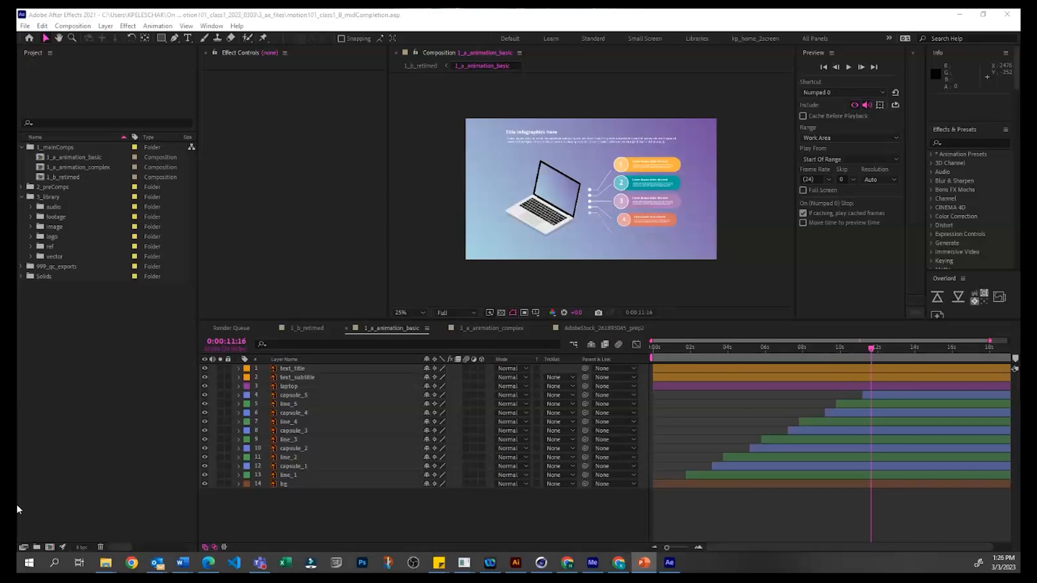
# Step: Switch the layout to the Minimal workspace and make the Project panel active
pyautogui.click(43, 432)
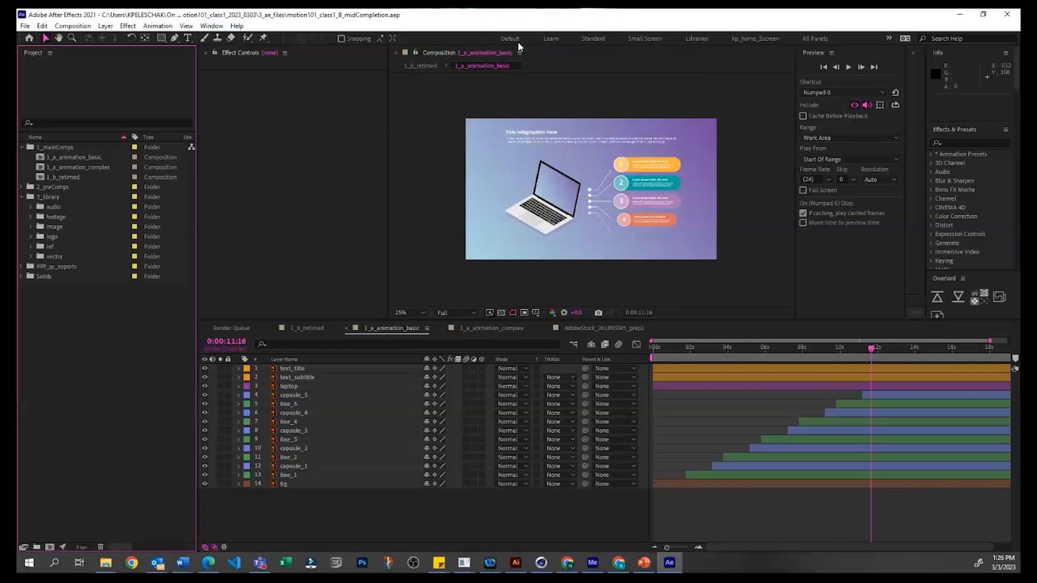
pyautogui.click(890, 38)
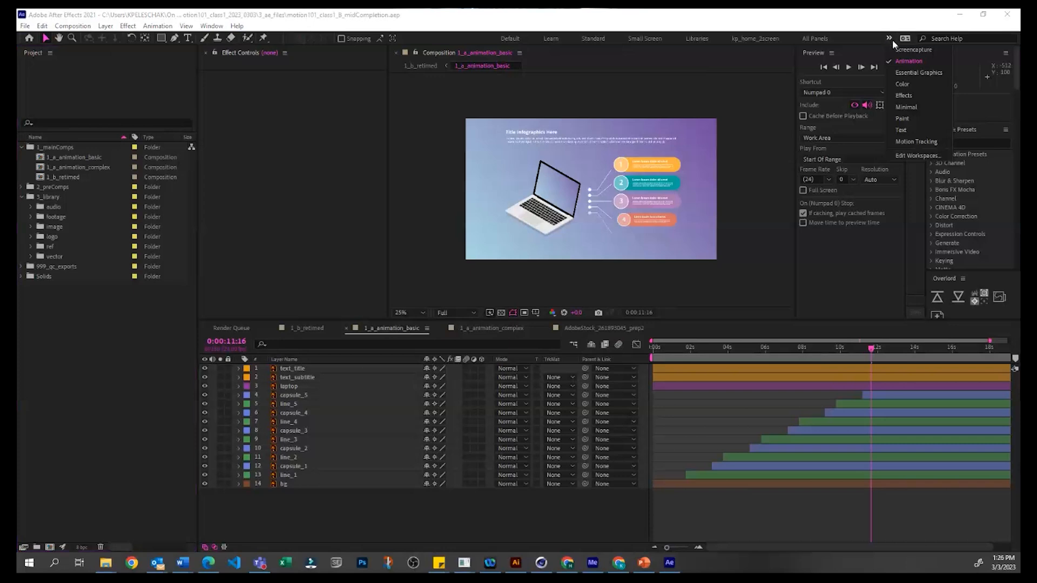
pyautogui.click(918, 105)
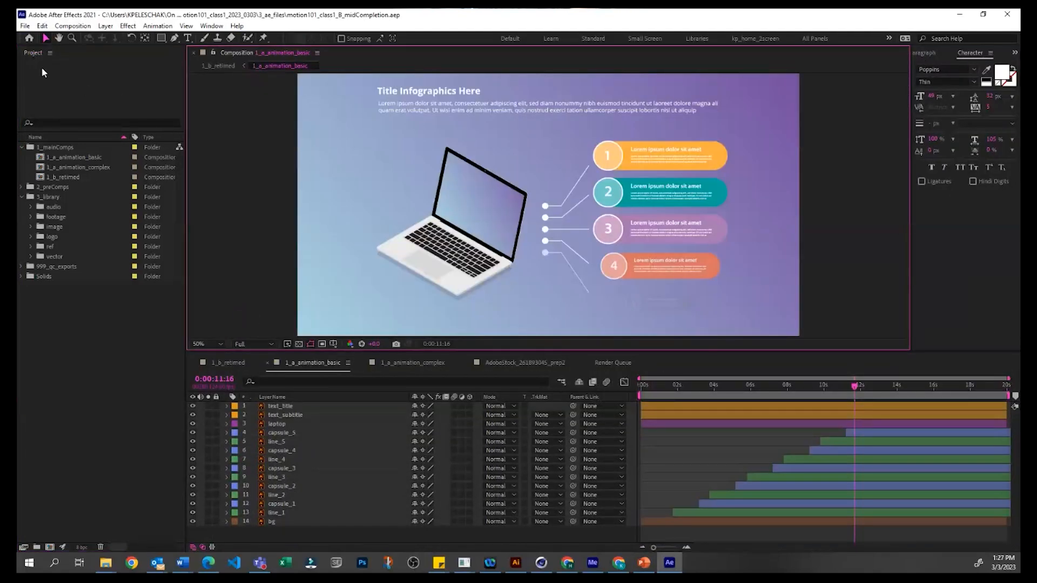
pyautogui.click(182, 90)
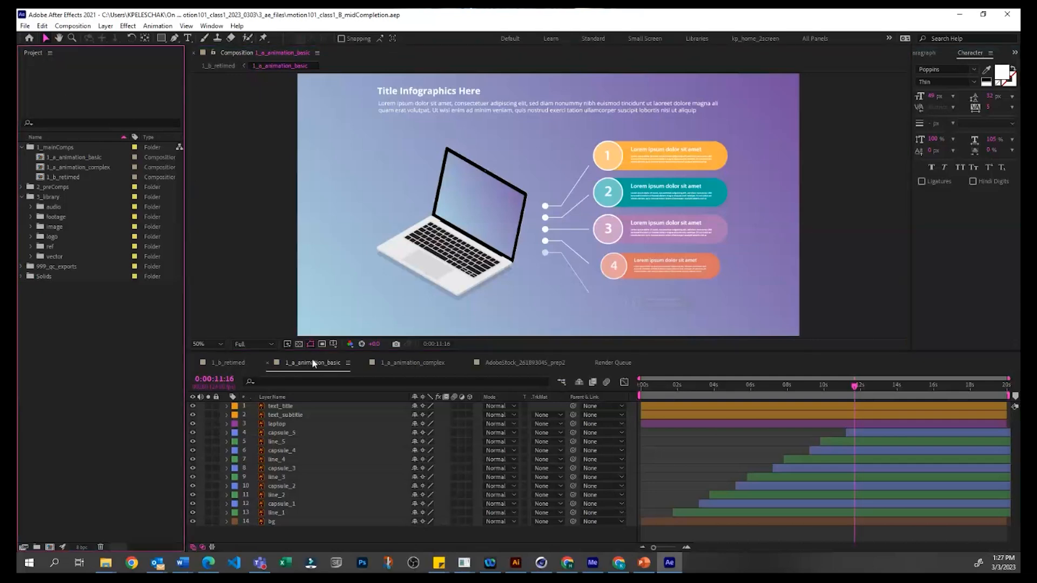
# Step: Try to dock the 1_a_animation_basic timeline in its own group above the other timelines and close the Composition panel
pyautogui.moveTo(310, 367); pyautogui.dragTo(274, 345)
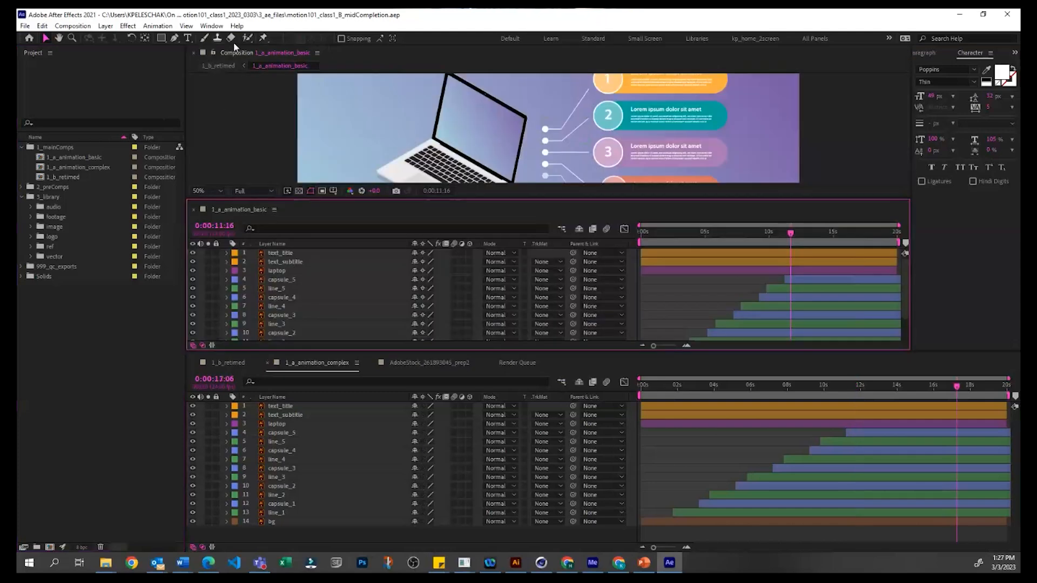
pyautogui.click(194, 53)
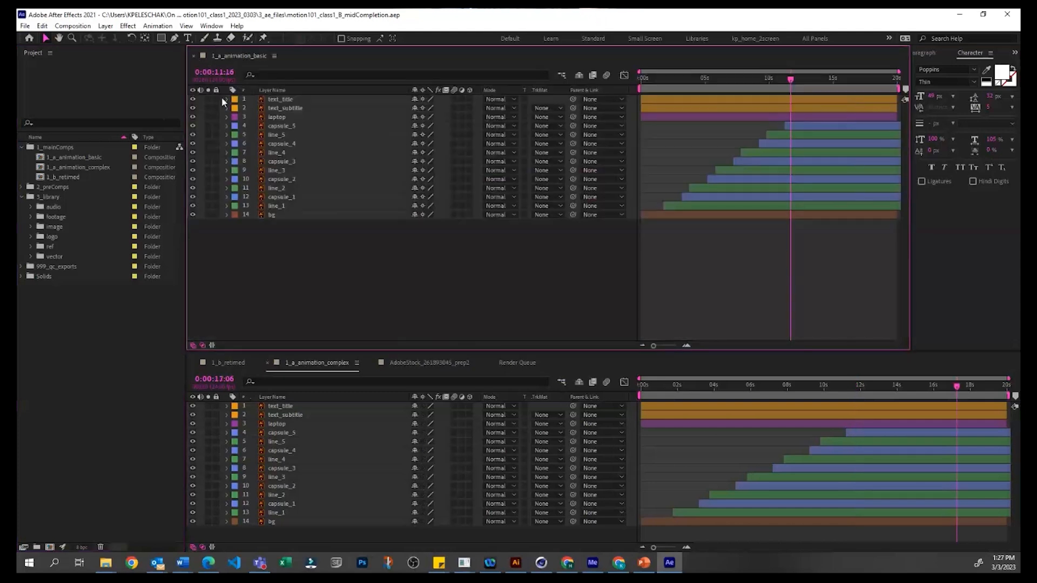
pyautogui.moveTo(319, 363); pyautogui.dragTo(280, 247)
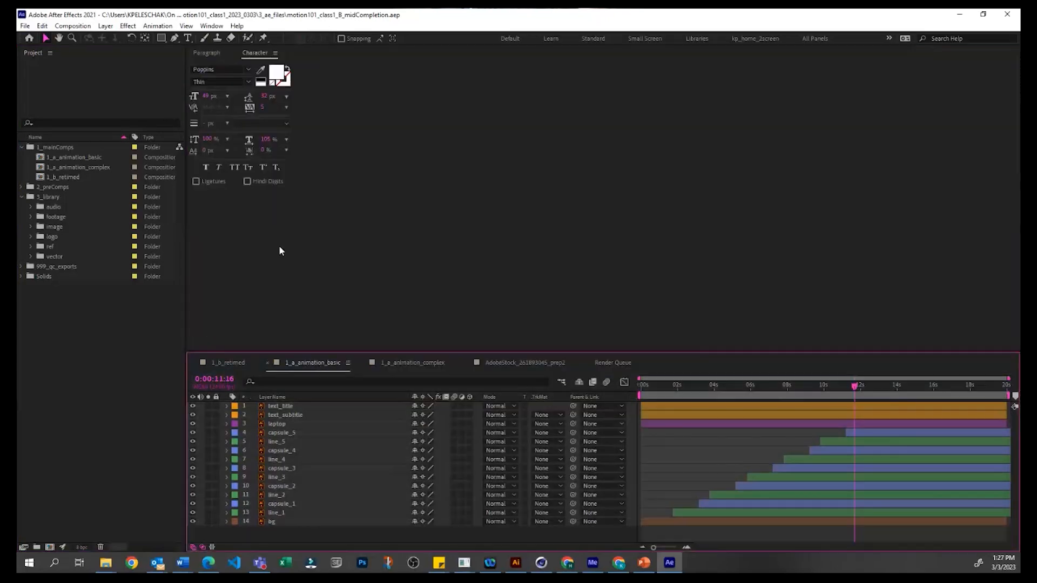
# Step: Reopen the Composition panel for 1_a_animation_basic
pyautogui.click(212, 26)
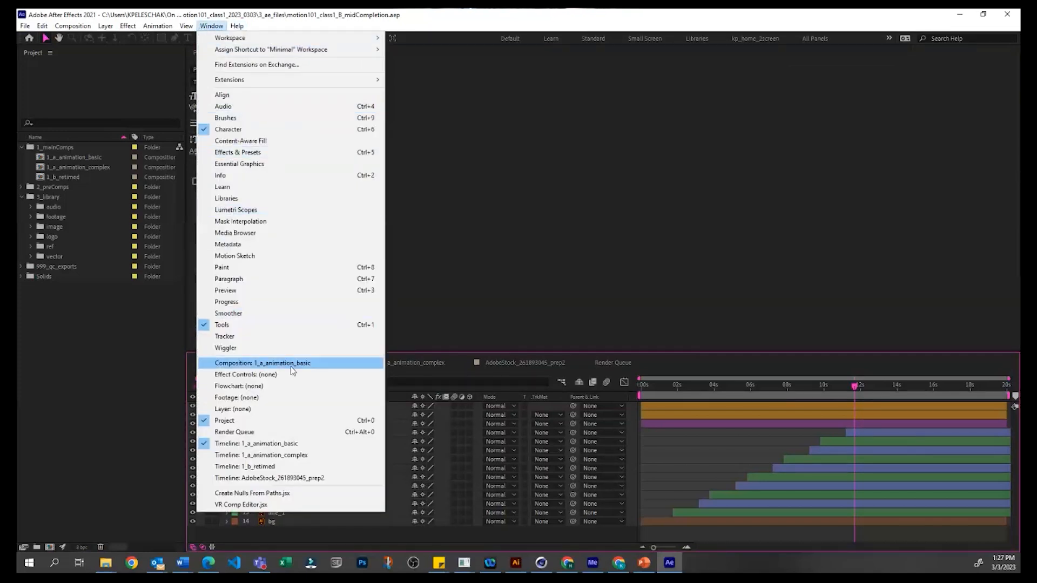
pyautogui.click(251, 364)
pyautogui.moveTo(251, 367); pyautogui.dragTo(252, 367)
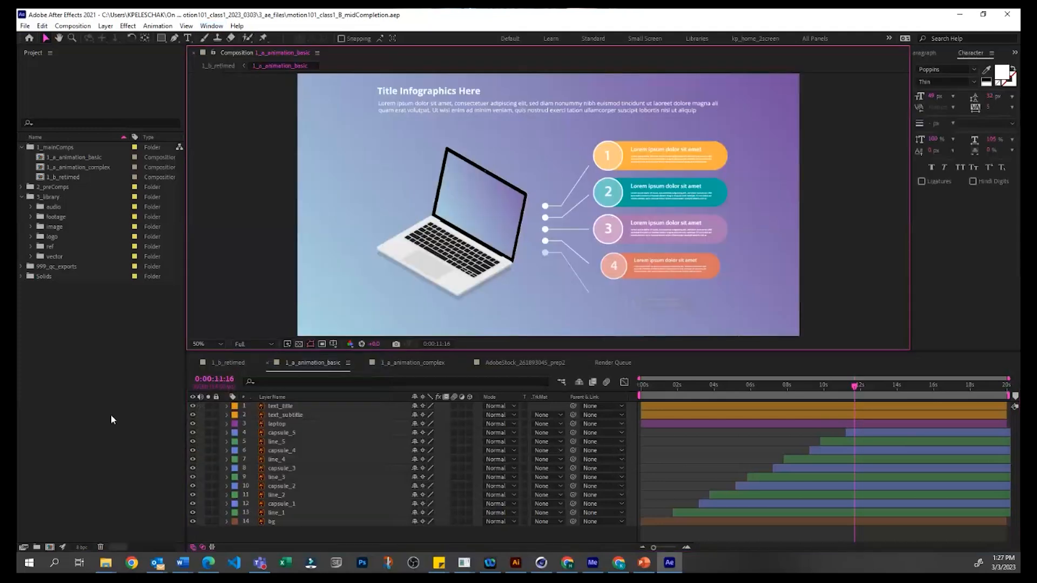
# Step: Close the 1_a_animation_basic Composition panel and bring it back from its timeline
pyautogui.click(191, 53)
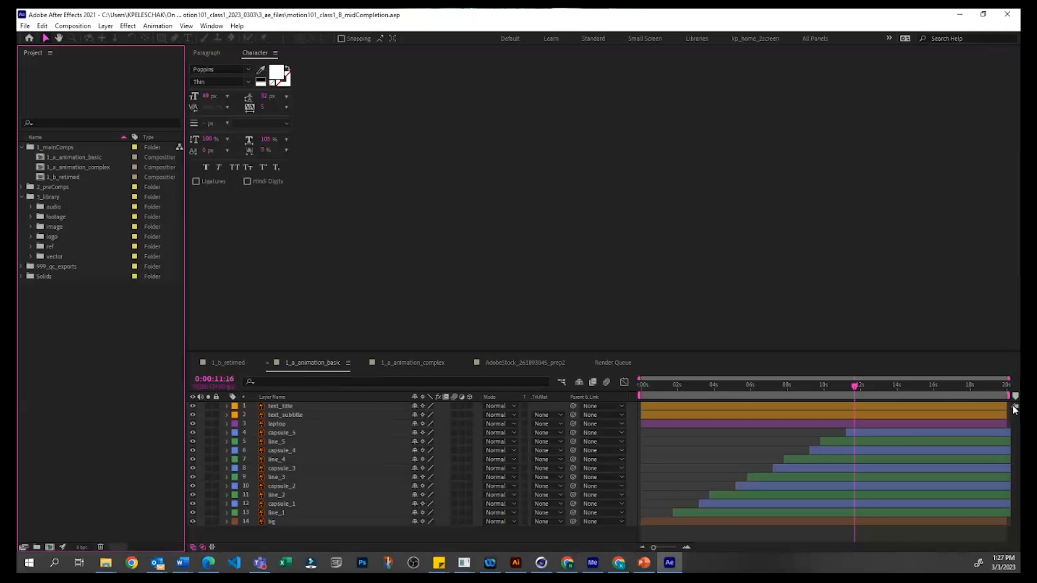
pyautogui.click(1014, 408)
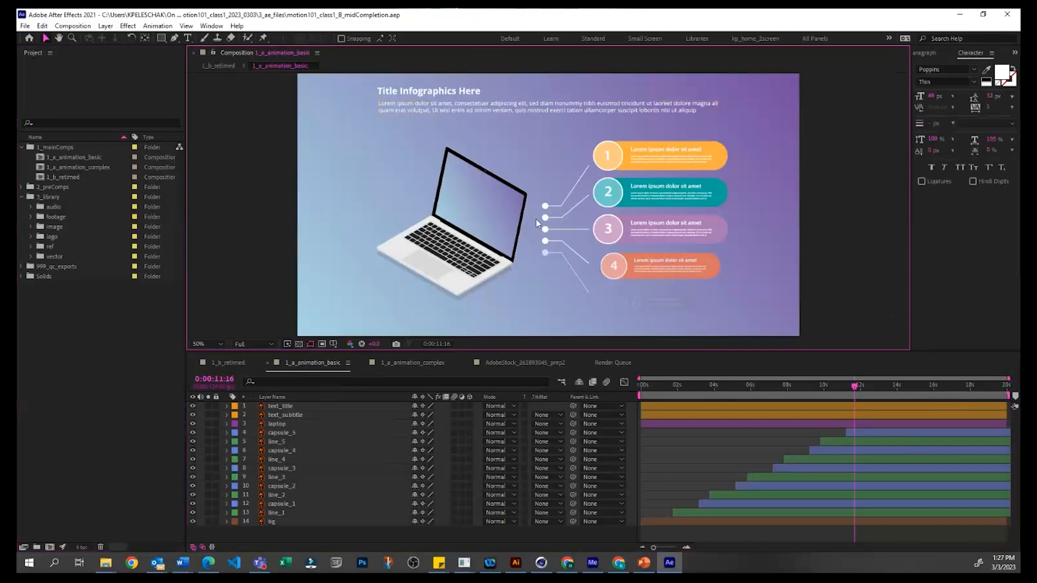
pyautogui.click(52, 385)
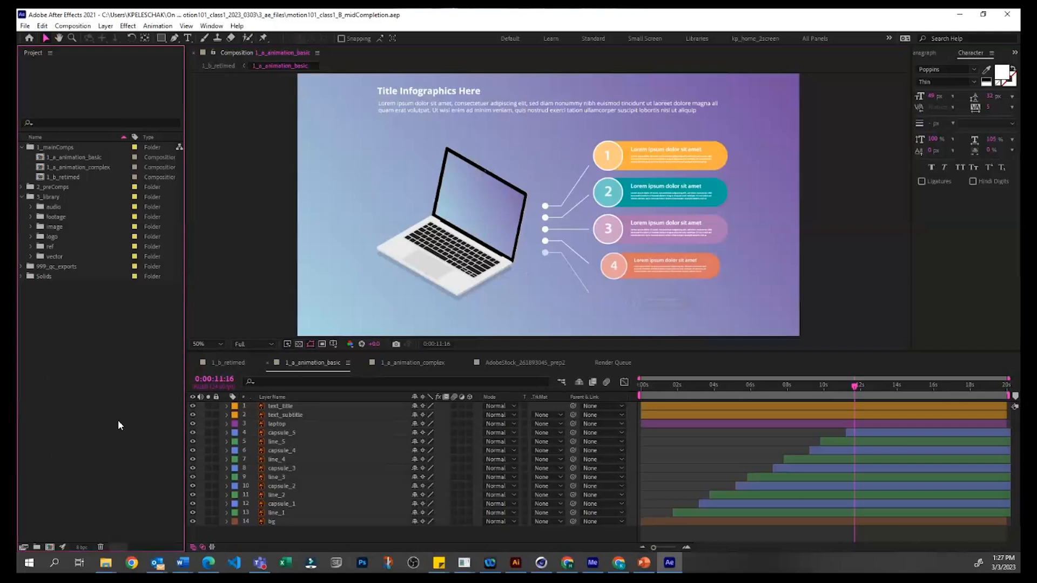
pyautogui.hotkey('alt', 'Tab')
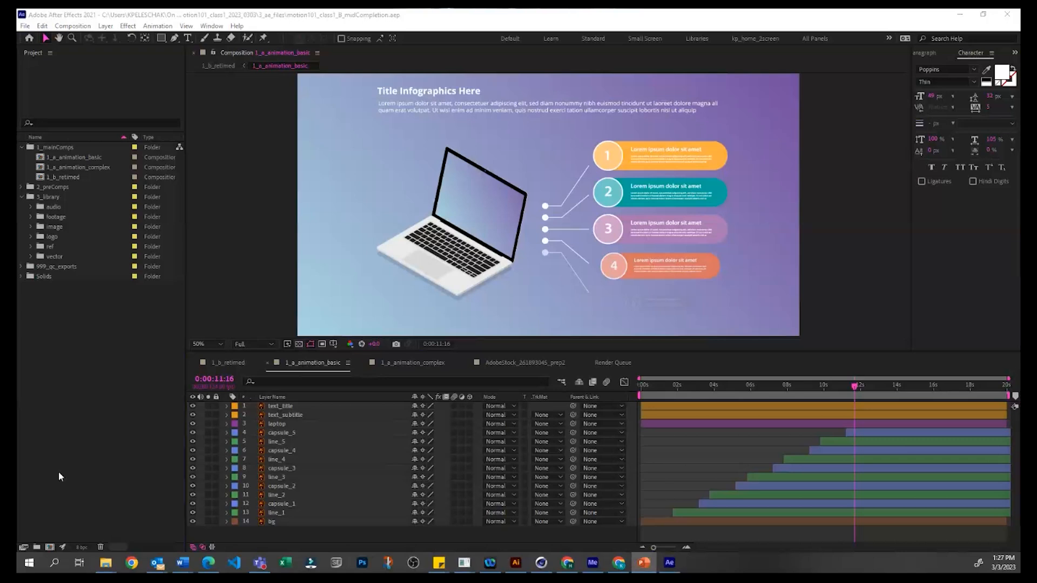
pyautogui.click(83, 419)
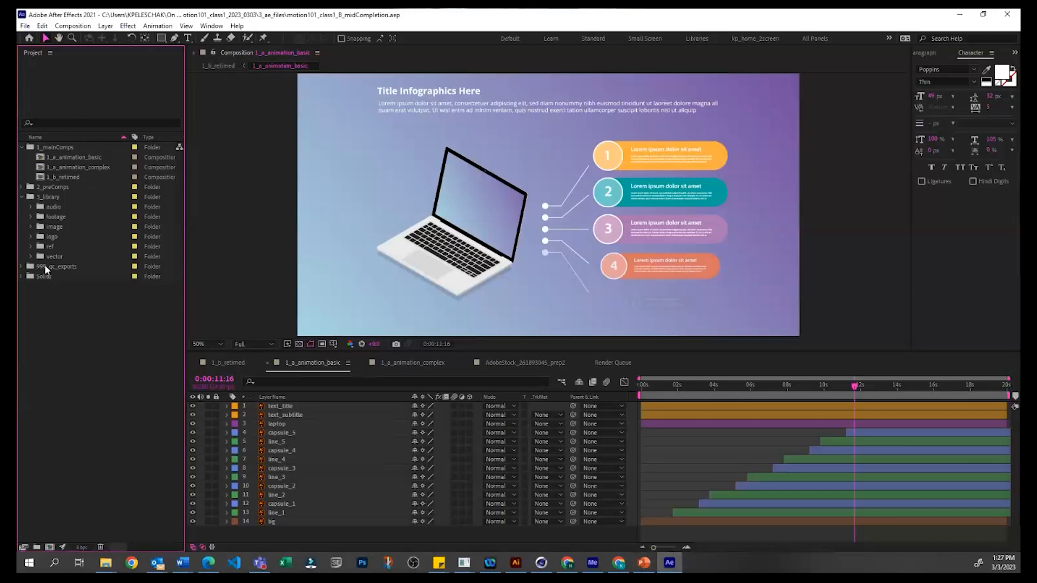
pyautogui.click(51, 226)
pyautogui.click(89, 351)
# Step: Hide the Project panel and show it again
pyautogui.click(212, 26)
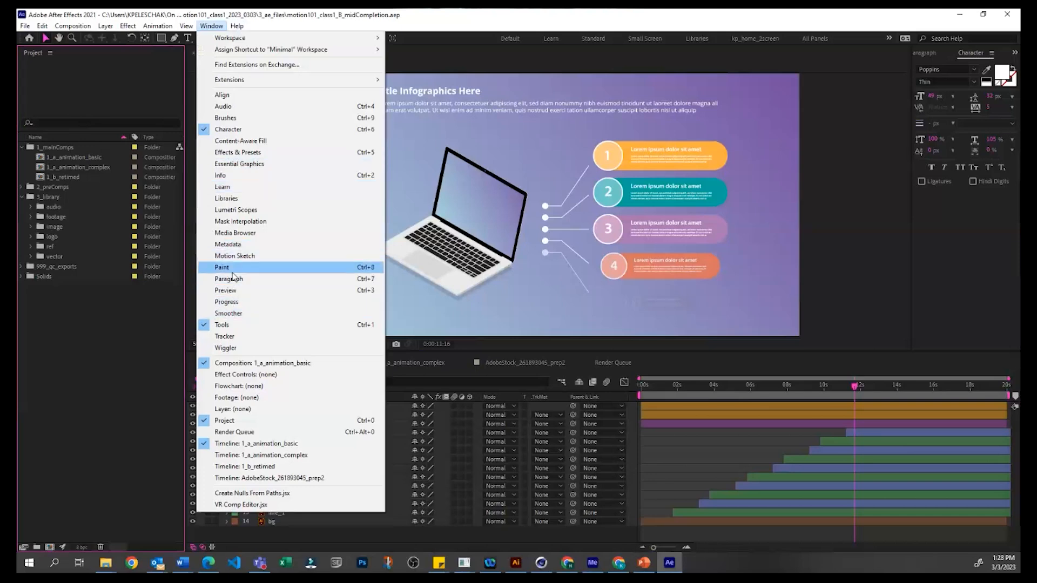
pyautogui.click(226, 422)
pyautogui.click(211, 27)
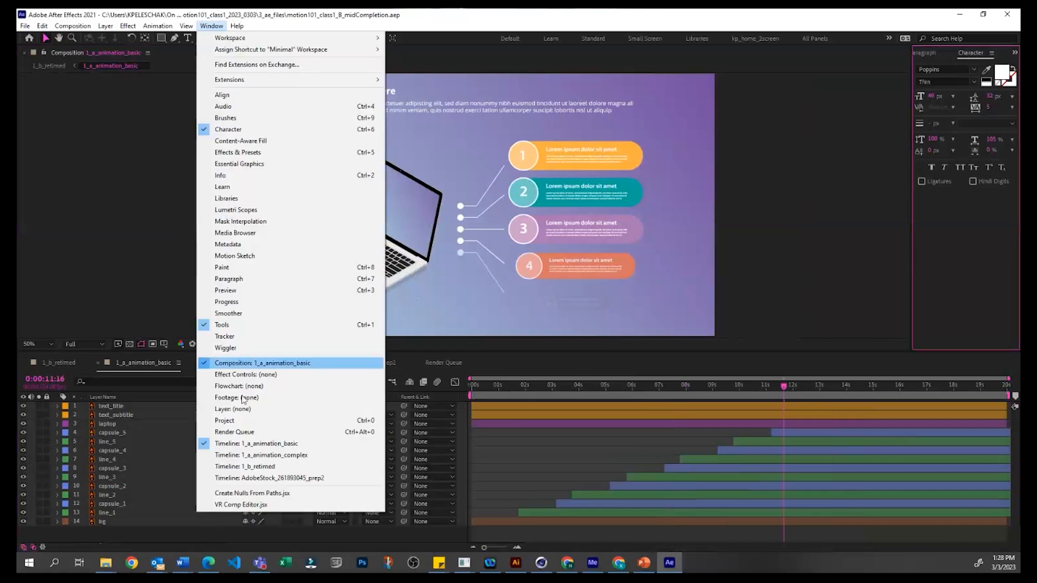
pyautogui.click(227, 420)
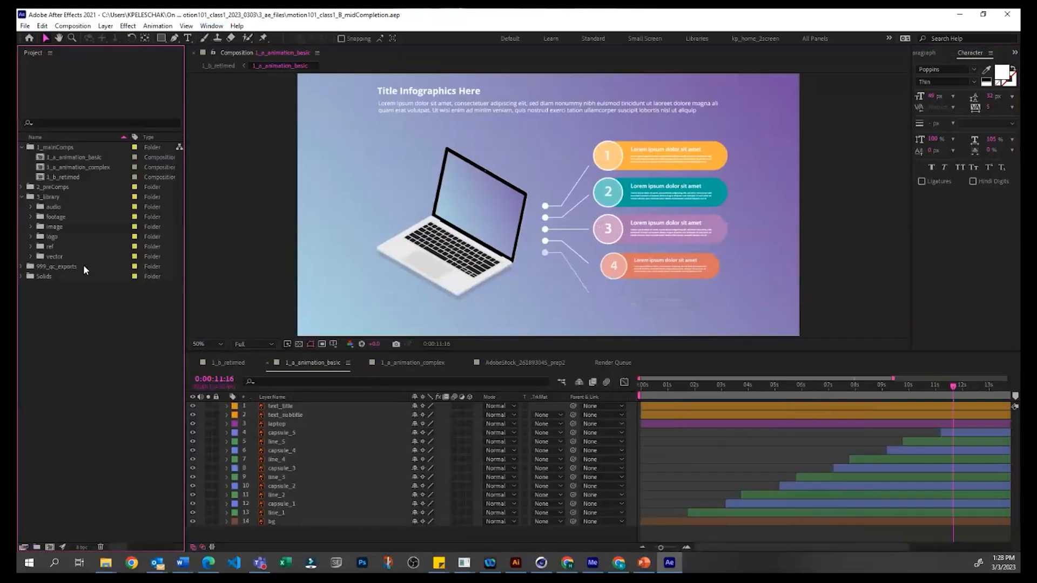
# Step: Search the project items for "missing" and clear the search
pyautogui.click(97, 123)
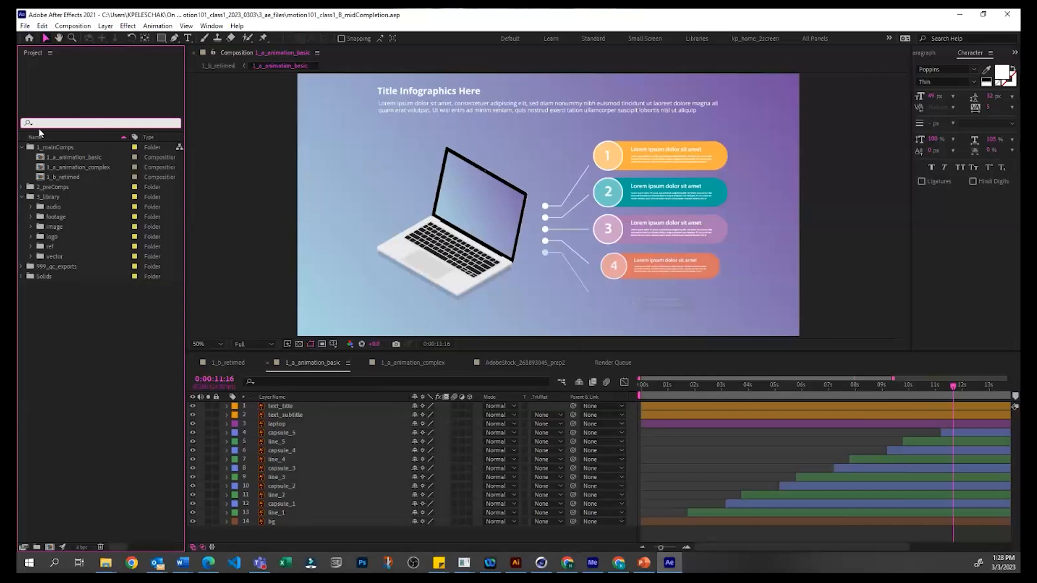
pyautogui.write('missing')
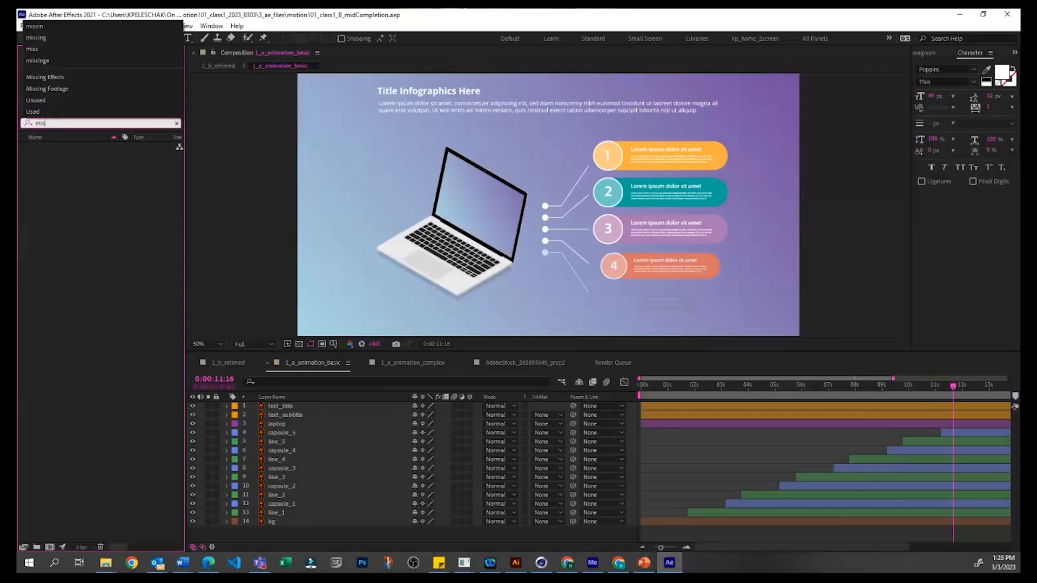
pyautogui.click(85, 246)
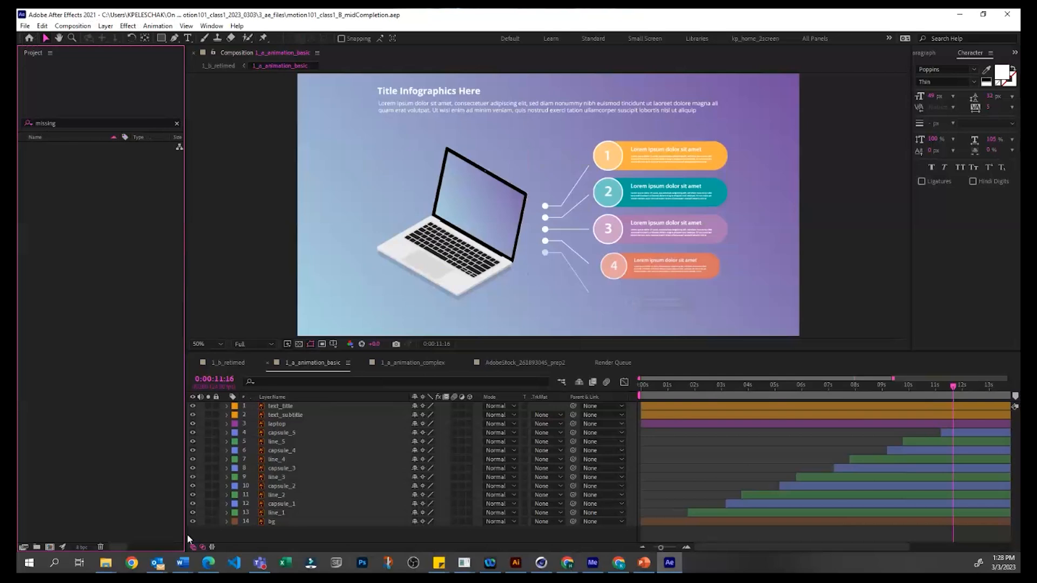
pyautogui.click(107, 565)
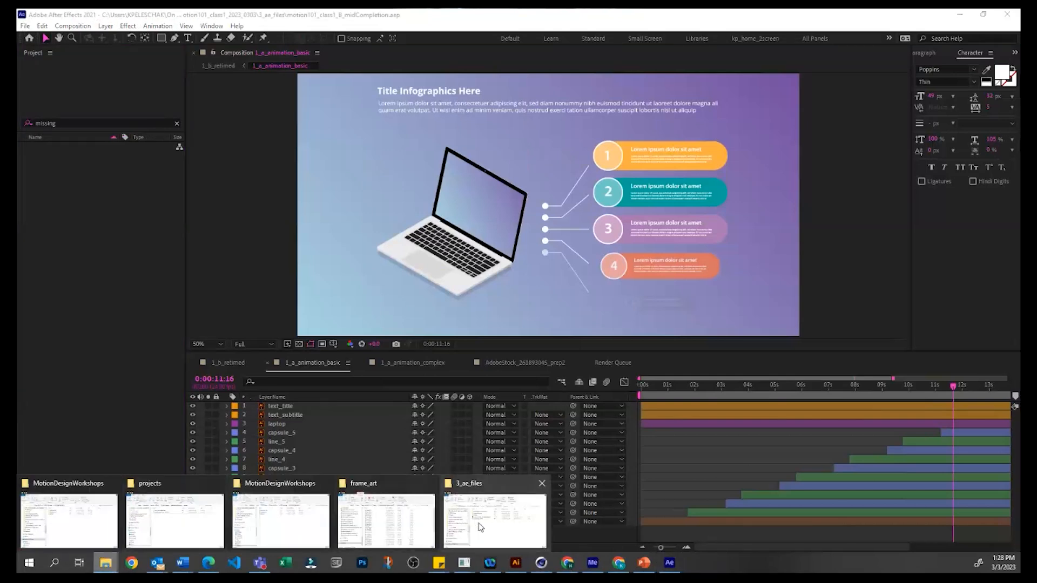
pyautogui.click(176, 124)
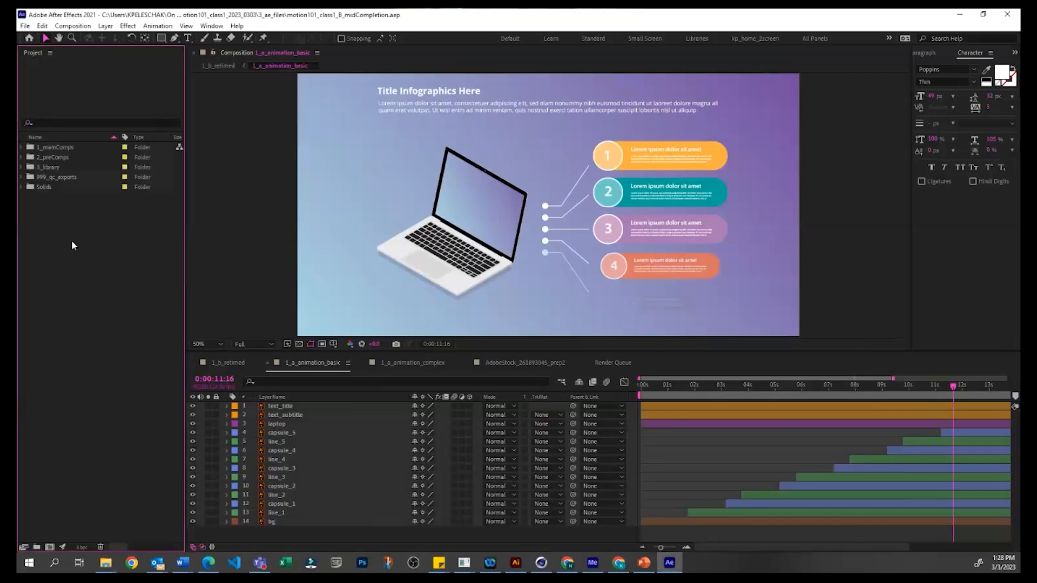
# Step: Expand both AdobeStock_261893045 Layers folders inside the 3_library vector folder and examine the prep1 bg, capsule and line files
pyautogui.click(20, 167)
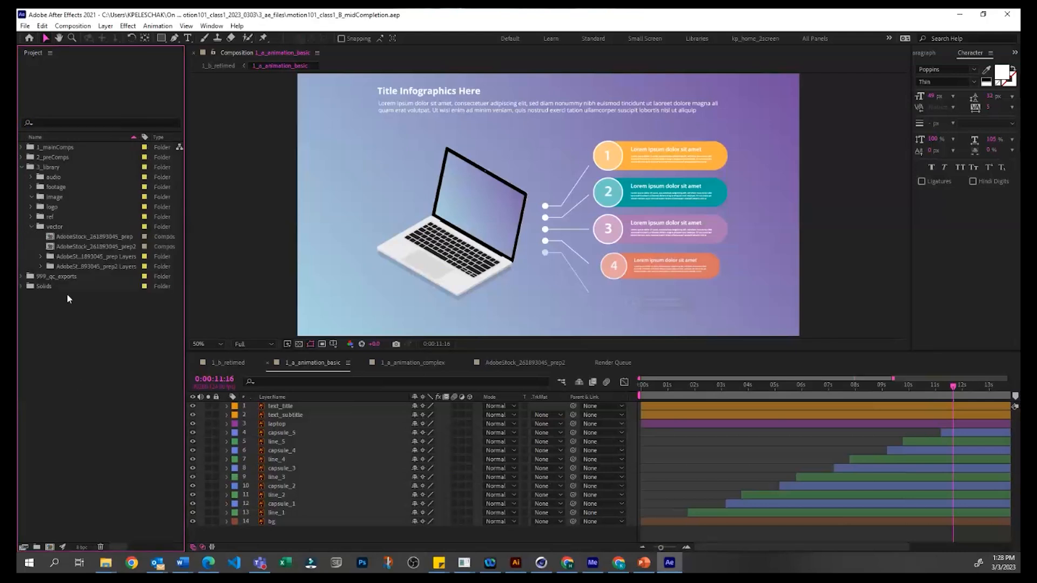
pyautogui.click(39, 256)
pyautogui.click(39, 256)
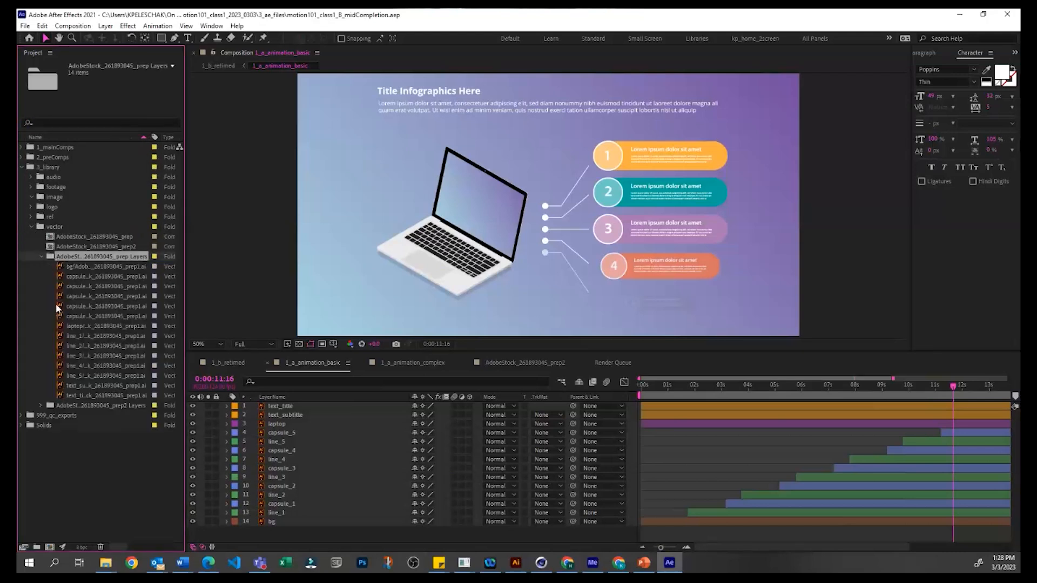
pyautogui.click(84, 267)
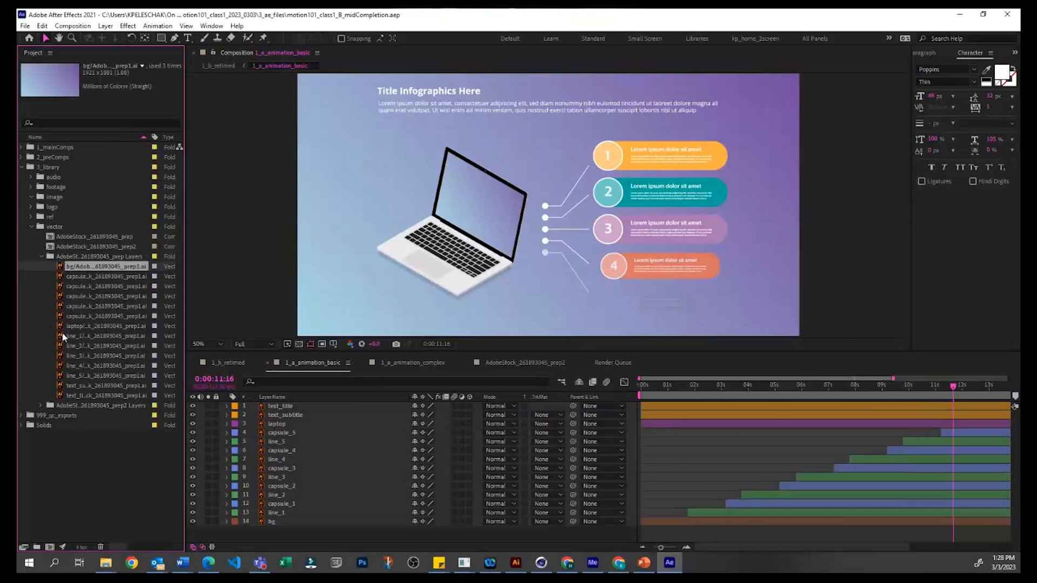
pyautogui.click(74, 306)
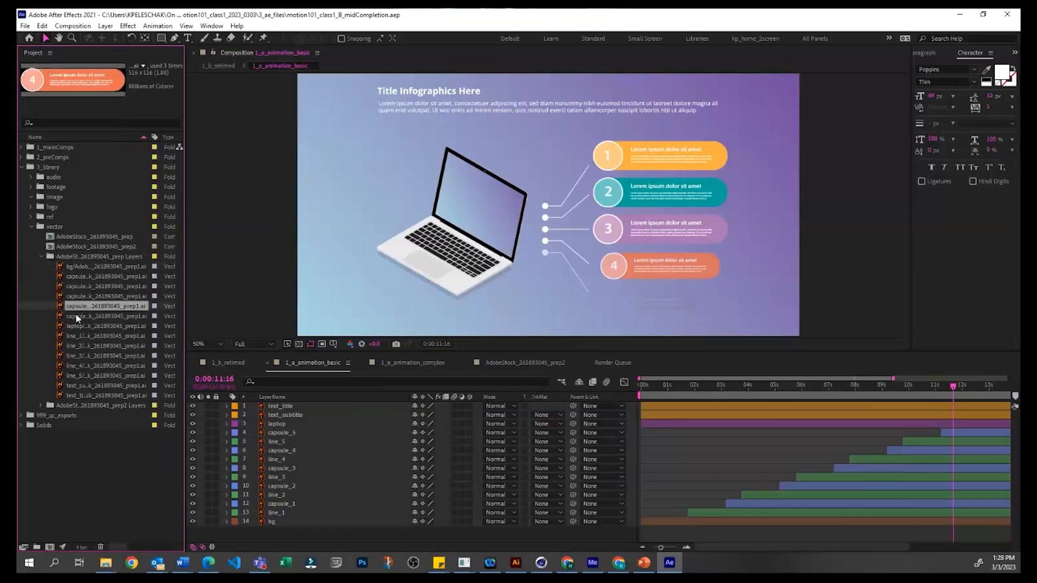
pyautogui.click(82, 356)
pyautogui.click(43, 406)
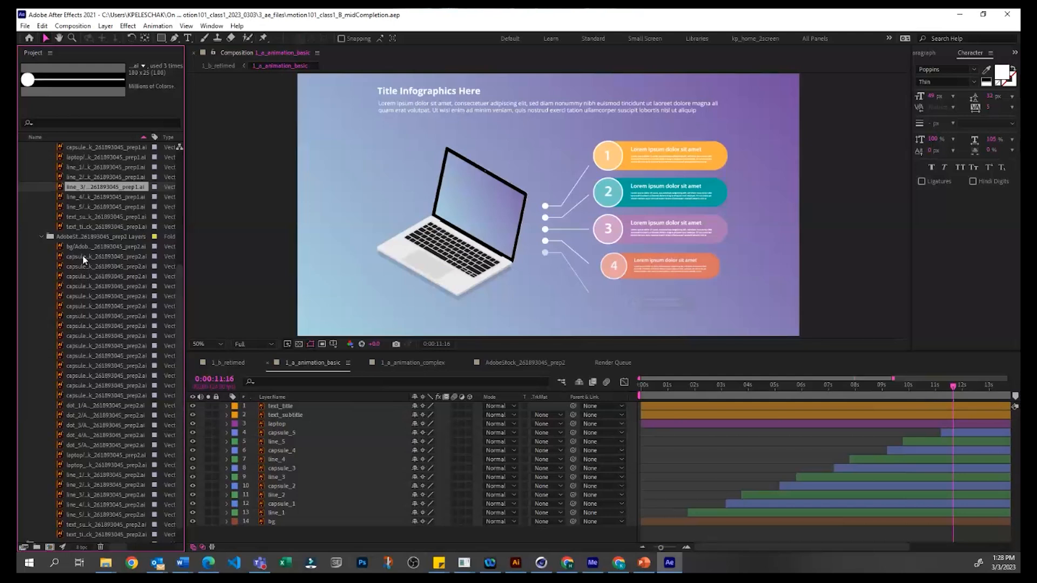
pyautogui.click(31, 186)
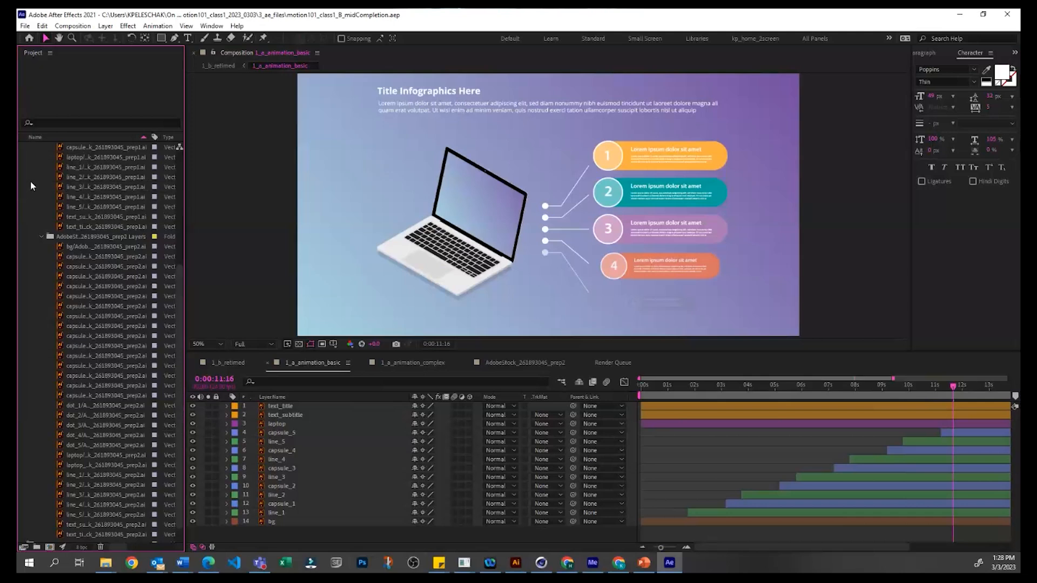
# Step: Start replacing the prep1 line_1 footage with a file and browse up to the stratComm_learningGroup_motionForDesigners folder
pyautogui.rightClick(86, 167)
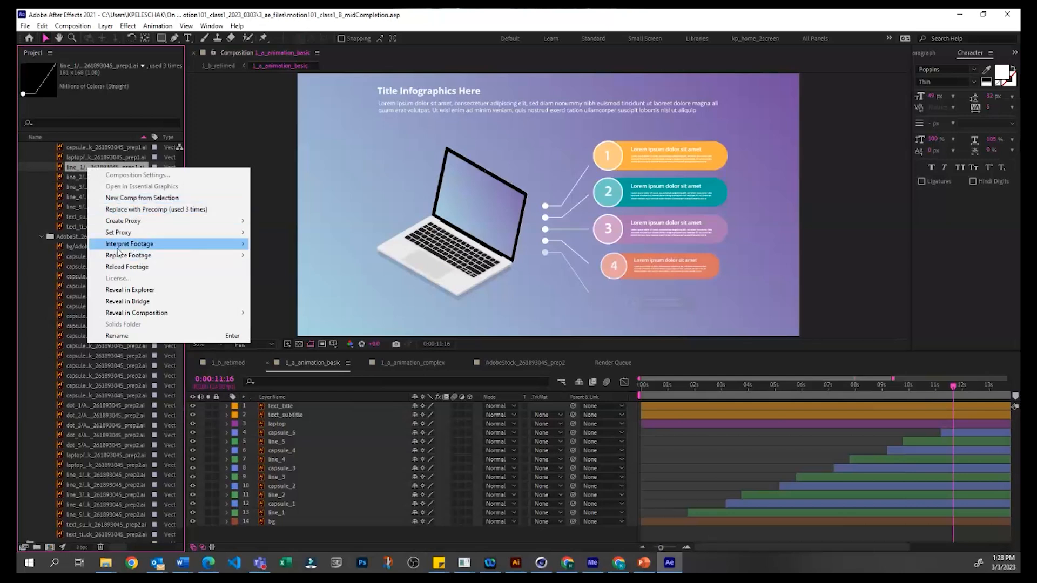
pyautogui.moveTo(134, 259)
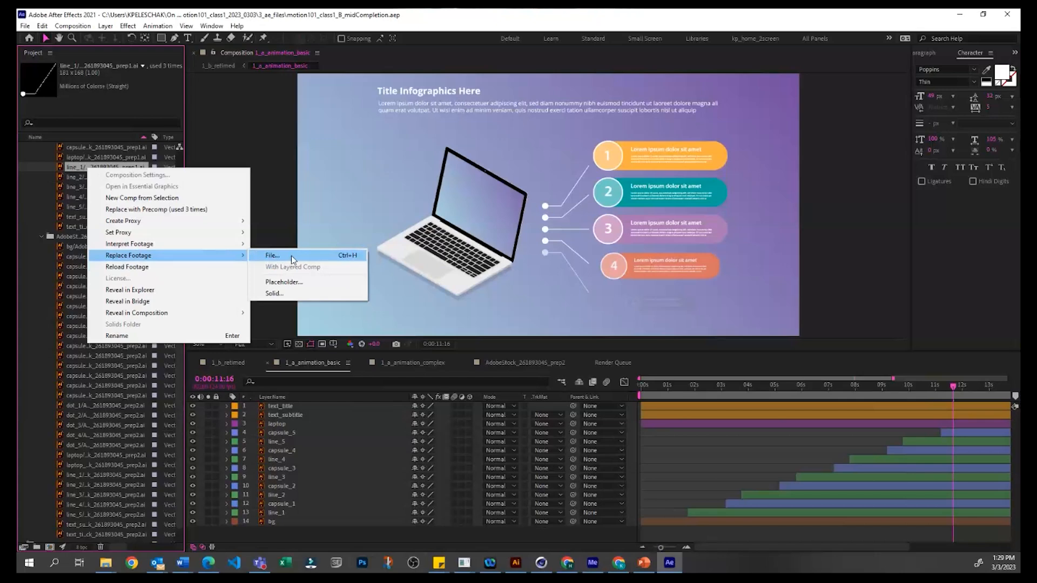
pyautogui.click(291, 255)
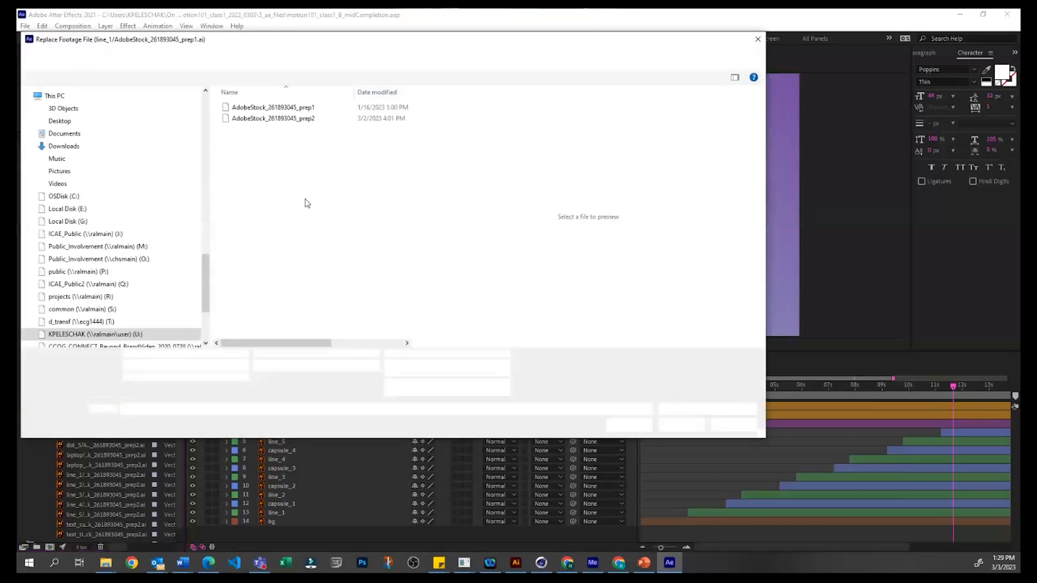
pyautogui.moveTo(341, 41); pyautogui.dragTo(430, 94)
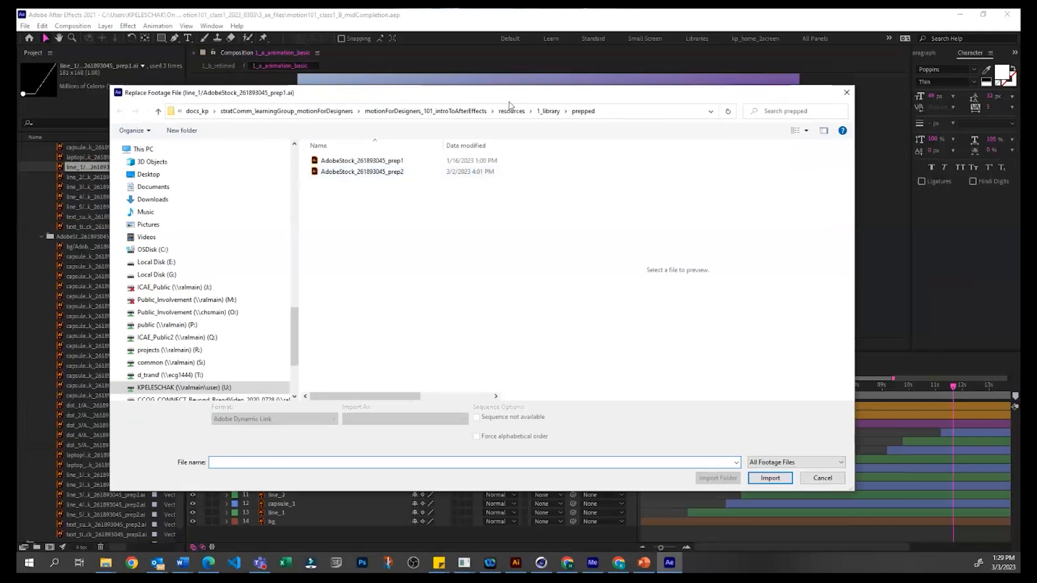
pyautogui.click(438, 113)
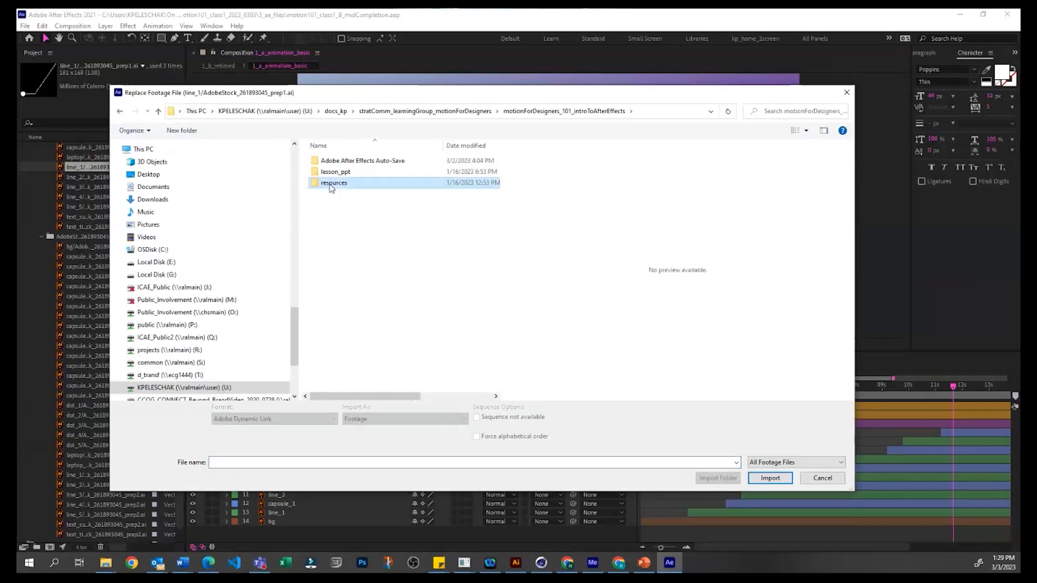
pyautogui.click(373, 215)
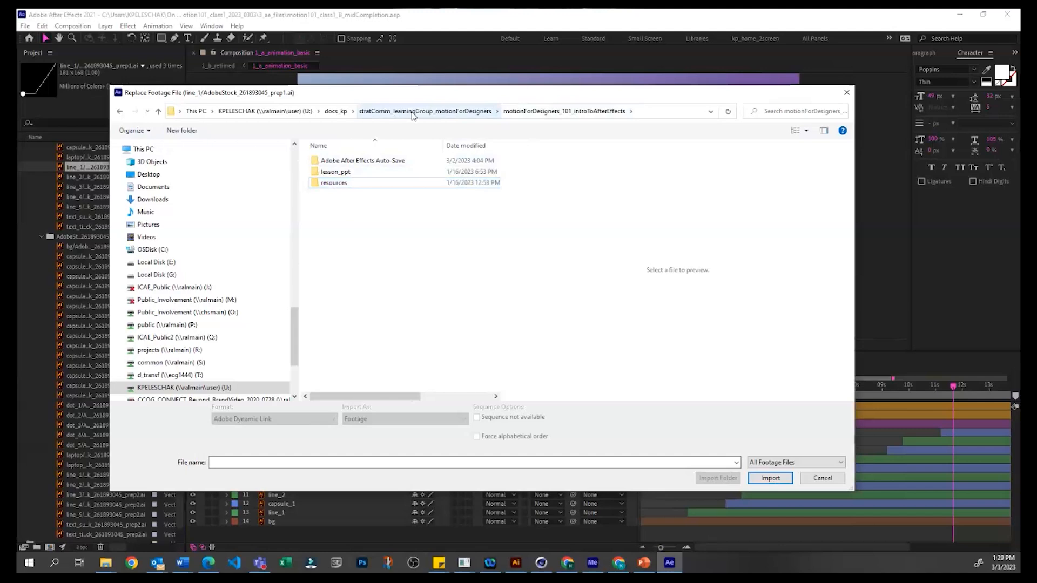
pyautogui.click(425, 112)
pyautogui.scroll(8, 188, 291)
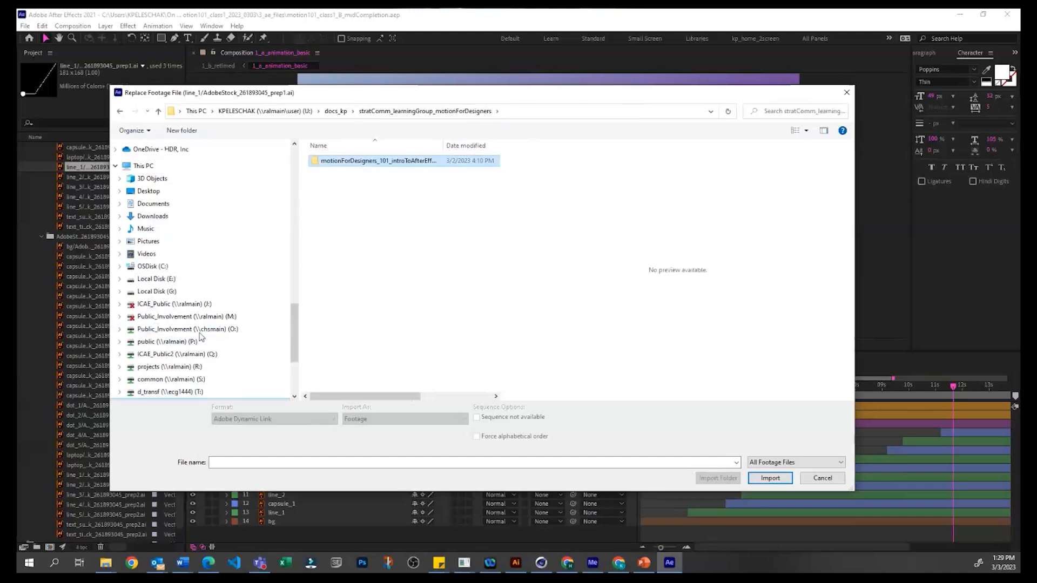
# Step: Look through the quick access folders and try to use the copied SharePoint link as the replacement file's location
pyautogui.scroll(4, 188, 292)
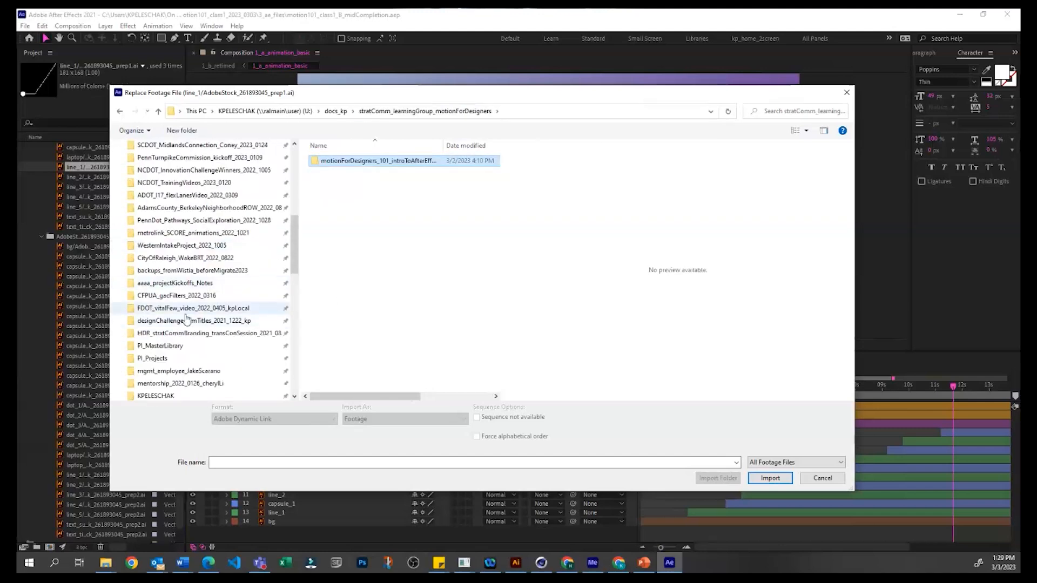
pyautogui.scroll(10, 186, 319)
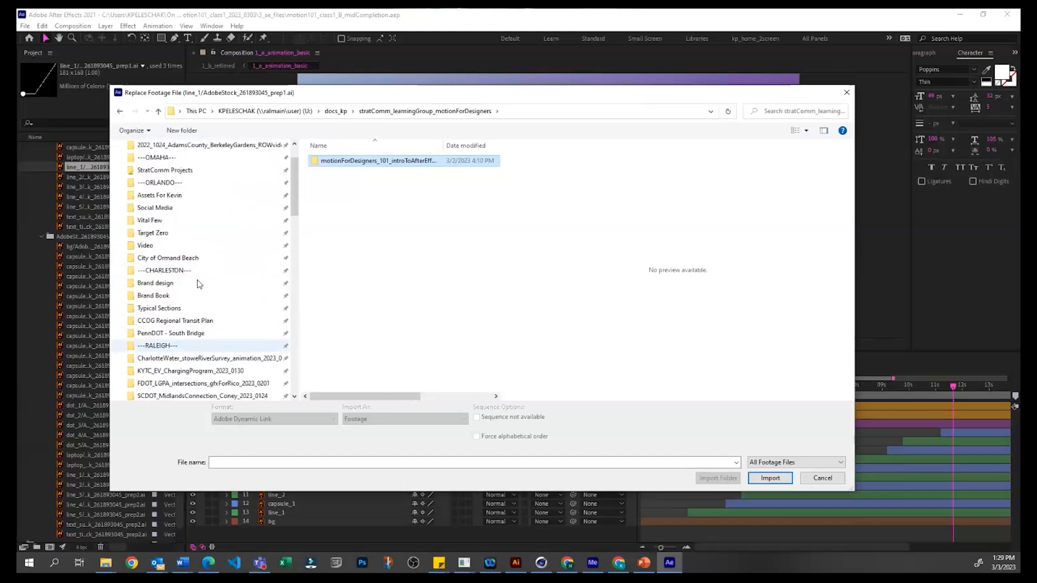
pyautogui.scroll(-5, 204, 284)
pyautogui.hscroll(3, 327, 231)
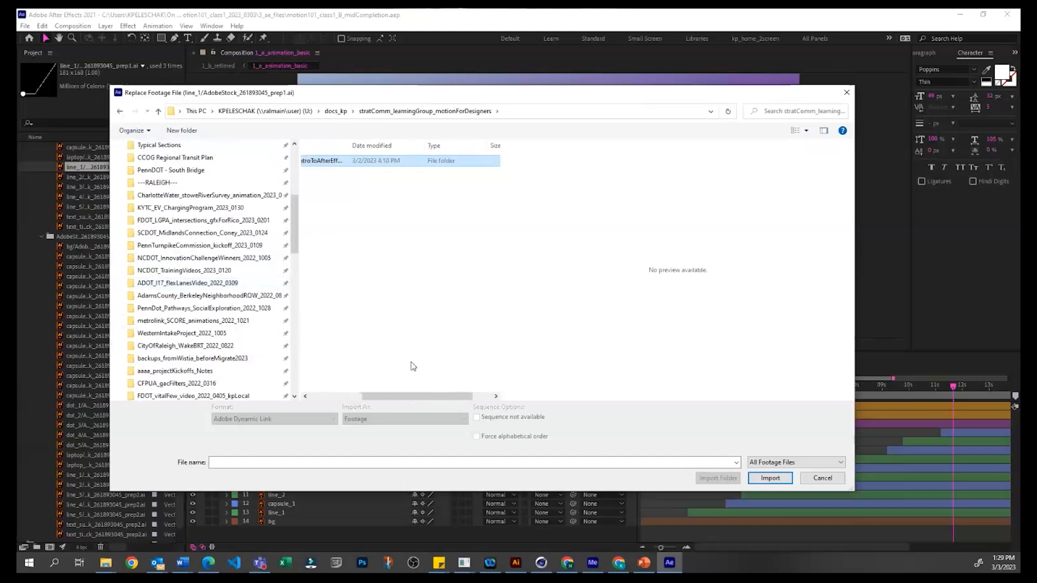
pyautogui.scroll(-5, 165, 357)
pyautogui.scroll(-2, 165, 357)
pyautogui.click(545, 111)
pyautogui.press('Return')
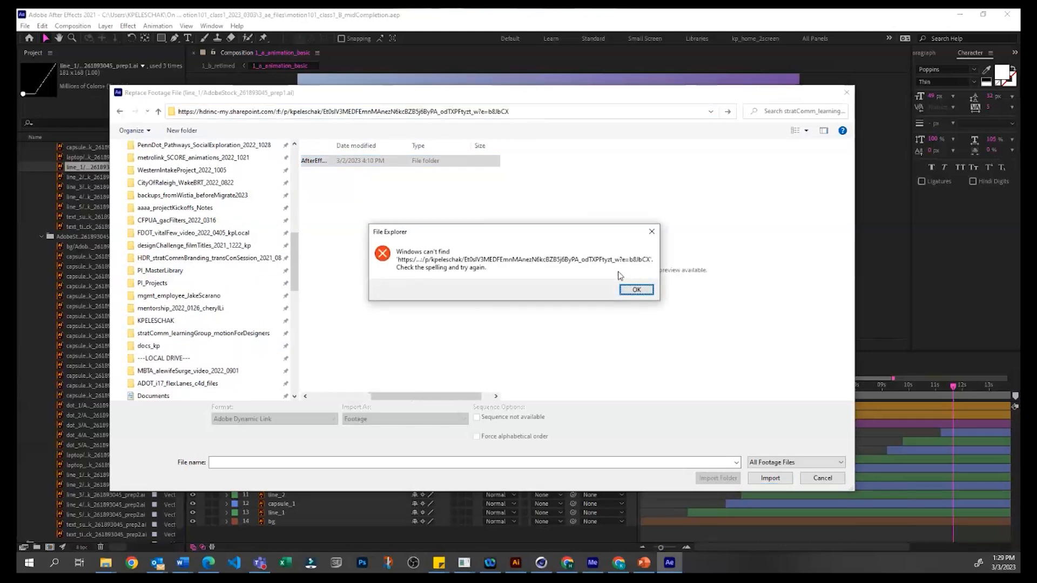
pyautogui.click(634, 289)
# Step: Browse OneDrive - HDR, Inc to TO_HDR_Employee/MotionDesignWorkshops/projects/hdr_motion101_class1_2023_0303/1_library/art/prepped for the replacement file
pyautogui.scroll(-2, 221, 282)
pyautogui.scroll(-3, 221, 282)
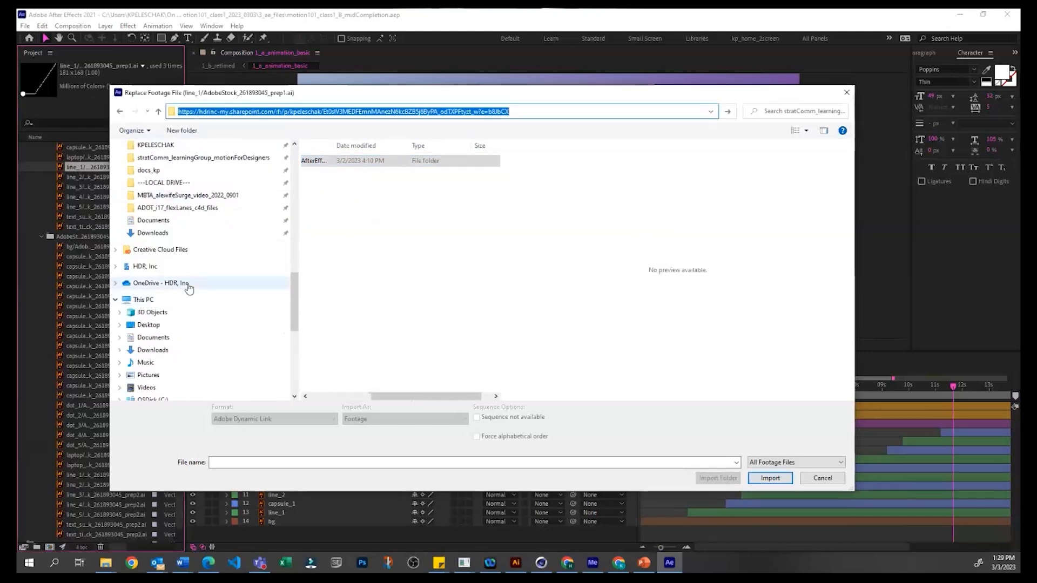
pyautogui.click(186, 285)
pyautogui.doubleClick(347, 259)
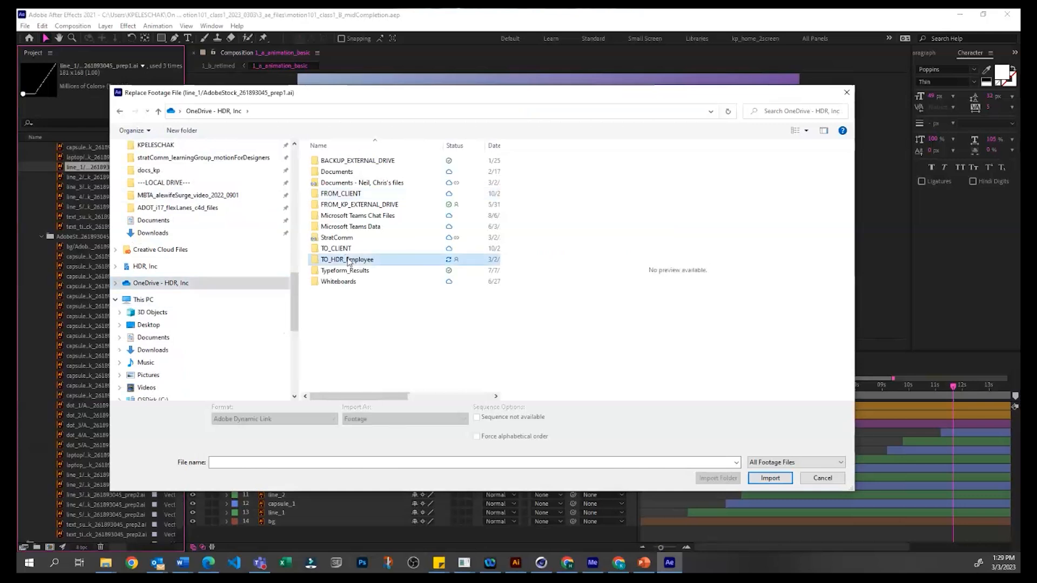
pyautogui.doubleClick(349, 172)
pyautogui.doubleClick(346, 183)
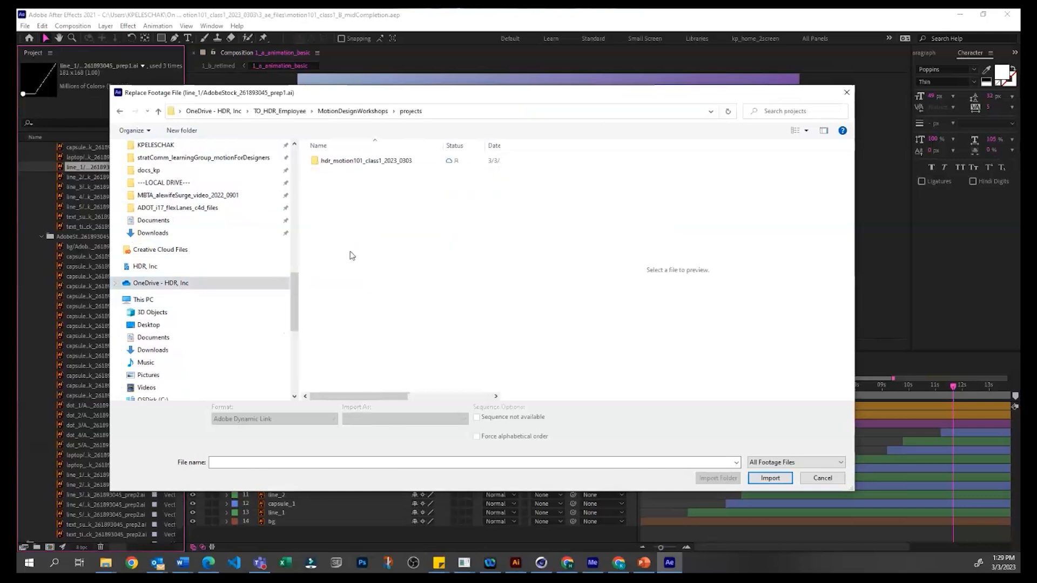
pyautogui.doubleClick(352, 161)
pyautogui.doubleClick(331, 161)
pyautogui.doubleClick(327, 161)
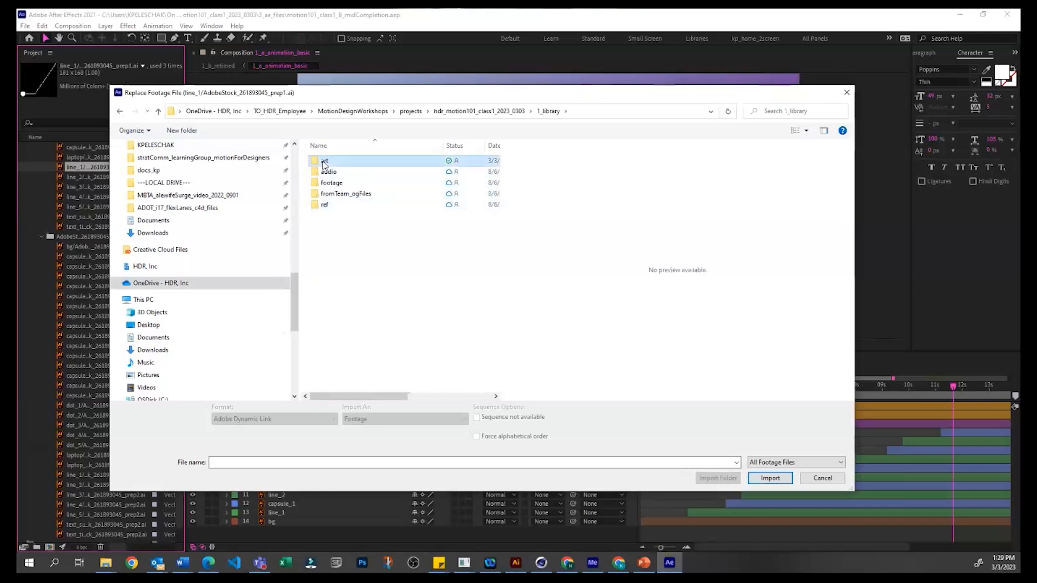
pyautogui.doubleClick(343, 173)
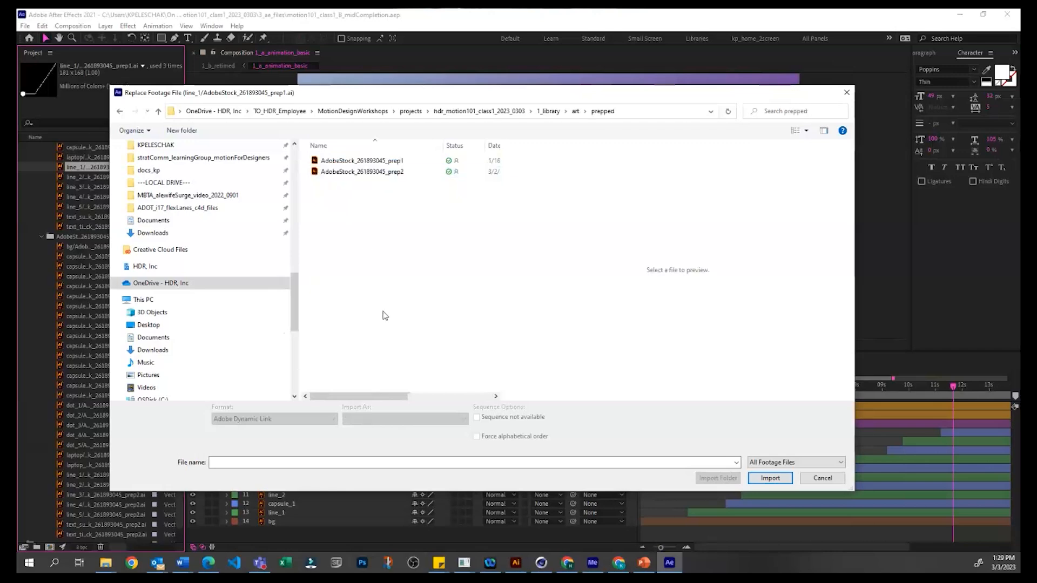
# Step: Replace the line_1 footage with AdobeStock_261893045_prep1 using merged layers, and undo the replacement
pyautogui.moveTo(444, 95); pyautogui.dragTo(606, 129)
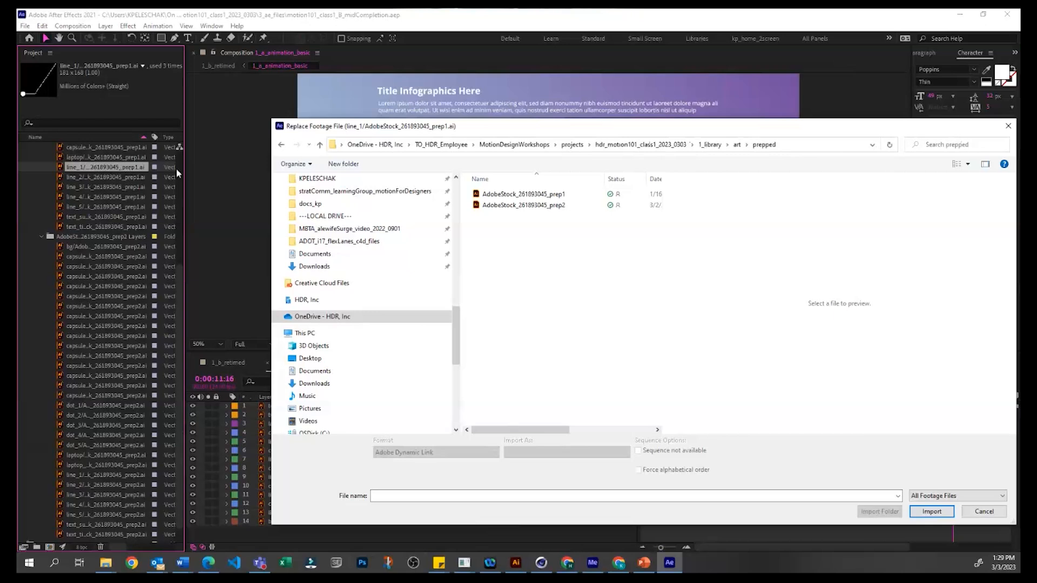
pyautogui.click(547, 195)
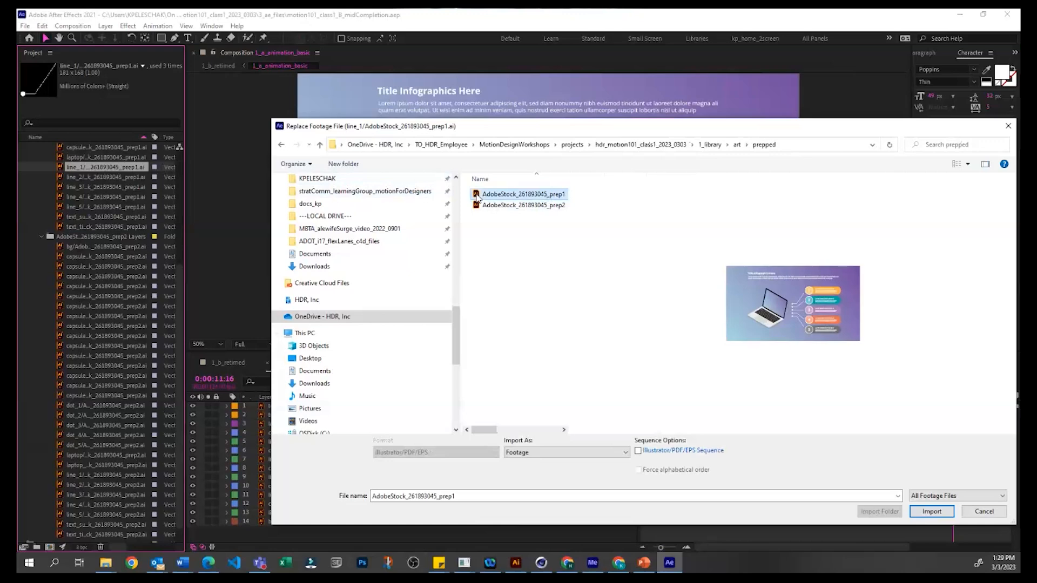
pyautogui.doubleClick(478, 196)
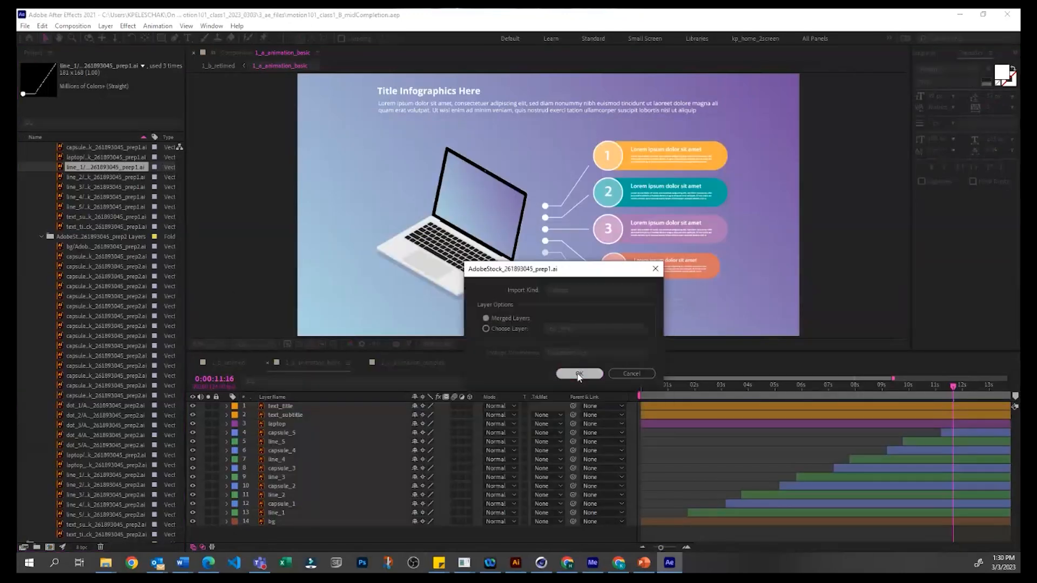
pyautogui.click(576, 373)
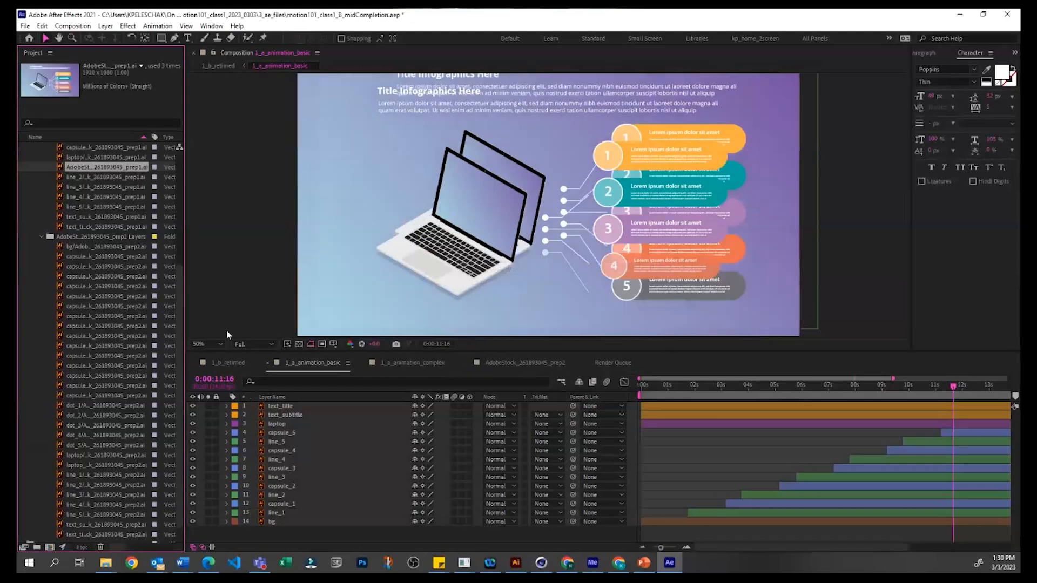
# Step: Collapse both AdobeStock_261893045 Layers folders in the vector folder and move the current time to about 0:00:01:07
pyautogui.scroll(5, 25, 188)
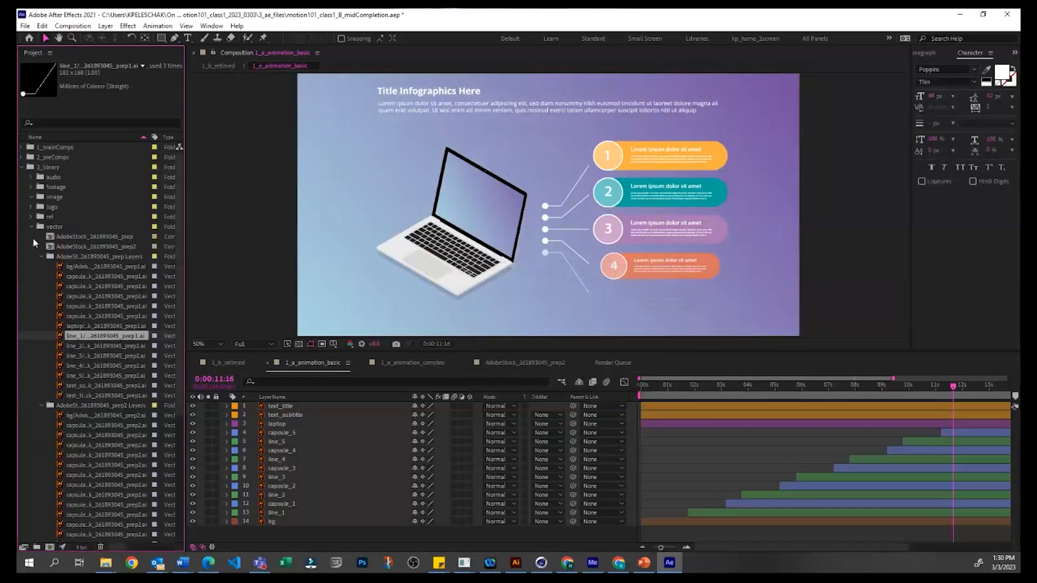
pyautogui.click(41, 256)
pyautogui.click(60, 238)
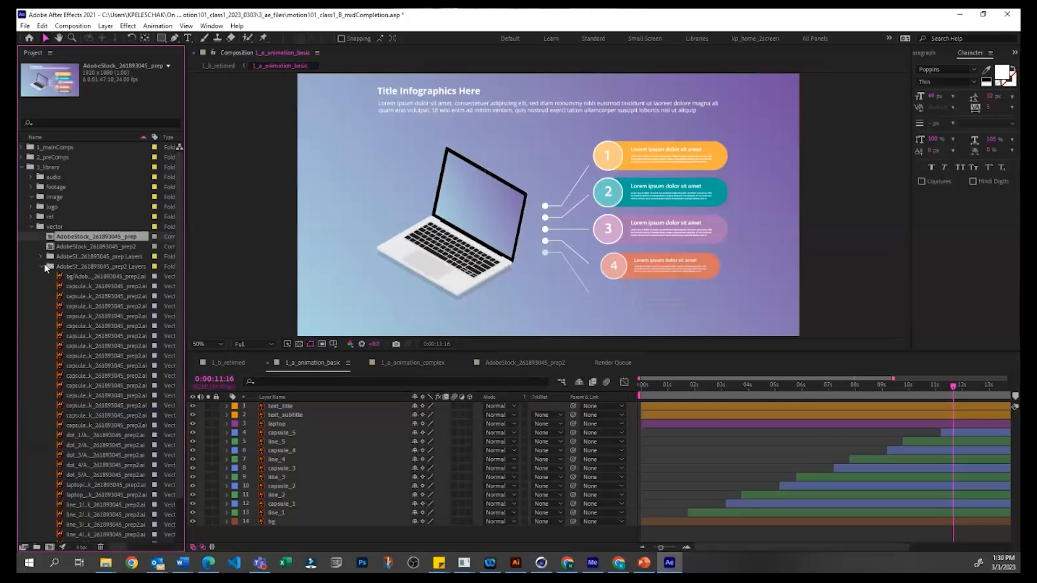
pyautogui.click(42, 266)
pyautogui.click(92, 358)
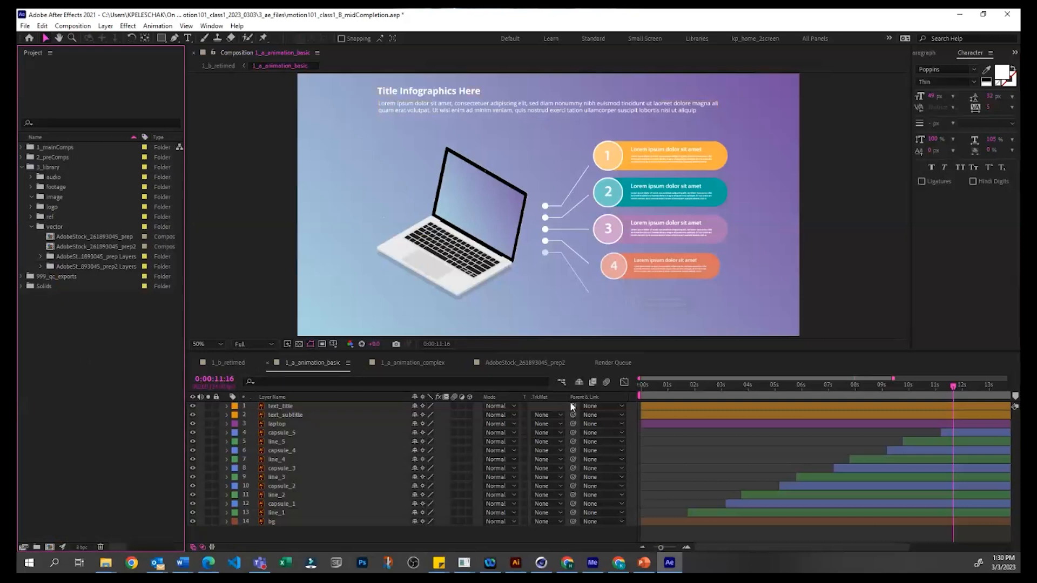
pyautogui.click(675, 386)
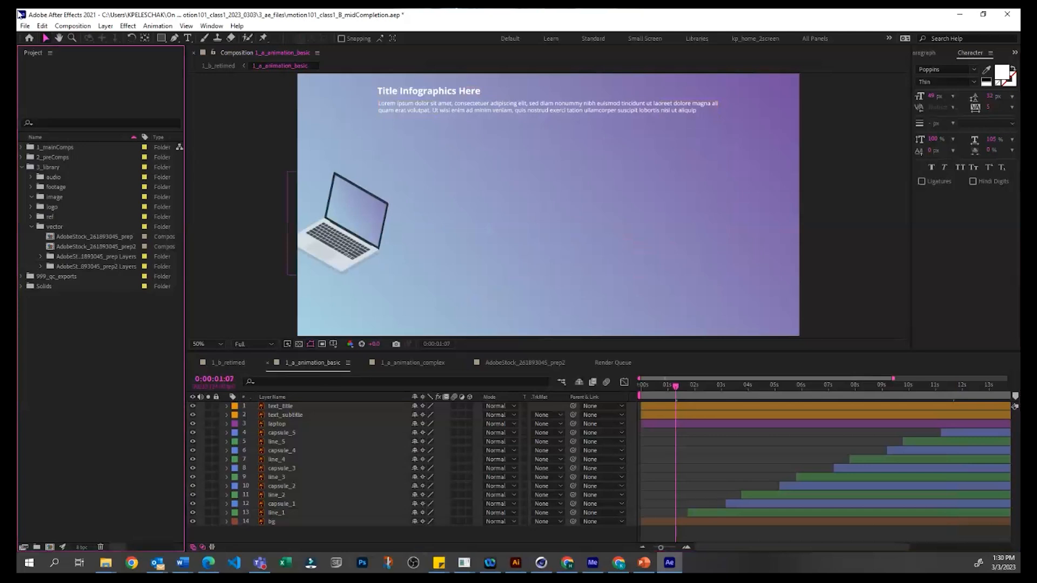
# Step: Close the motion101_class1_B_midCompletion project without saving its changes
pyautogui.click(25, 25)
pyautogui.click(38, 126)
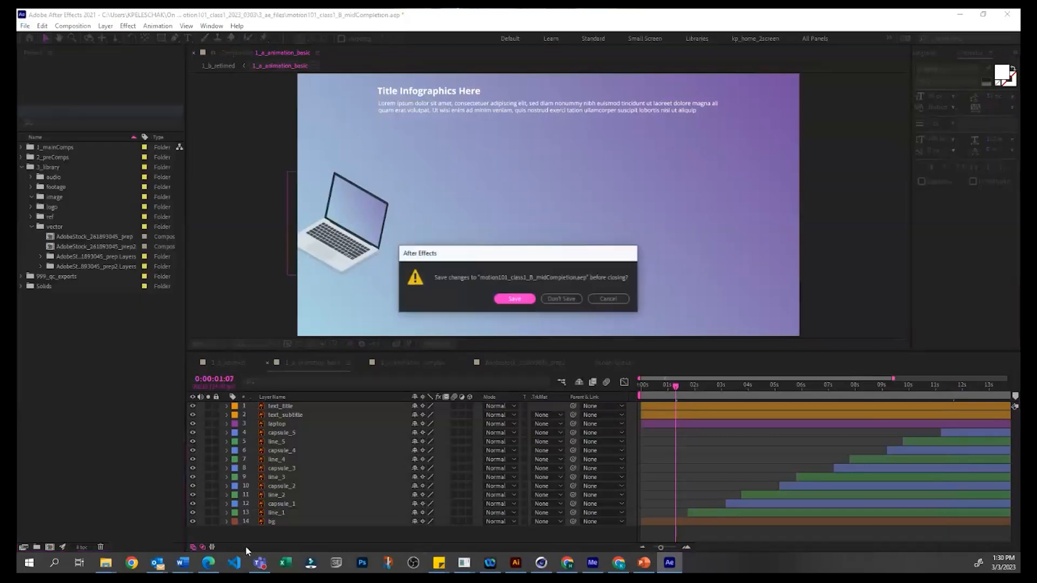
pyautogui.click(106, 563)
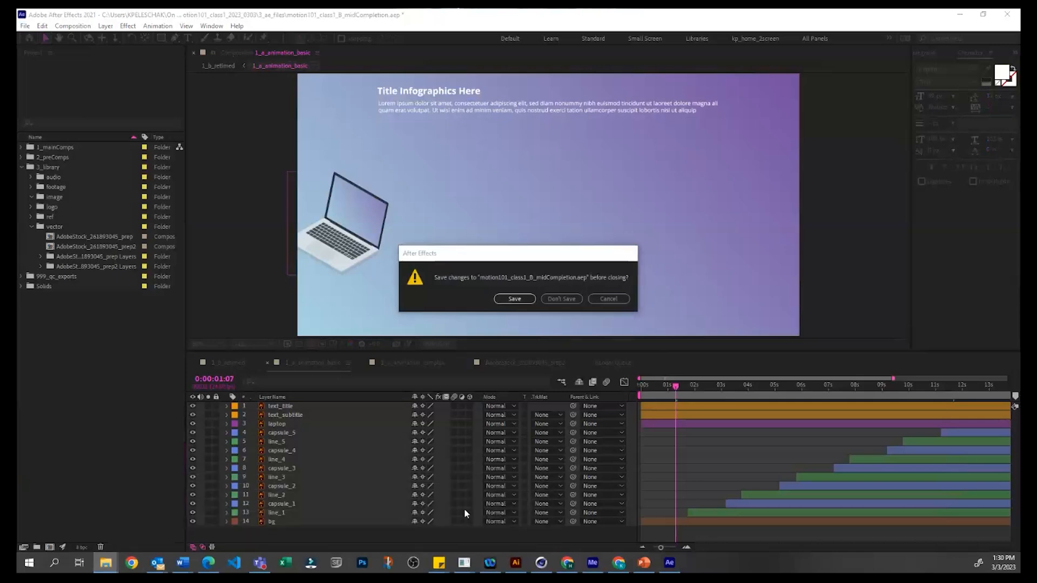
pyautogui.moveTo(656, 572); pyautogui.dragTo(691, 393)
pyautogui.click(561, 299)
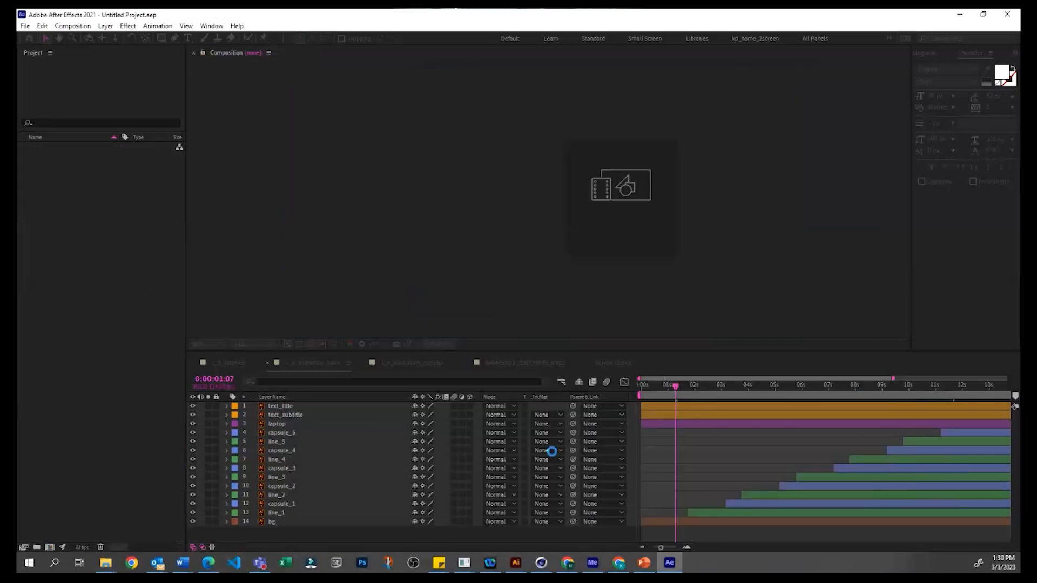
# Step: Switch to the MotionDesignWorkshops window in File Explorer and open projects/hdr_motion101_class1_2023_0303/3_ae_files
pyautogui.moveTo(106, 563)
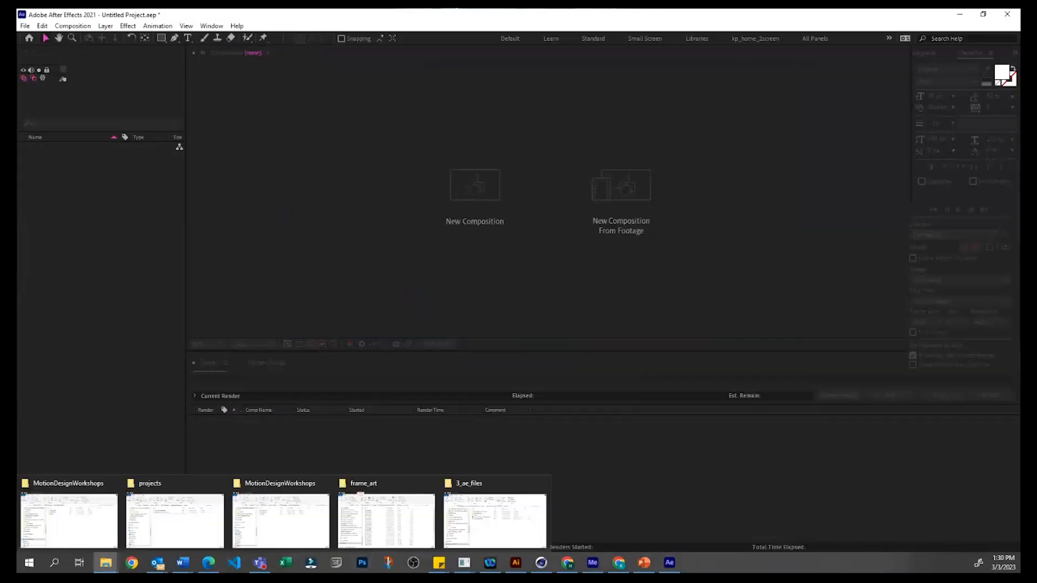
pyautogui.click(37, 500)
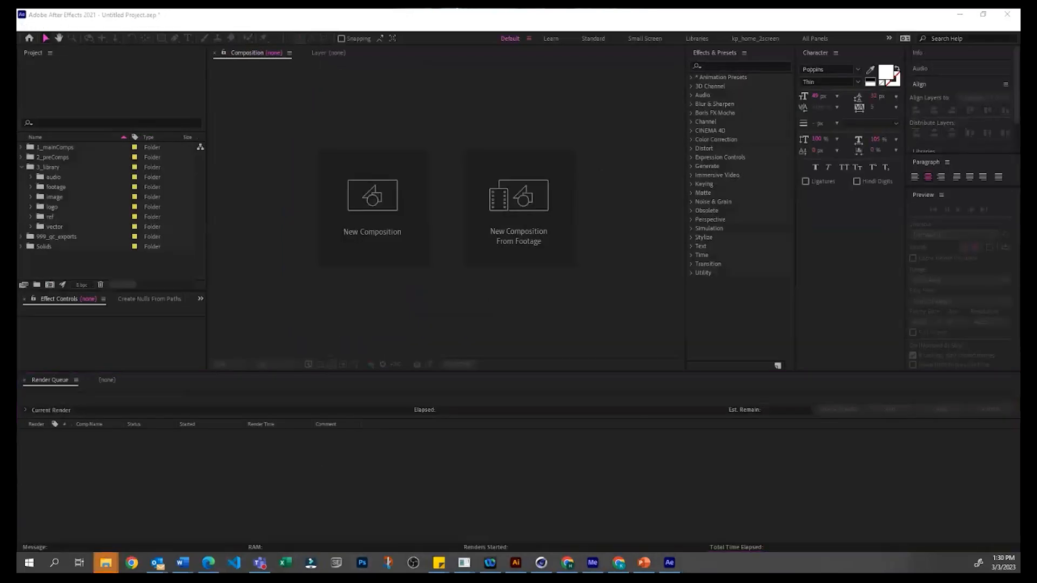
pyautogui.moveTo(590, 394); pyautogui.dragTo(572, 192)
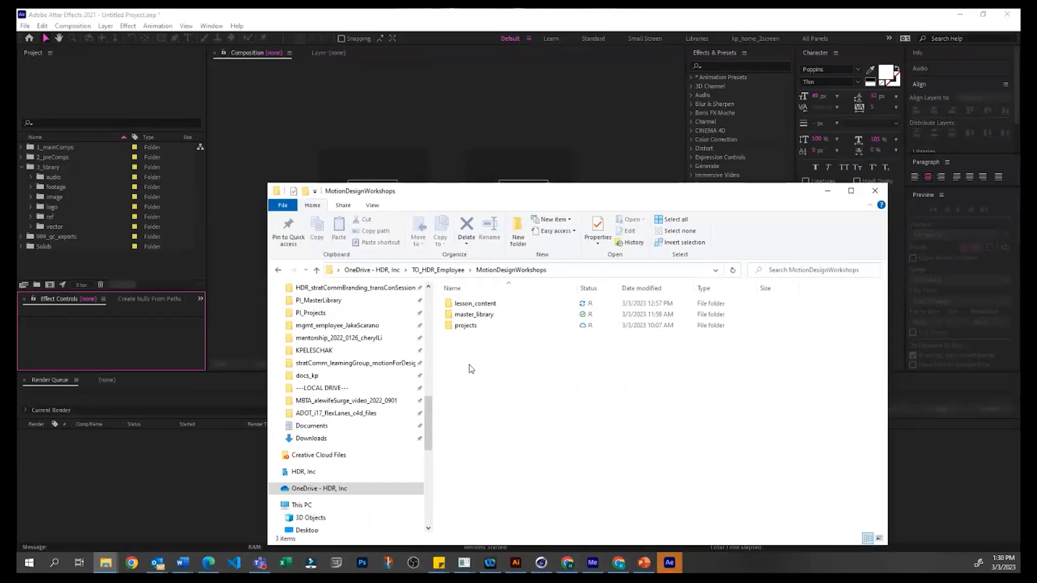
pyautogui.doubleClick(472, 325)
pyautogui.doubleClick(489, 305)
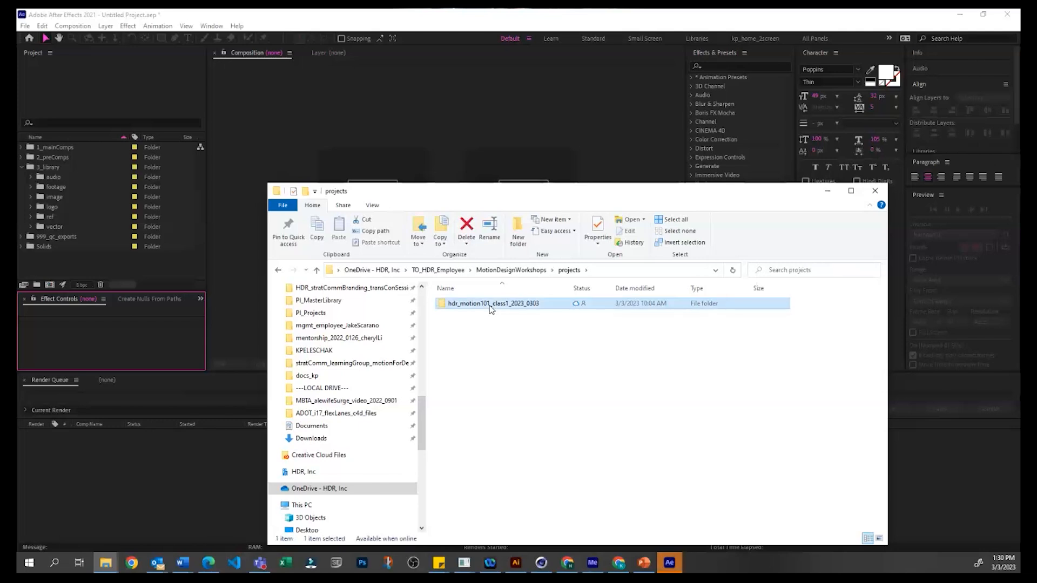
pyautogui.doubleClick(460, 315)
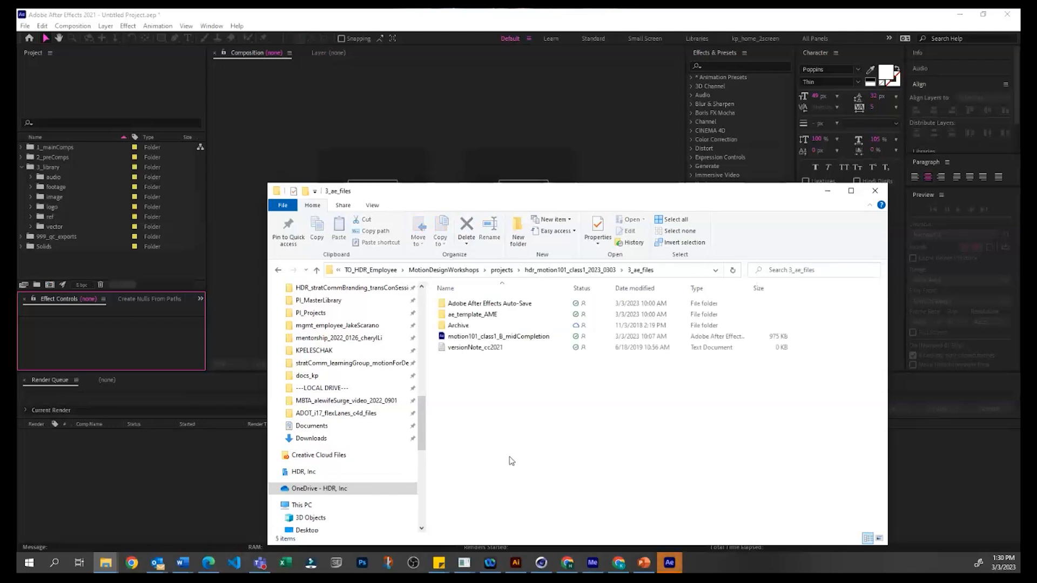
# Step: Open the motion101_class1_B_midCompletion project in After Effects, discarding the untitled project, and switch back to the 3_ae_files folder in File Explorer
pyautogui.click(524, 339)
pyautogui.doubleClick(498, 336)
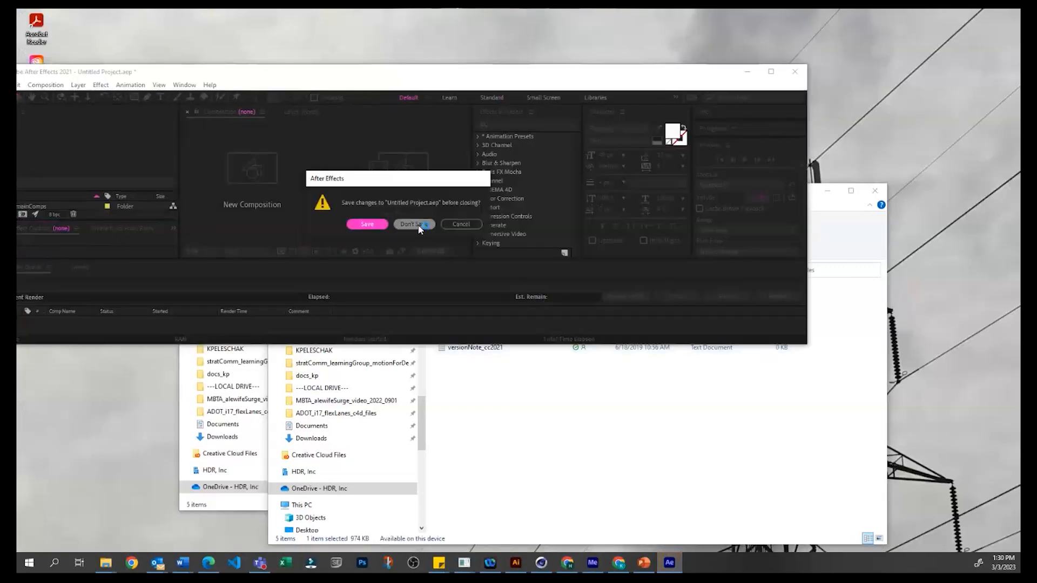
pyautogui.click(420, 227)
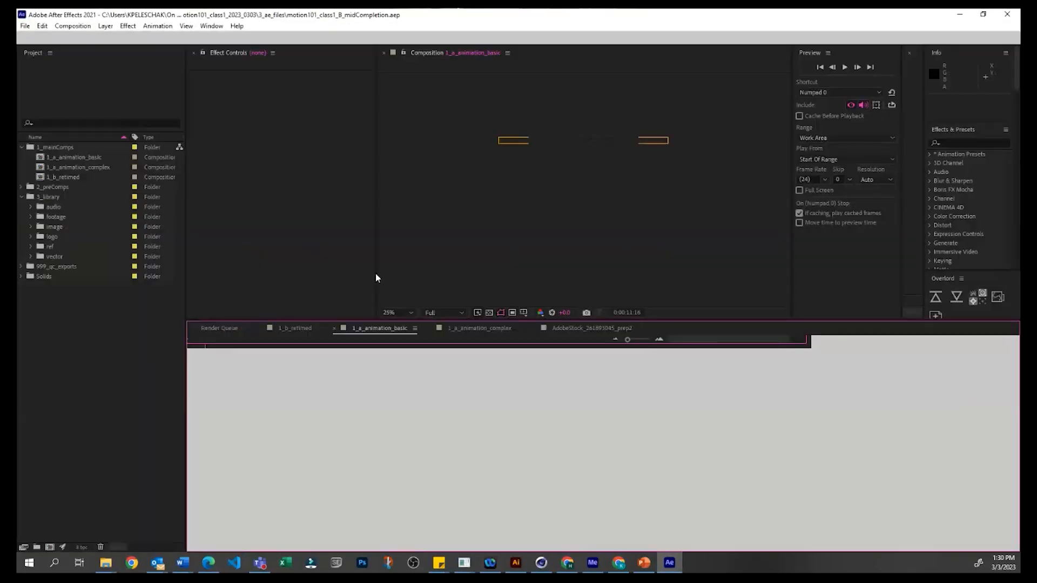
pyautogui.hotkey('alt', 'Tab')
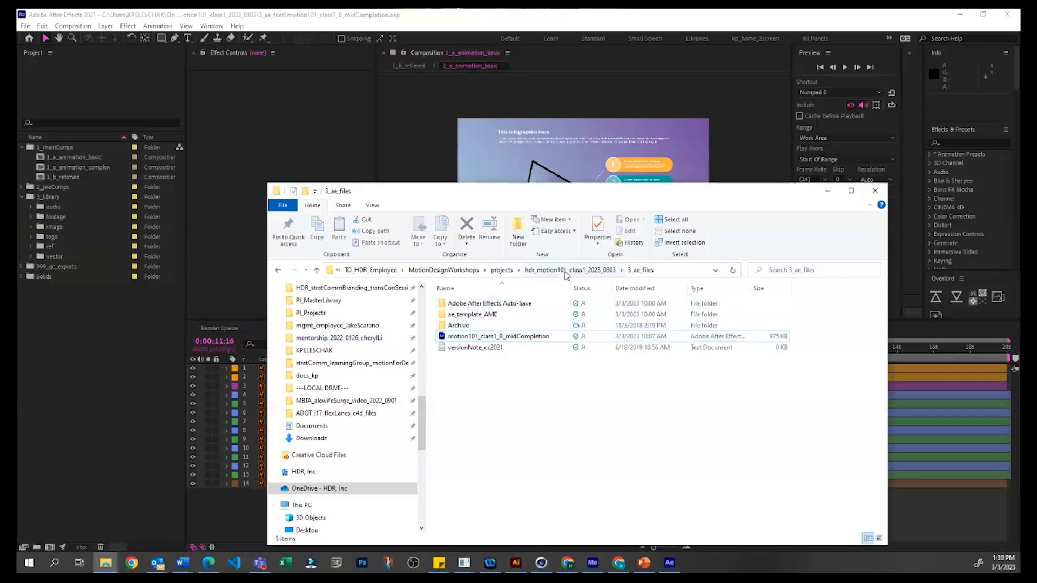
# Step: Browse from the 3_ae_files folder to hdr_motion101_class1_2023_0303/1_library/art/prepped
pyautogui.click(570, 270)
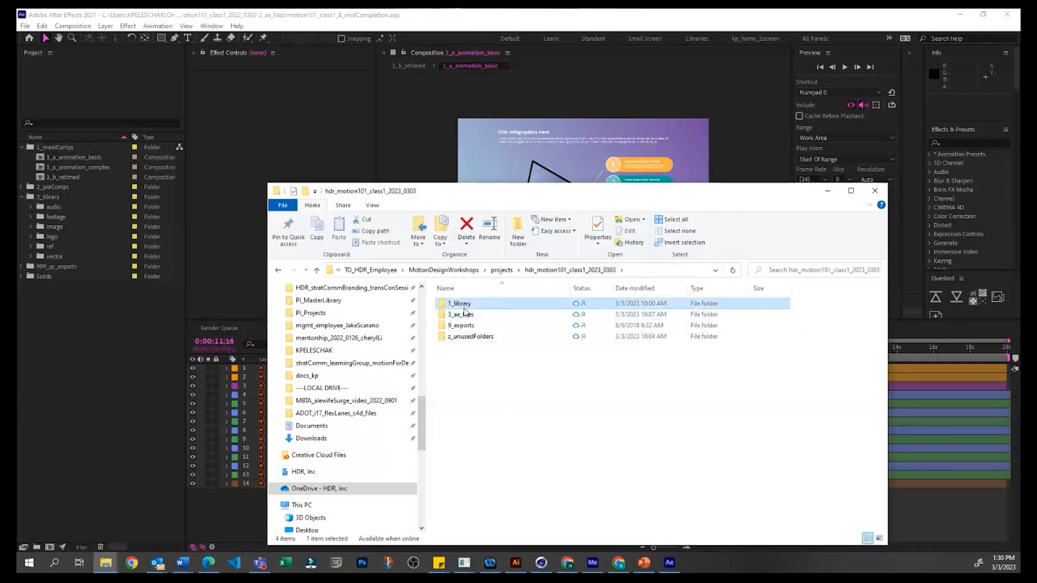
pyautogui.doubleClick(459, 303)
pyautogui.doubleClick(458, 326)
pyautogui.click(637, 270)
pyautogui.doubleClick(464, 301)
pyautogui.doubleClick(469, 314)
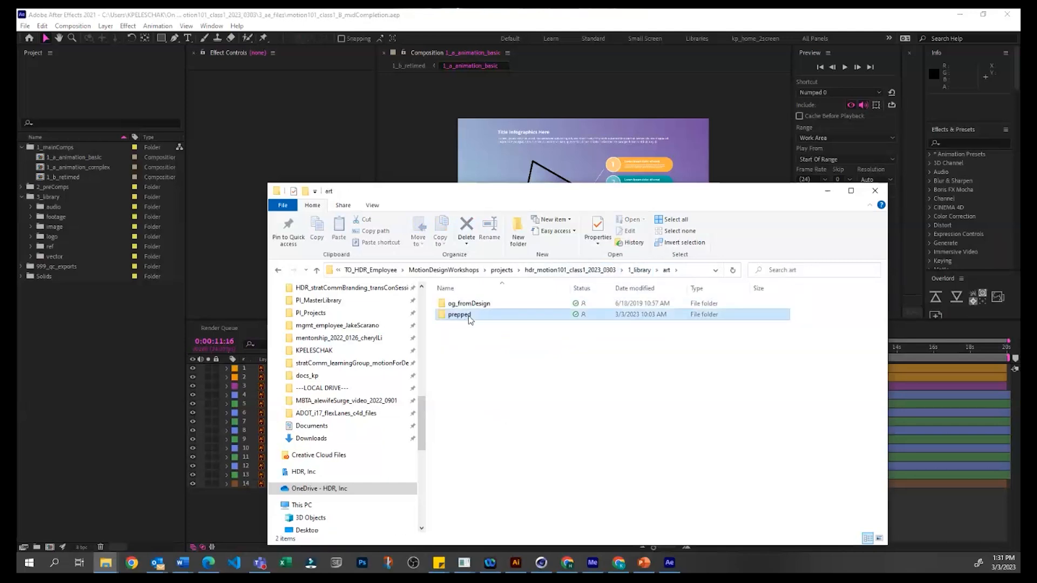
# Step: Rename the first Illustrator file in the prepped folder as AdobeStock_261893045_prep1a and switch back to After Effects
pyautogui.click(497, 305)
pyautogui.write('a')
pyautogui.press('Return')
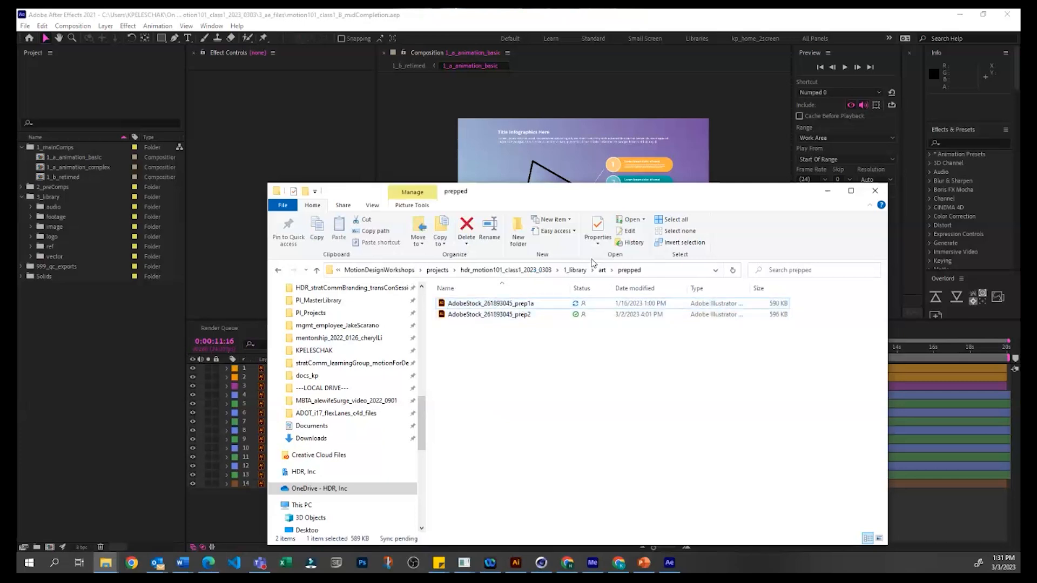
pyautogui.click(39, 350)
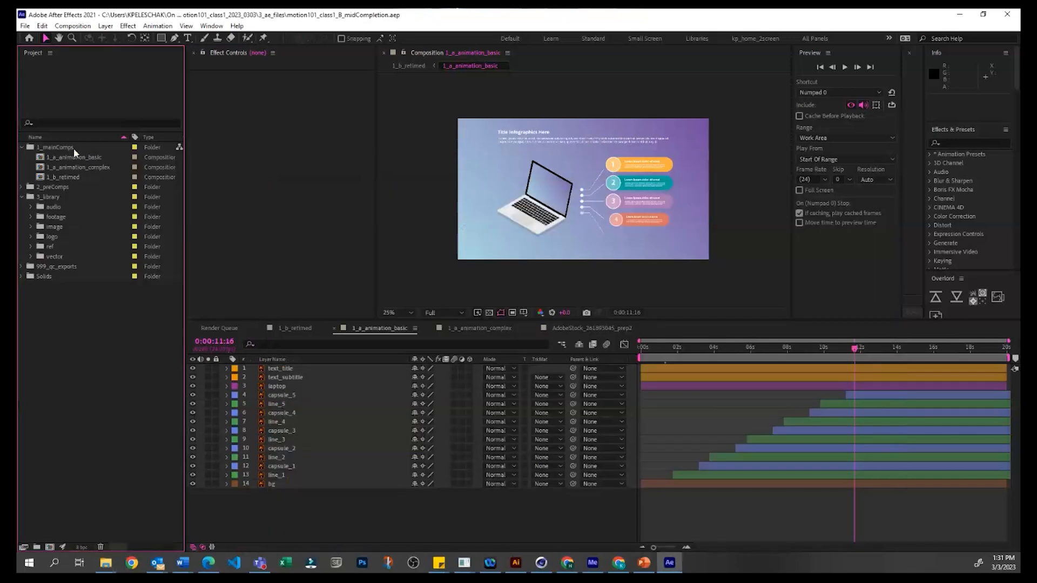
# Step: Close the motion101_class1_B_midCompletion project and reopen it from the recent projects, discarding the untitled project
pyautogui.click(25, 26)
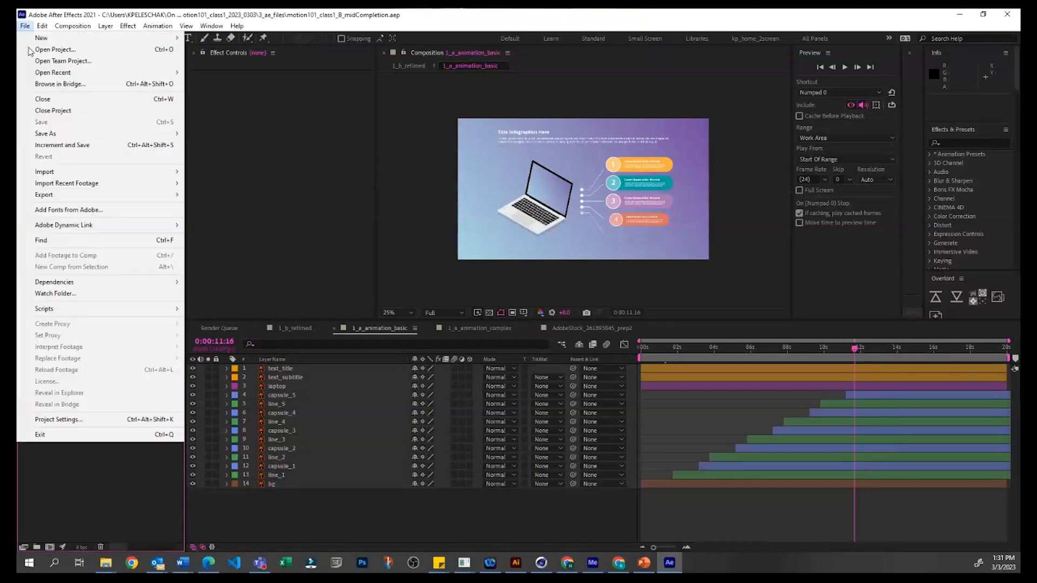
pyautogui.click(61, 111)
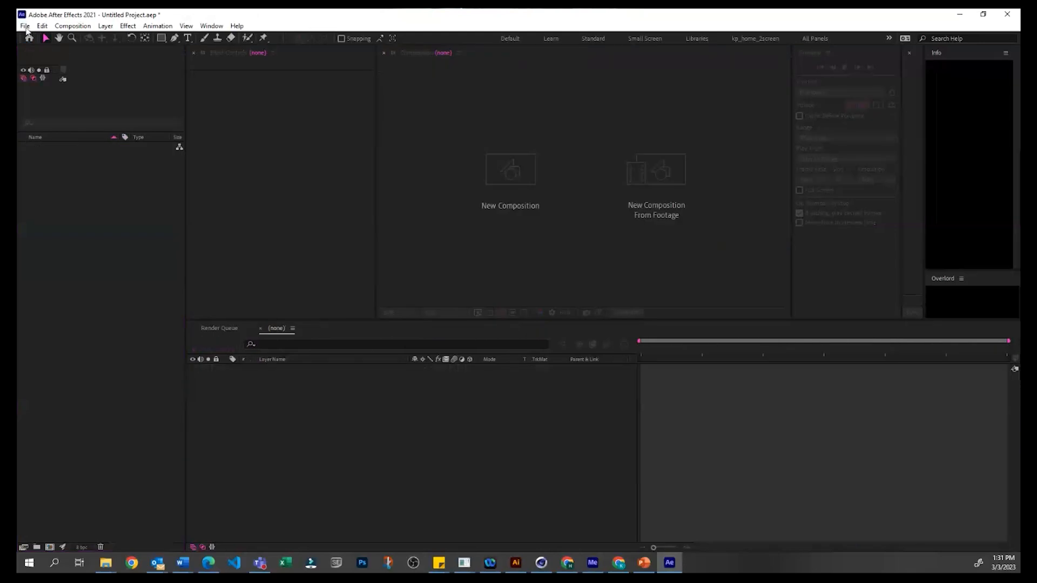
pyautogui.click(25, 26)
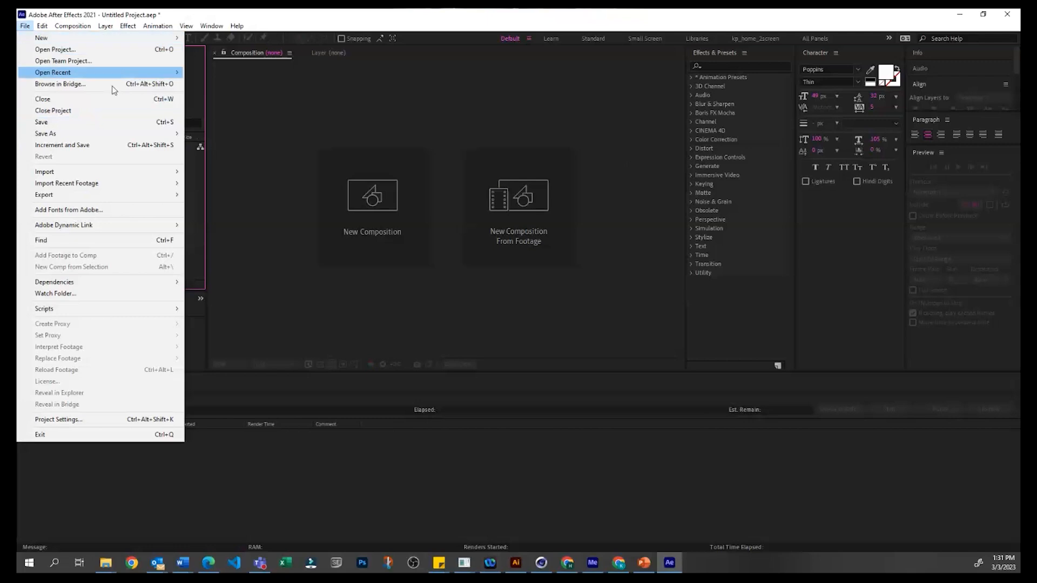
pyautogui.moveTo(173, 73)
pyautogui.click(225, 72)
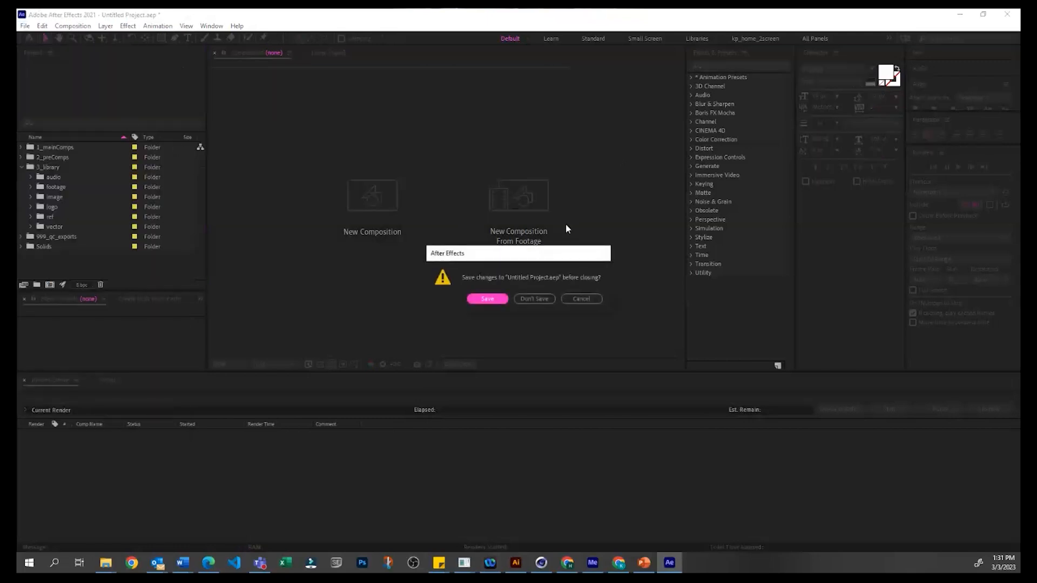
pyautogui.click(534, 299)
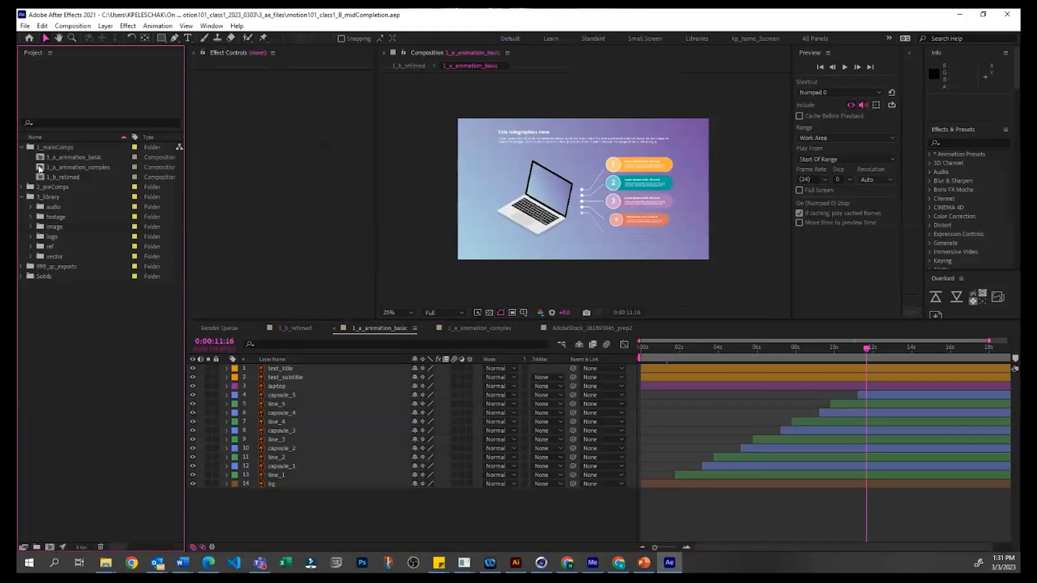
# Step: Expand the vector folder and both of its Layers folders, and examine the source files of their prep1 and prep2 footage
pyautogui.click(31, 257)
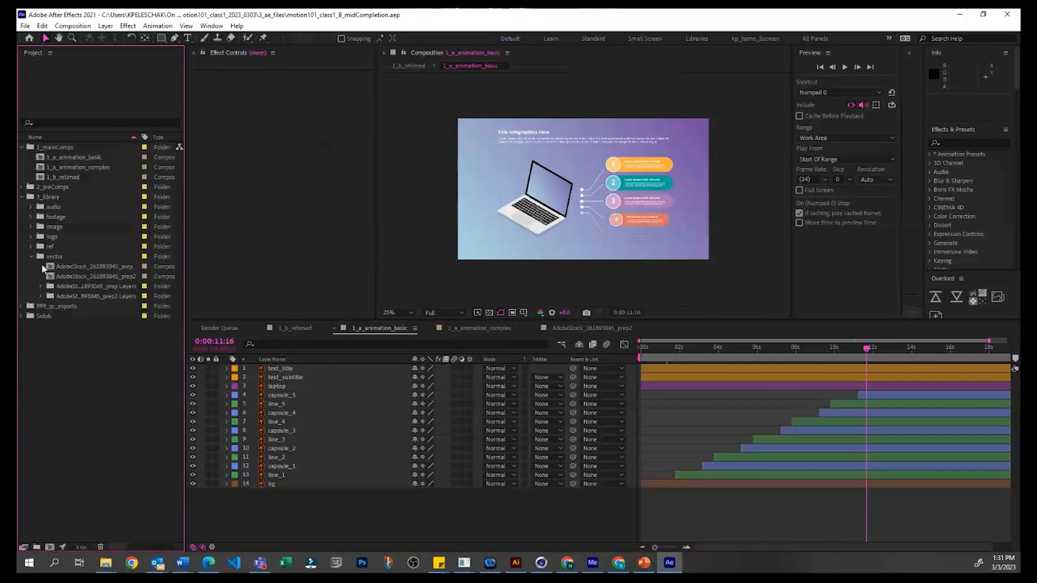
pyautogui.click(42, 287)
pyautogui.click(69, 302)
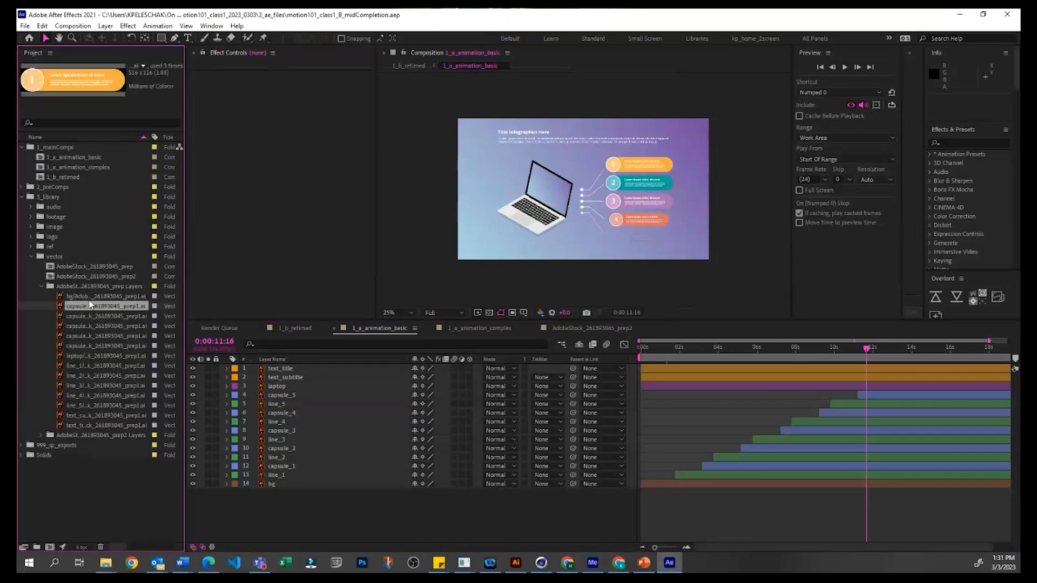
pyautogui.click(90, 297)
pyautogui.click(43, 435)
pyautogui.scroll(-5, 74, 240)
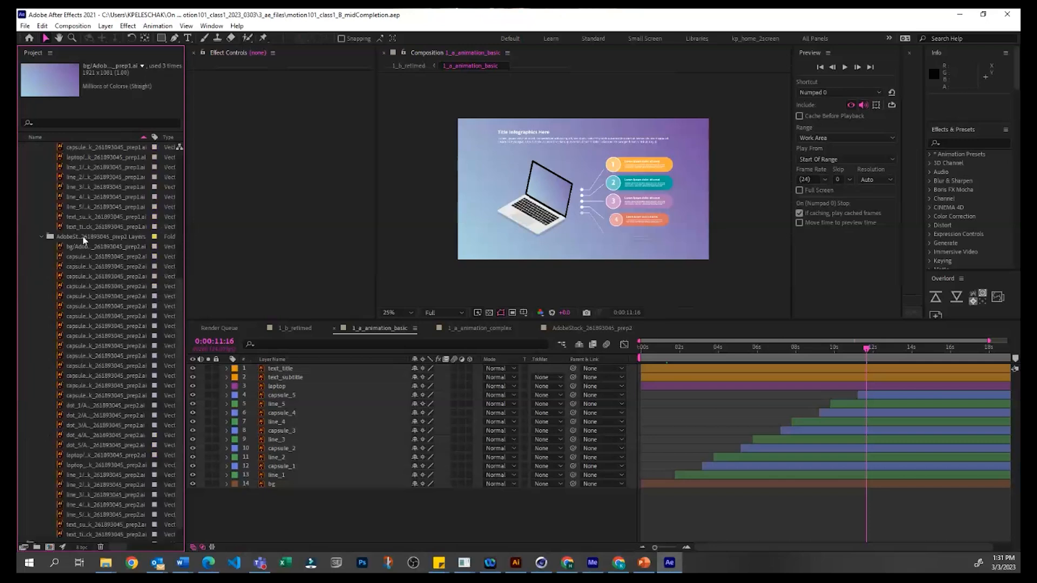
pyautogui.click(86, 258)
pyautogui.click(115, 357)
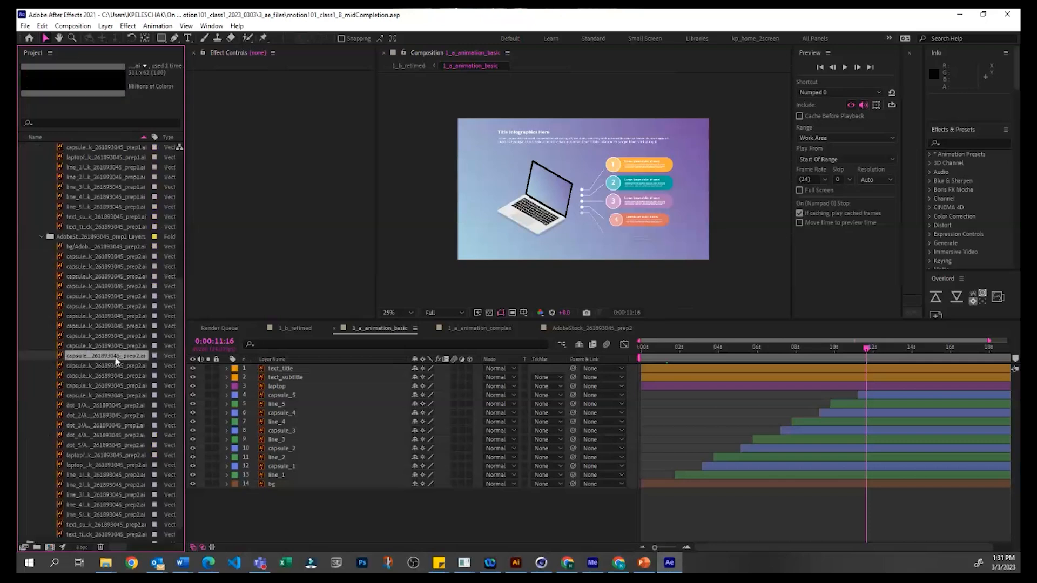
pyautogui.scroll(5, 58, 237)
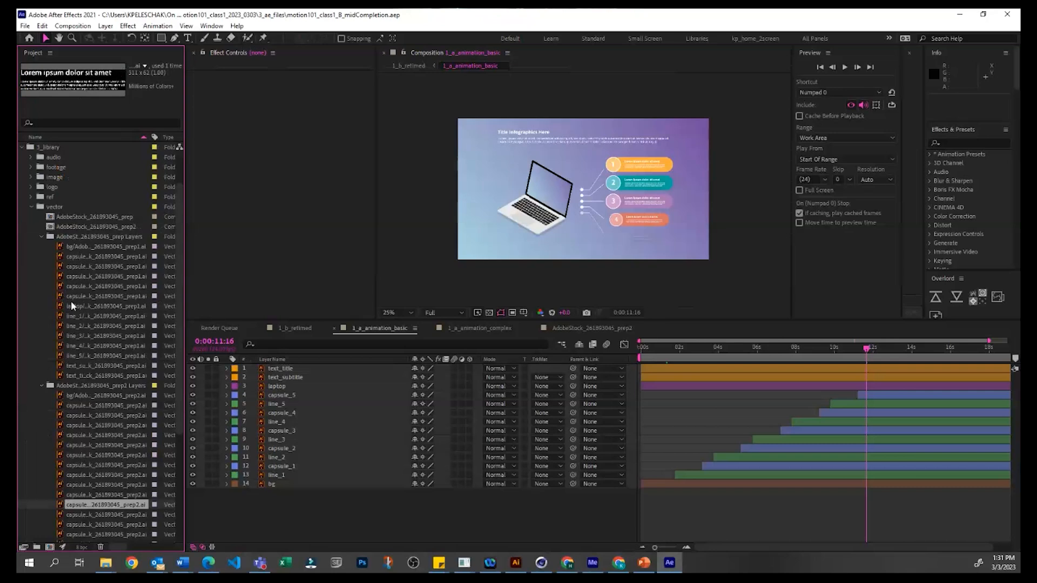
# Step: Select the bg footage of the first Layers folder, dismiss its options, and collapse both Layers folders in the vector folder
pyautogui.click(96, 247)
pyautogui.rightClick(95, 245)
pyautogui.click(35, 311)
pyautogui.click(42, 236)
pyautogui.click(41, 247)
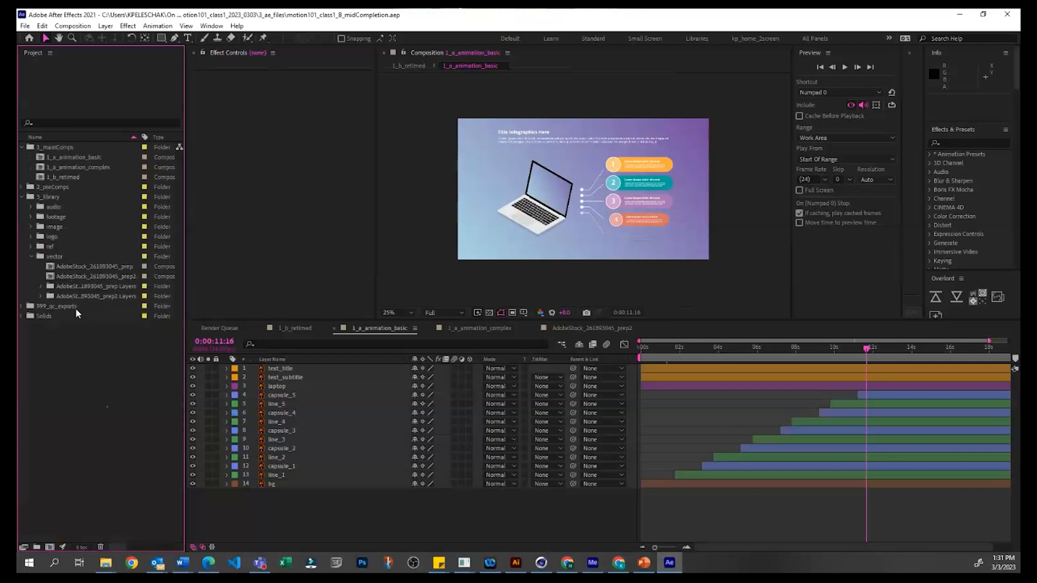
pyautogui.click(55, 255)
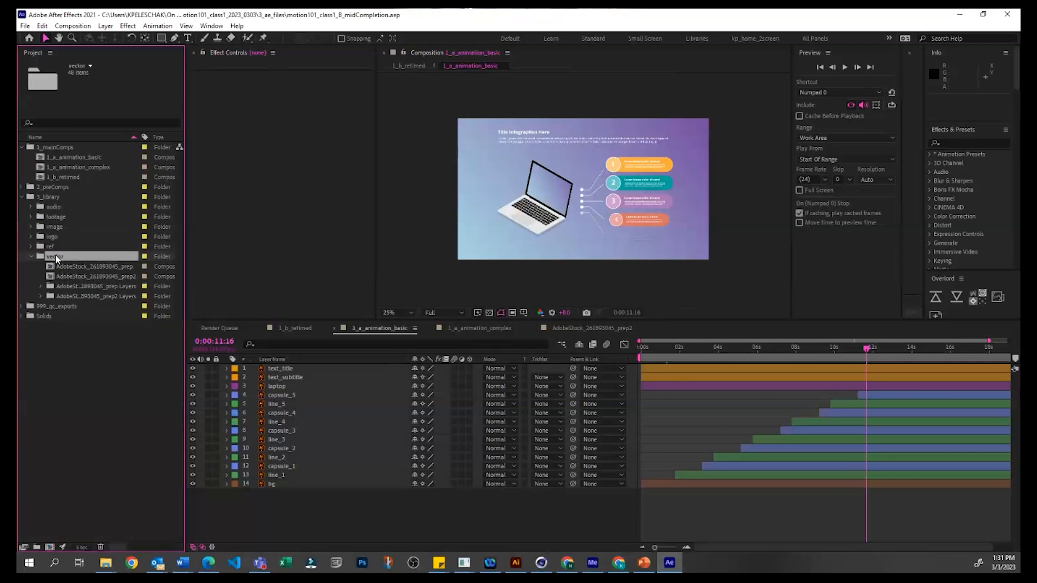
pyautogui.hotkey('ctrl', 'i')
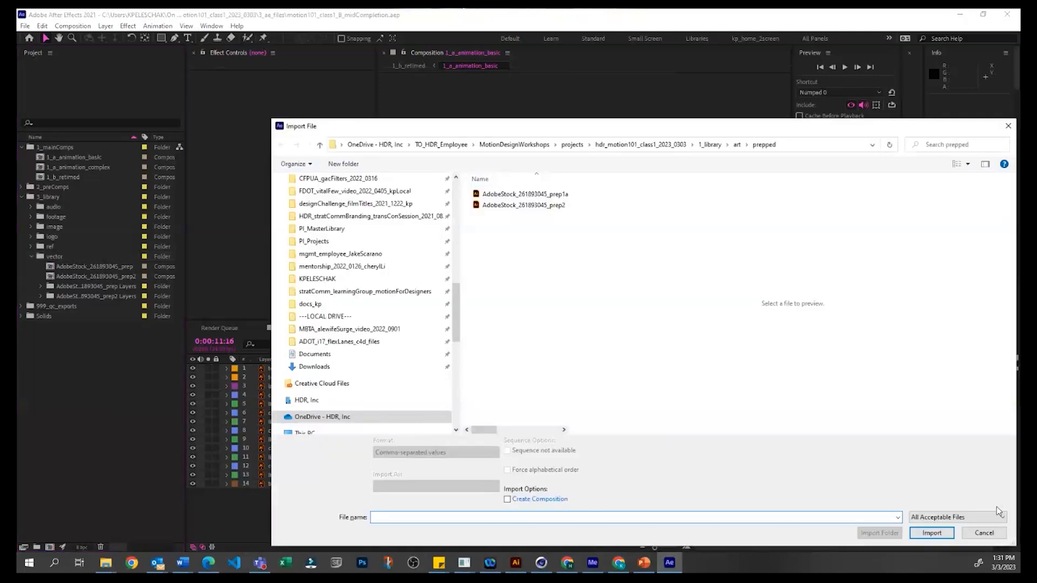
pyautogui.click(986, 536)
# Step: Start a file import into the vector folder and select AdobeStock_261893045_prep1a from the prepped folder
pyautogui.click(69, 258)
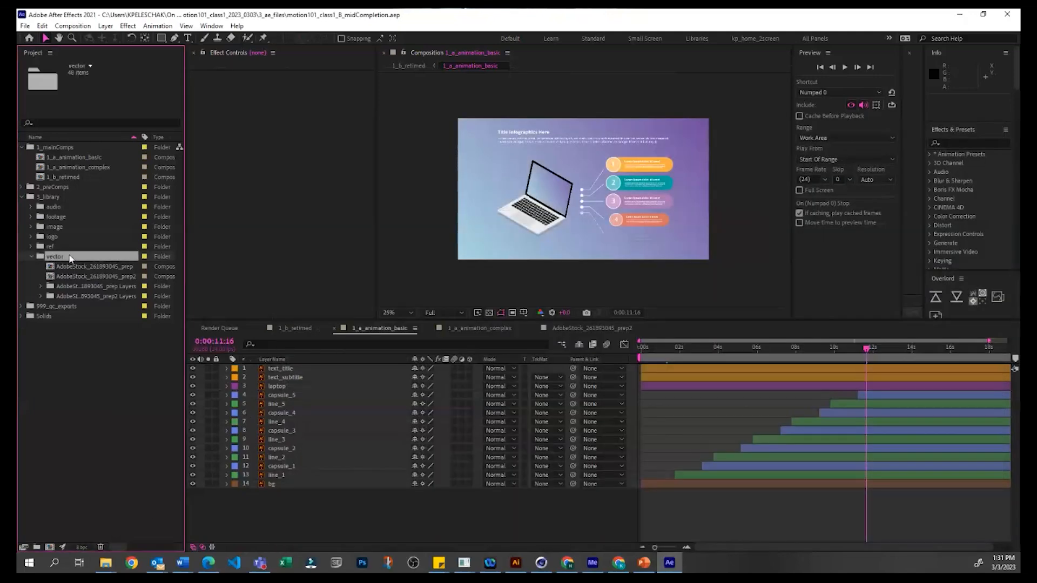
pyautogui.click(25, 25)
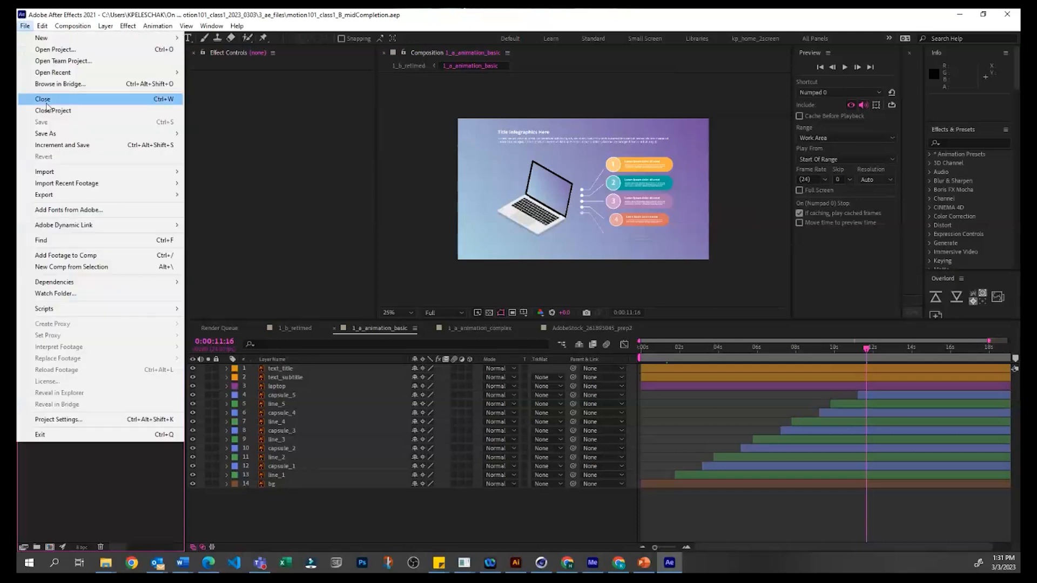
pyautogui.moveTo(87, 172)
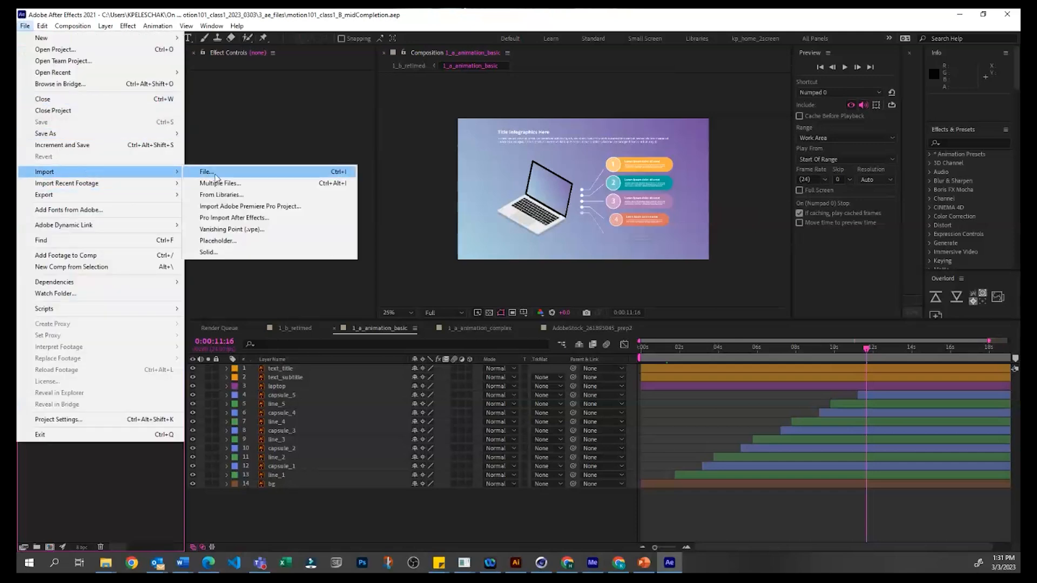
pyautogui.click(274, 174)
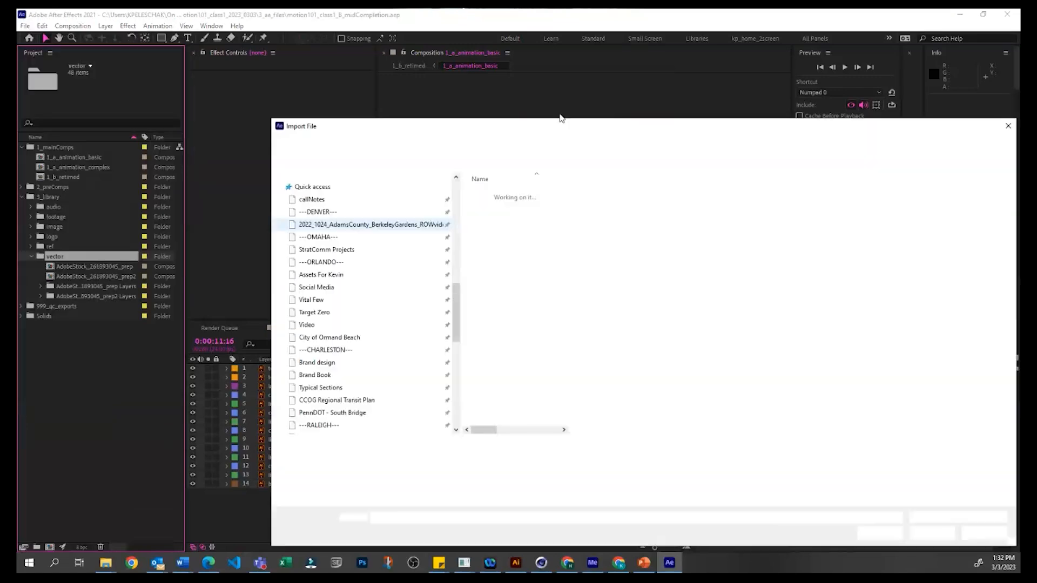
pyautogui.moveTo(616, 129); pyautogui.dragTo(541, 101)
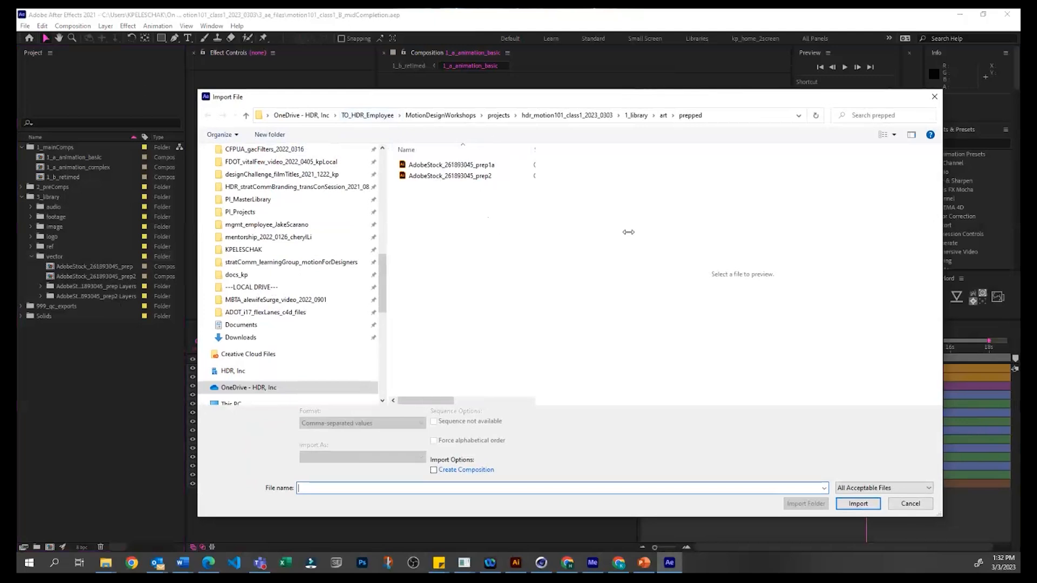
pyautogui.click(443, 166)
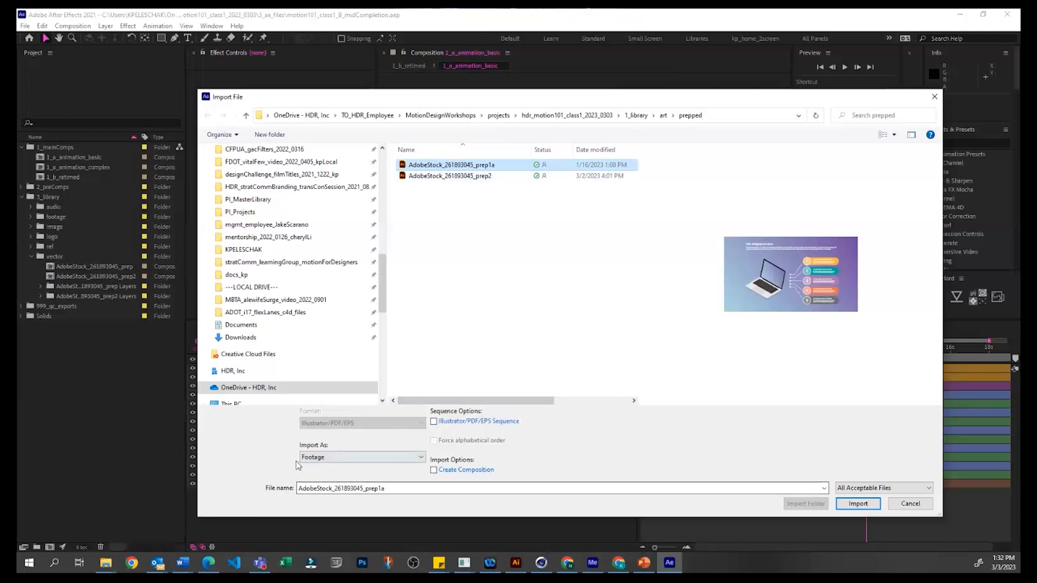
# Step: Try the Footage and Composition - Retain Layer Sizes import types, clear the file selection, and try the Illustrator/PDF/EPS Sequence option
pyautogui.click(348, 457)
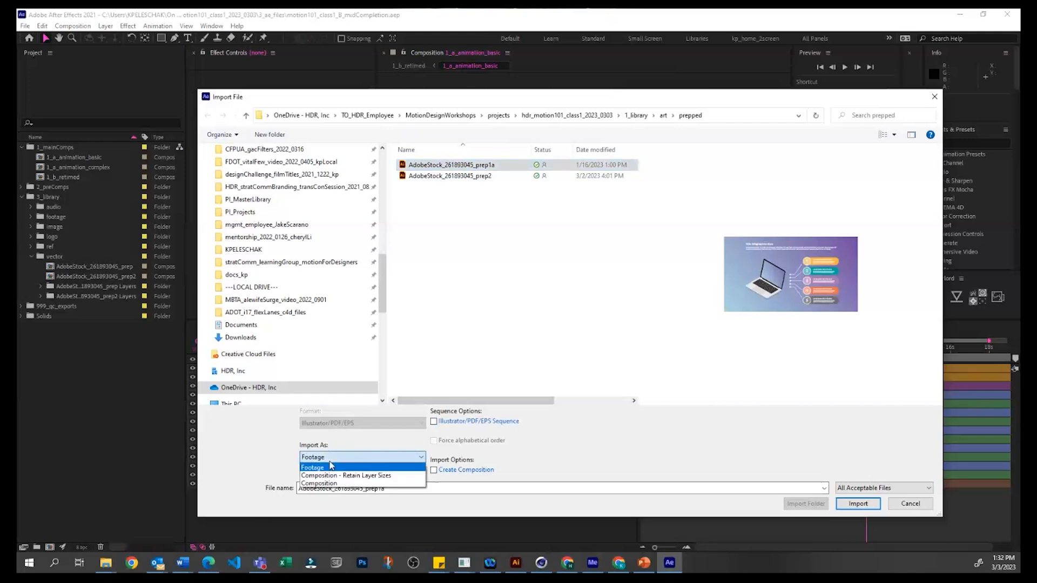
pyautogui.click(332, 466)
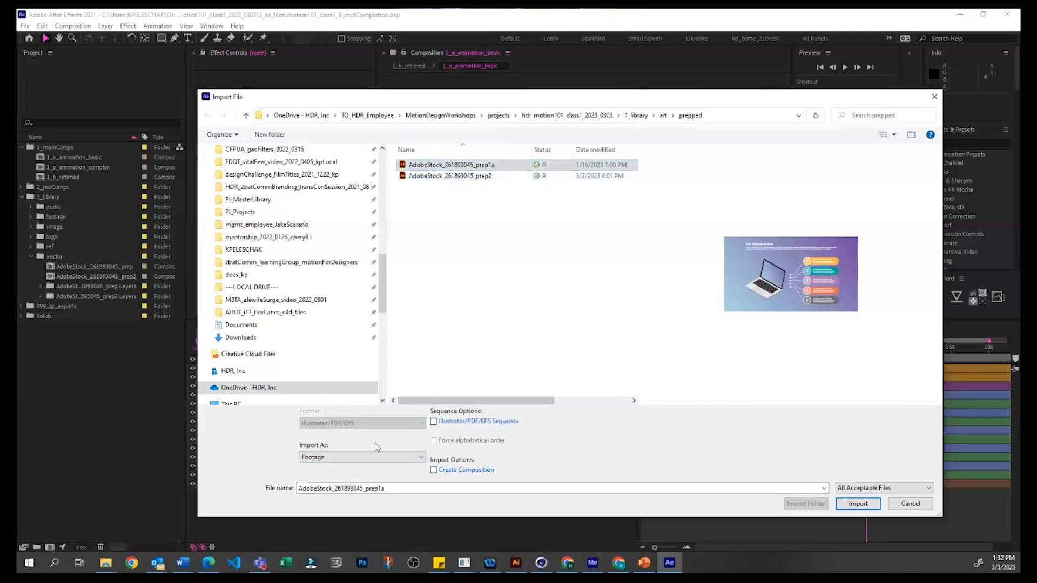
pyautogui.click(372, 459)
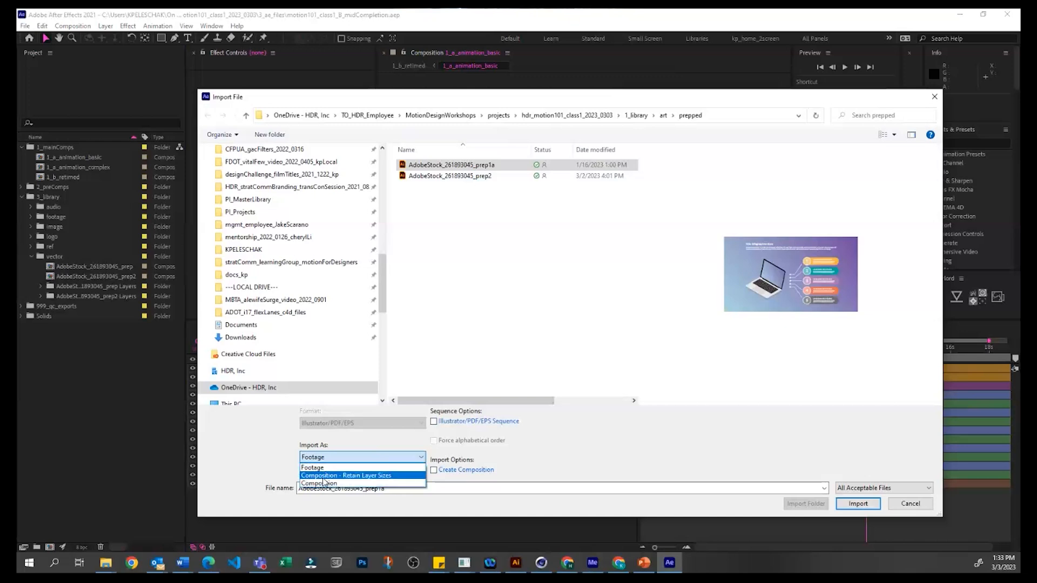
pyautogui.click(354, 477)
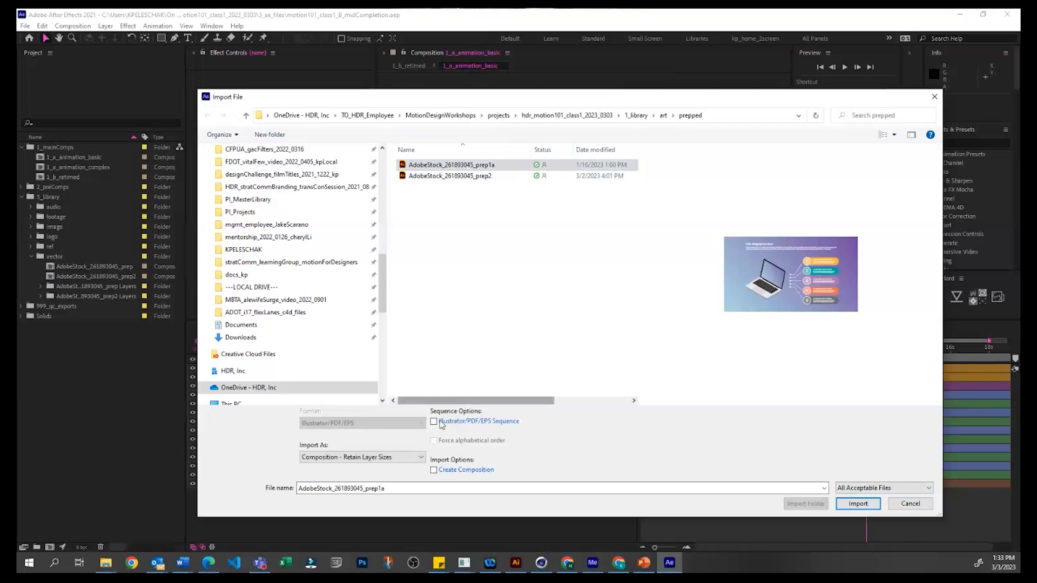
pyautogui.click(479, 229)
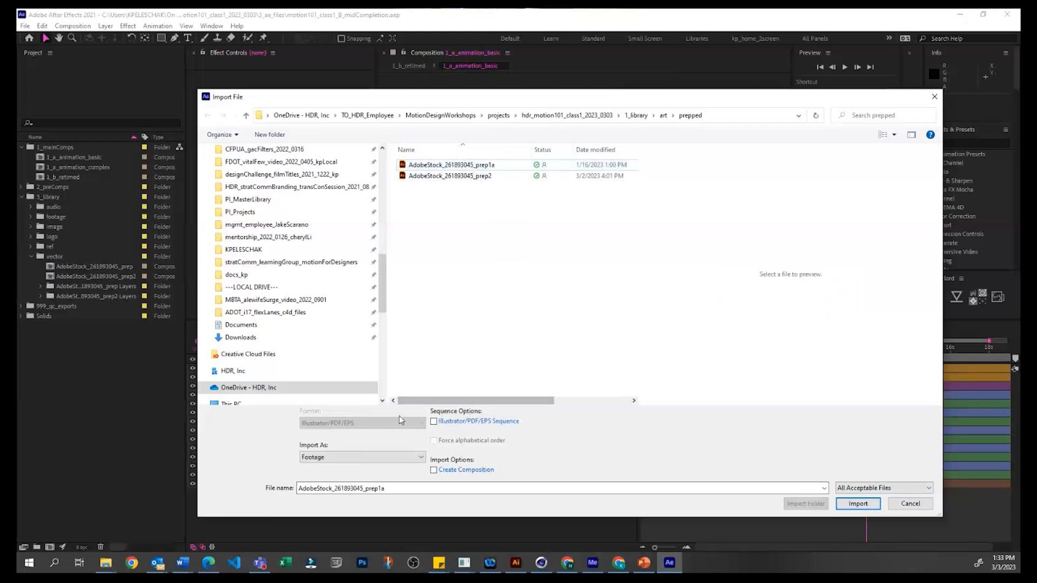
pyautogui.click(439, 419)
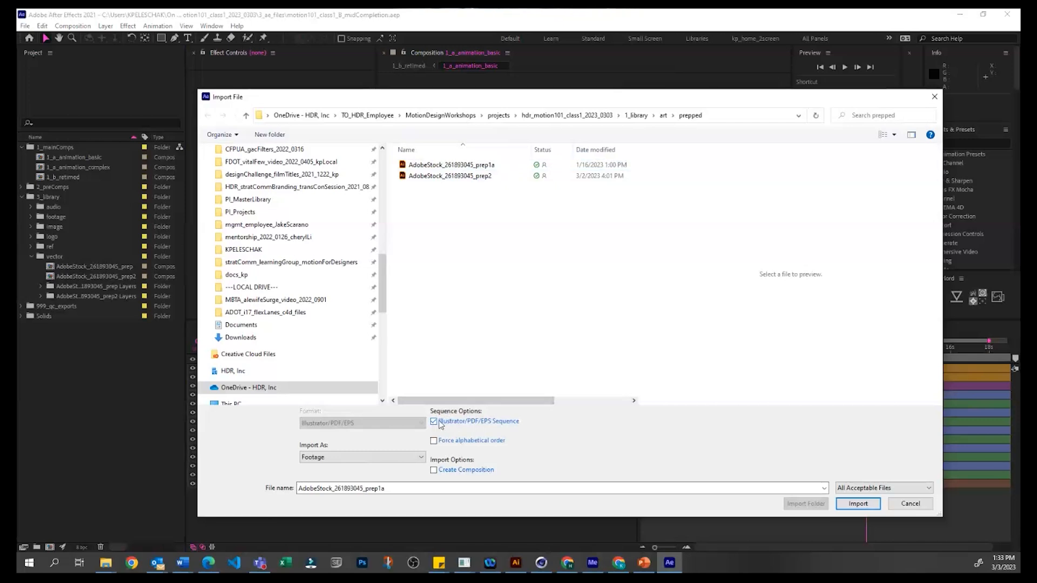
# Step: Import AdobeStock_261893045_prep1a.ai with the import kind set to Composition, and select the new composition in the vector folder
pyautogui.click(861, 504)
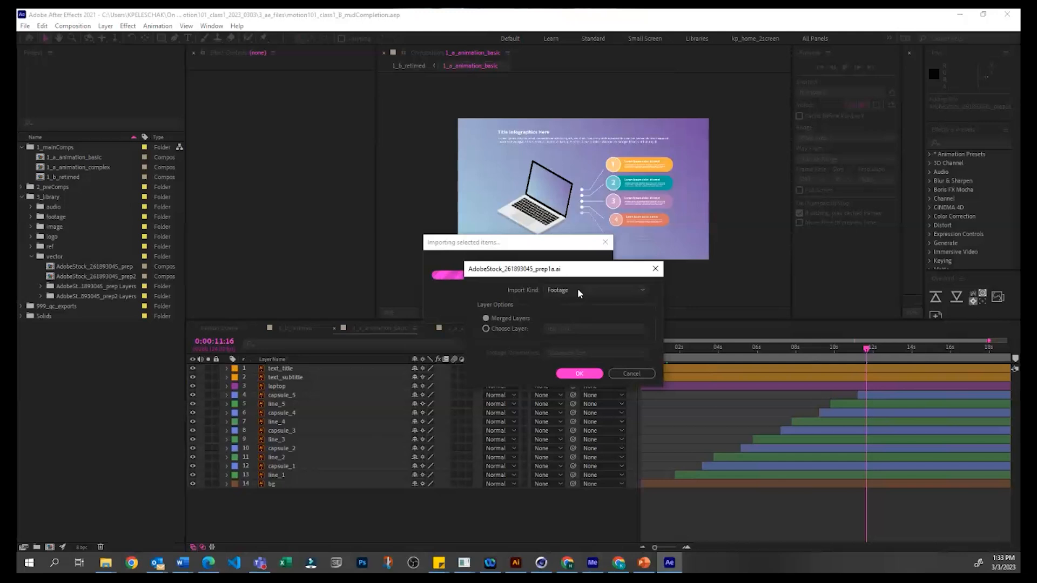
pyautogui.click(593, 292)
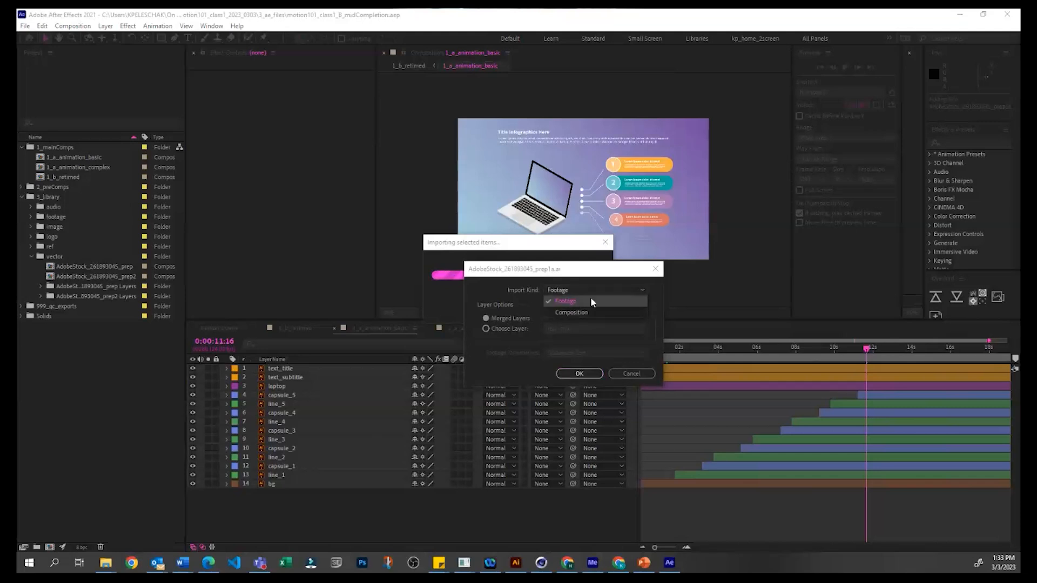
pyautogui.click(585, 314)
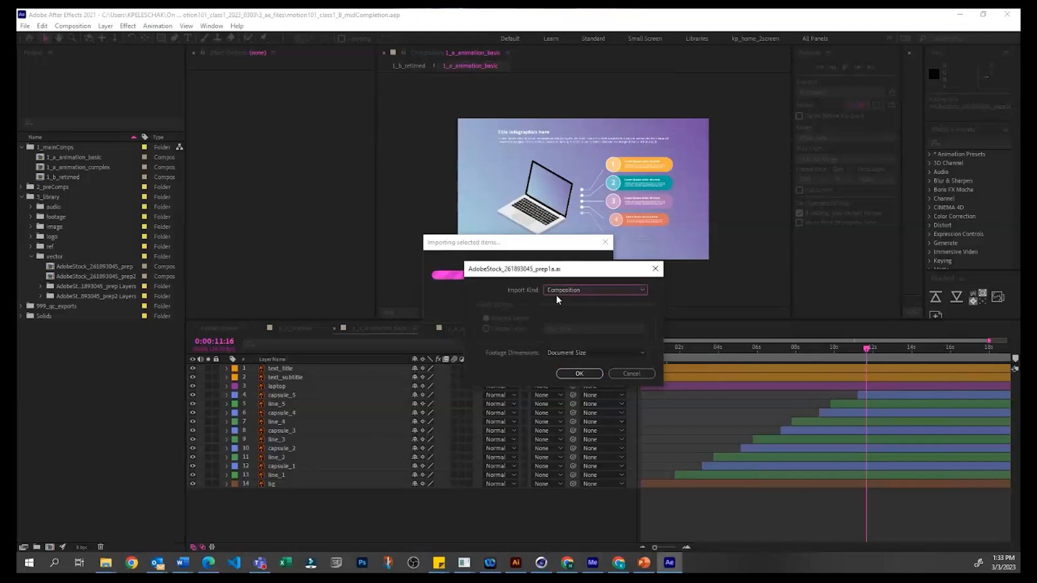
pyautogui.click(577, 376)
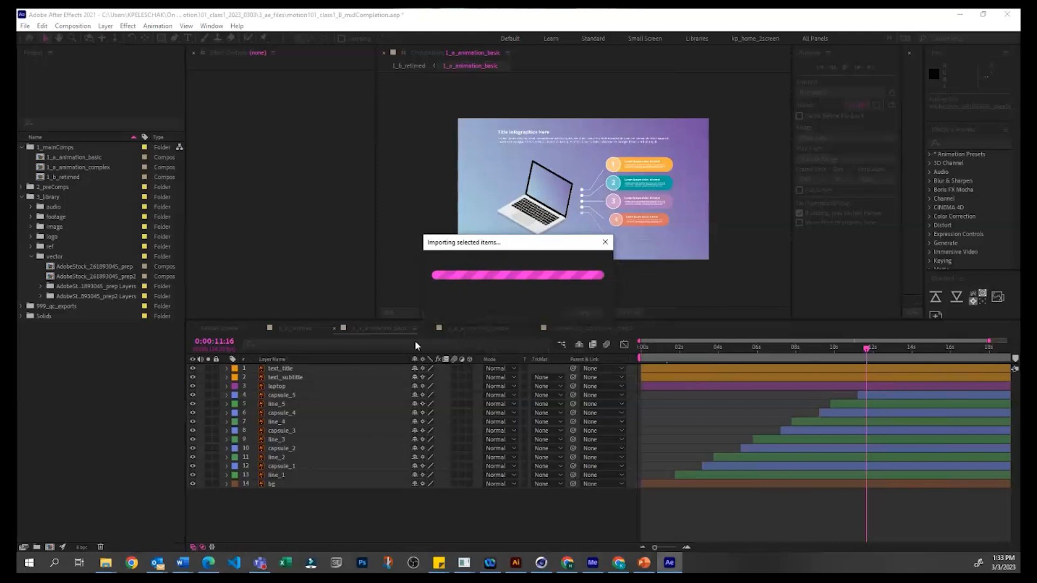
pyautogui.click(38, 431)
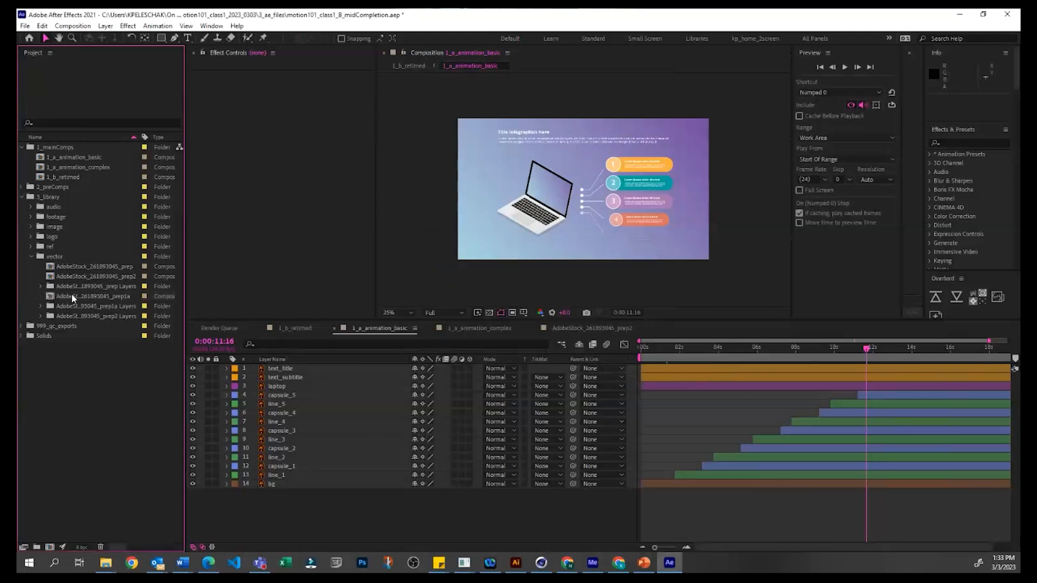
pyautogui.click(71, 296)
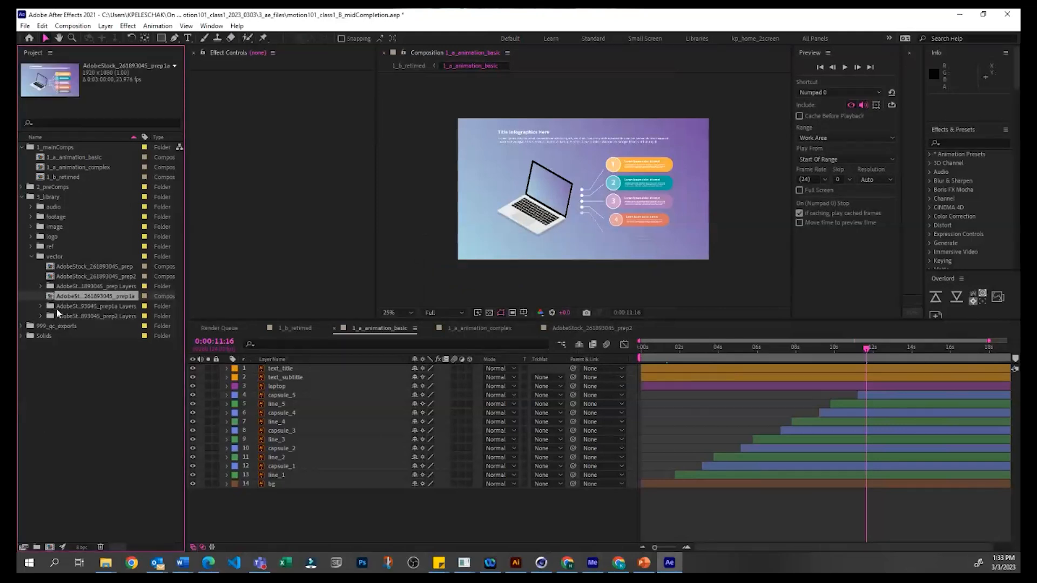
# Step: Move the AdobeStock_261893045_prep1a composition and its Layers folder out of the vector folder to the project's root level
pyautogui.keyDown('shift'); pyautogui.click(93, 305); pyautogui.keyUp('shift')
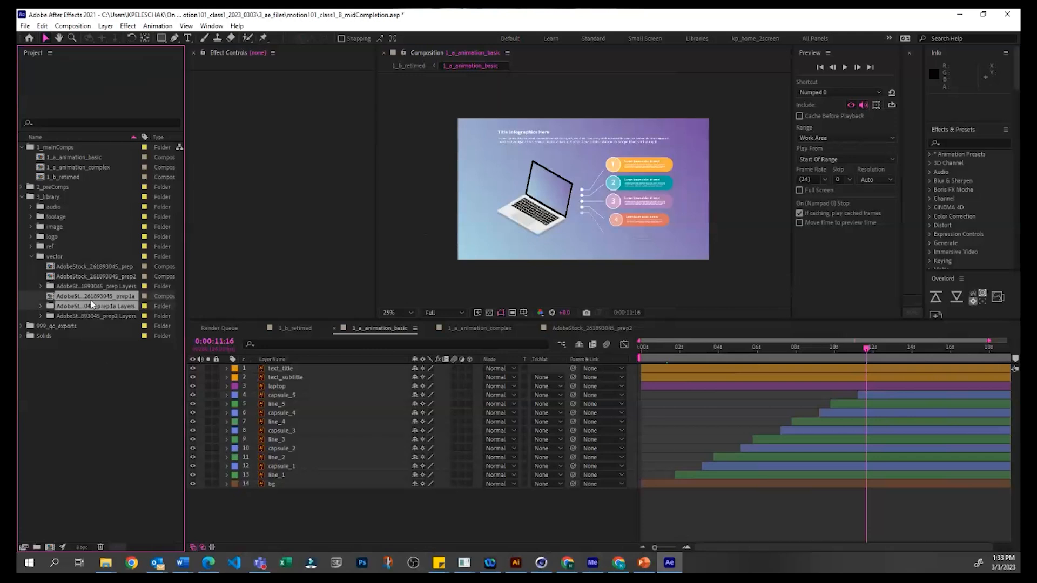
pyautogui.moveTo(91, 297); pyautogui.dragTo(99, 506)
pyautogui.click(68, 312)
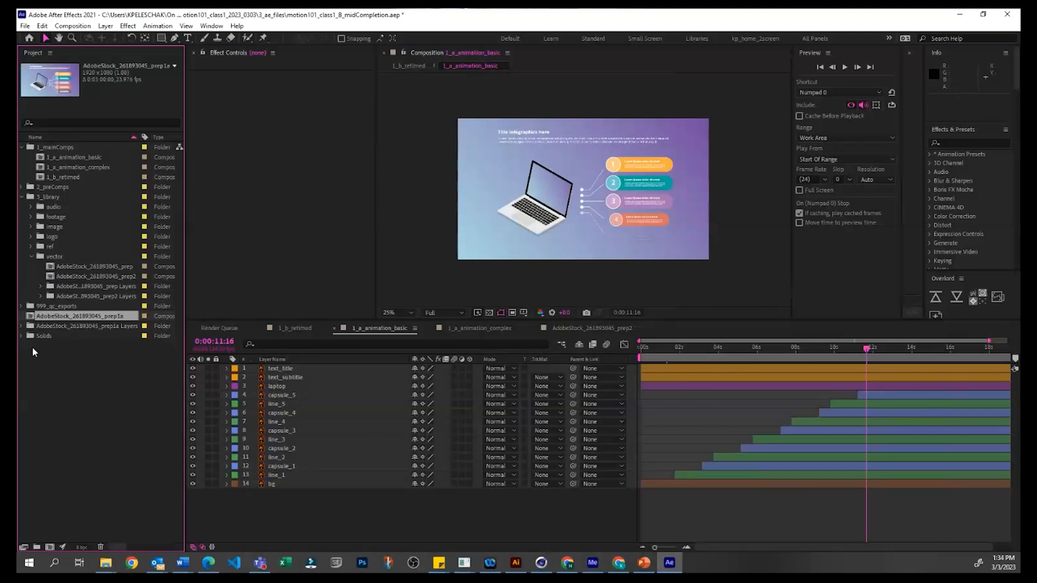
# Step: Expand the AdobeStock_261893045_prep1a Layers folder and preview the bg and several capsule footage items
pyautogui.click(21, 325)
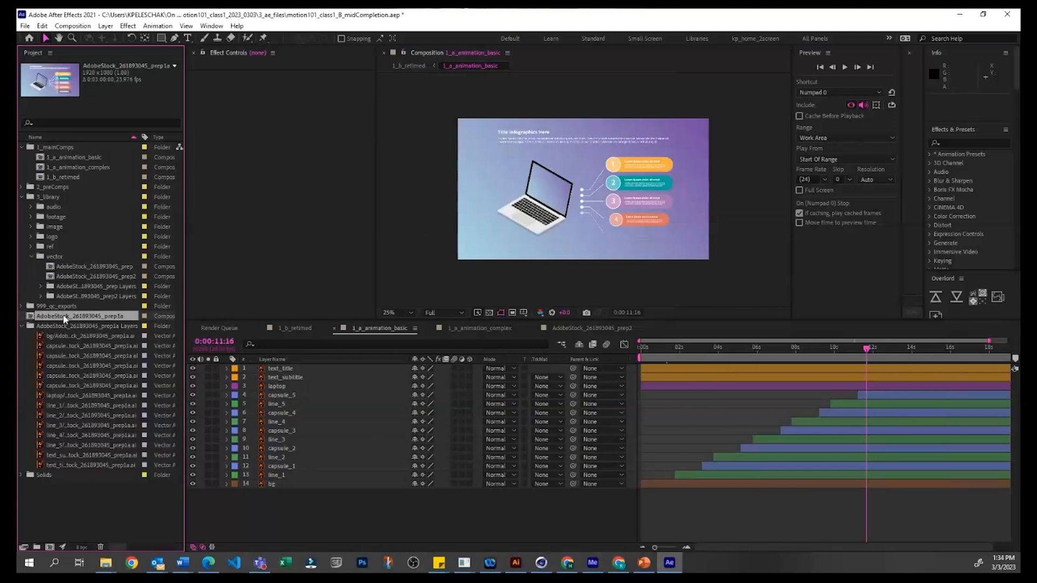
pyautogui.click(63, 336)
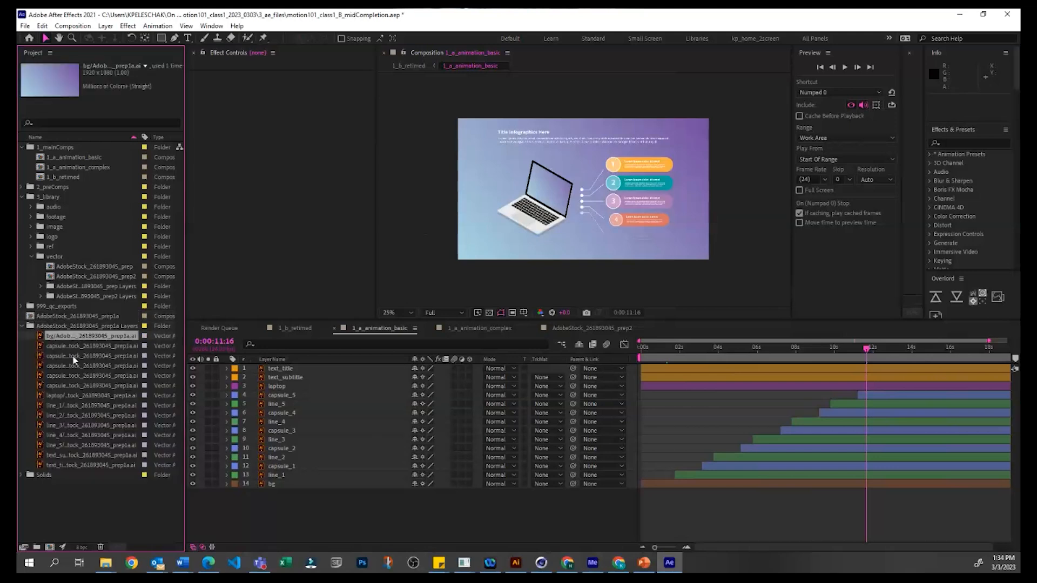
pyautogui.click(69, 346)
pyautogui.click(73, 357)
pyautogui.click(79, 378)
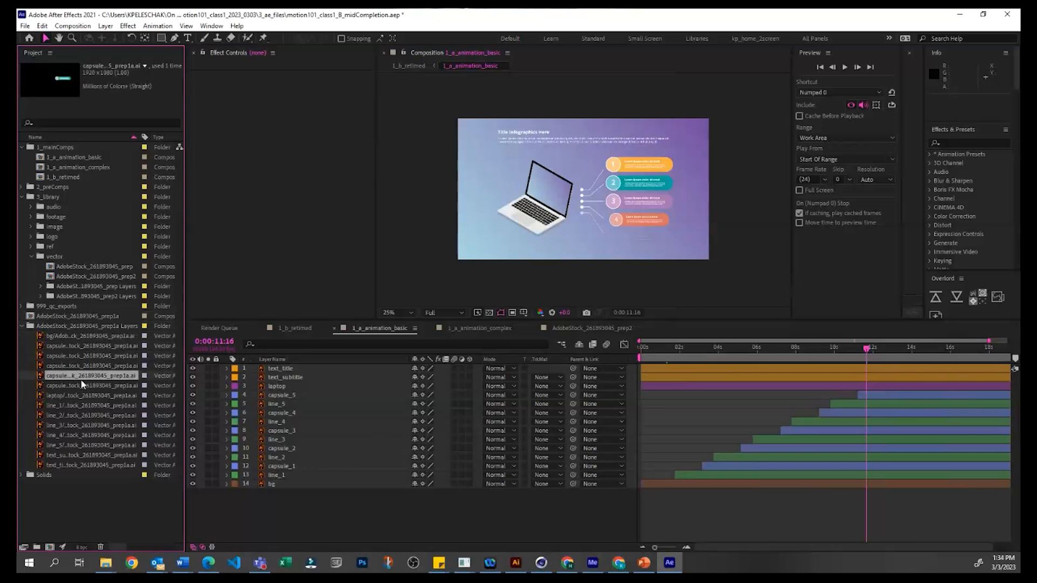
# Step: Open the prep1a bg footage in the Footage viewer, dock that viewer with the Composition viewer, and display it at 12.5%
pyautogui.click(84, 335)
pyautogui.click(912, 76)
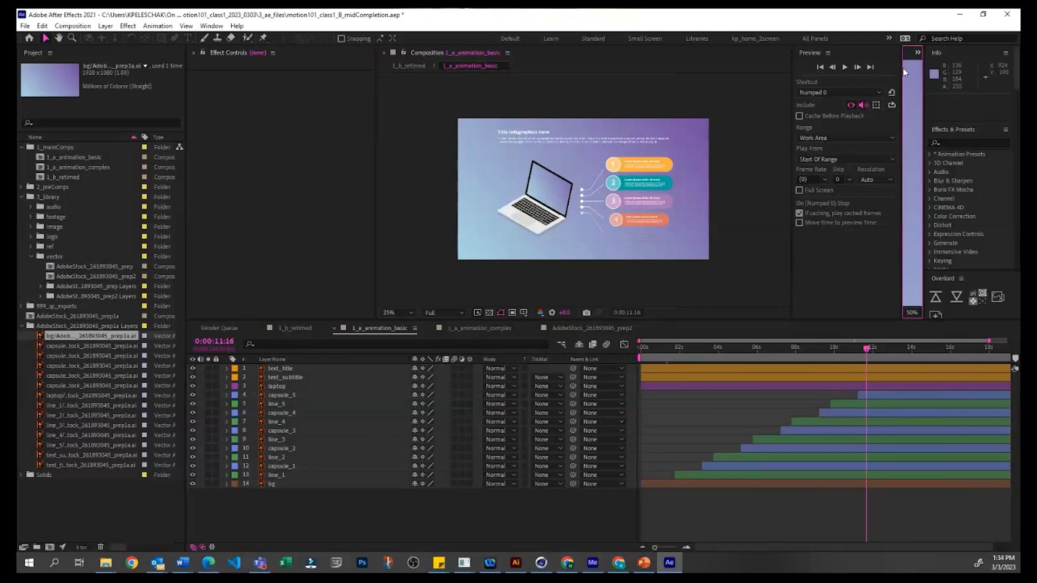
pyautogui.moveTo(900, 70); pyautogui.dragTo(729, 95)
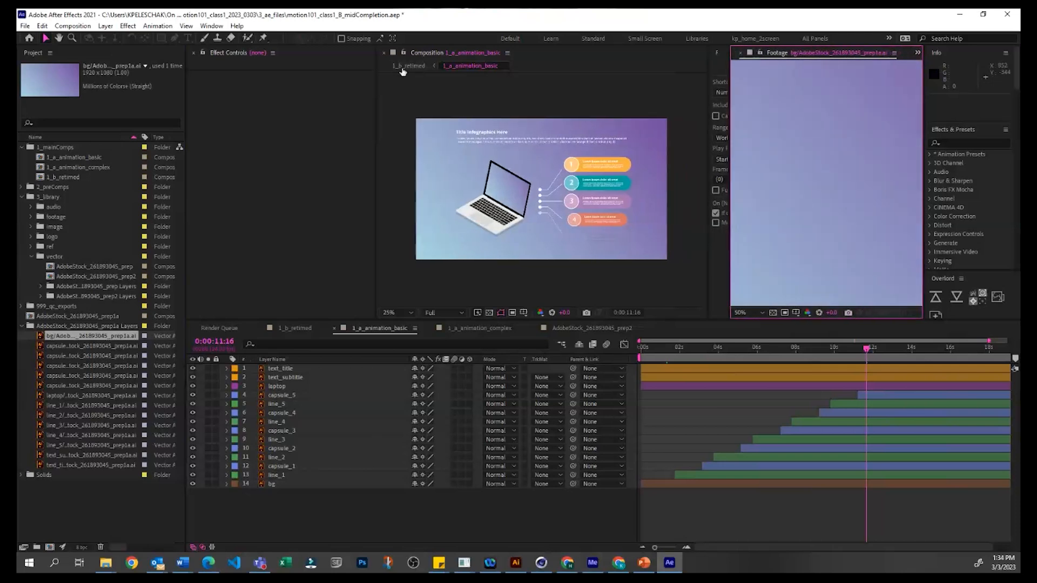
pyautogui.moveTo(777, 57); pyautogui.dragTo(553, 113)
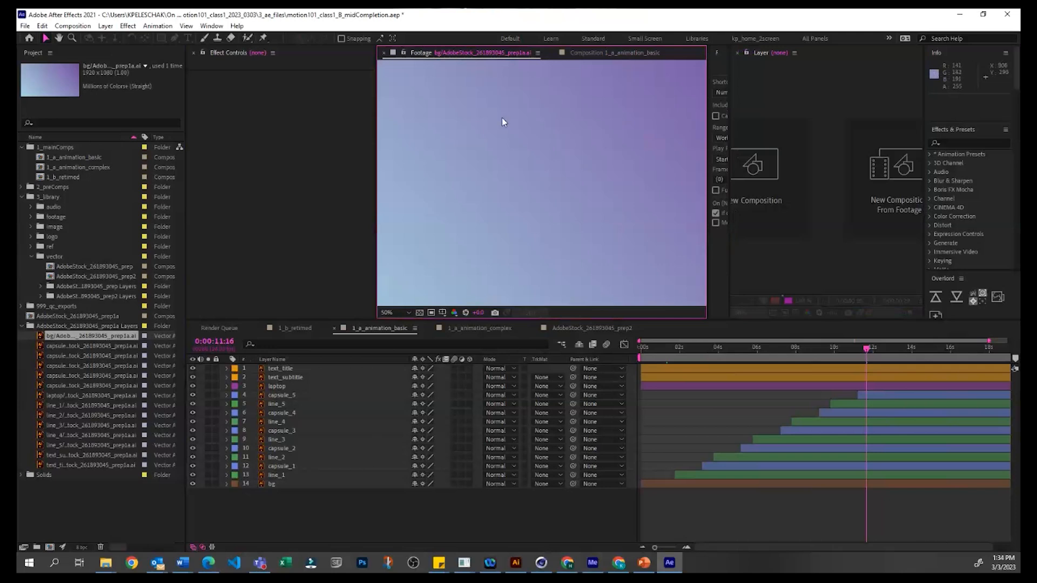
pyautogui.scroll(-4, 532, 97)
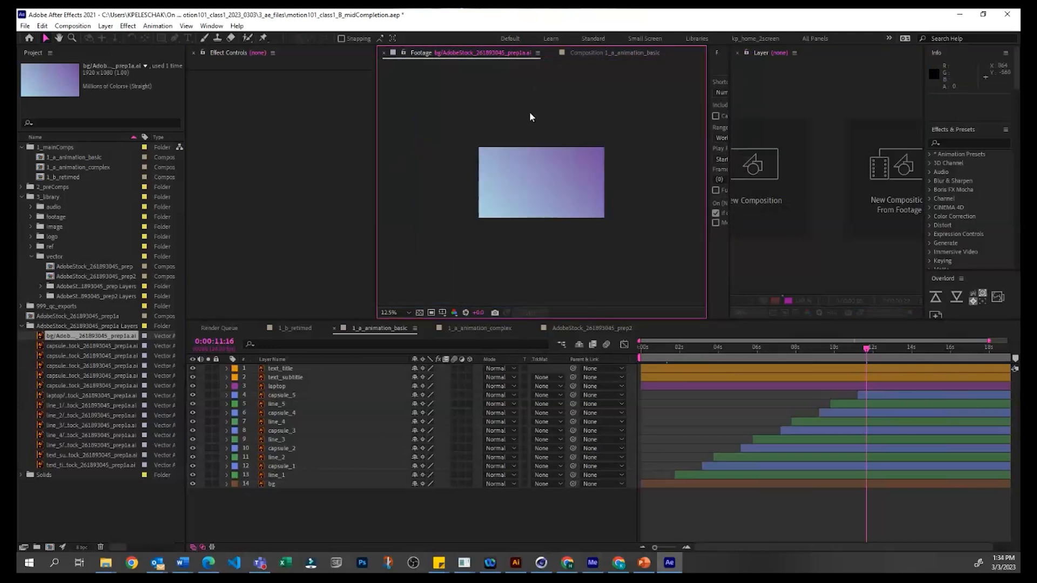
# Step: View the capsule_1, capsule_2 and capsule_3 footage items one after another in the Footage viewer
pyautogui.doubleClick(40, 346)
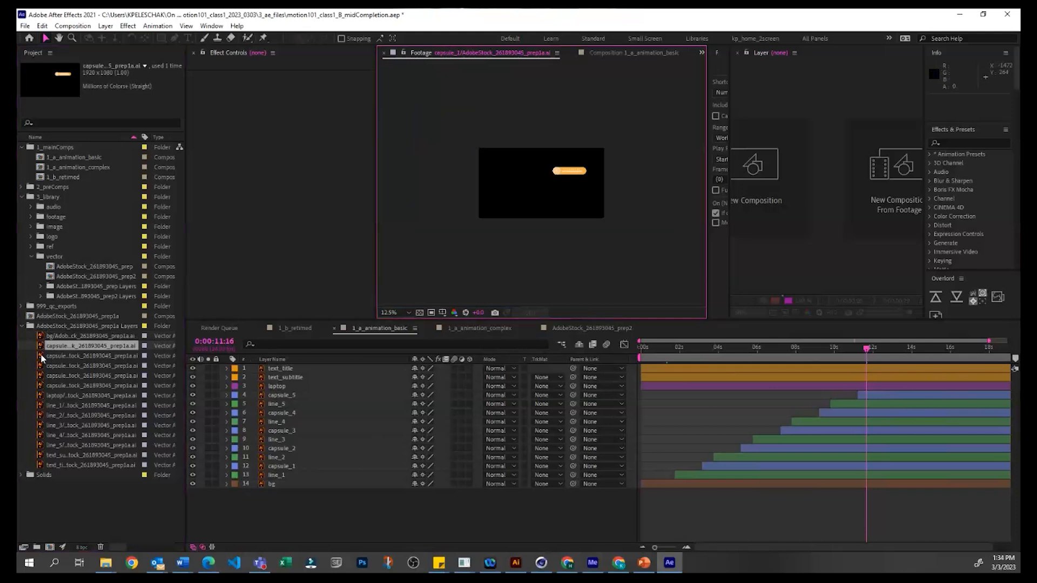
pyautogui.doubleClick(41, 355)
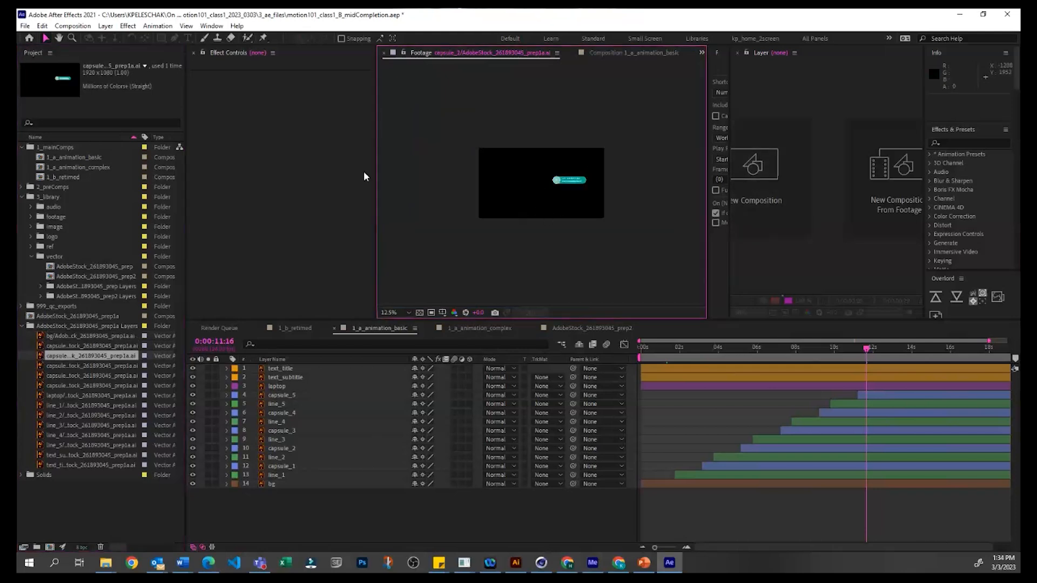
pyautogui.click(40, 366)
# Step: Collapse the prep1a Layers folder, open the AdobeStock_261893045_prep1a composition, and widen the composition viewer
pyautogui.click(21, 326)
pyautogui.click(30, 318)
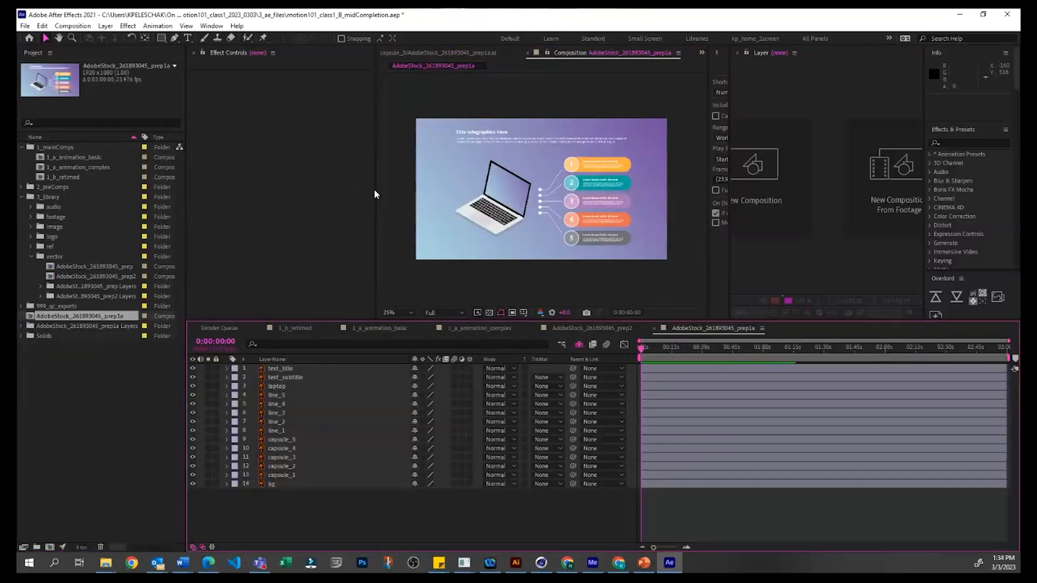
pyautogui.moveTo(376, 191); pyautogui.dragTo(301, 220)
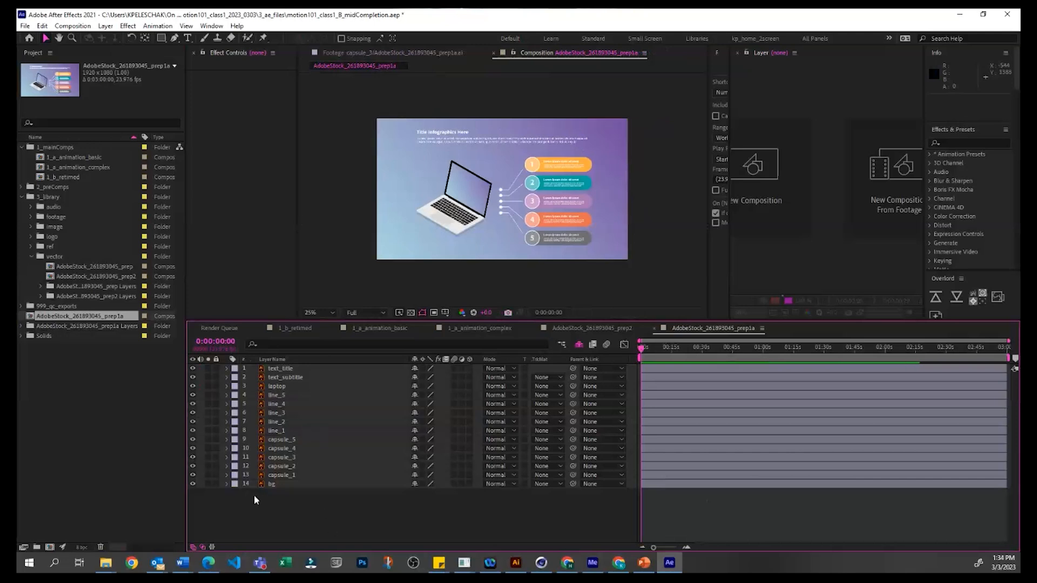
# Step: Hide all layers of the prep1a composition, then make only the bg layer visible again and select it
pyautogui.click(273, 484)
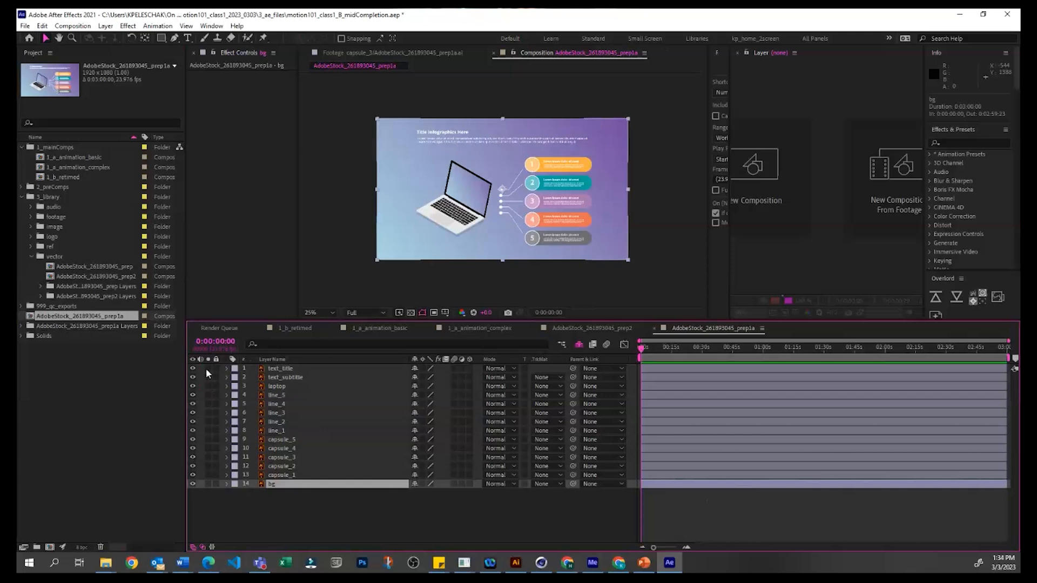
pyautogui.moveTo(192, 366); pyautogui.dragTo(195, 516)
pyautogui.click(237, 511)
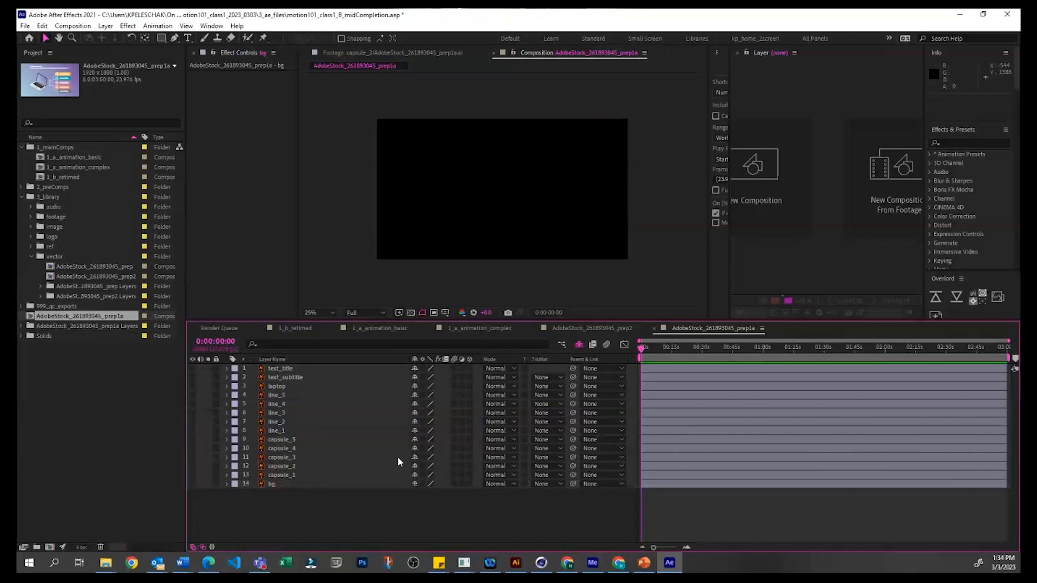
pyautogui.click(193, 484)
pyautogui.click(299, 482)
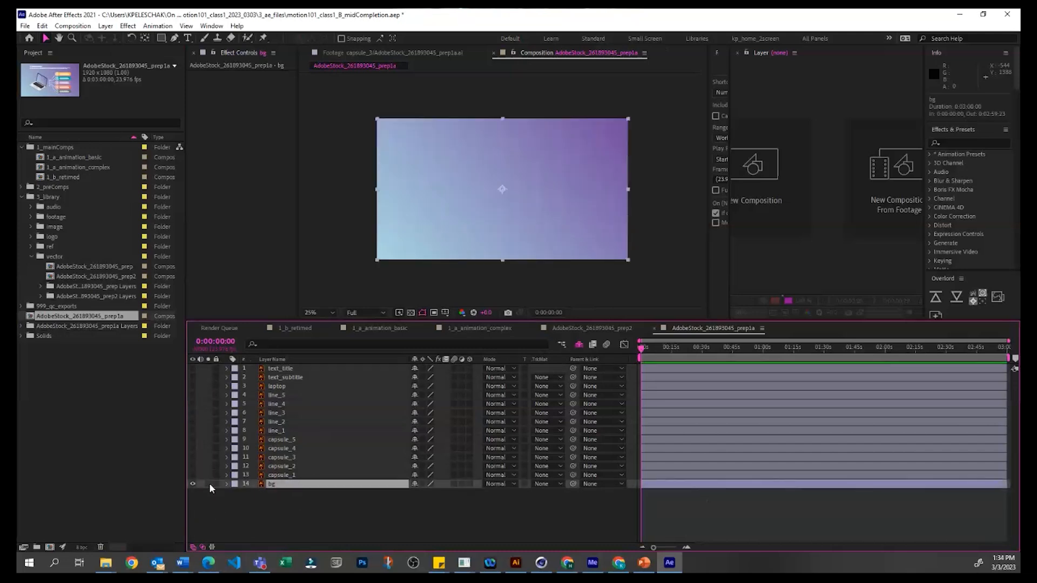
# Step: Turn the visibility of layers capsule_1 through capsule_5, line_1 and line_2 back on
pyautogui.click(192, 475)
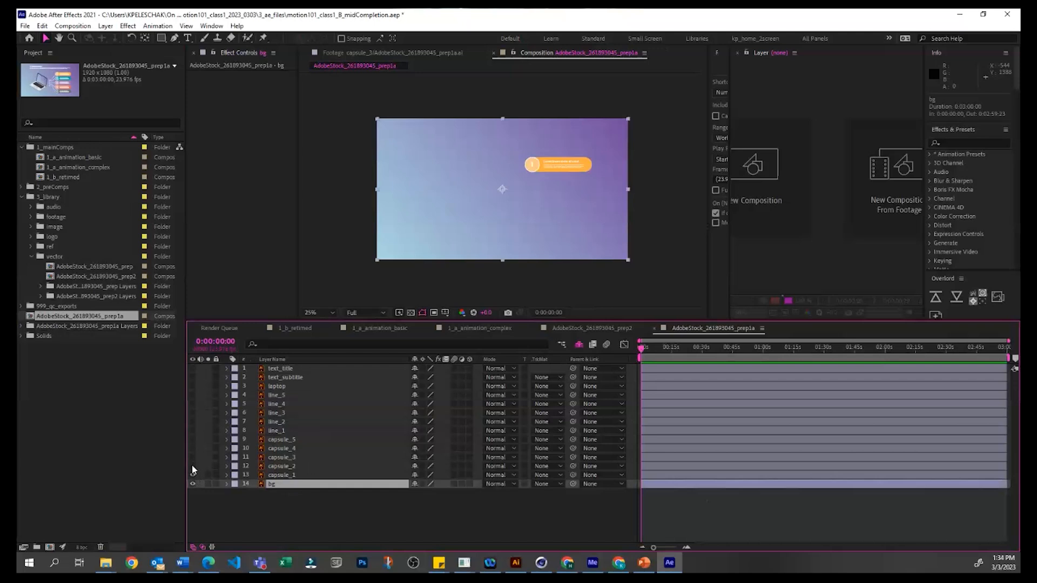
pyautogui.click(193, 466)
pyautogui.click(193, 457)
pyautogui.click(193, 449)
pyautogui.click(193, 438)
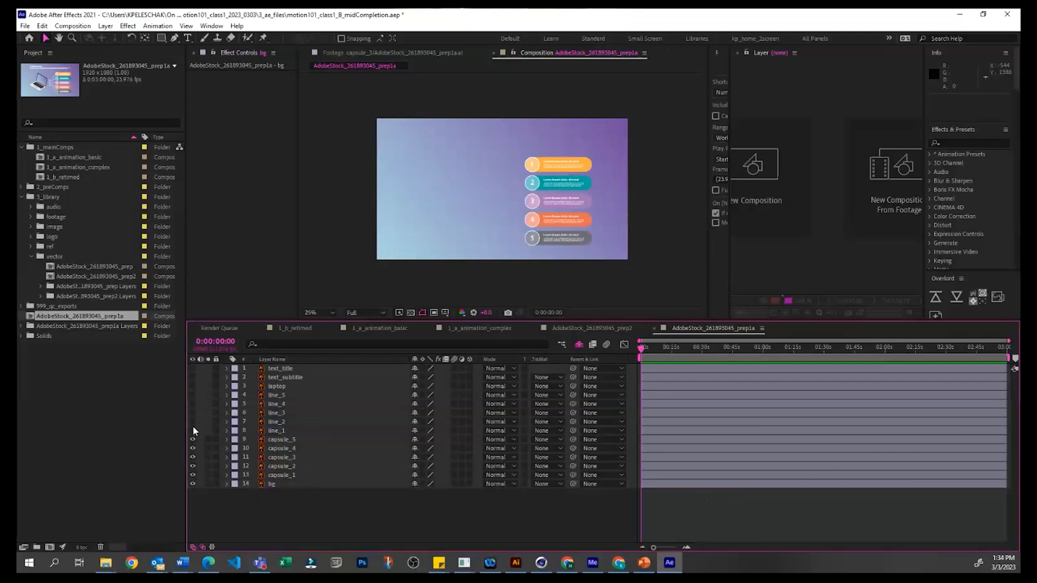
pyautogui.click(192, 431)
pyautogui.click(193, 421)
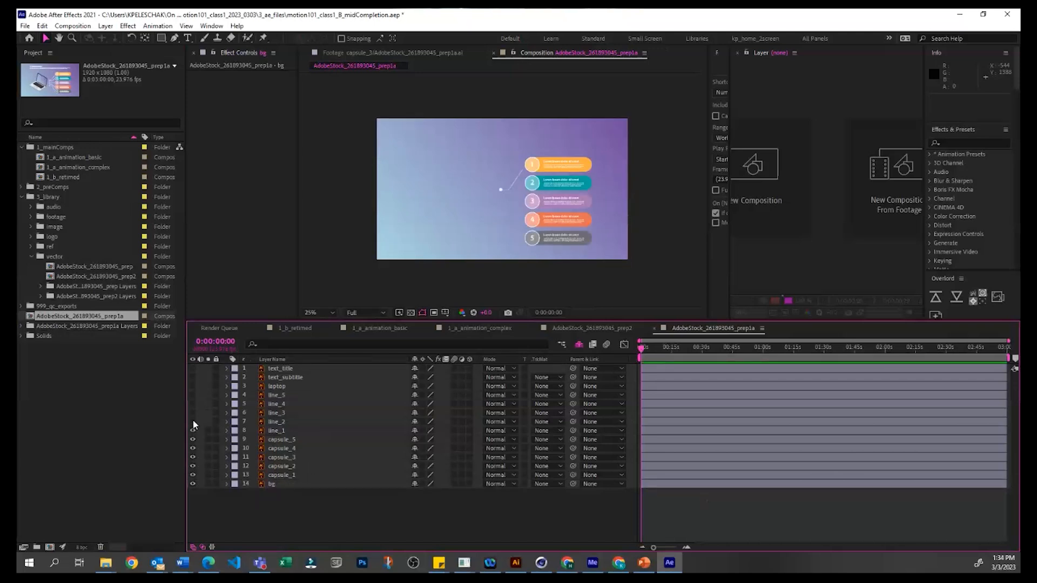
# Step: Select the capsule_5 layer, open its original file in Illustrator, and maximize the Illustrator window
pyautogui.click(500, 192)
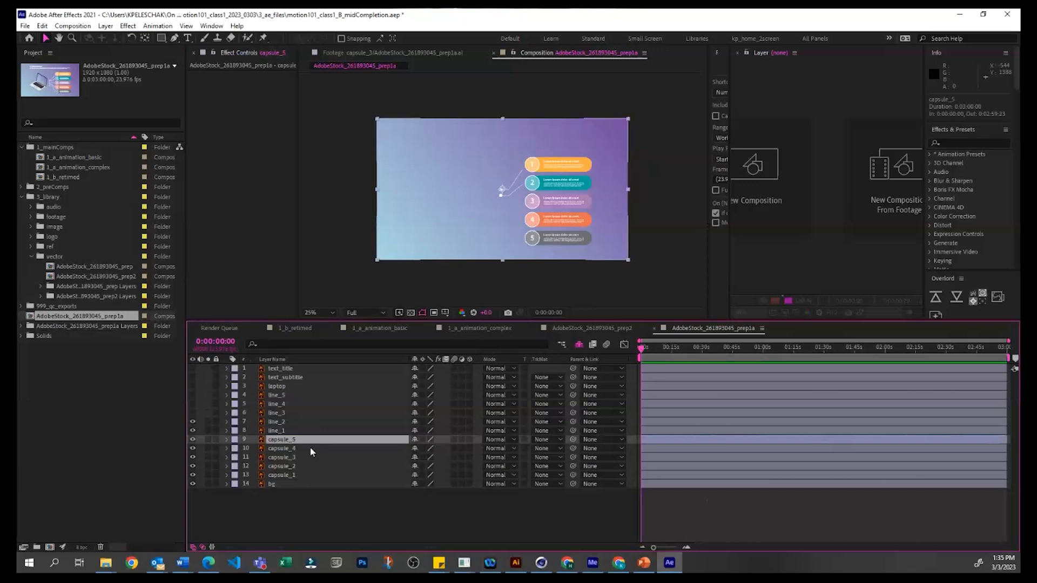
pyautogui.hotkey('ctrl', 'e')
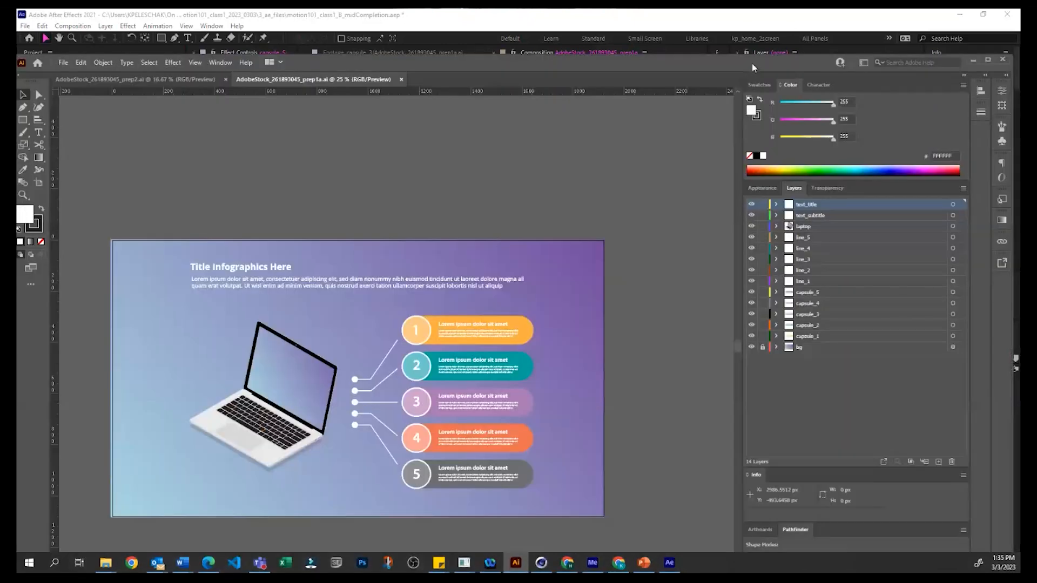
pyautogui.doubleClick(755, 58)
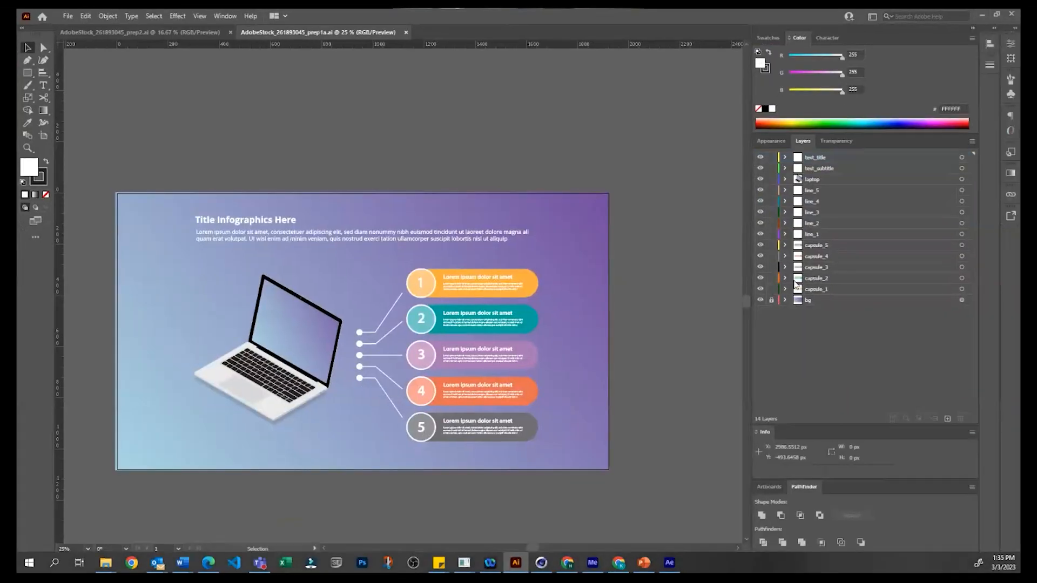
# Step: Hide every layer of the Illustrator document except bg
pyautogui.click(828, 279)
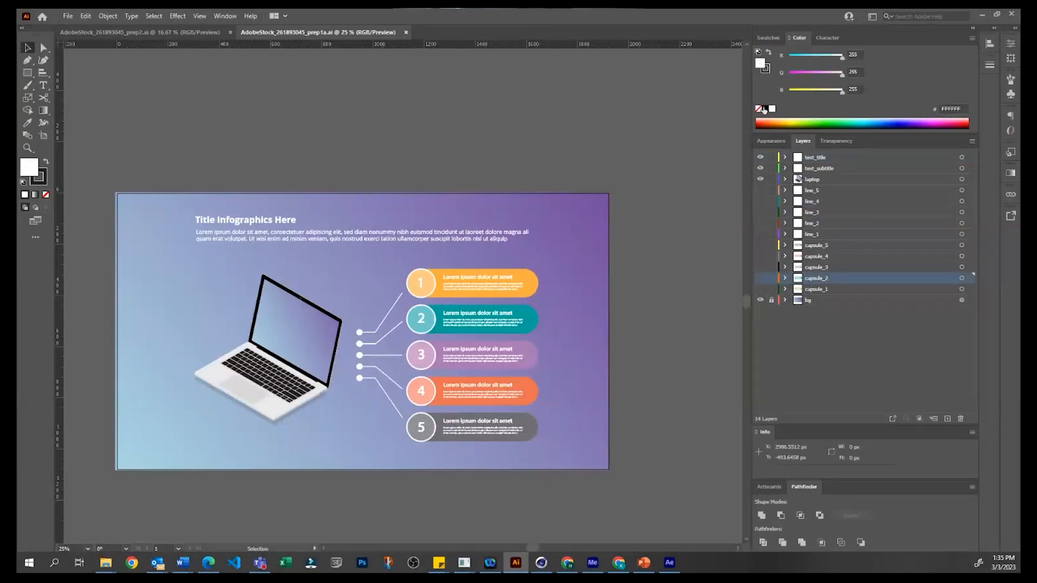
pyautogui.keyDown('alt'); pyautogui.click(760, 300); pyautogui.keyUp('alt')
pyautogui.click(849, 304)
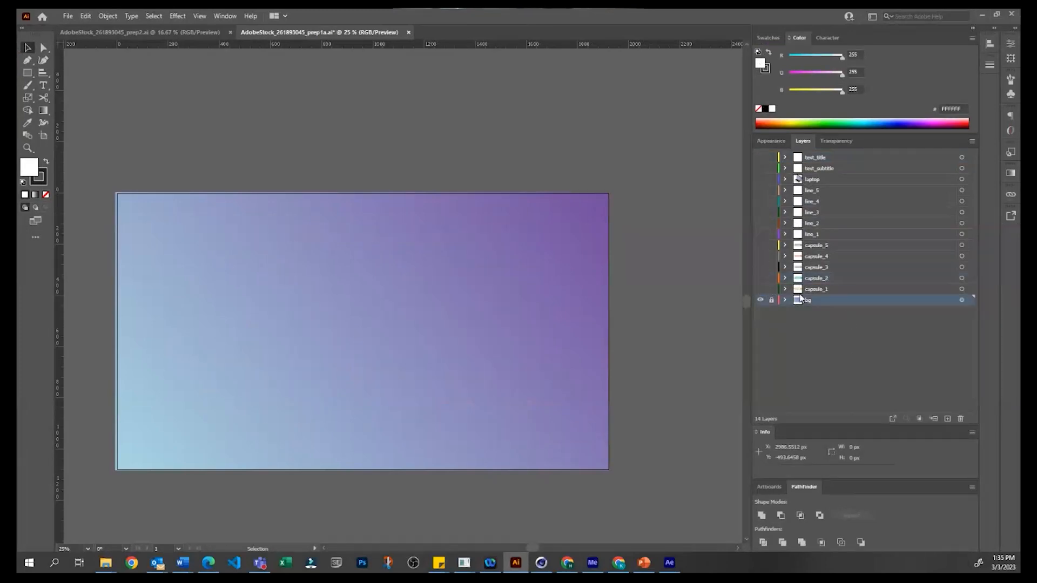
# Step: Add a new layer above capsule_1, show capsule_1, and try moving its artwork onto the new layer
pyautogui.click(840, 289)
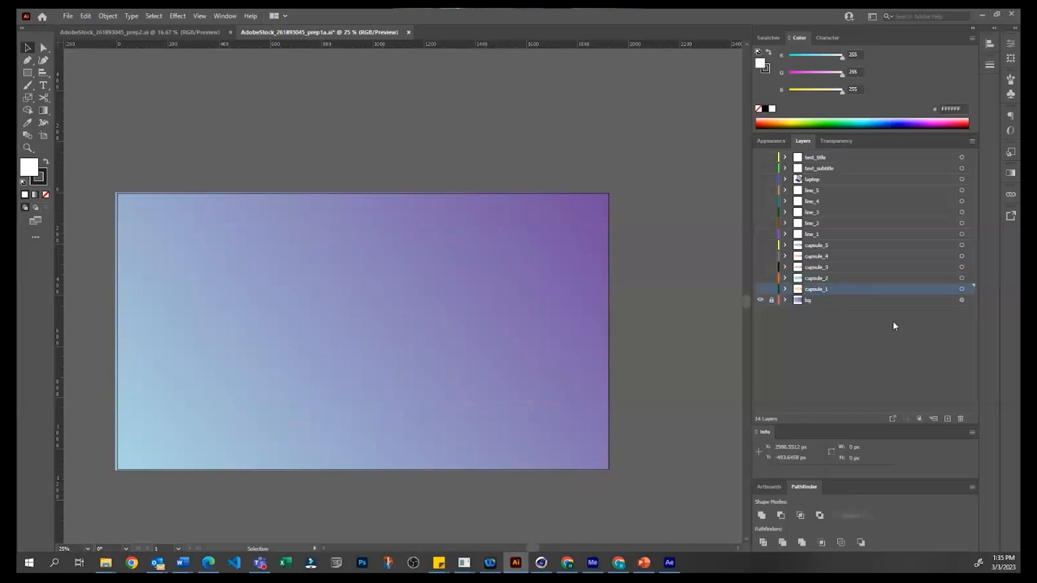
pyautogui.hotkey('ctrl', 'l')
pyautogui.click(771, 300)
pyautogui.click(771, 300)
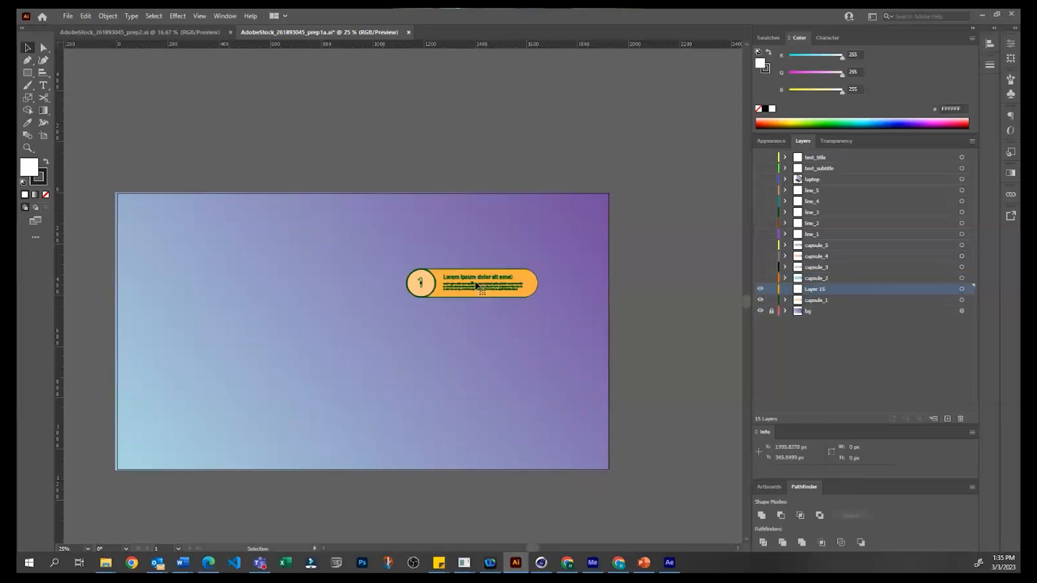
pyautogui.click(962, 301)
pyautogui.moveTo(970, 300); pyautogui.dragTo(969, 289)
pyautogui.click(924, 337)
pyautogui.click(810, 281)
pyautogui.click(844, 343)
# Step: Undo the last artwork and layer changes in the Illustrator document
pyautogui.hotkey('ctrl', 'z')
pyautogui.hotkey('ctrl', 'z')
pyautogui.hotkey('ctrl', 'z')
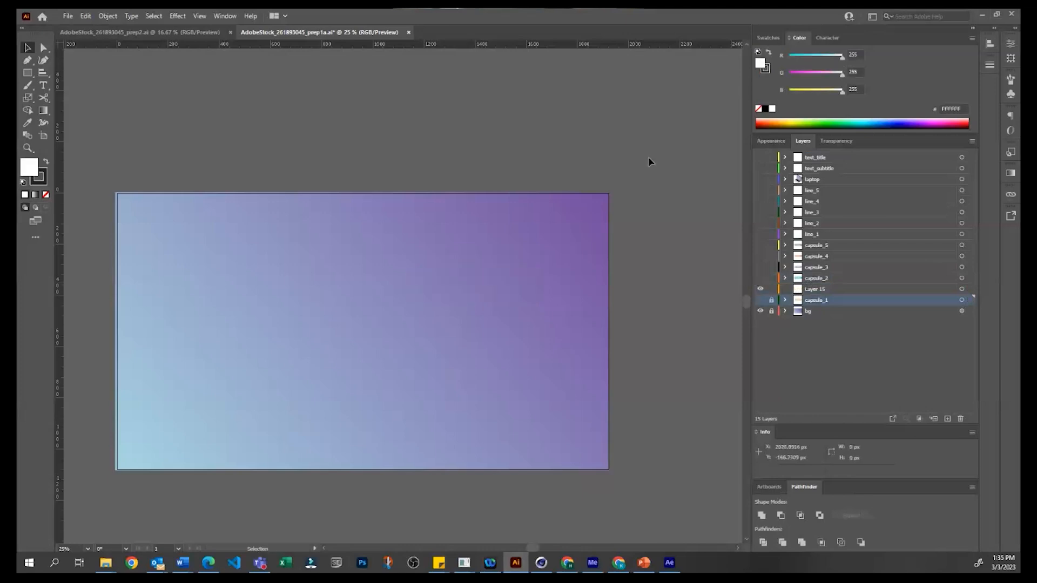
# Step: Close AdobeStock_261893045_prep1a.ai without saving the changes and minimize Illustrator to return to After Effects
pyautogui.hotkey('ctrl', 'w')
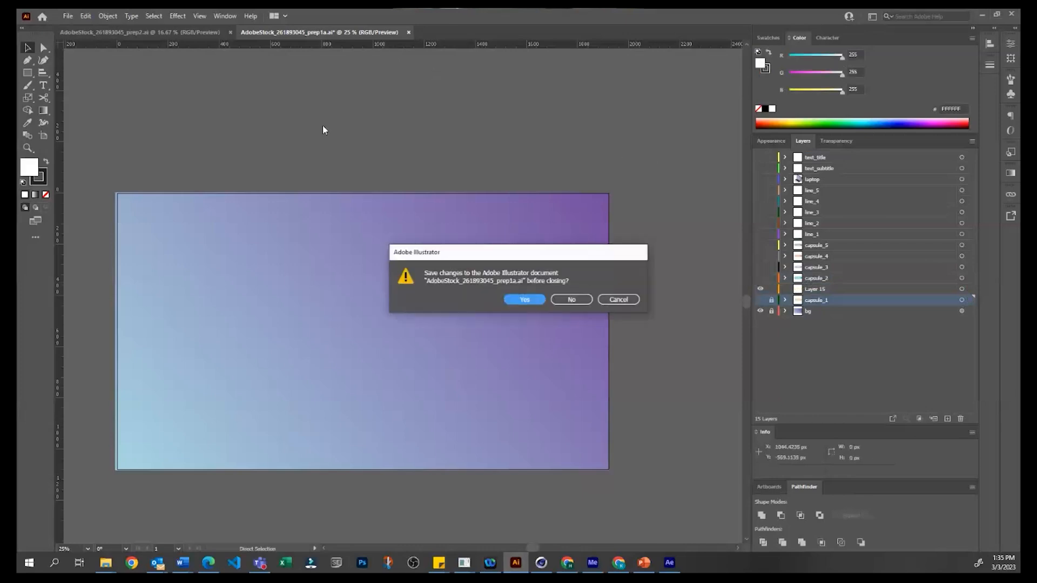
pyautogui.click(574, 300)
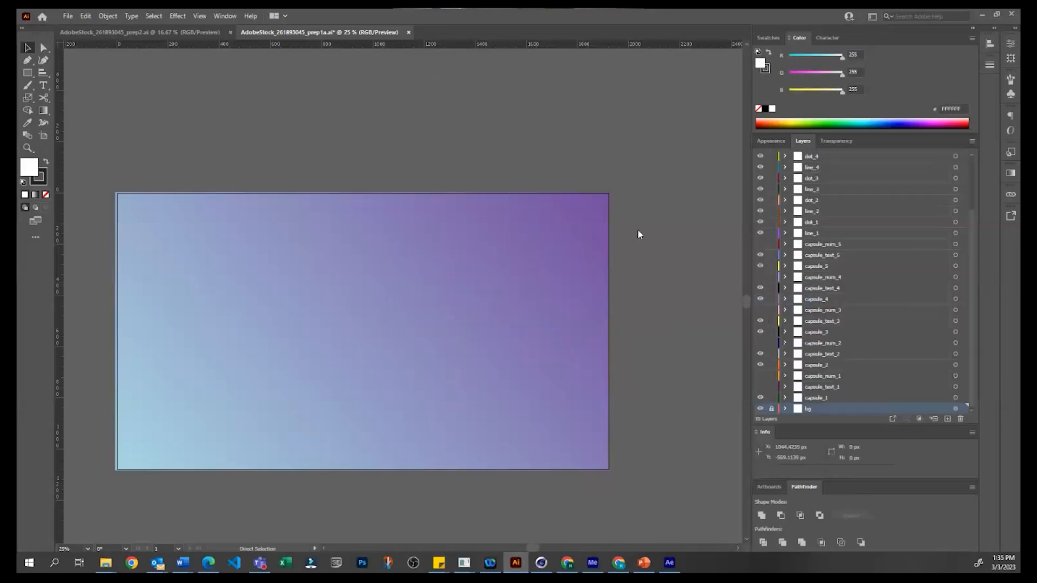
pyautogui.click(982, 16)
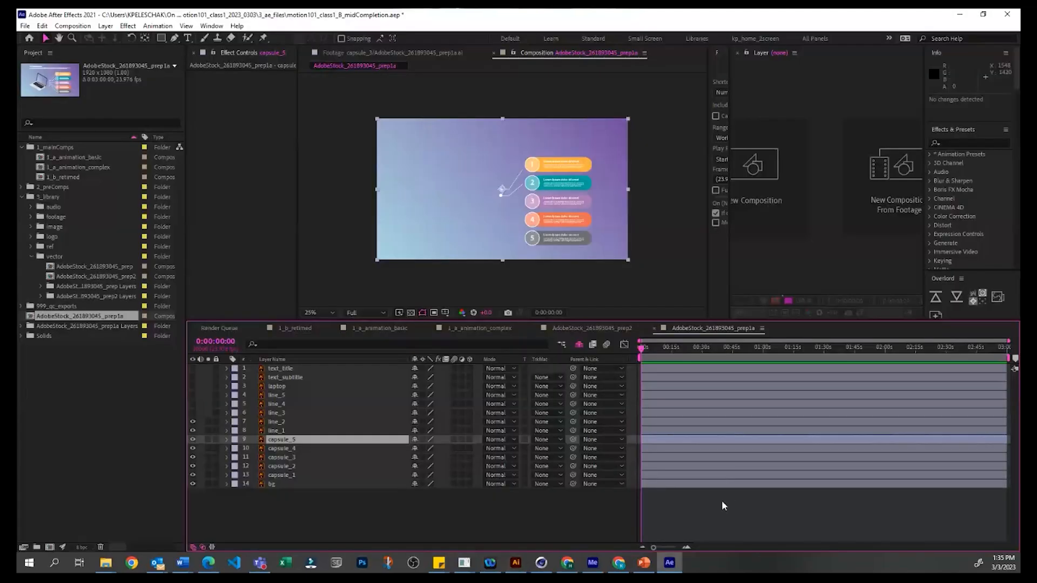
# Step: Select the capsule_1 layer in the timeline and open its original file in Illustrator
pyautogui.click(724, 505)
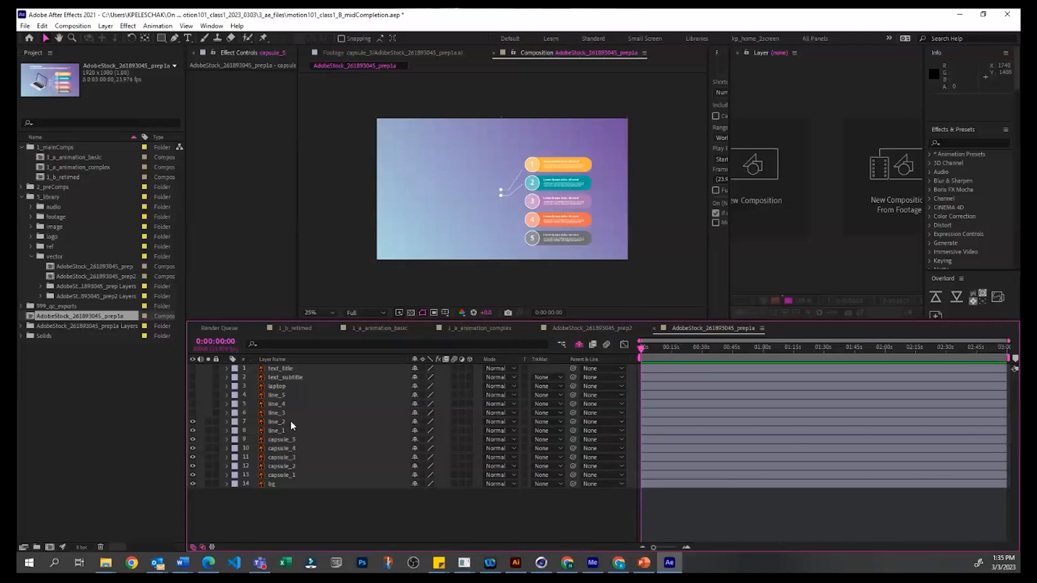
pyautogui.click(329, 484)
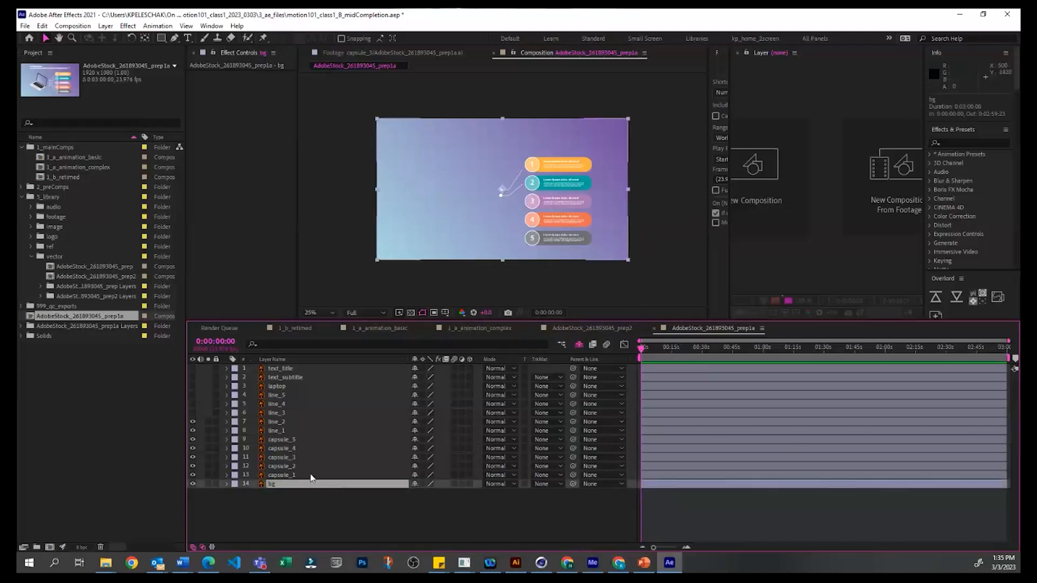
pyautogui.click(311, 476)
pyautogui.hotkey('ctrl', 'e')
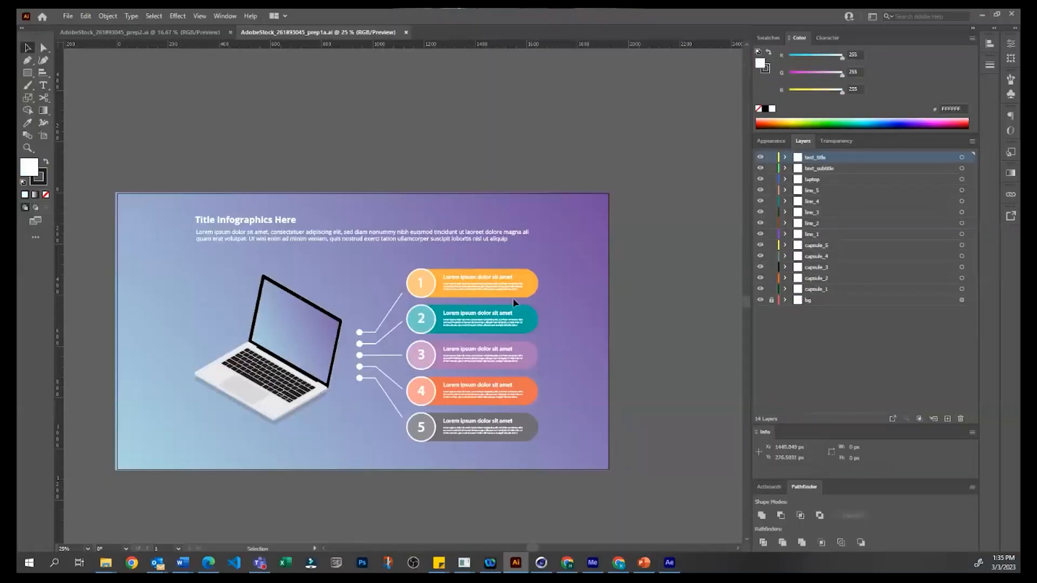
# Step: Set the green value of the first capsule's orange fill to 0, save the file, and switch back to After Effects
pyautogui.press('a')
pyautogui.click(530, 283)
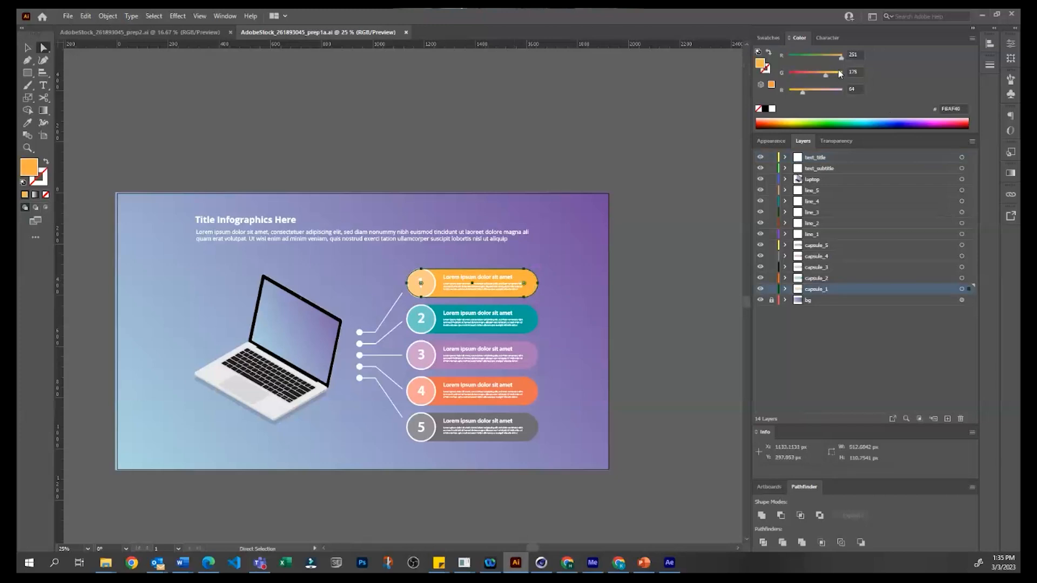
pyautogui.moveTo(827, 74); pyautogui.dragTo(789, 76)
pyautogui.click(552, 162)
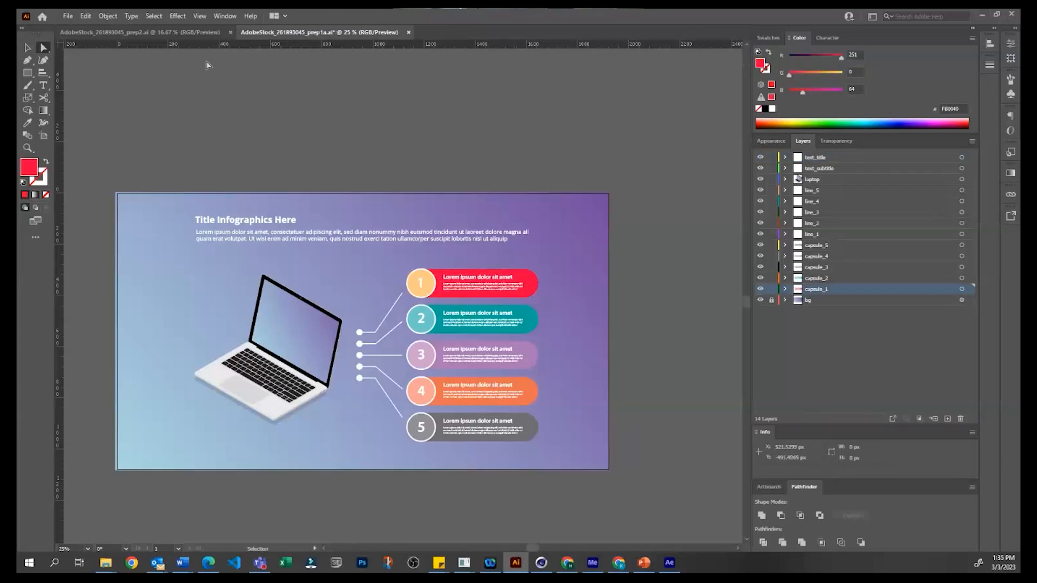
pyautogui.hotkey('ctrl', 's')
pyautogui.hotkey('alt', 'Tab')
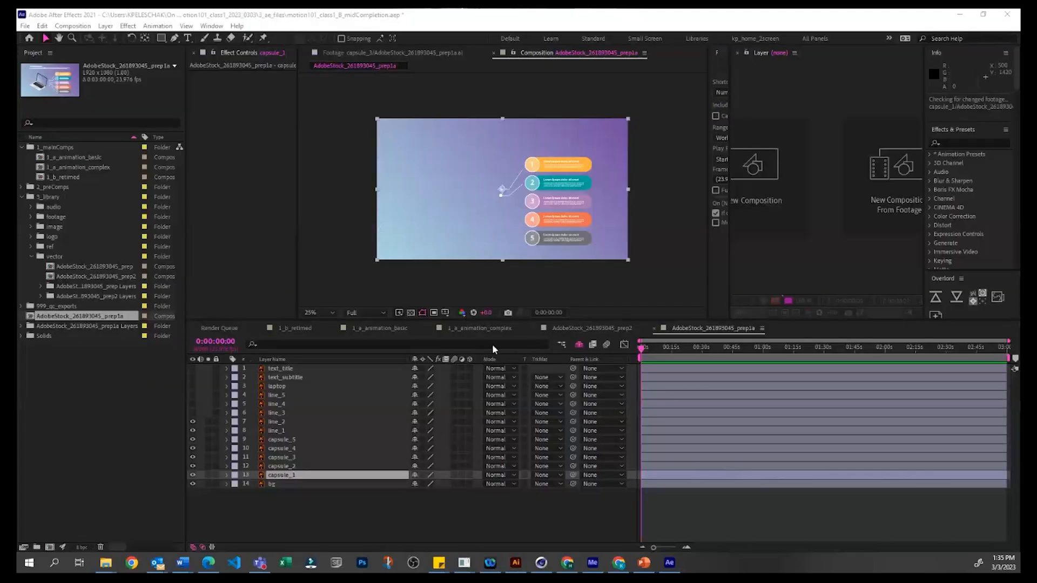
# Step: Check the recoloured first capsule in the composition by selecting and deselecting the capsule_1 layer in the timeline
pyautogui.click(653, 523)
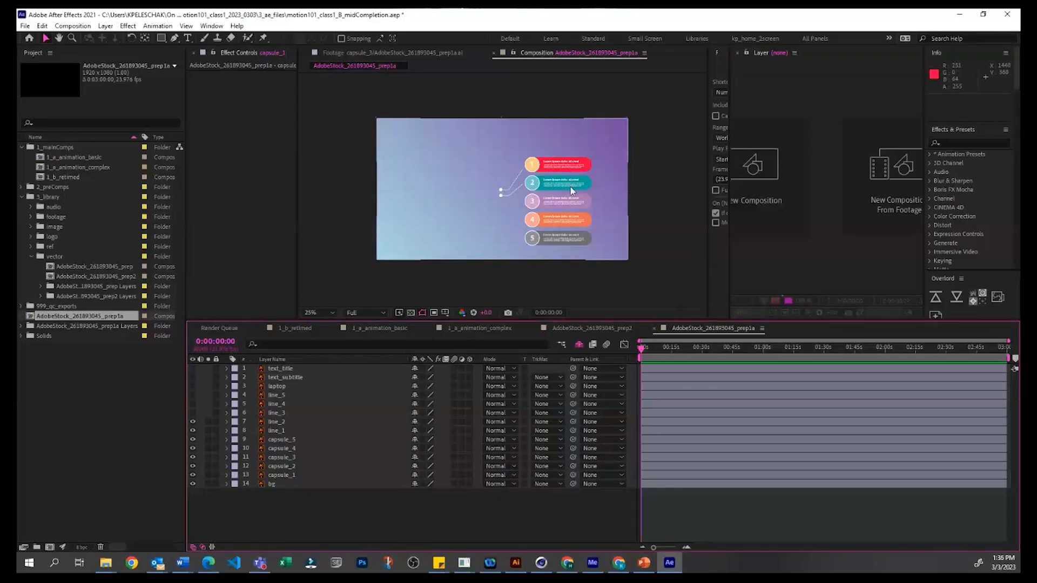
pyautogui.click(359, 476)
pyautogui.click(362, 510)
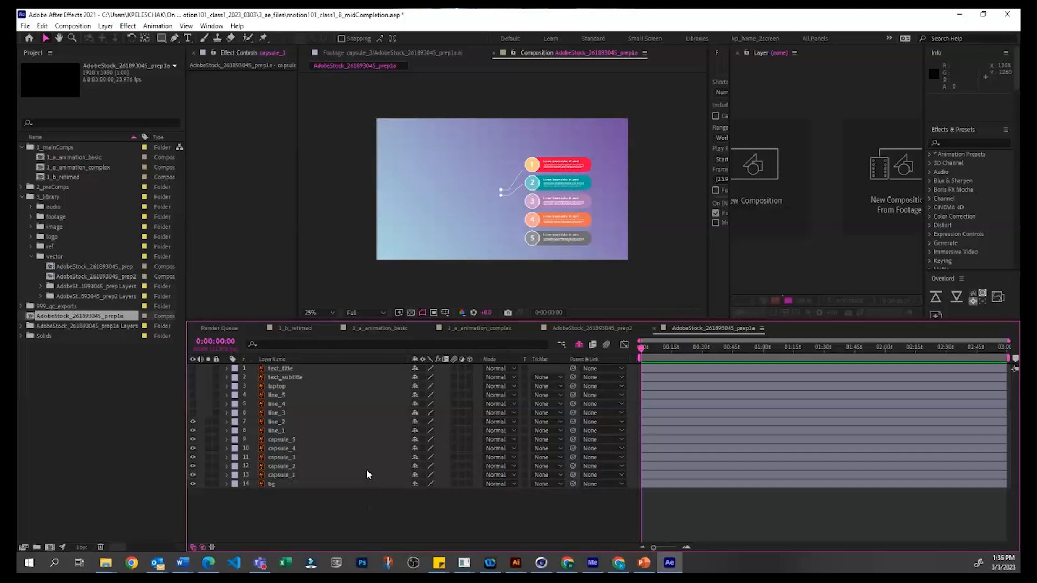
pyautogui.click(366, 467)
pyautogui.click(364, 478)
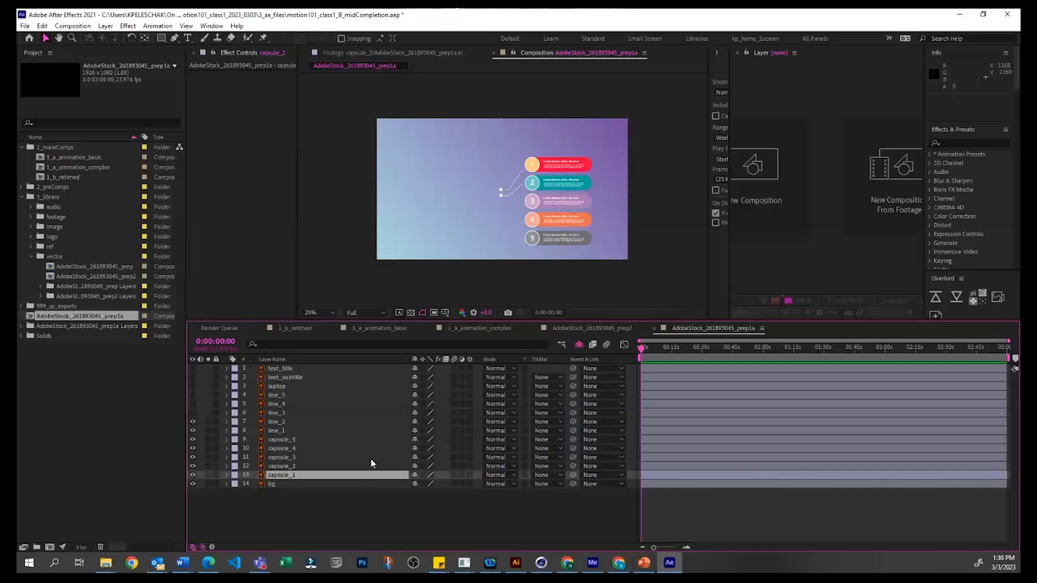
pyautogui.click(335, 495)
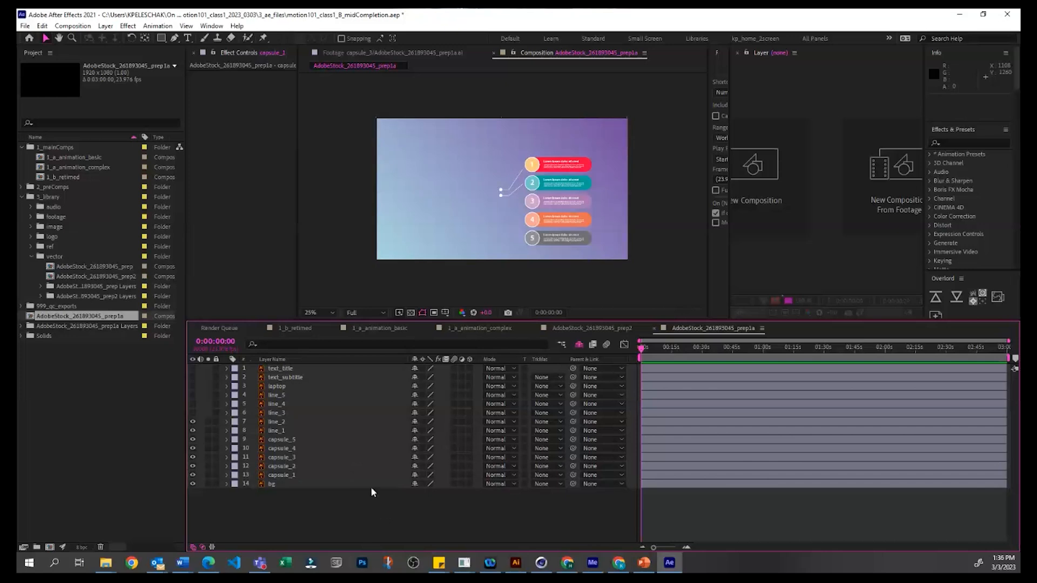
# Step: Expand the AdobeStock_261893045_prep Layers folder inside the vector folder and select the third capsule's Illustrator footage
pyautogui.click(122, 411)
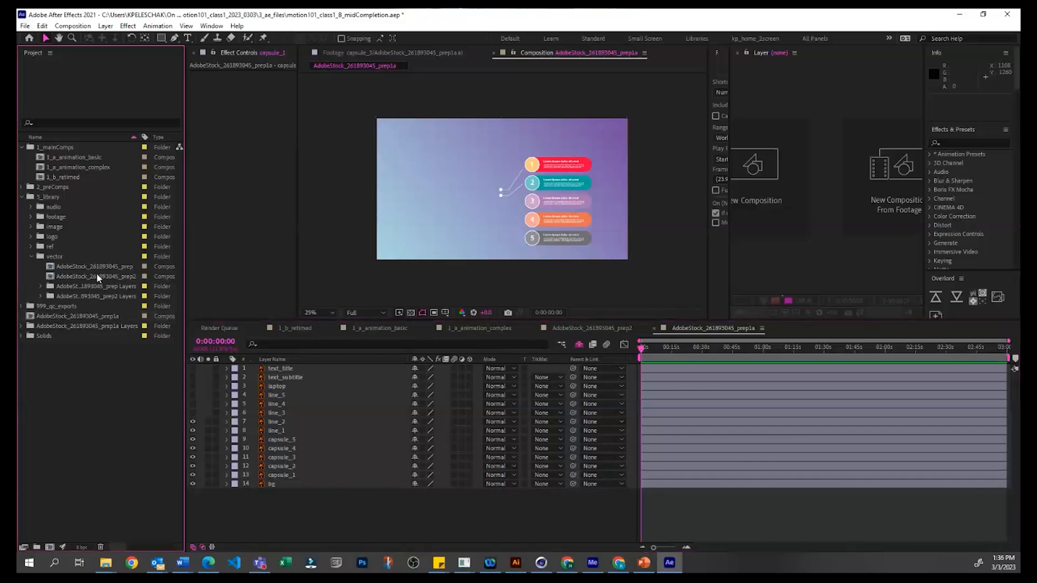
pyautogui.click(101, 264)
pyautogui.click(95, 267)
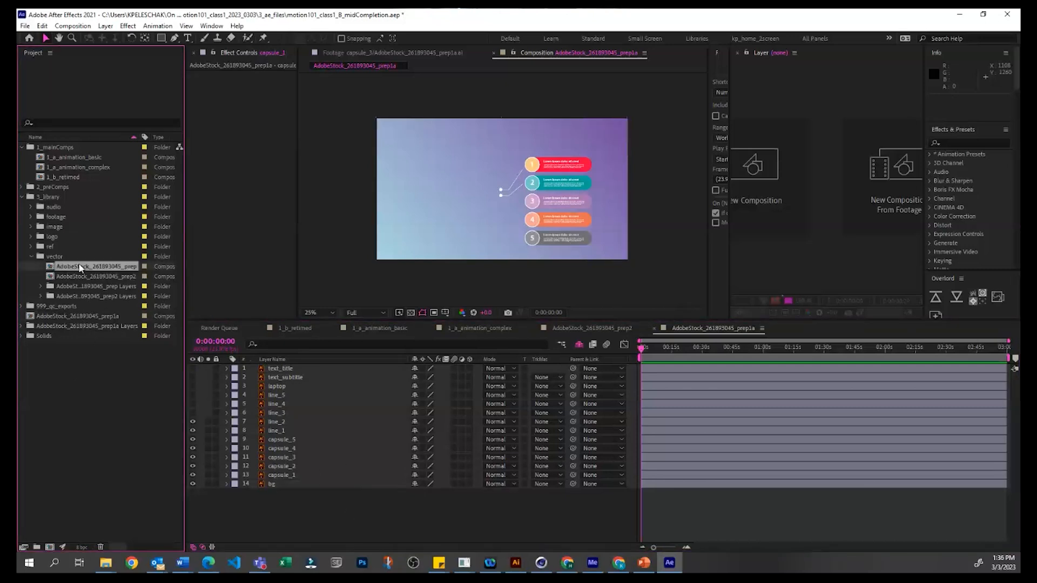
pyautogui.click(41, 286)
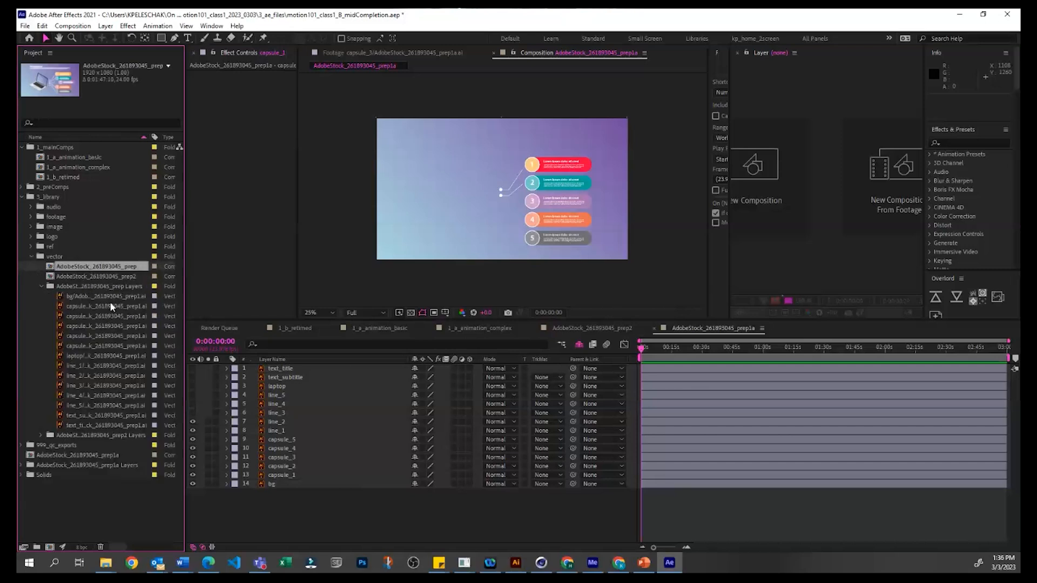
pyautogui.click(109, 301)
pyautogui.click(96, 380)
pyautogui.click(98, 327)
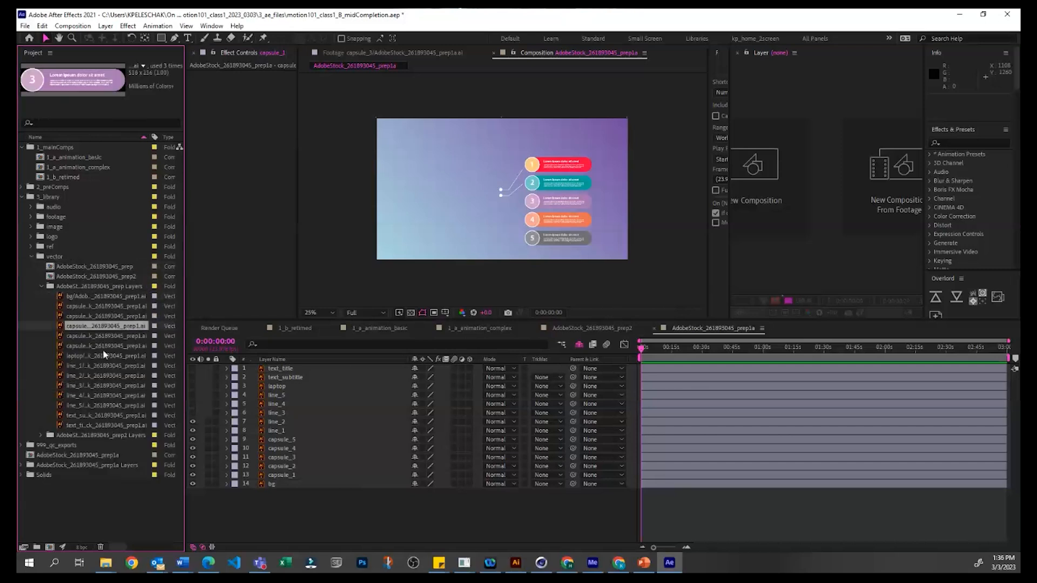
# Step: Try replacing the source of the capsule_1 layer with the third capsule's footage, and undo the replacement
pyautogui.click(500, 192)
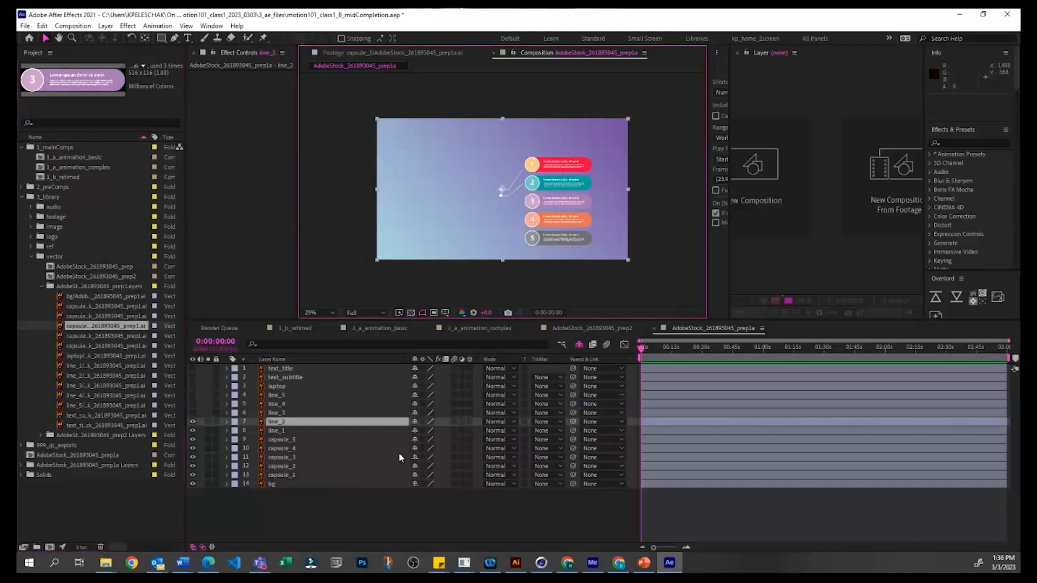
pyautogui.click(308, 474)
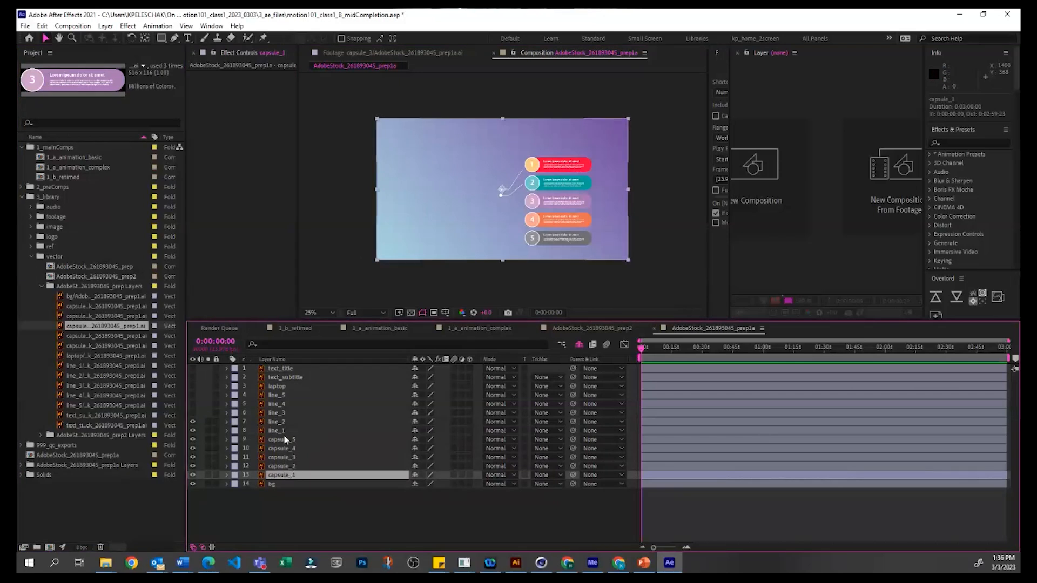
pyautogui.click(280, 430)
pyautogui.click(286, 475)
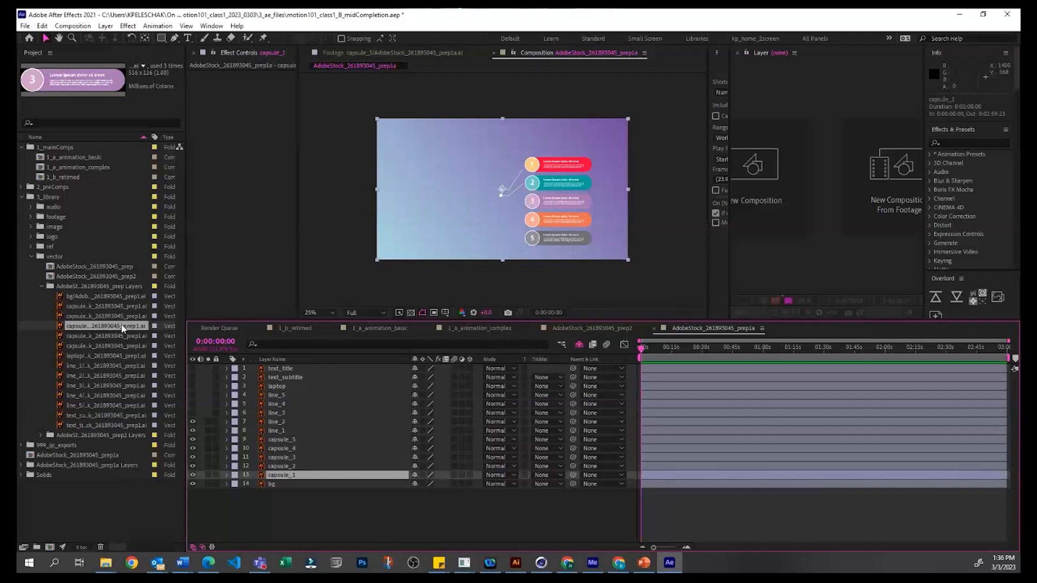
pyautogui.moveTo(123, 327); pyautogui.dragTo(304, 480)
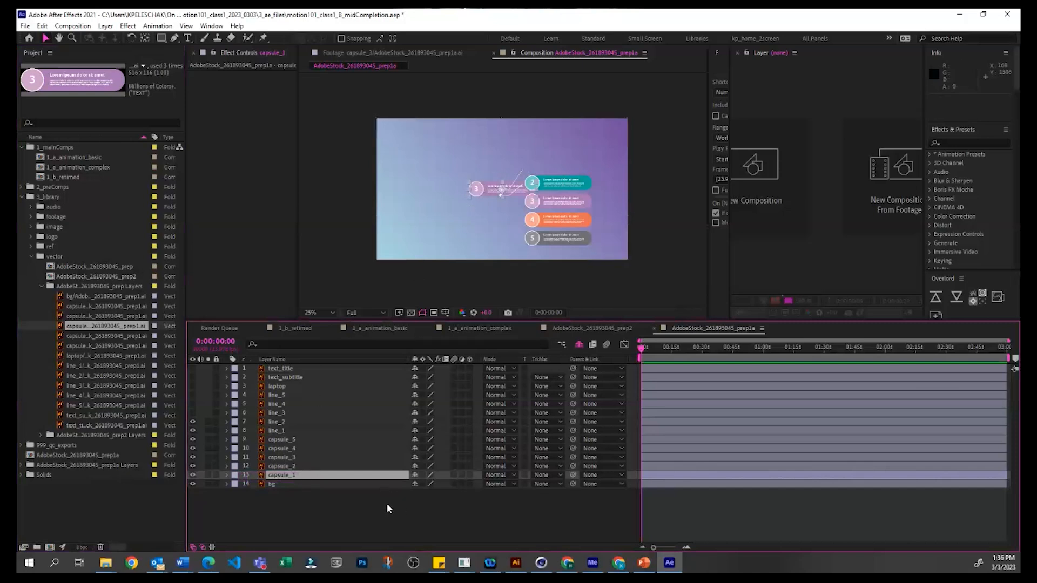
pyautogui.hotkey('ctrl', 'z')
pyautogui.hotkey('ctrl', 'z')
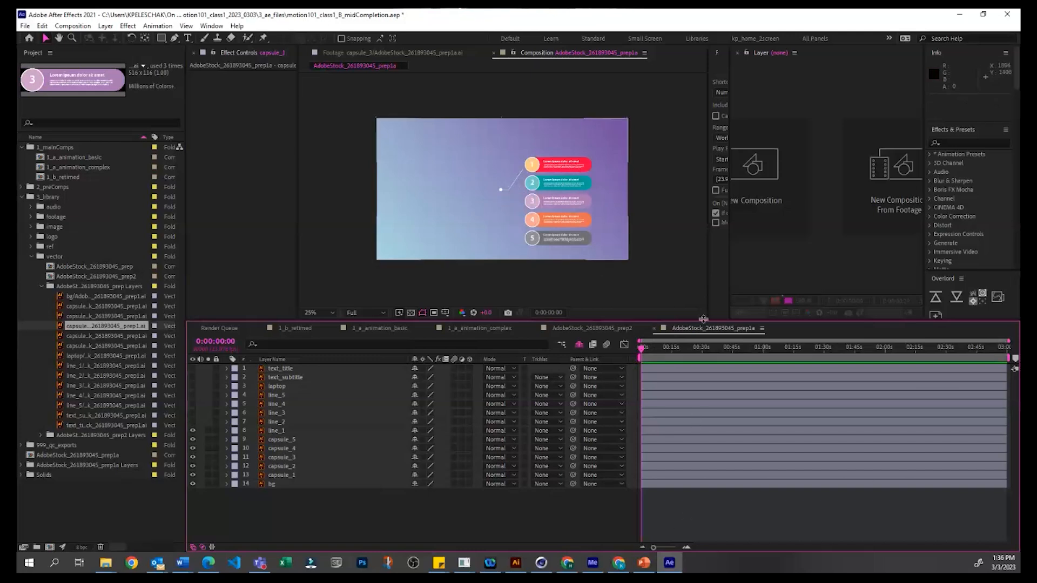
# Step: Move the current time to 0:00:24:16 and review the layer stack of the AdobeStock_261893045_prep2 composition
pyautogui.moveTo(683, 347); pyautogui.dragTo(670, 347)
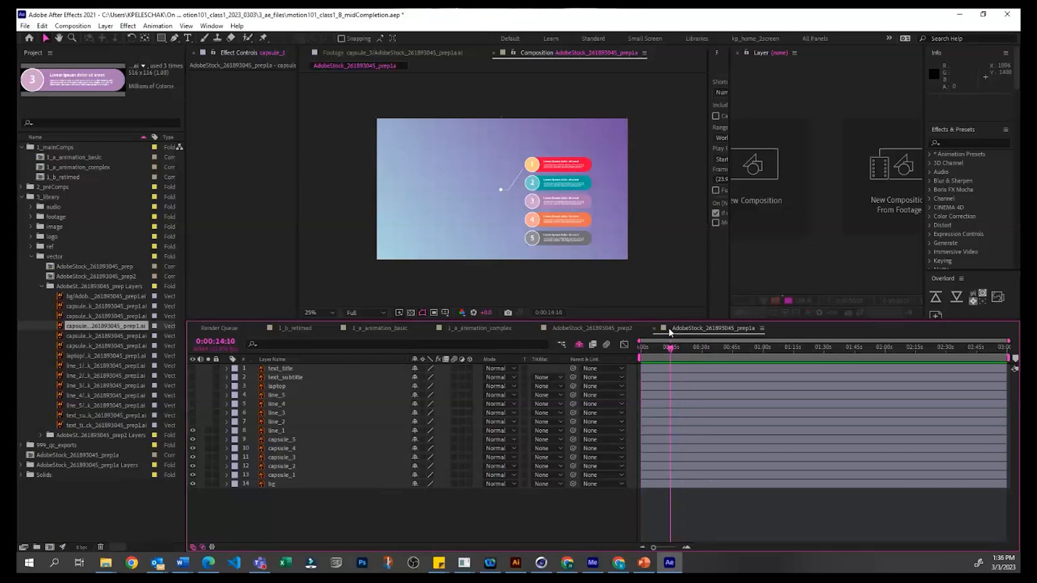
pyautogui.click(692, 348)
pyautogui.click(564, 328)
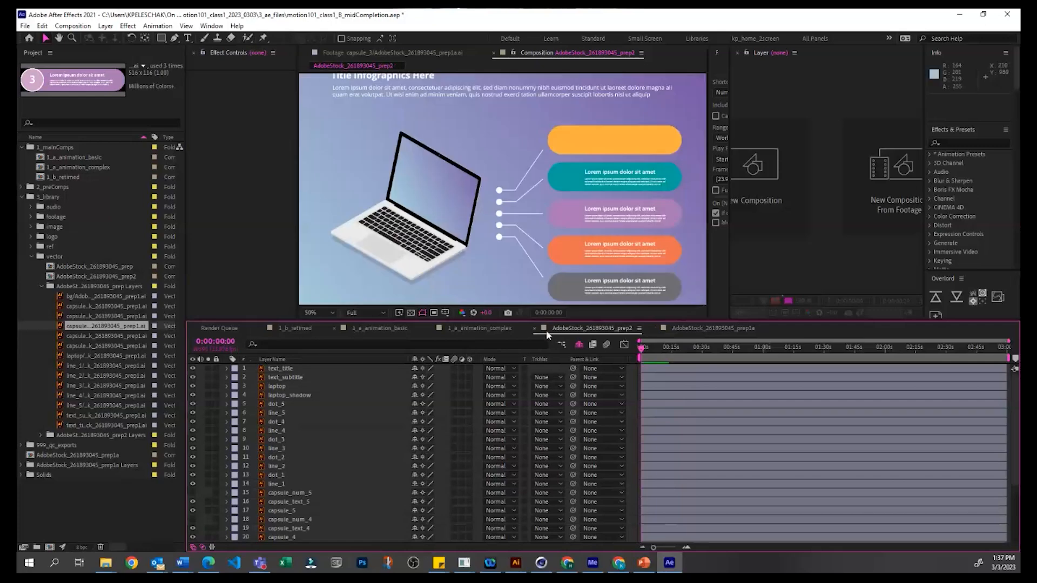
pyautogui.scroll(-4, 372, 491)
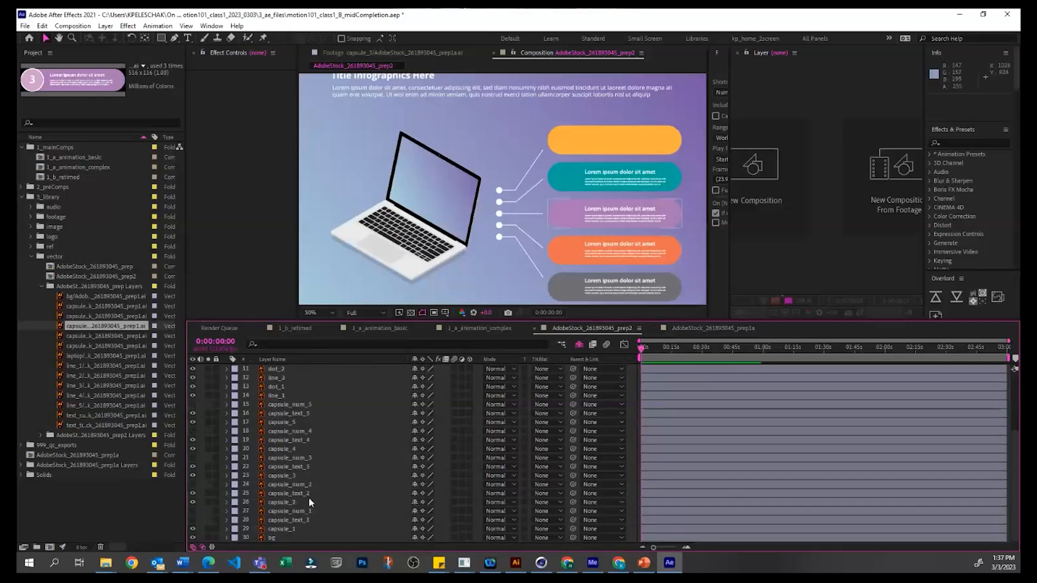
# Step: Close all open compositions and reopen AdobeStock_261893045_prep1a from the project
pyautogui.click(675, 329)
pyautogui.hotkey('ctrl', 'shift', 'w')
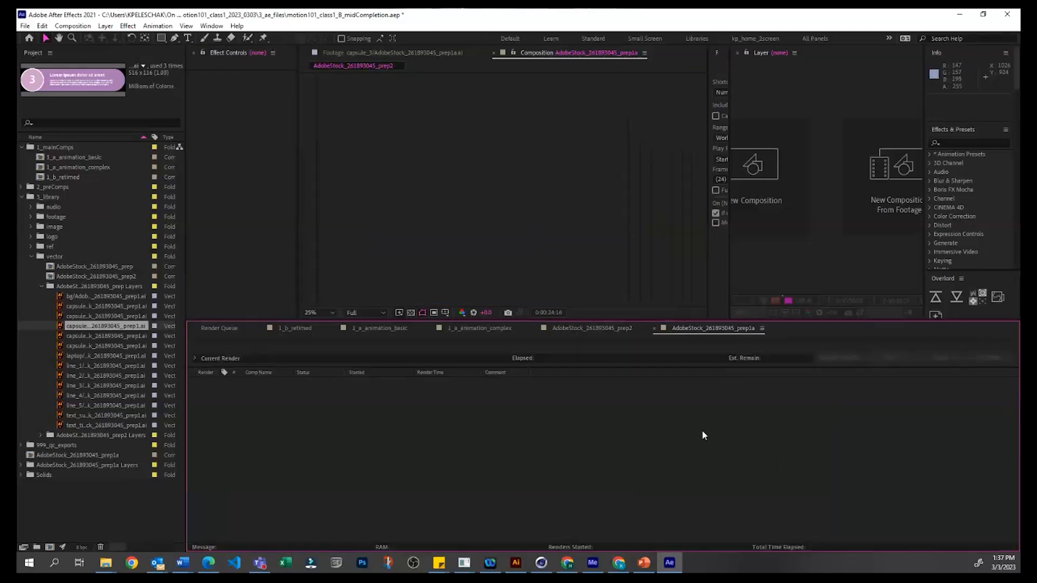
pyautogui.doubleClick(67, 456)
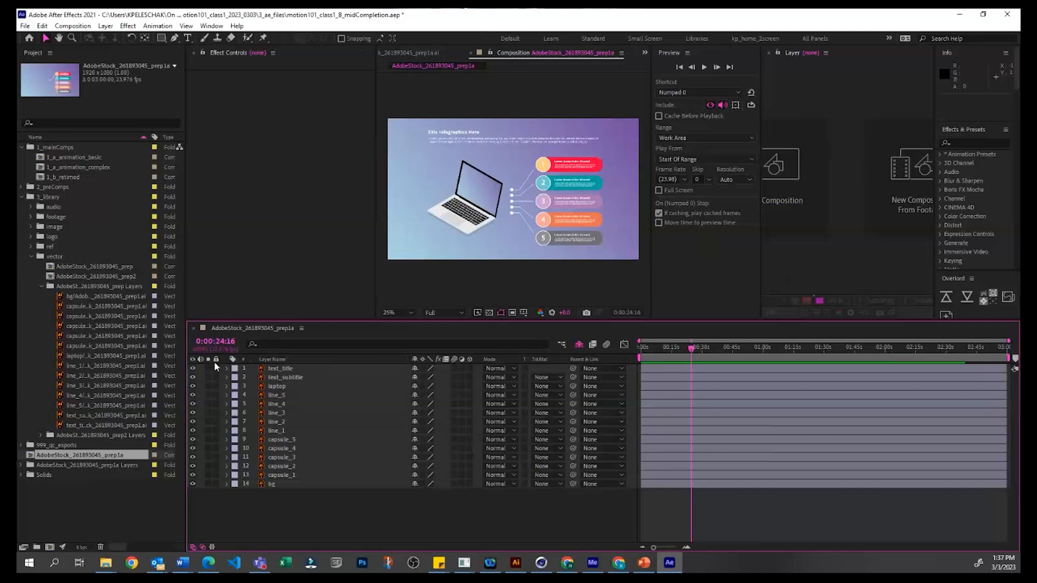
# Step: Lock the layers text_title through capsule_3, and test the locks by moving the unlocked capsule_2 and undoing the moves
pyautogui.moveTo(216, 367); pyautogui.dragTo(217, 457)
pyautogui.click(498, 209)
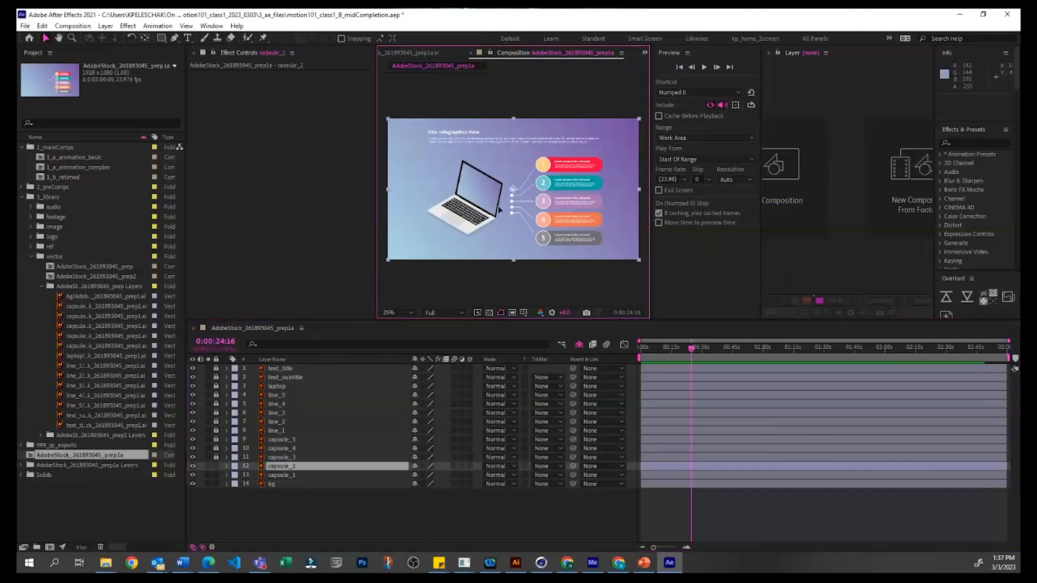
pyautogui.moveTo(499, 209); pyautogui.dragTo(512, 220)
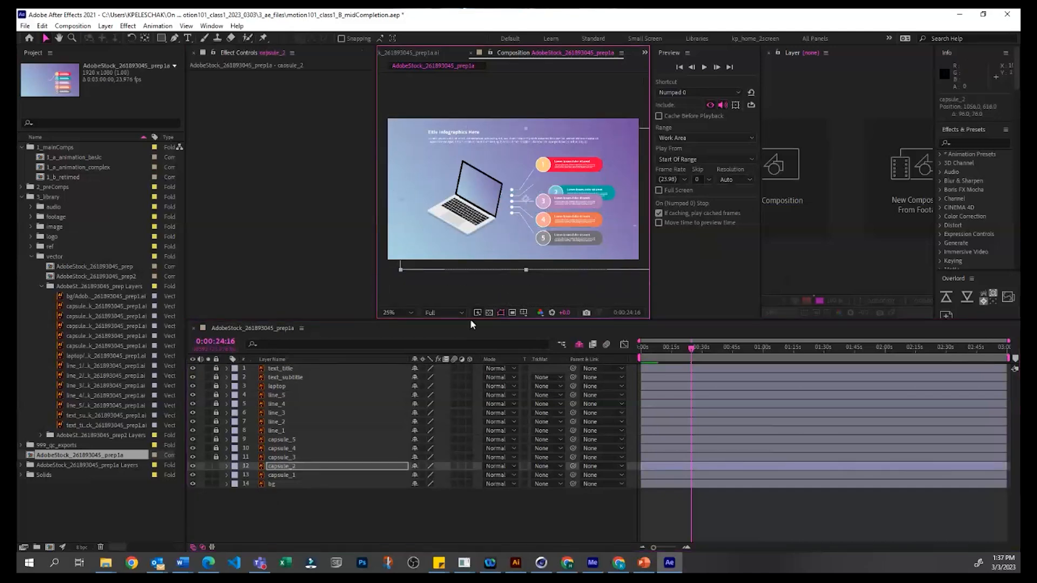
pyautogui.hotkey('ctrl', 'z')
pyautogui.click(303, 495)
pyautogui.moveTo(403, 189); pyautogui.dragTo(417, 269)
pyautogui.click(281, 495)
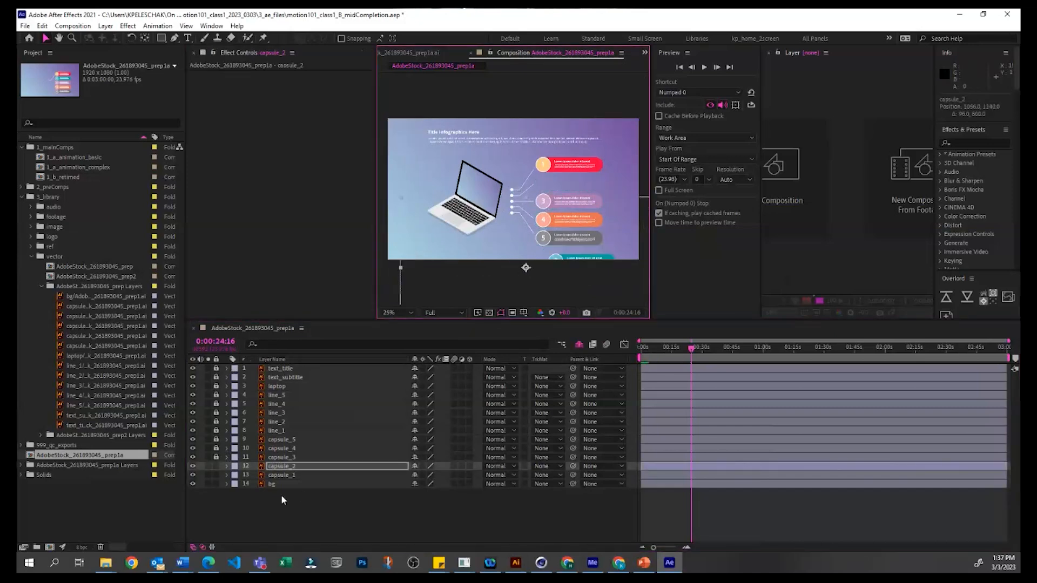
pyautogui.hotkey('ctrl', 'z')
# Step: Lock the capsule_2 layer as well, and try moving the bg layer in the composition before undoing the move
pyautogui.click(215, 466)
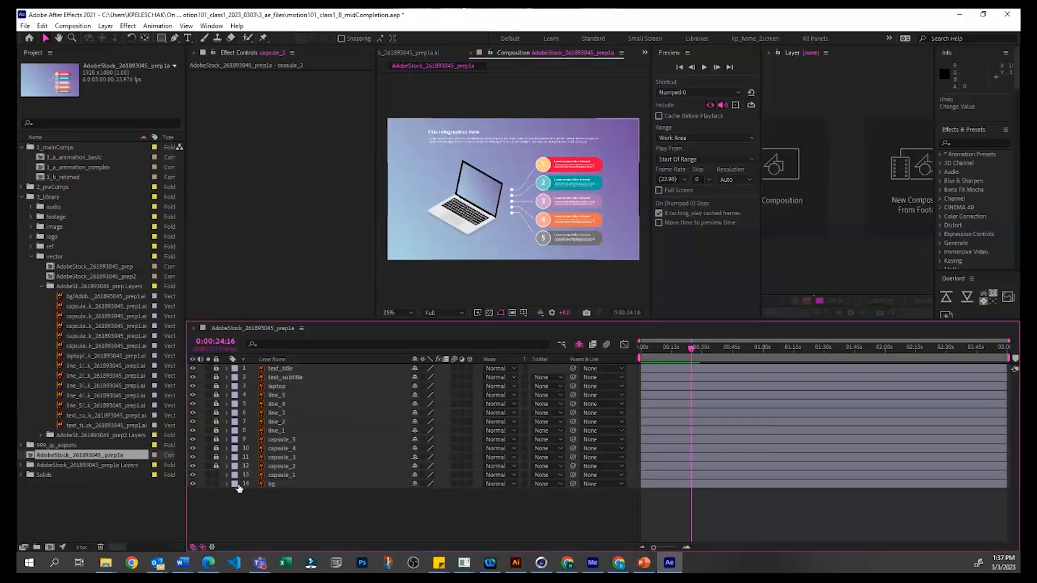
pyautogui.click(300, 479)
pyautogui.moveTo(408, 143); pyautogui.dragTo(408, 160)
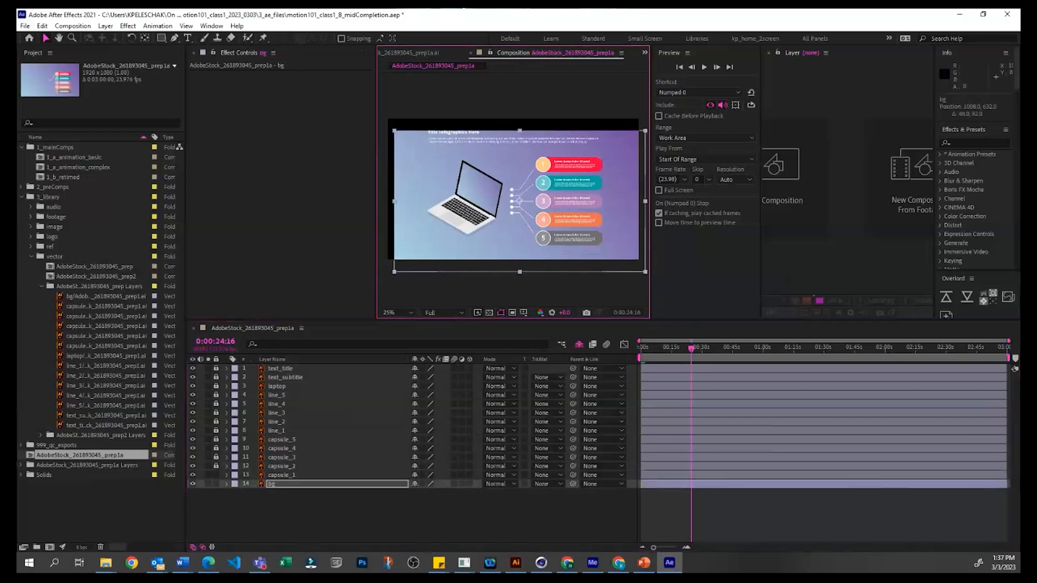
pyautogui.hotkey('ctrl', 'z')
# Step: Unlock all layers of the composition and clear the layer selection
pyautogui.moveTo(216, 369); pyautogui.dragTo(221, 501)
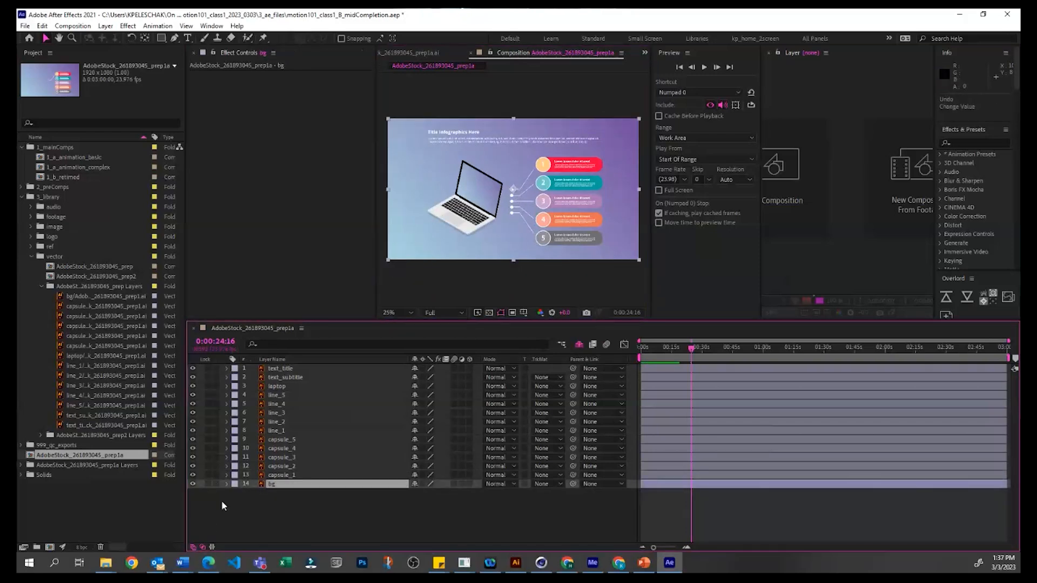
pyautogui.hotkey('ctrl', 'shift', 'a')
# Step: Solo the text_subtitle layer, and switch the solo to the line_2 layer instead
pyautogui.click(208, 377)
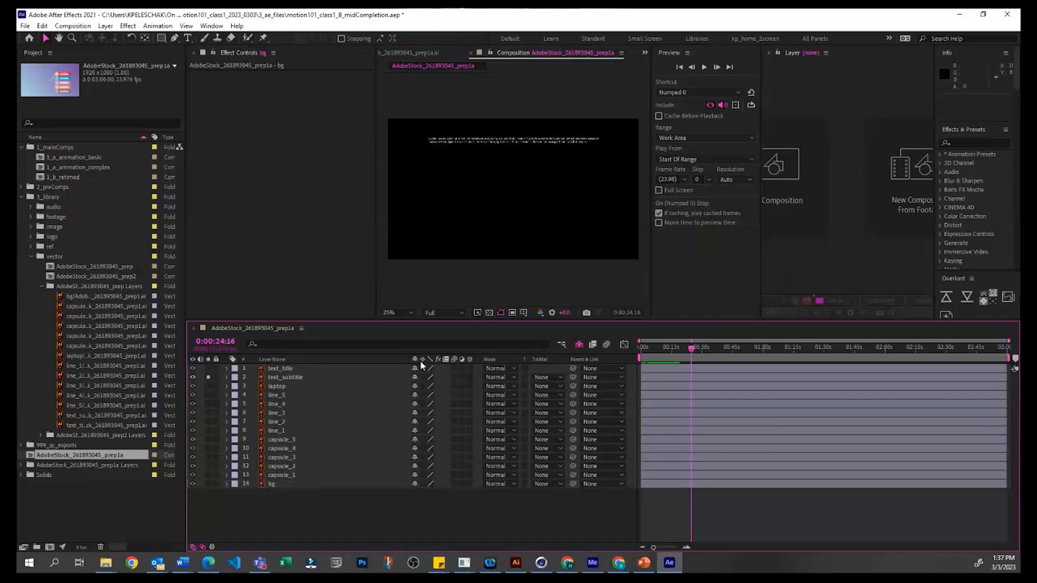
pyautogui.click(313, 378)
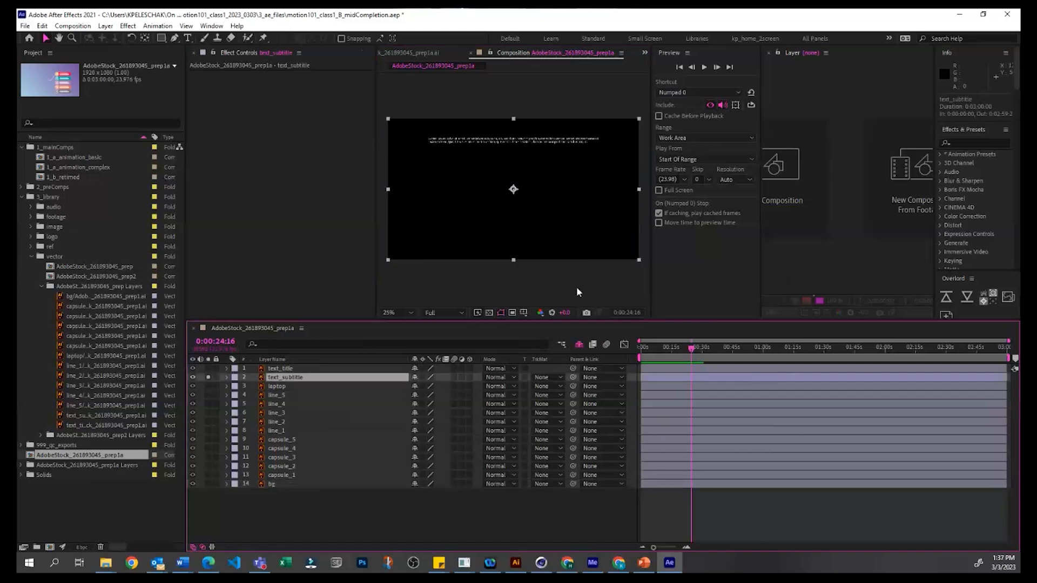
pyautogui.click(209, 421)
pyautogui.click(208, 377)
pyautogui.click(400, 495)
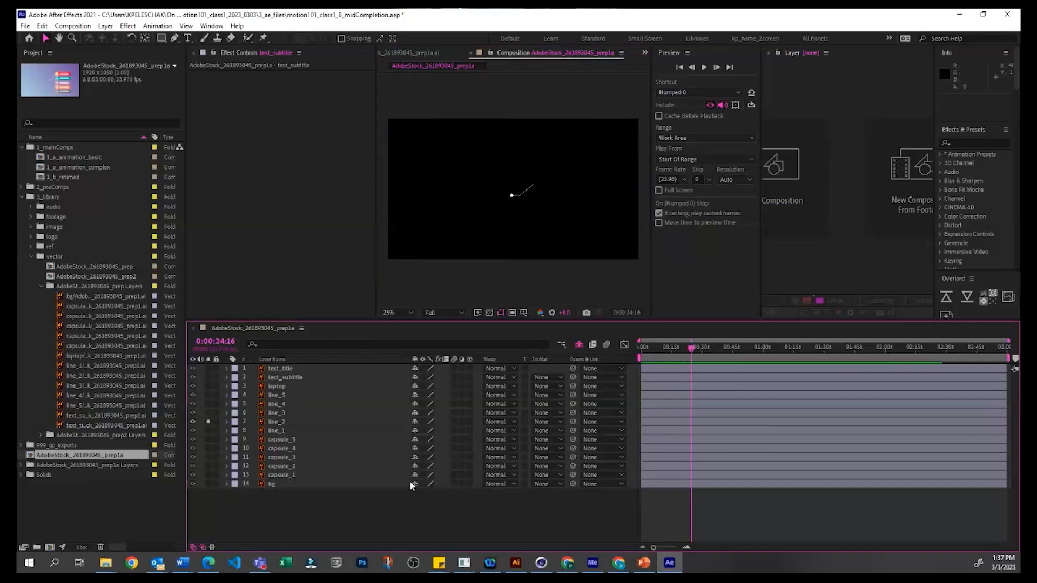
# Step: Show source names instead of layer names in the timeline, and turn off the solo on line_2
pyautogui.click(321, 360)
pyautogui.click(209, 421)
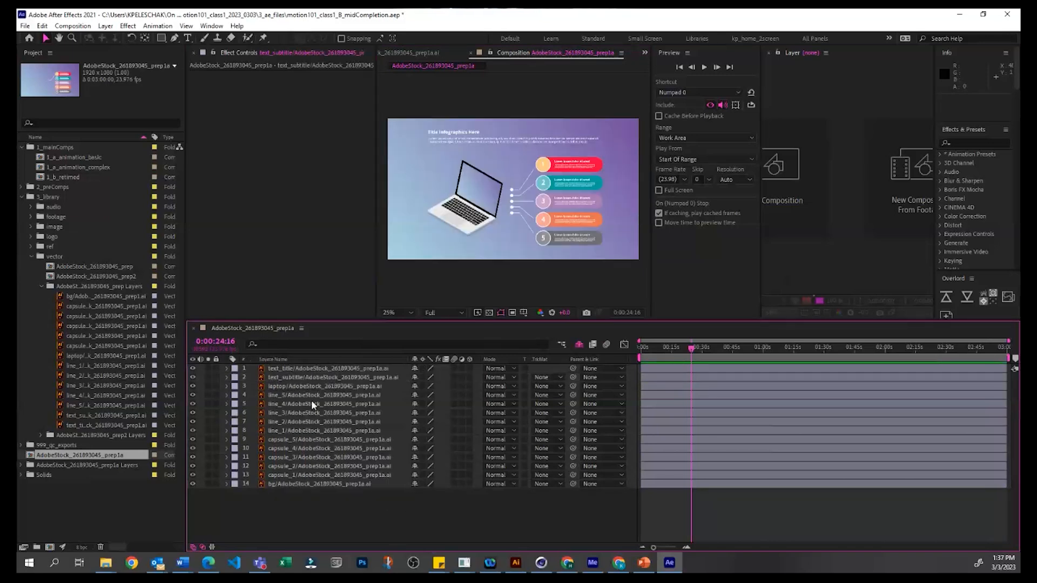
pyautogui.hotkey('ctrl', 'Down')
pyautogui.click(399, 518)
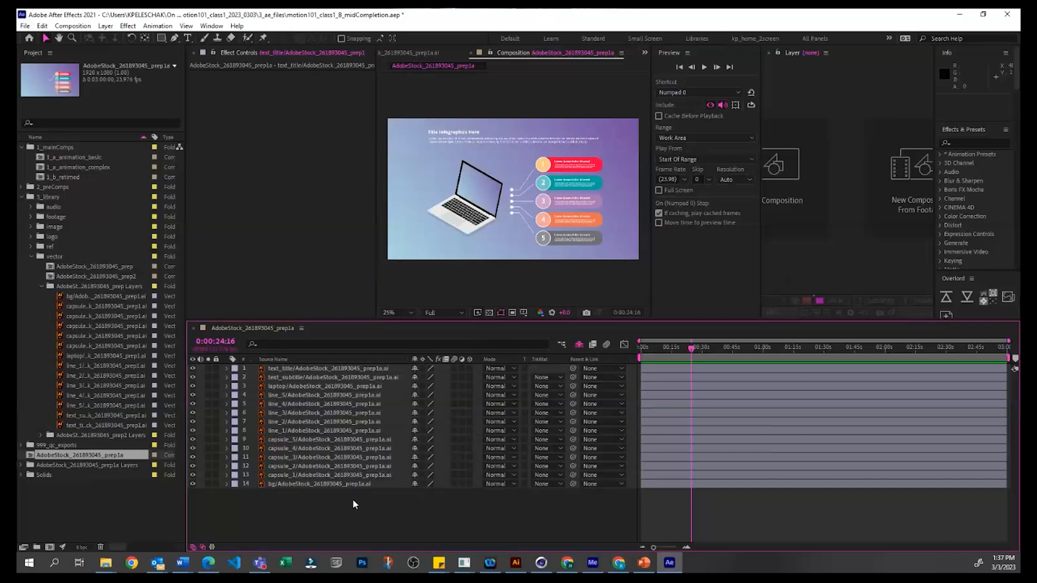
# Step: Widen the composition viewer on both sides and look over its magnification options, leaving the zoom at 25%
pyautogui.moveTo(375, 235); pyautogui.dragTo(216, 233)
pyautogui.click(611, 241)
pyautogui.moveTo(649, 241); pyautogui.dragTo(685, 241)
pyautogui.click(249, 312)
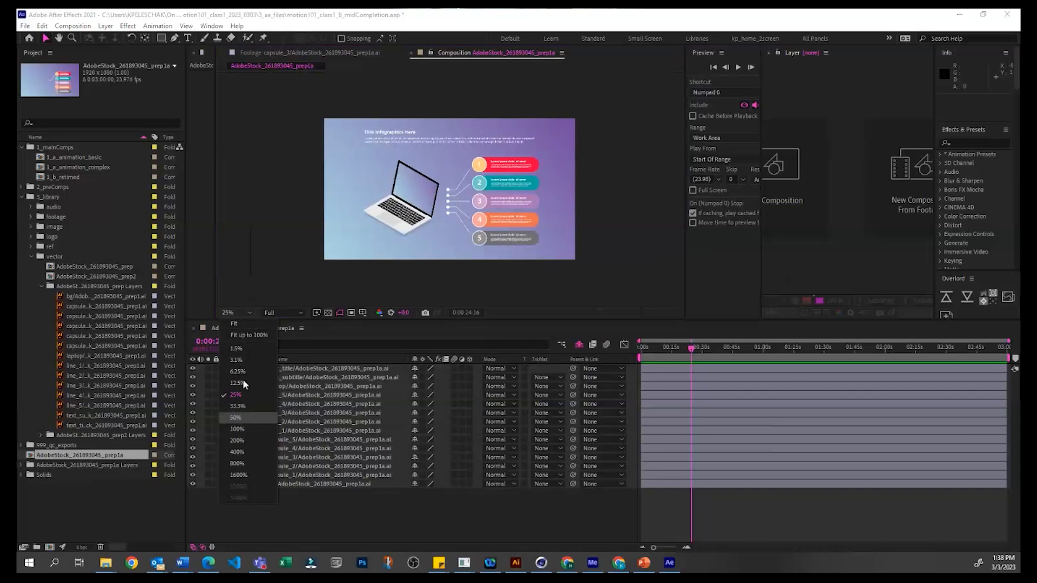
pyautogui.click(244, 211)
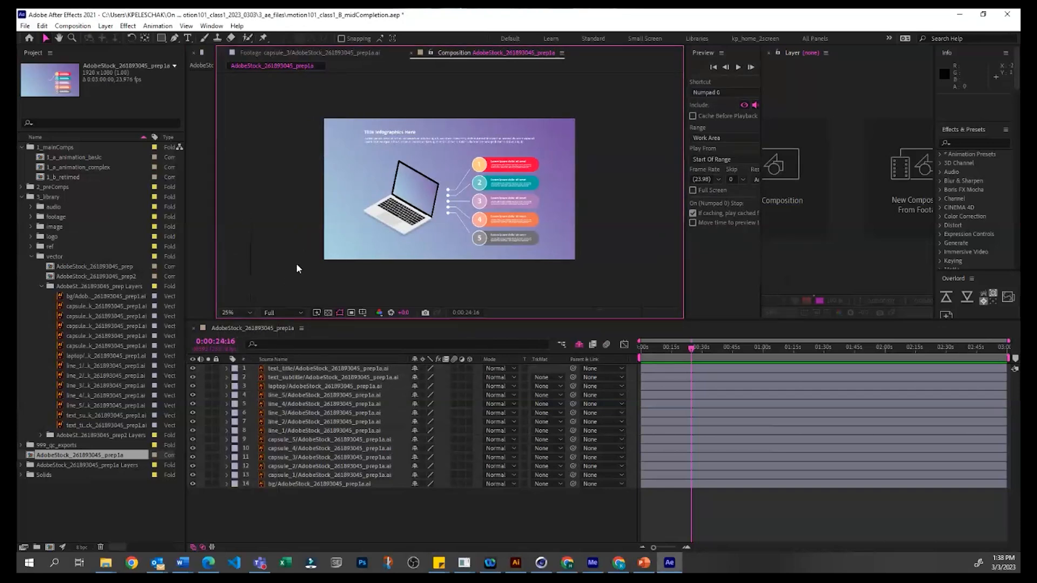
# Step: Examine the artwork at different magnifications, ending at 200% on the second and third capsules
pyautogui.scroll(2, 561, 199)
pyautogui.scroll(2, 565, 204)
pyautogui.scroll(-5, 566, 204)
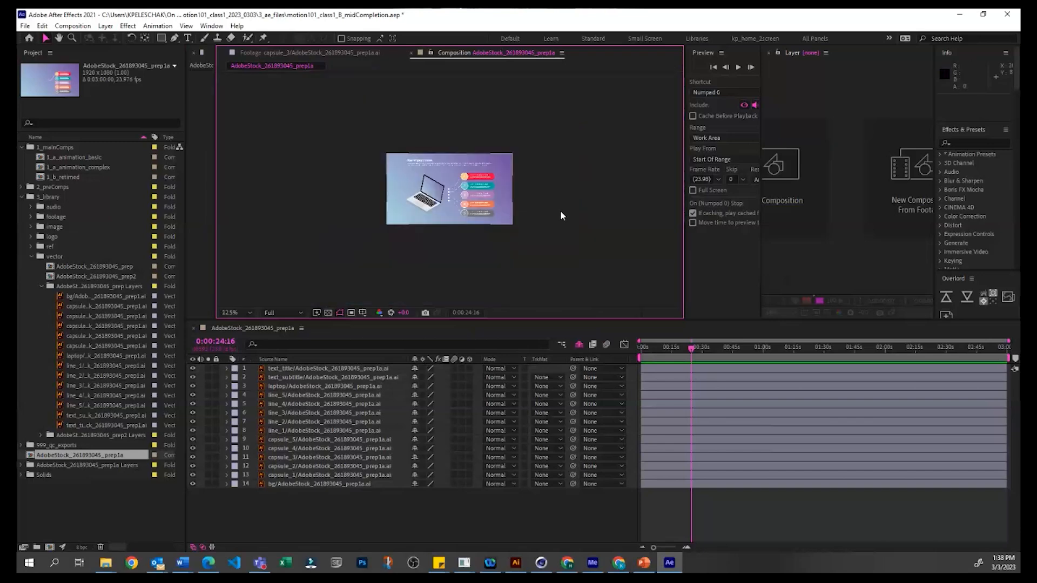
pyautogui.scroll(3, 560, 209)
pyautogui.scroll(3, 560, 212)
pyautogui.scroll(-3, 562, 215)
pyautogui.scroll(2, 562, 216)
pyautogui.scroll(2, 570, 247)
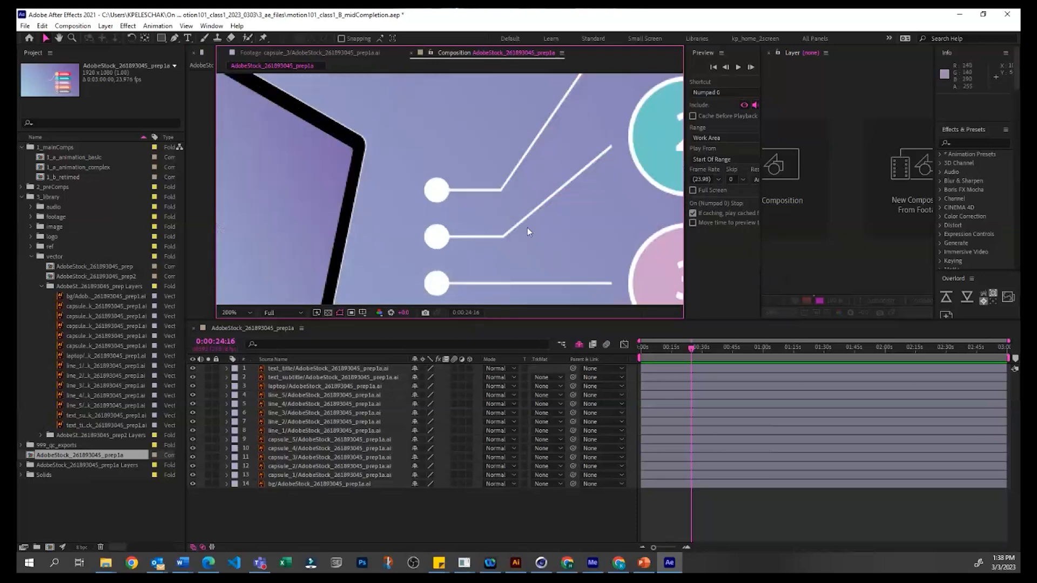
pyautogui.moveTo(561, 166); pyautogui.dragTo(263, 134)
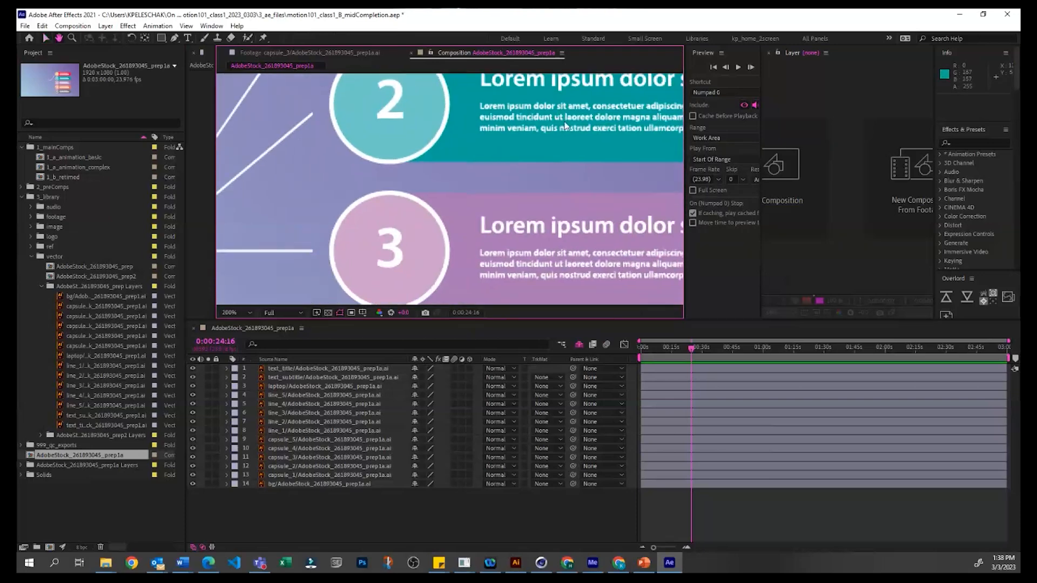
pyautogui.click(566, 126)
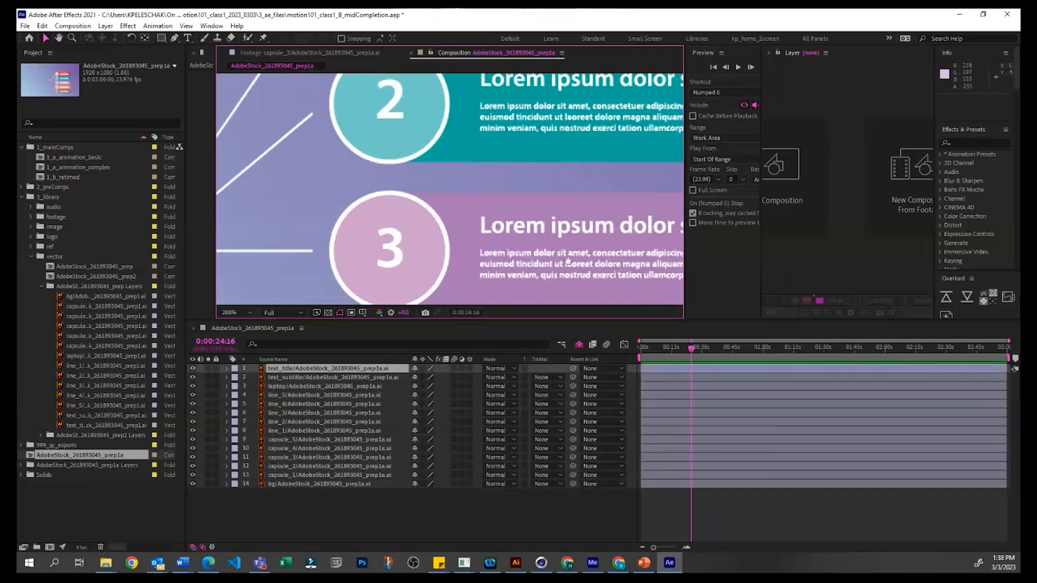
# Step: Examine the capsules, connector lines and laptop artwork at 200%, finishing with the laptop and first capsules at 100%
pyautogui.moveTo(568, 260); pyautogui.dragTo(504, 206)
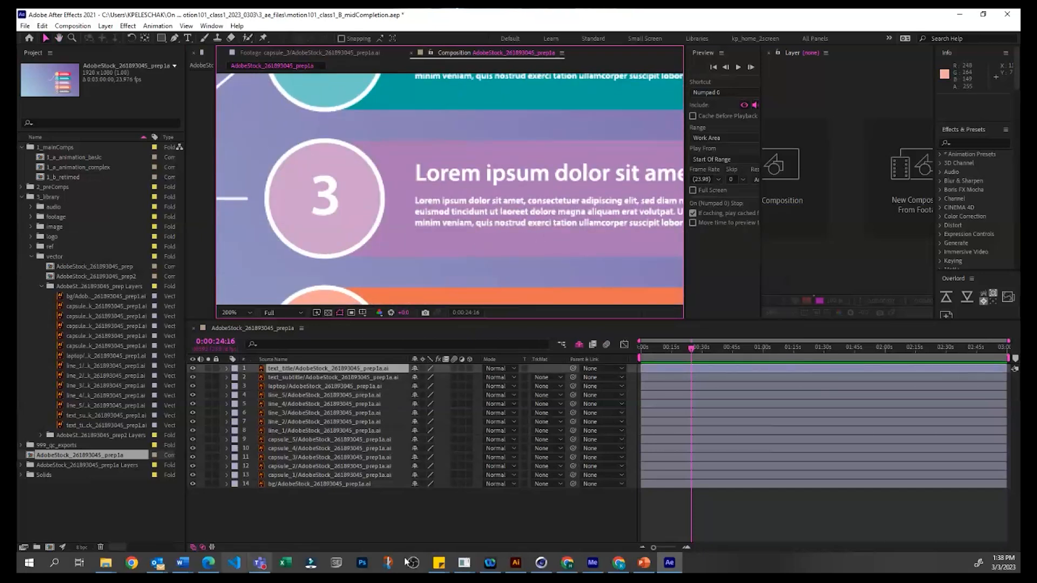
pyautogui.moveTo(423, 482); pyautogui.dragTo(422, 439)
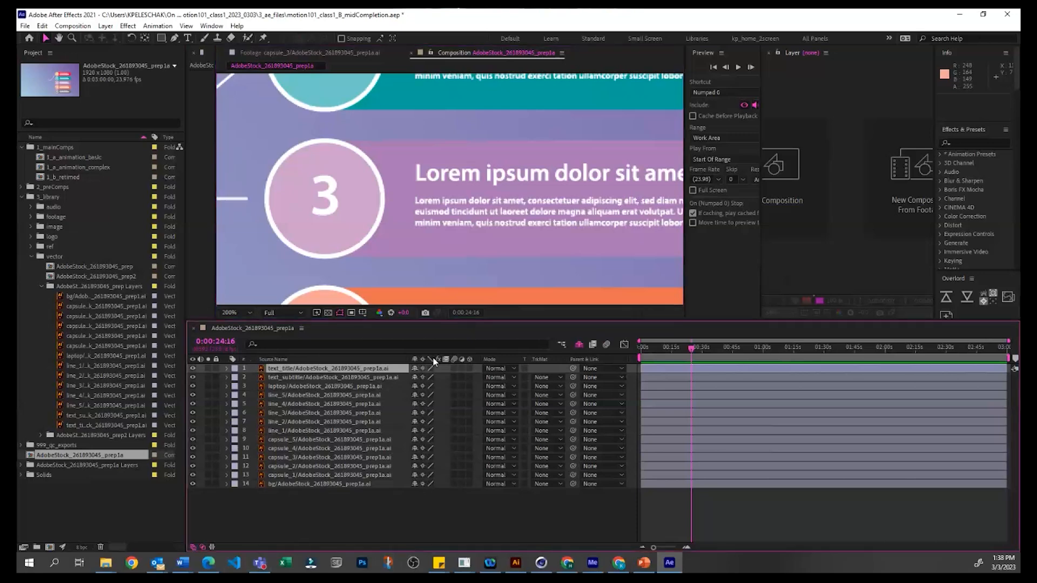
pyautogui.moveTo(376, 254); pyautogui.dragTo(449, 305)
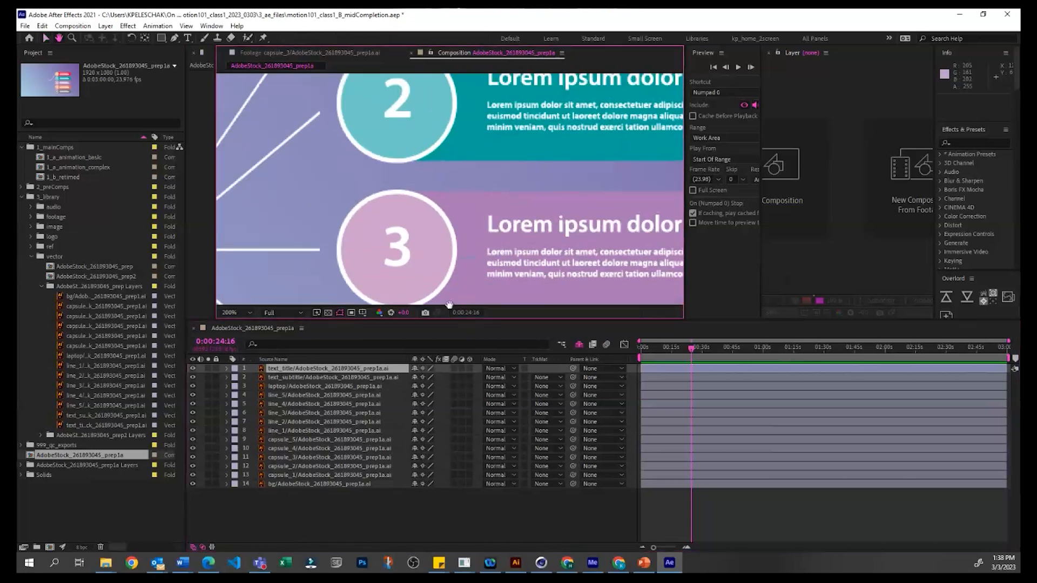
pyautogui.moveTo(423, 167); pyautogui.dragTo(654, 181)
pyautogui.moveTo(433, 178); pyautogui.dragTo(616, 176)
pyautogui.moveTo(373, 254); pyautogui.dragTo(490, 118)
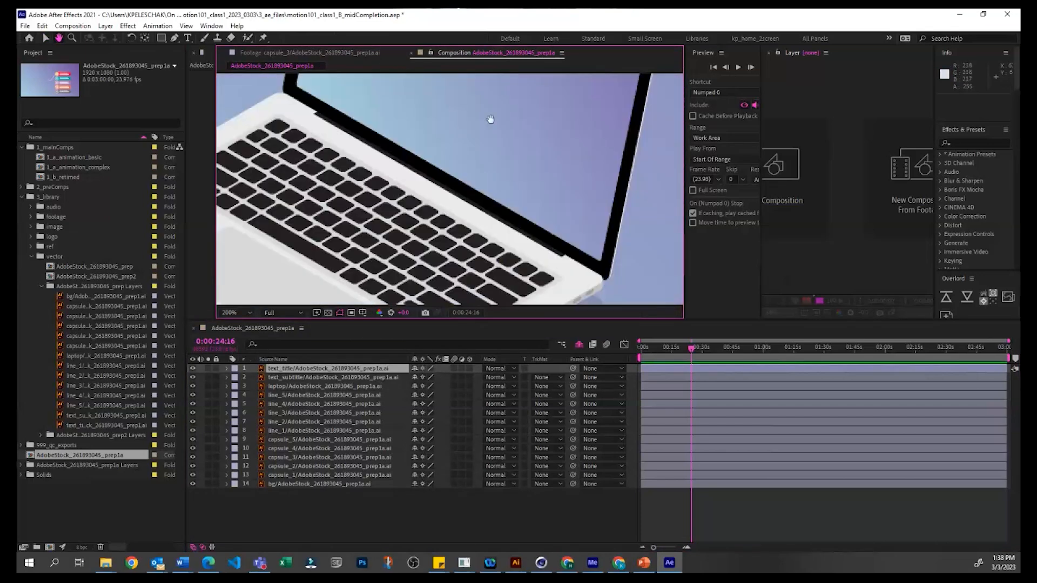
pyautogui.moveTo(390, 228); pyautogui.dragTo(480, 164)
pyautogui.press('v')
pyautogui.click(741, 520)
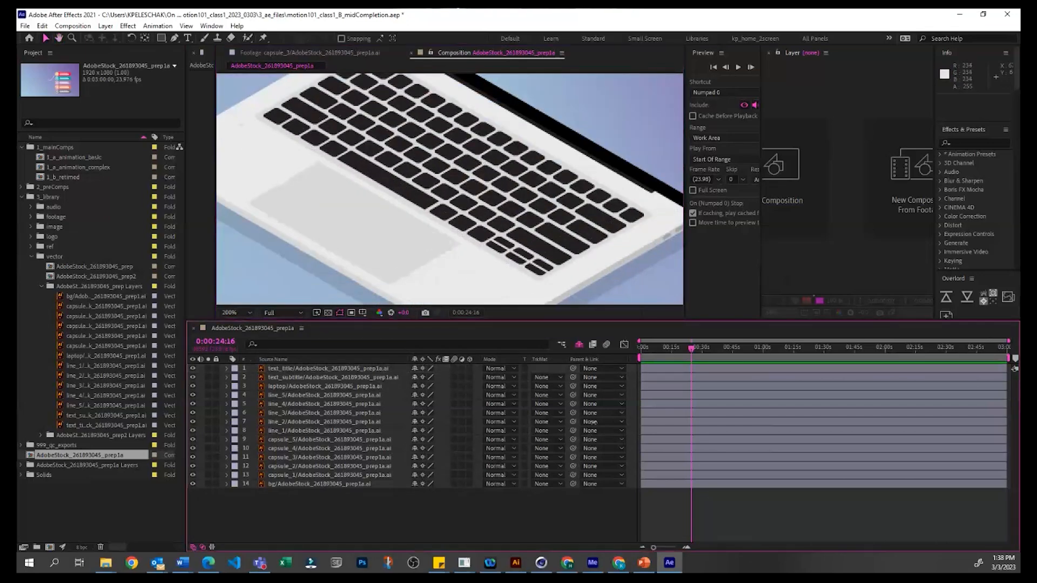
pyautogui.scroll(-3, 589, 252)
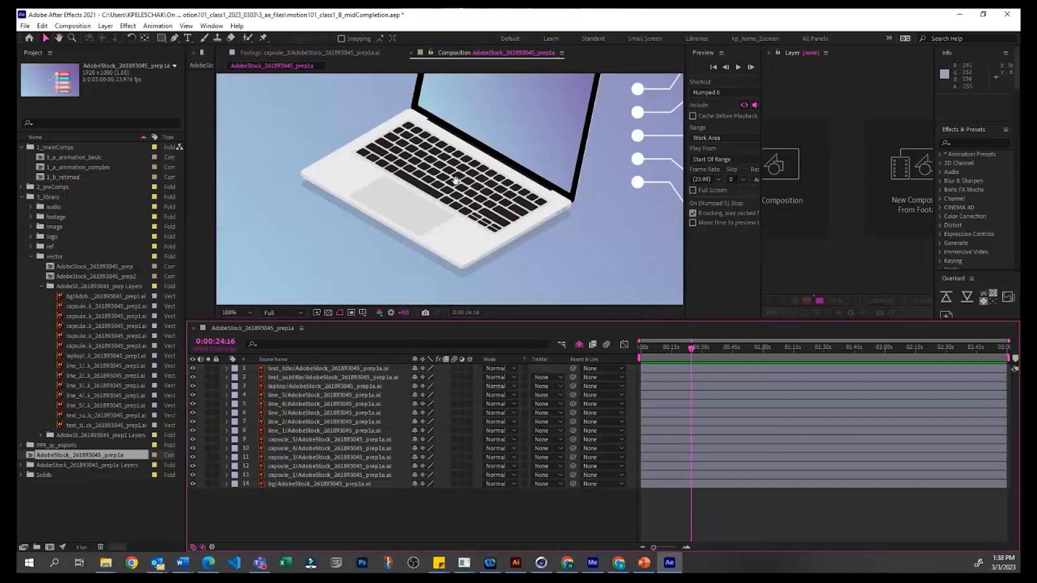
pyautogui.scroll(2, 440, 245)
pyautogui.click(703, 522)
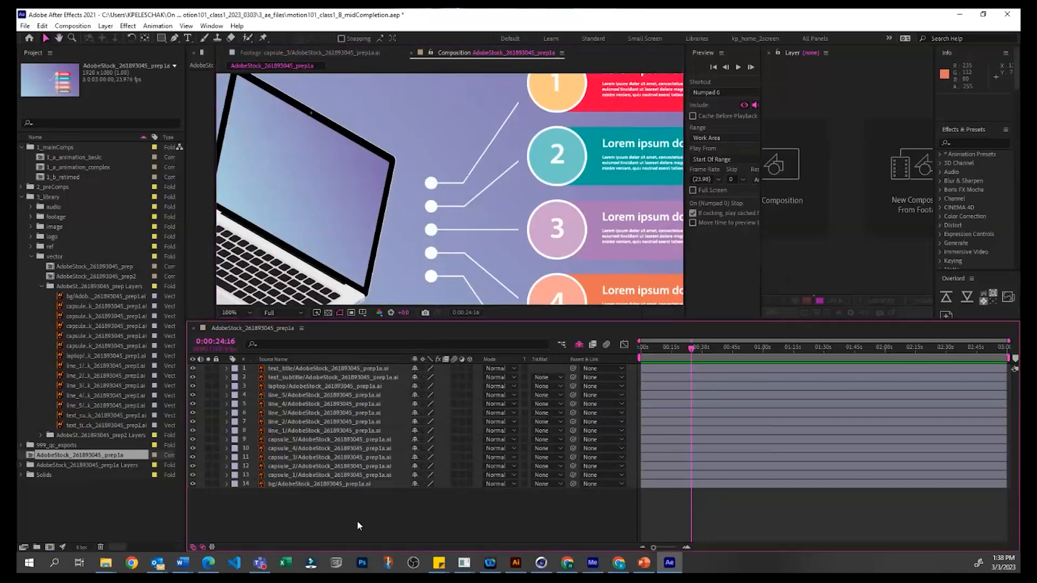
pyautogui.moveTo(422, 484); pyautogui.dragTo(422, 368)
pyautogui.click(329, 441)
pyautogui.click(365, 517)
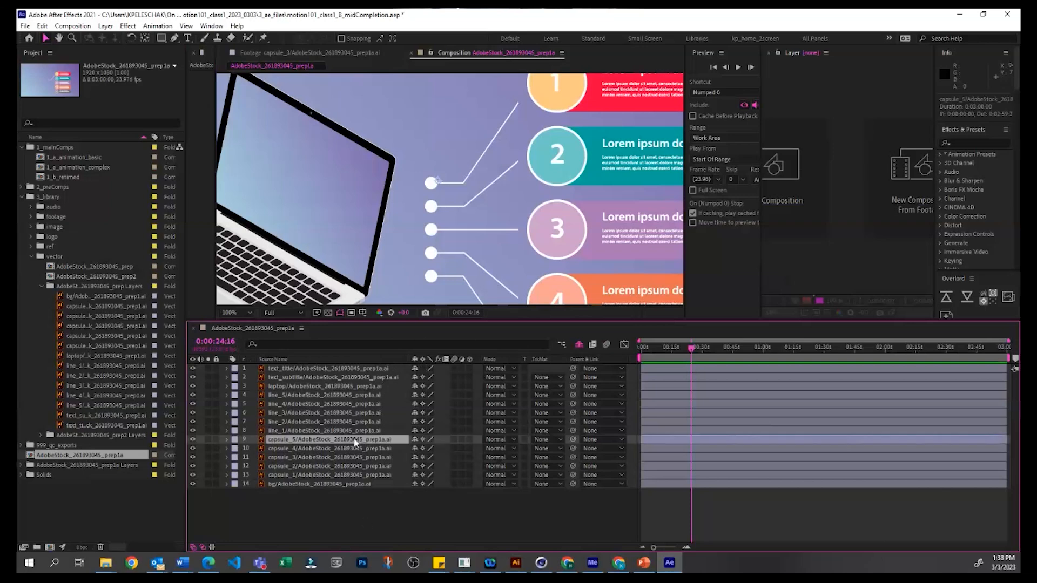
pyautogui.click(357, 433)
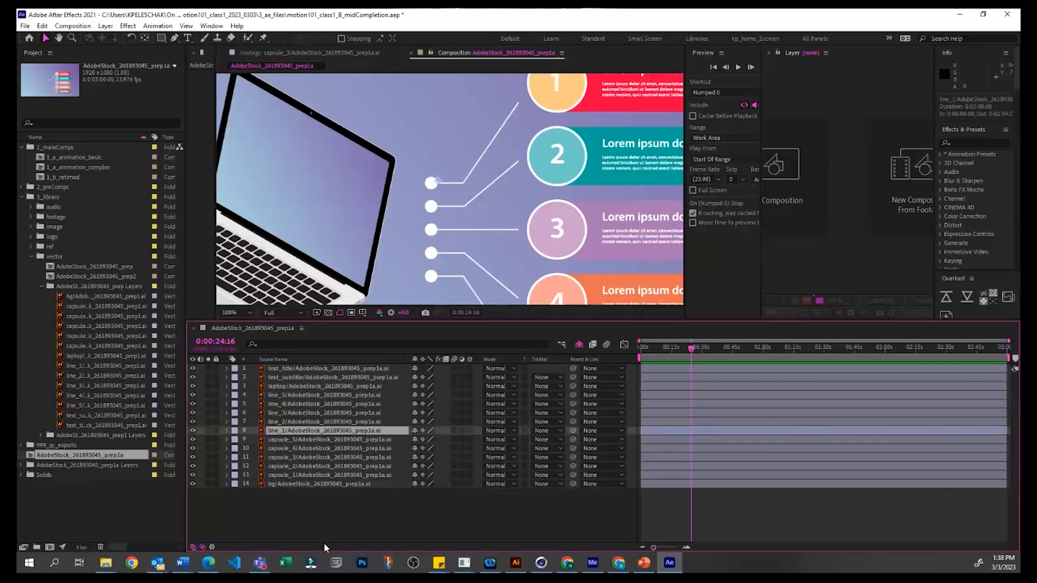
pyautogui.click(278, 499)
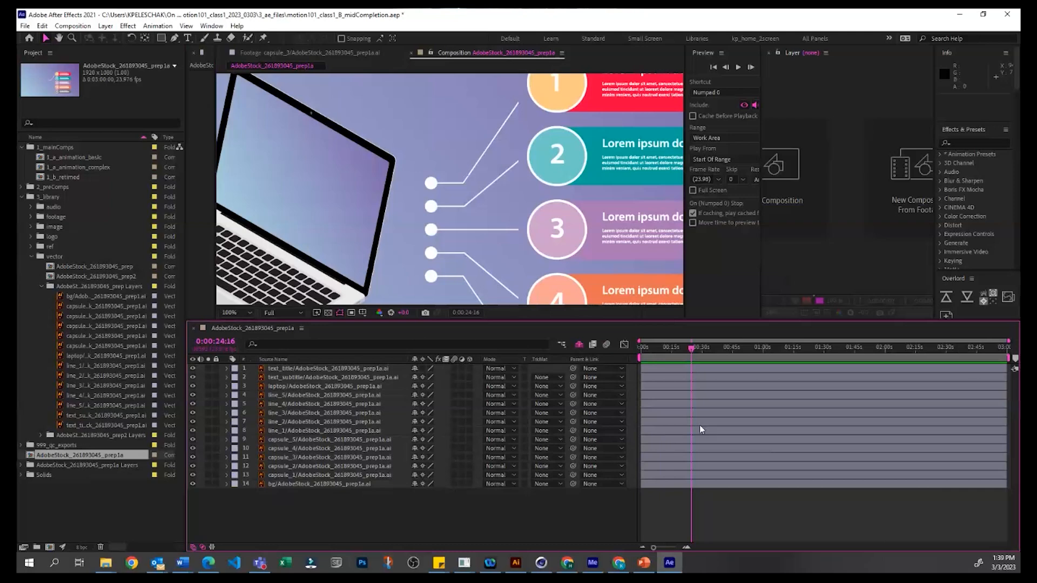
# Step: Move the current time to 0:00:15:10 and leave every layer deselected
pyautogui.moveTo(685, 349); pyautogui.dragTo(675, 352)
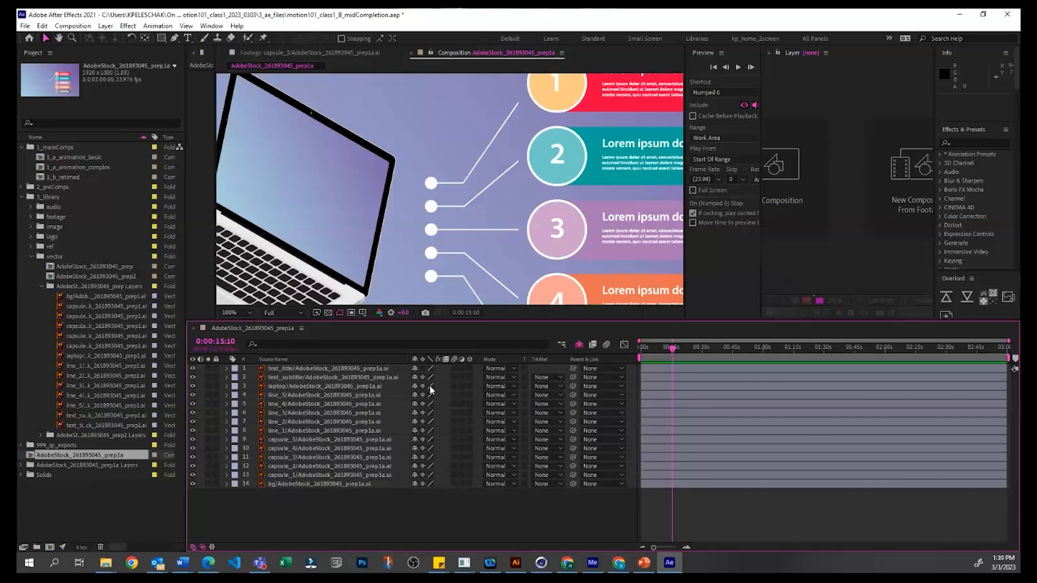
pyautogui.click(335, 381)
pyautogui.click(342, 527)
# Step: Show the whole composition at 25% magnification and make the timeline taller than before, giving the layer list more room
pyautogui.moveTo(547, 319); pyautogui.dragTo(558, 420)
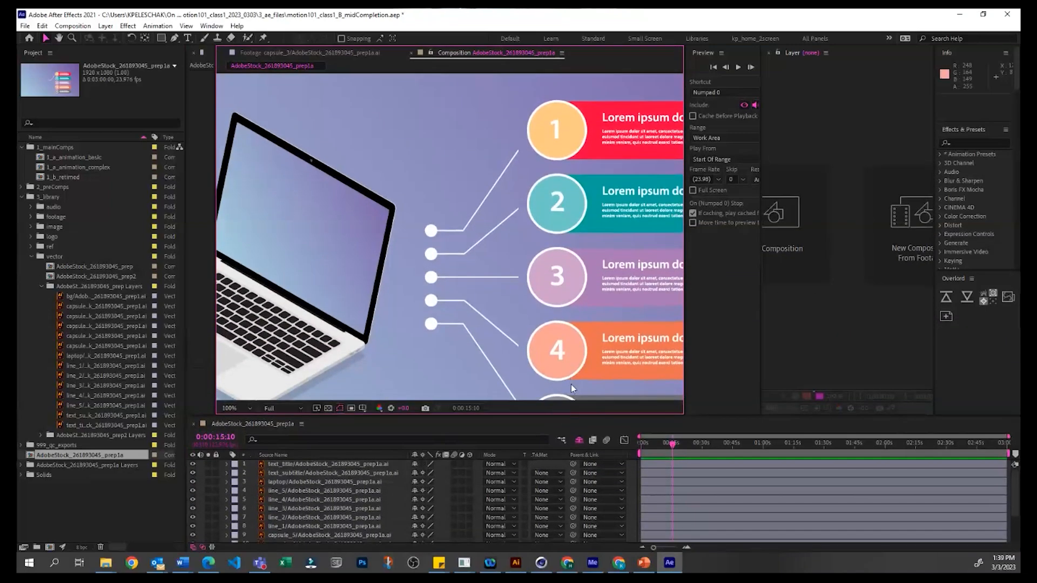
pyautogui.scroll(-4, 574, 388)
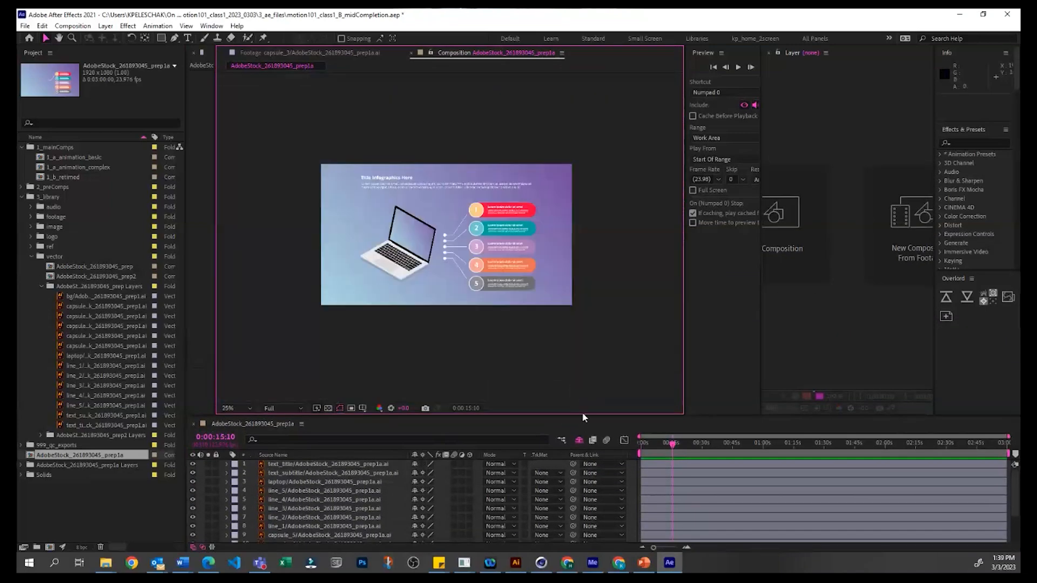
pyautogui.moveTo(583, 417); pyautogui.dragTo(574, 284)
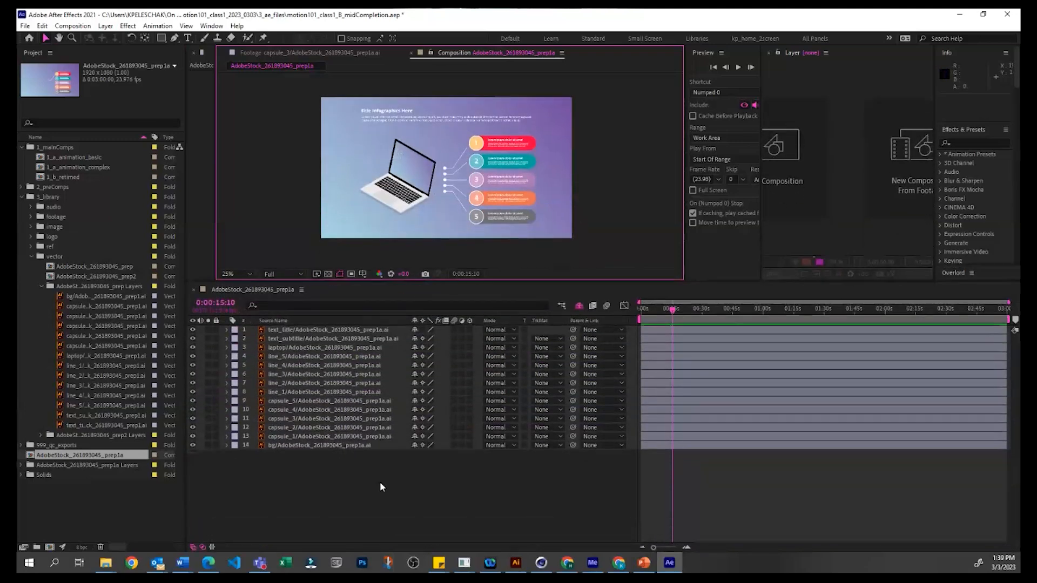
pyautogui.click(367, 484)
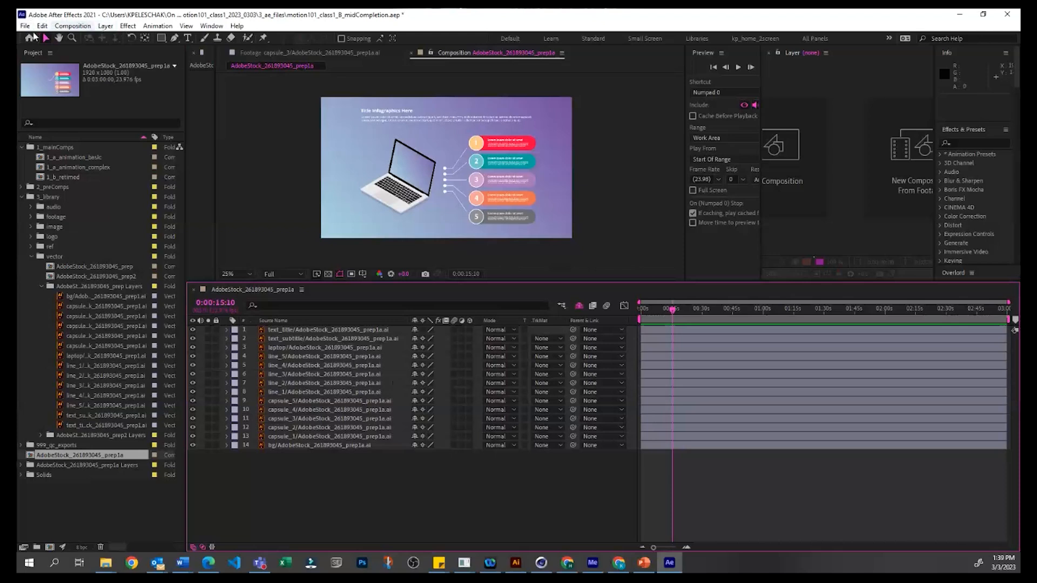
# Step: Add a new adjustment layer above all the artwork layers and close the empty Layer viewer
pyautogui.click(107, 26)
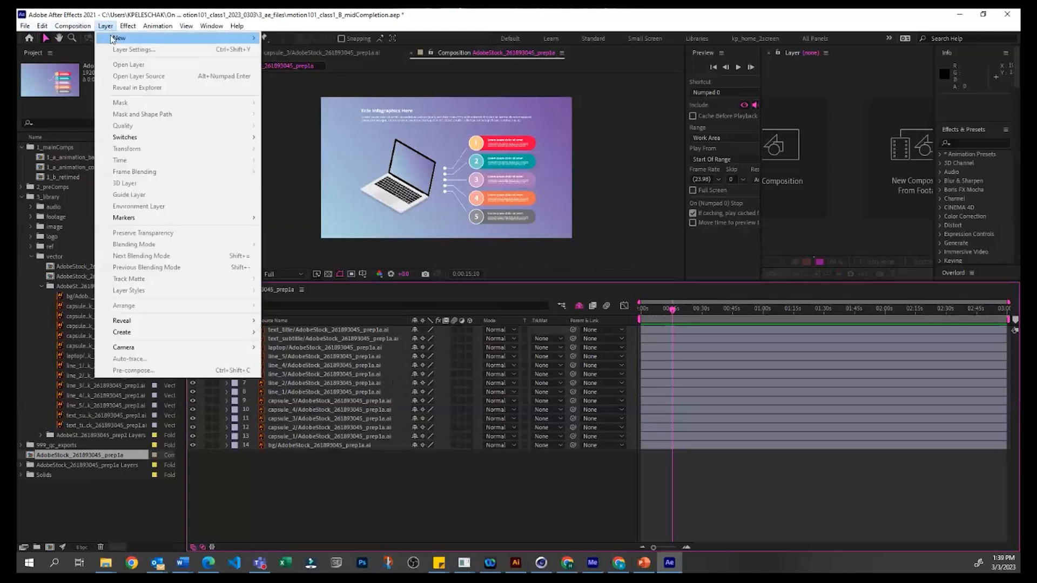
pyautogui.moveTo(112, 41)
pyautogui.moveTo(67, 31)
pyautogui.moveTo(164, 39)
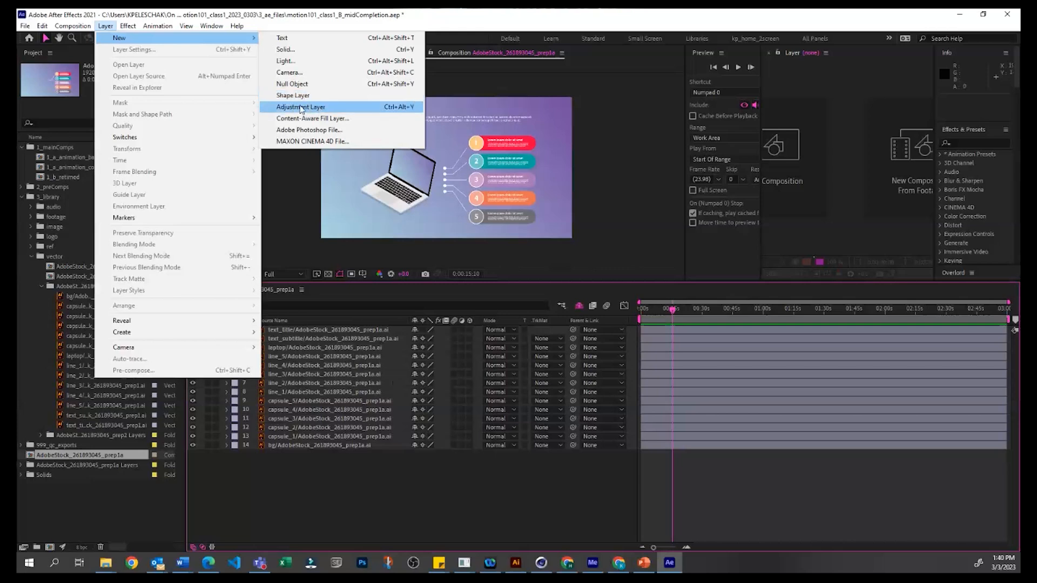
pyautogui.click(301, 107)
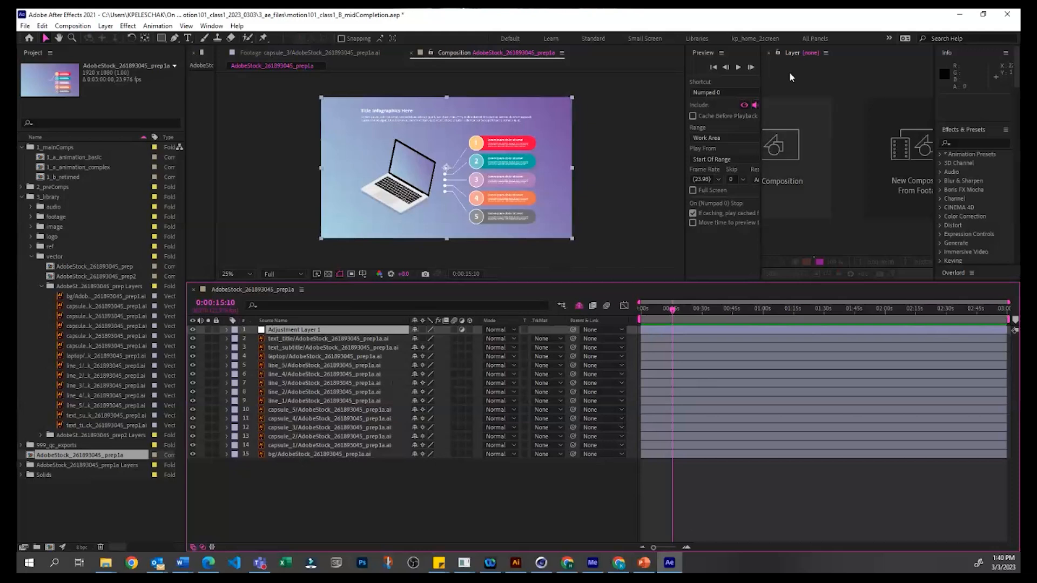
pyautogui.click(768, 53)
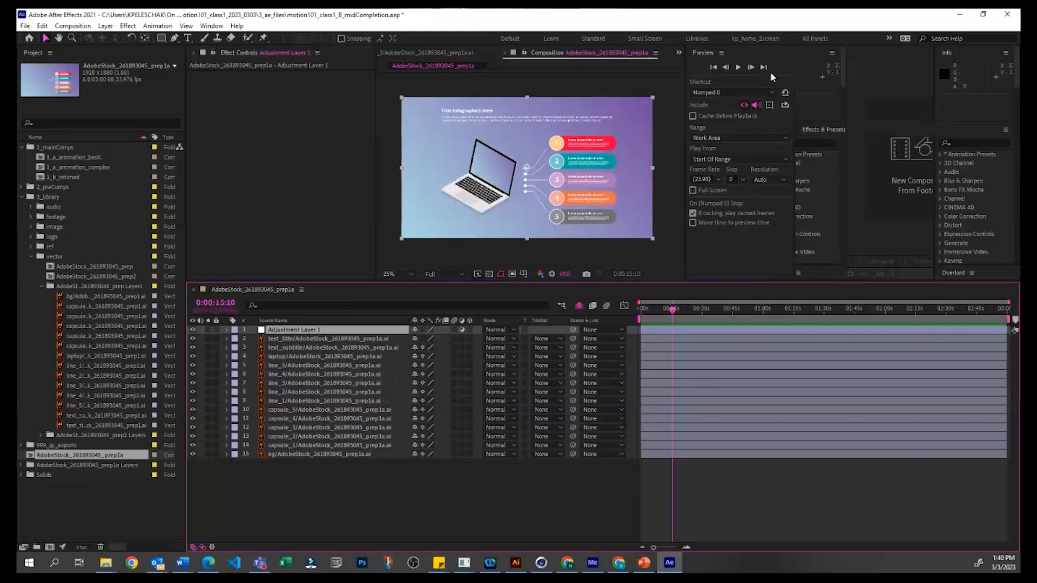
pyautogui.click(777, 498)
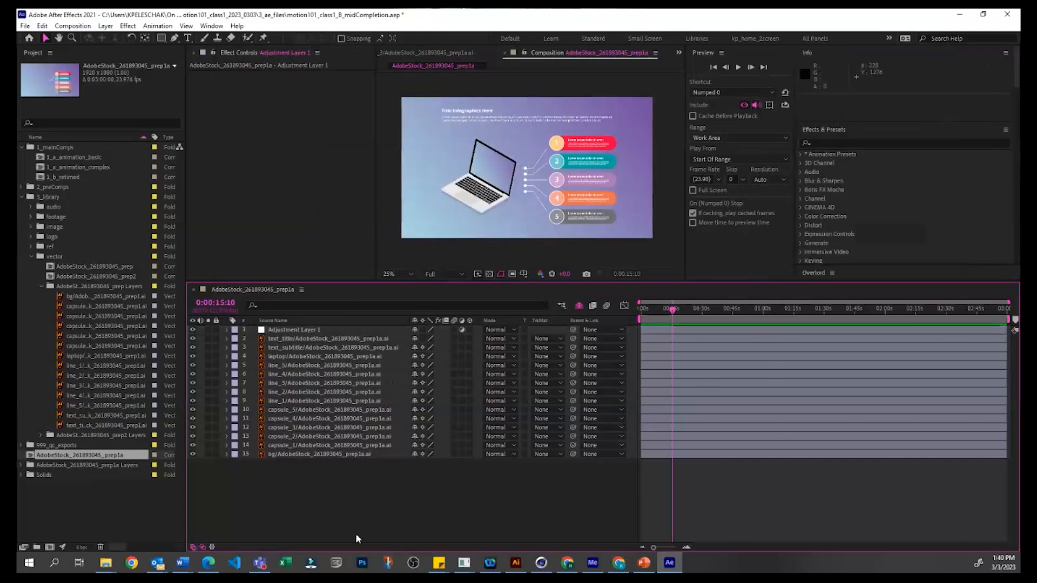
# Step: Apply the Hue/Saturation color correction effect to the adjustment layer
pyautogui.click(324, 321)
pyautogui.click(324, 321)
pyautogui.click(325, 329)
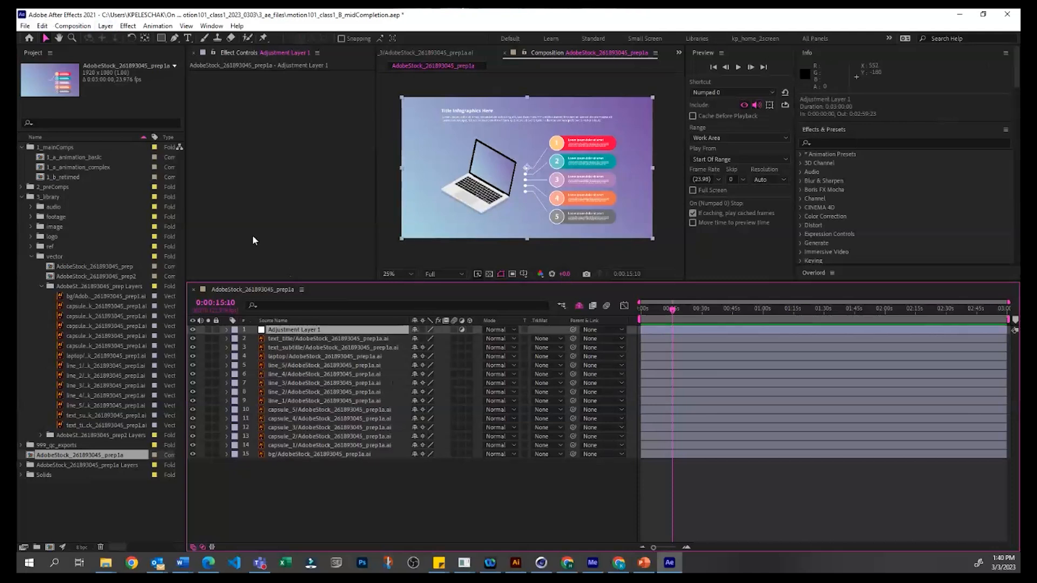
pyautogui.click(129, 27)
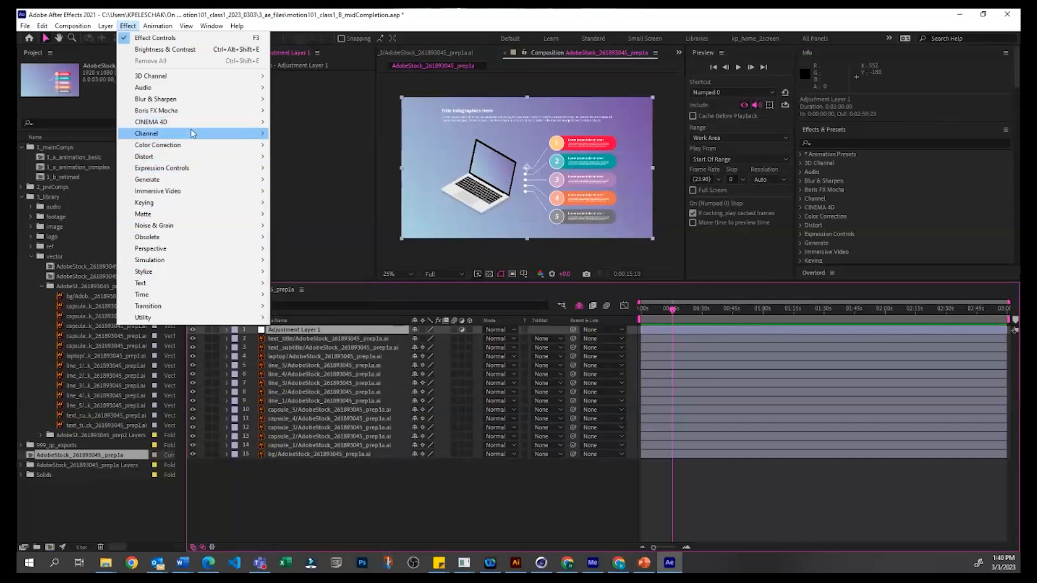
pyautogui.moveTo(190, 147)
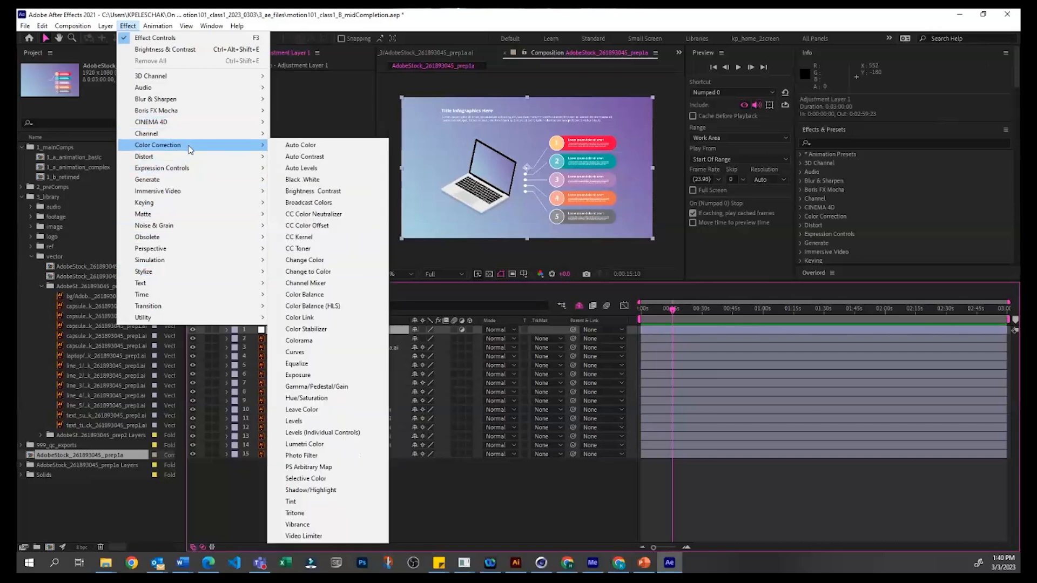
pyautogui.click(306, 401)
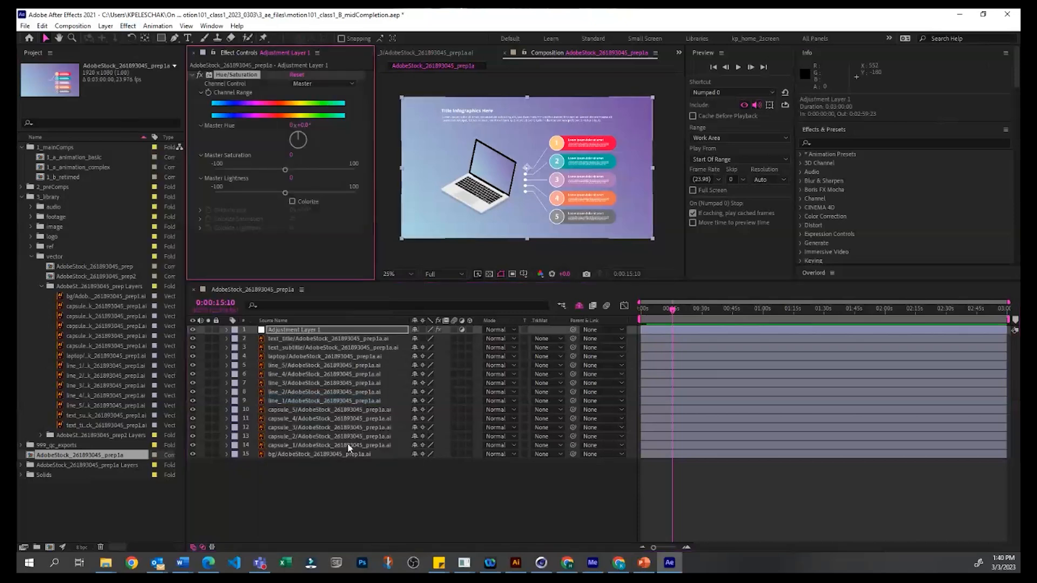
# Step: Set the adjustment layer's Master Hue to 157° in the Hue/Saturation effect
pyautogui.click(296, 329)
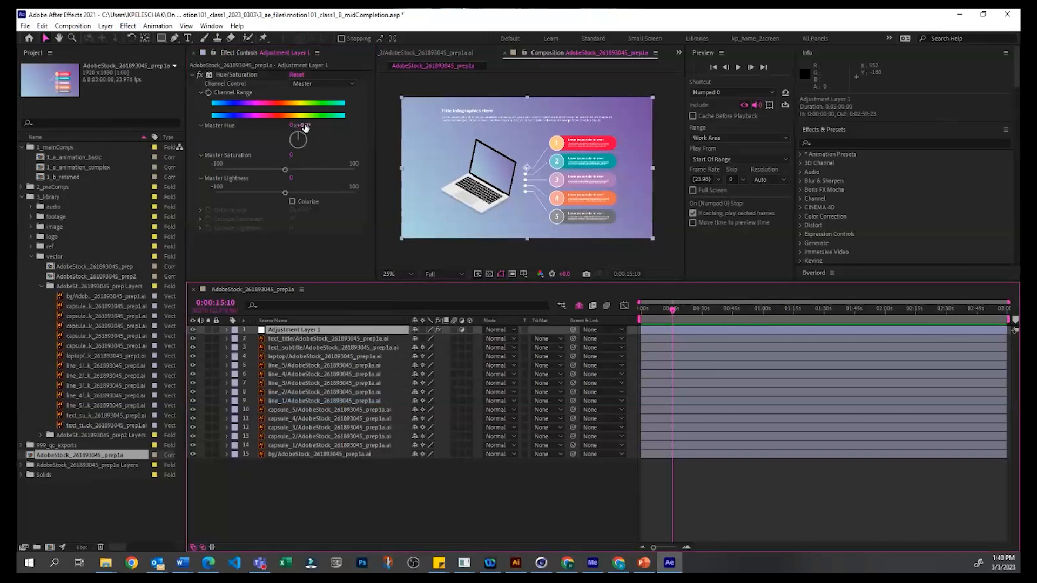
pyautogui.moveTo(303, 126); pyautogui.dragTo(384, 119)
pyautogui.click(669, 475)
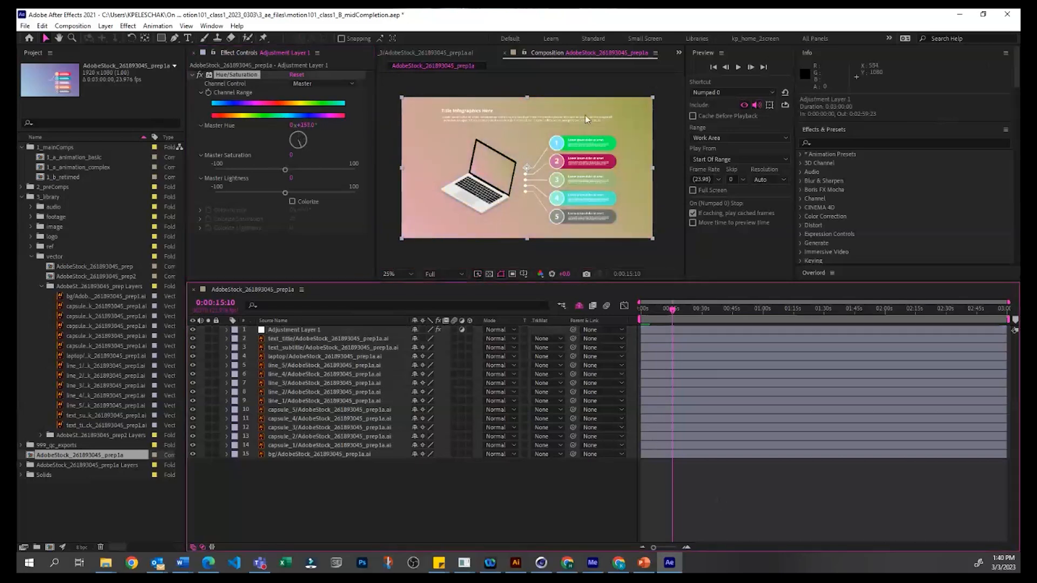
# Step: Move the adjustment layer down the layer stack, placing it directly above the bg layer
pyautogui.click(316, 321)
pyautogui.click(336, 320)
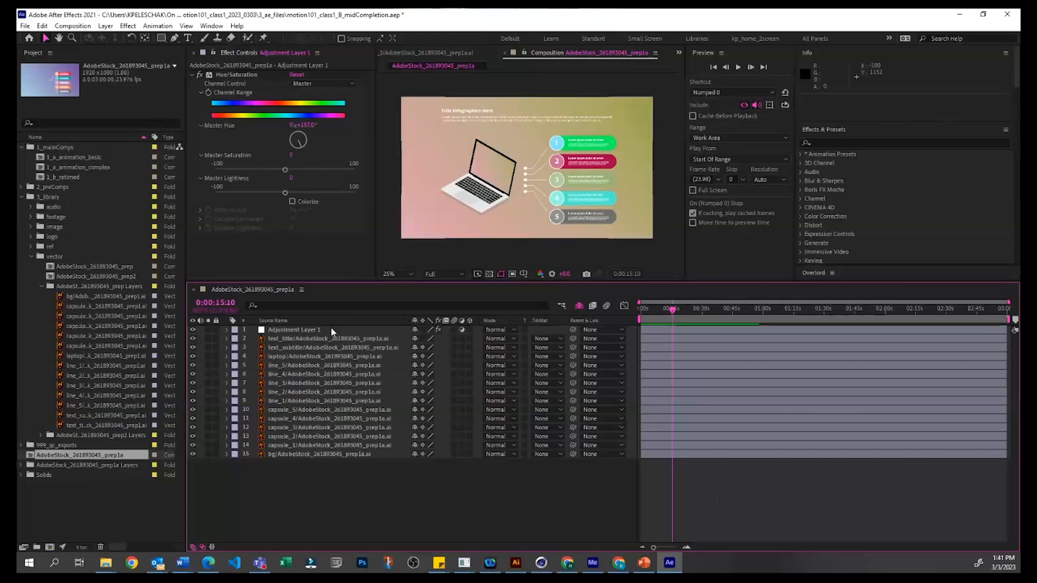
pyautogui.moveTo(331, 326); pyautogui.dragTo(348, 453)
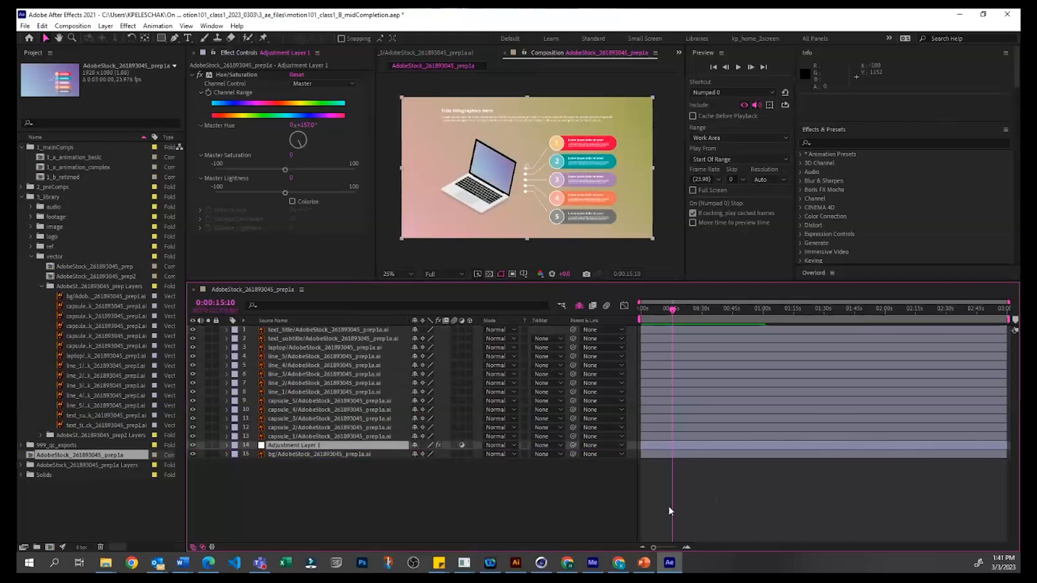
pyautogui.click(319, 444)
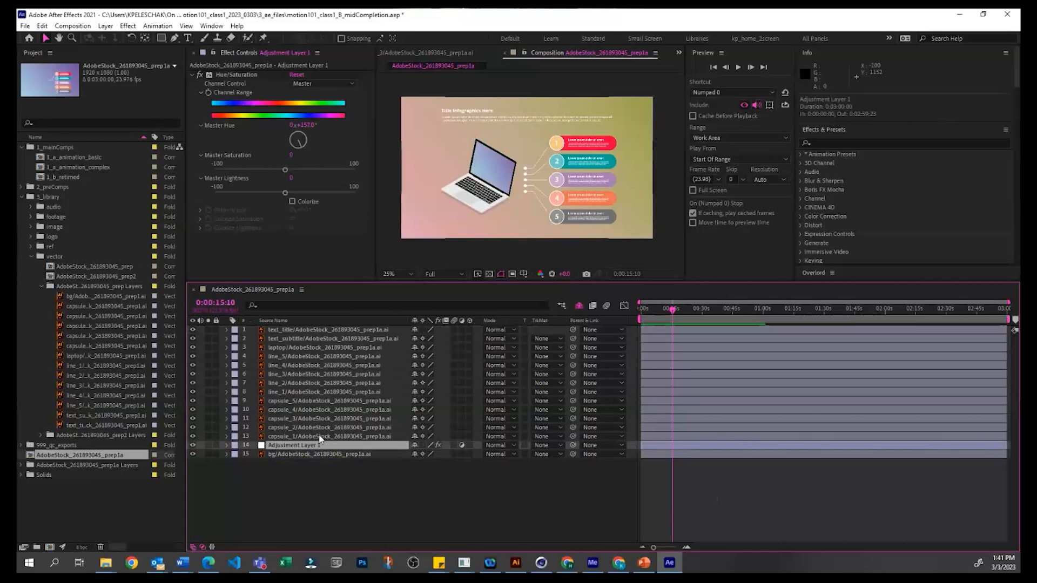
pyautogui.moveTo(320, 439)
pyautogui.mouseDown()
pyautogui.moveTo(318, 403)
pyautogui.moveTo(303, 423)
pyautogui.moveTo(311, 449)
pyautogui.mouseUp()
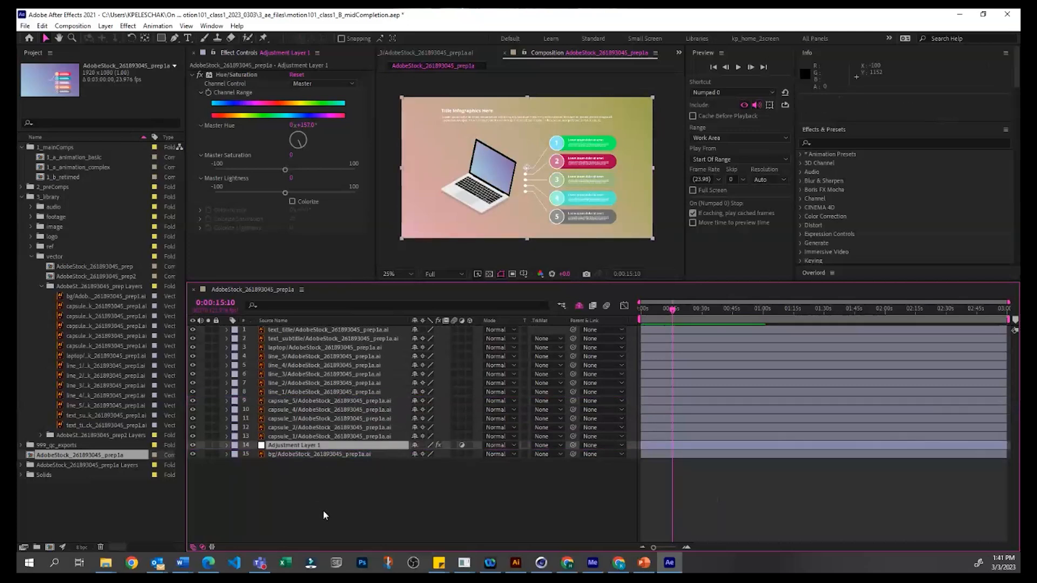
# Step: Reveal the effects applied to the adjustment layer in the timeline and keep that layer selected
pyautogui.click(328, 487)
pyautogui.click(325, 442)
pyautogui.press('e')
pyautogui.click(316, 507)
pyautogui.click(351, 453)
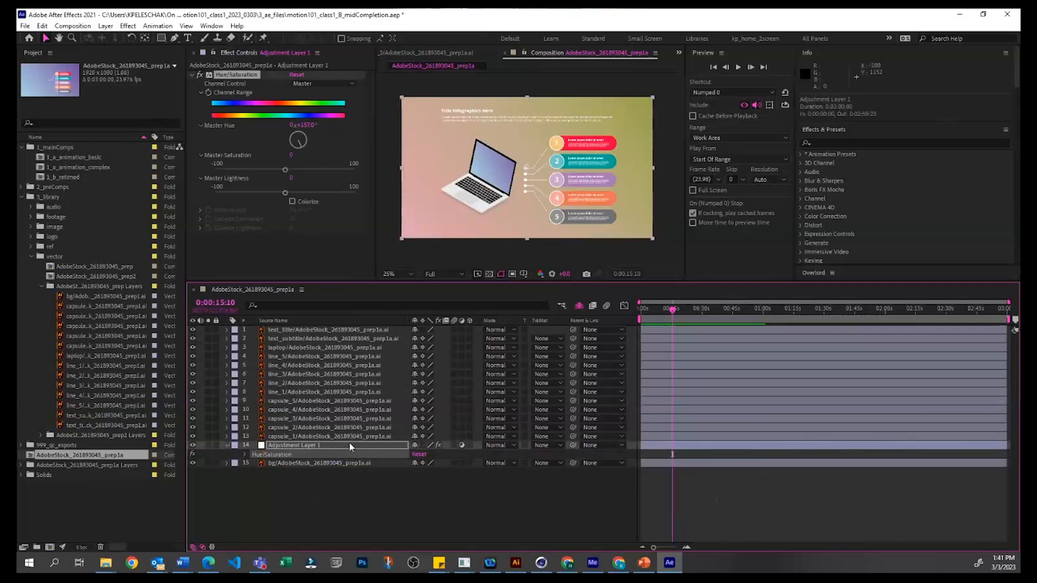
pyautogui.click(313, 443)
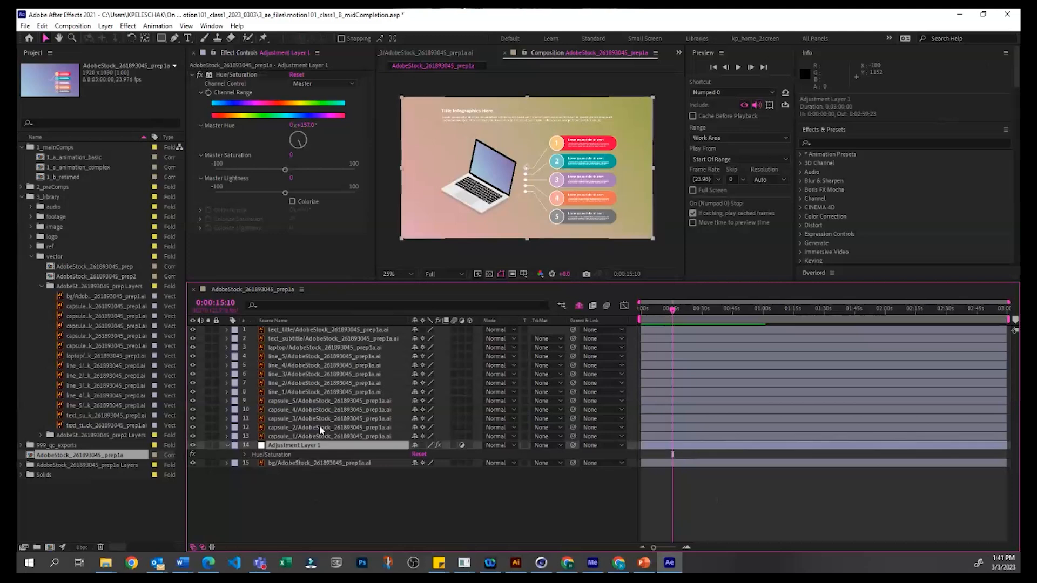
pyautogui.click(820, 145)
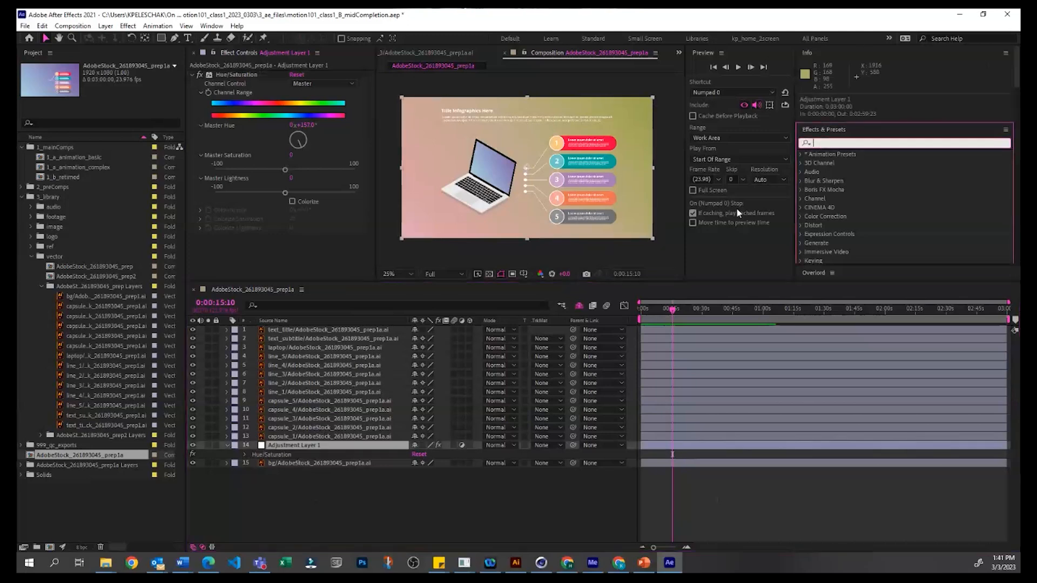
pyautogui.click(393, 529)
pyautogui.click(283, 444)
pyautogui.click(317, 516)
pyautogui.click(320, 446)
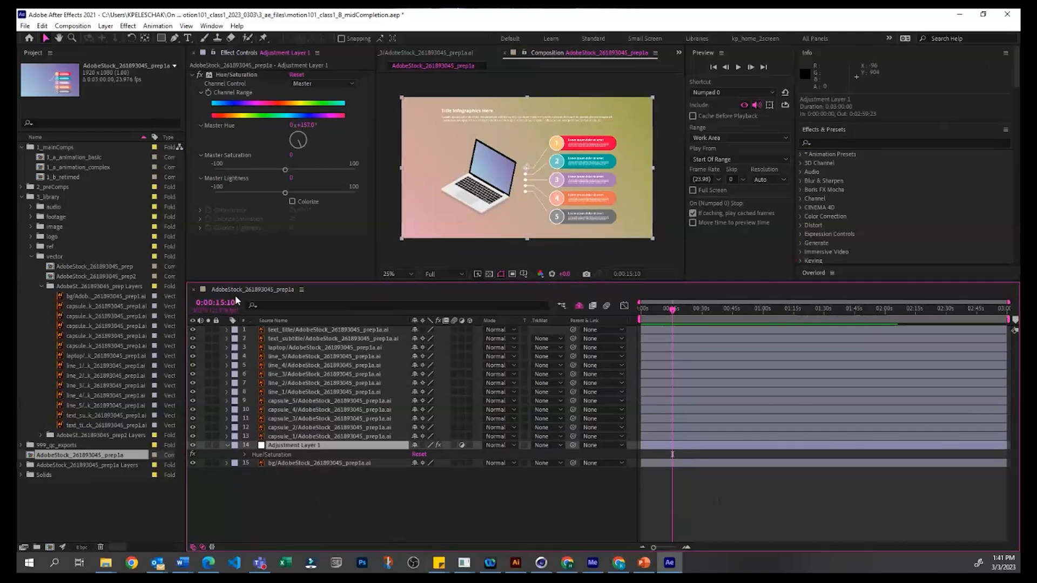
pyautogui.click(327, 510)
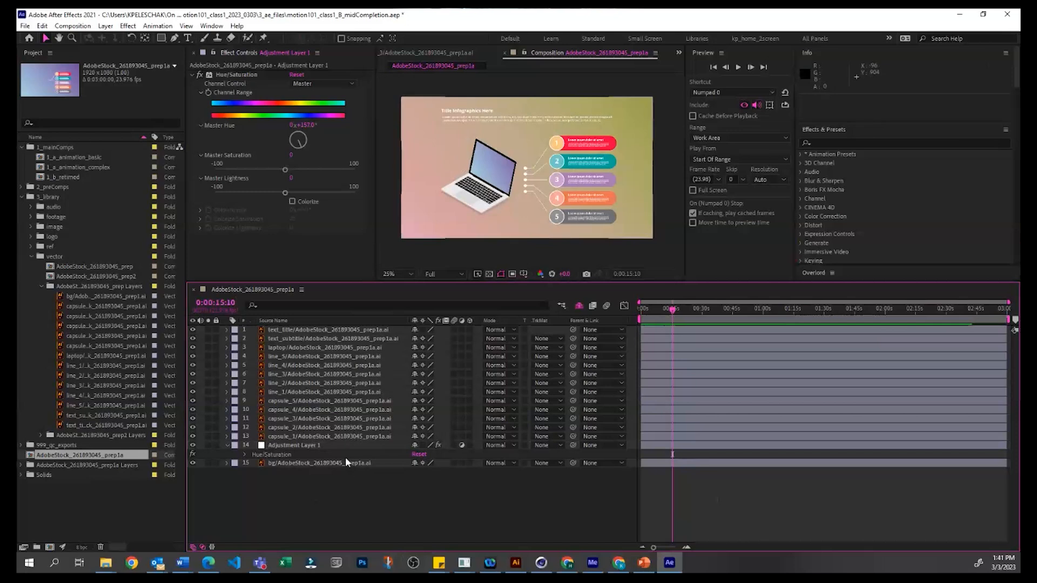
# Step: Delete the adjustment layer sitting above the bg layer
pyautogui.click(341, 446)
pyautogui.press('Delete')
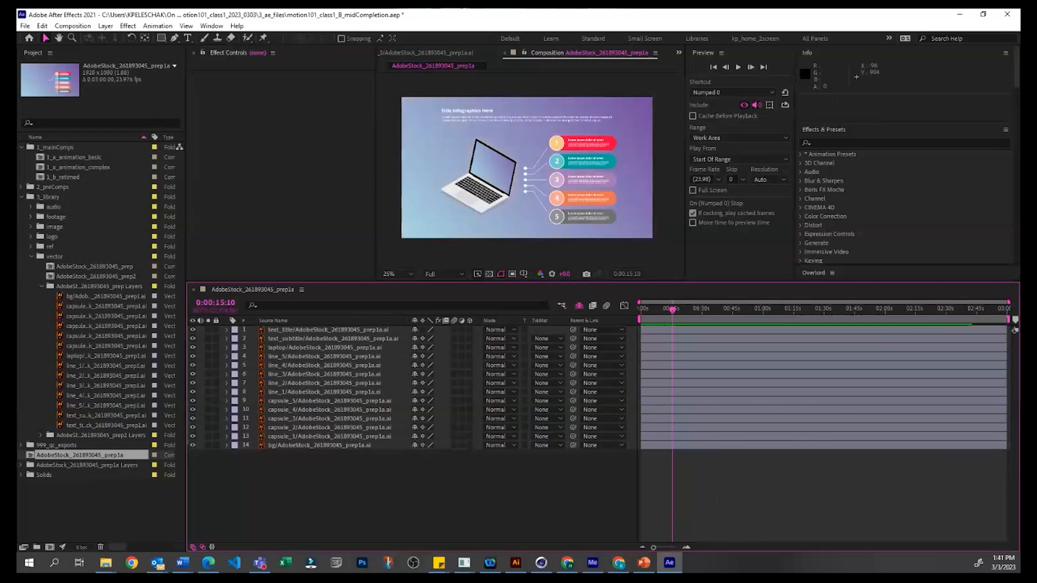
pyautogui.click(644, 563)
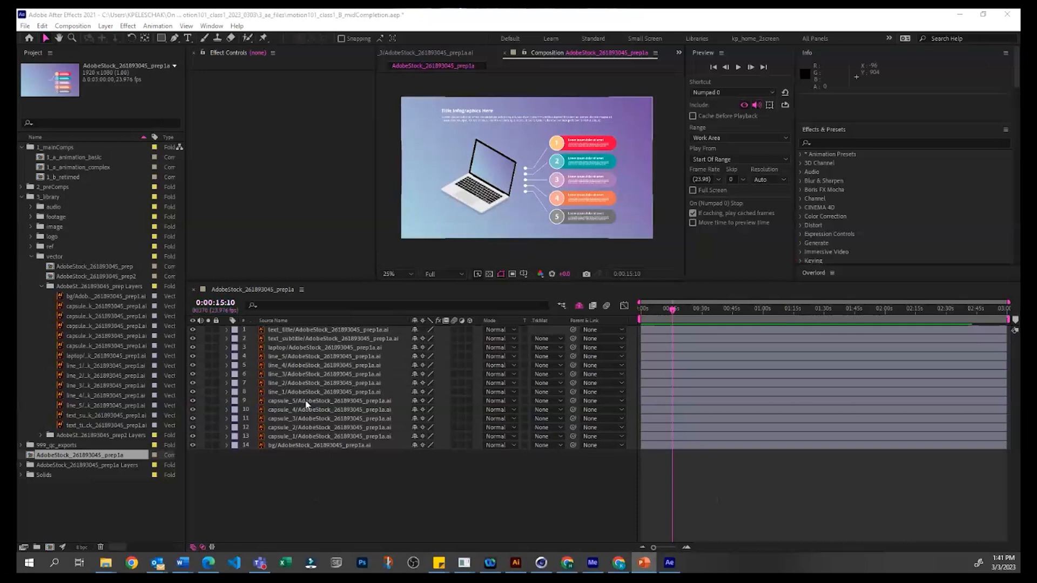
# Step: Move the current time to 0:00:00:06, near the start of the timeline
pyautogui.click(310, 462)
pyautogui.moveTo(643, 311)
pyautogui.mouseDown()
pyautogui.moveTo(737, 308)
pyautogui.moveTo(667, 308)
pyautogui.moveTo(699, 313)
pyautogui.moveTo(655, 321)
pyautogui.moveTo(642, 312)
pyautogui.mouseUp()
pyautogui.click(260, 168)
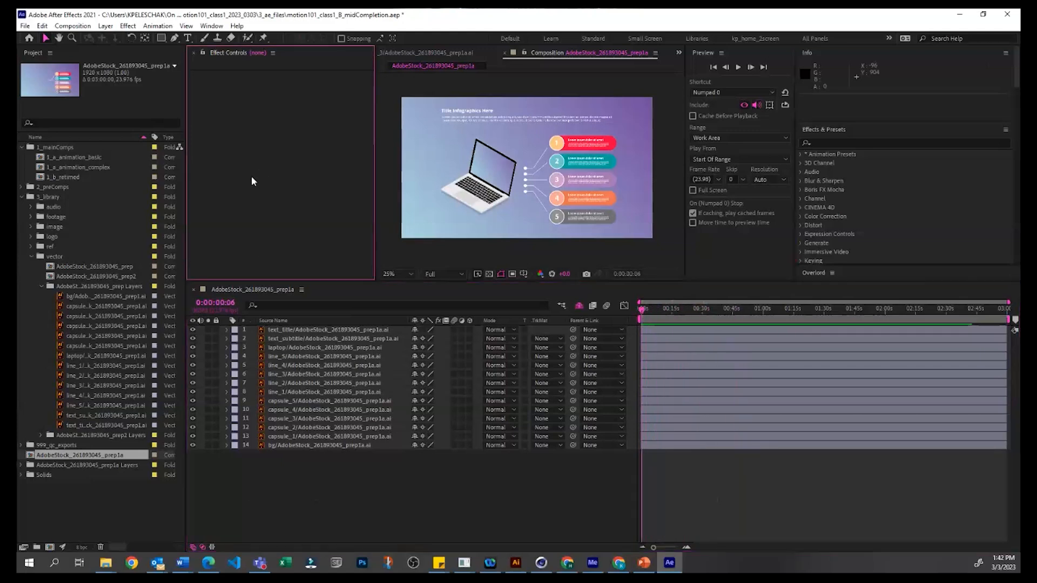
# Step: Collapse the 3_library folder in the project's item list
pyautogui.click(284, 491)
pyautogui.click(20, 197)
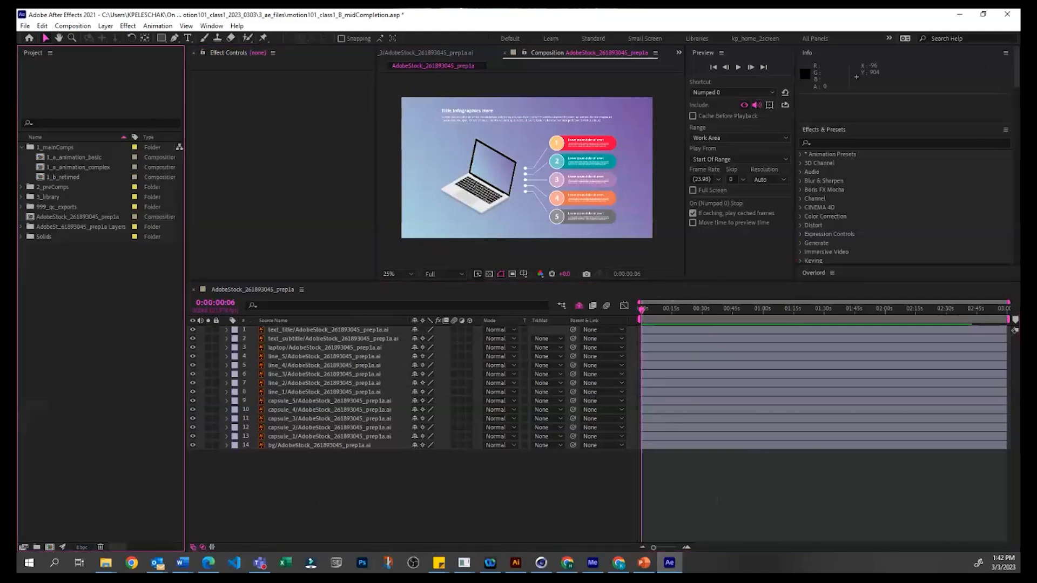
pyautogui.click(321, 471)
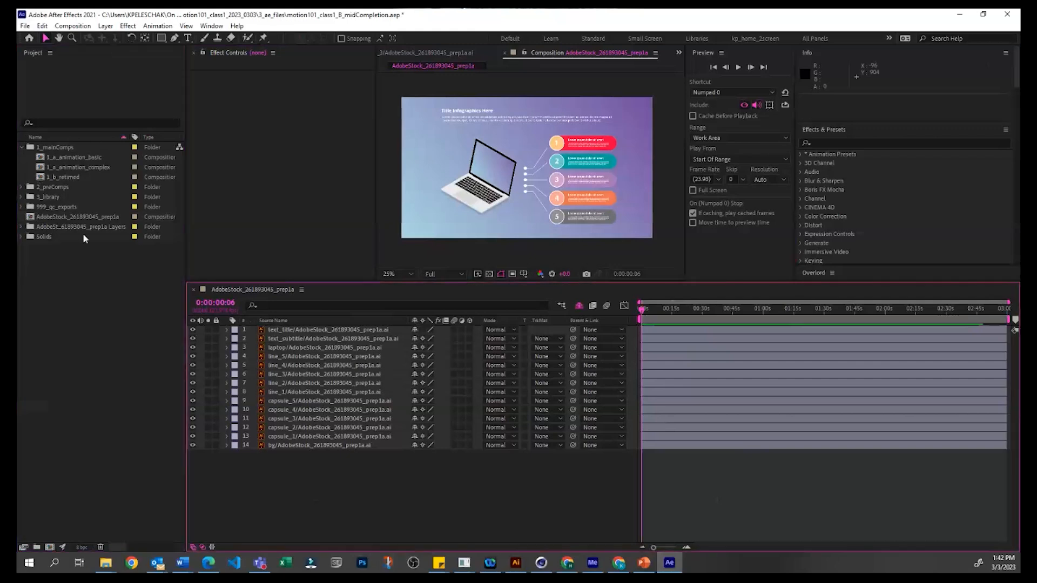
pyautogui.click(74, 216)
pyautogui.click(74, 349)
pyautogui.click(70, 216)
pyautogui.click(71, 295)
pyautogui.click(72, 147)
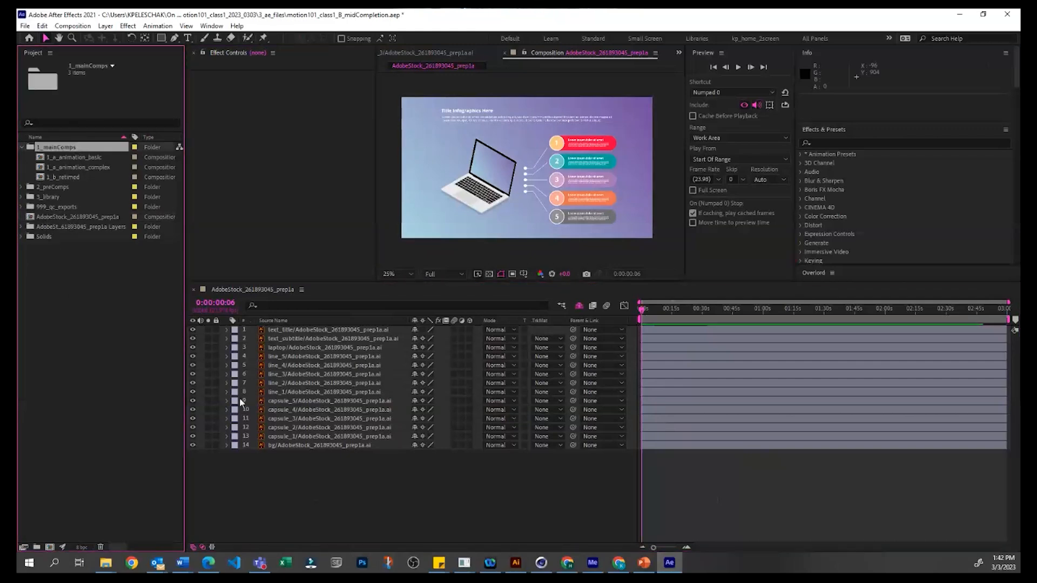
pyautogui.click(60, 307)
pyautogui.click(68, 148)
pyautogui.click(65, 297)
pyautogui.click(61, 144)
pyautogui.click(100, 28)
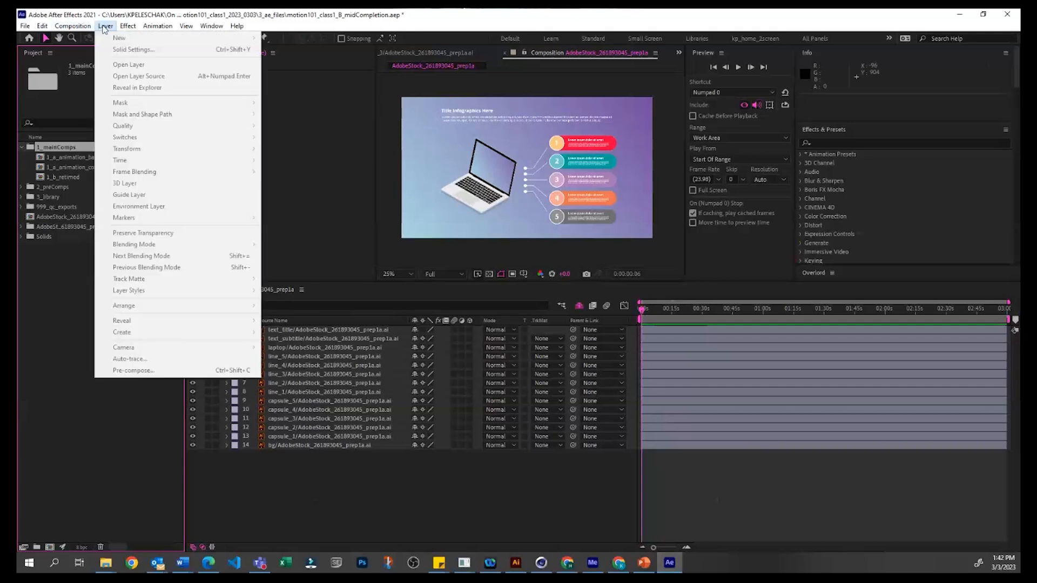
pyautogui.click(58, 324)
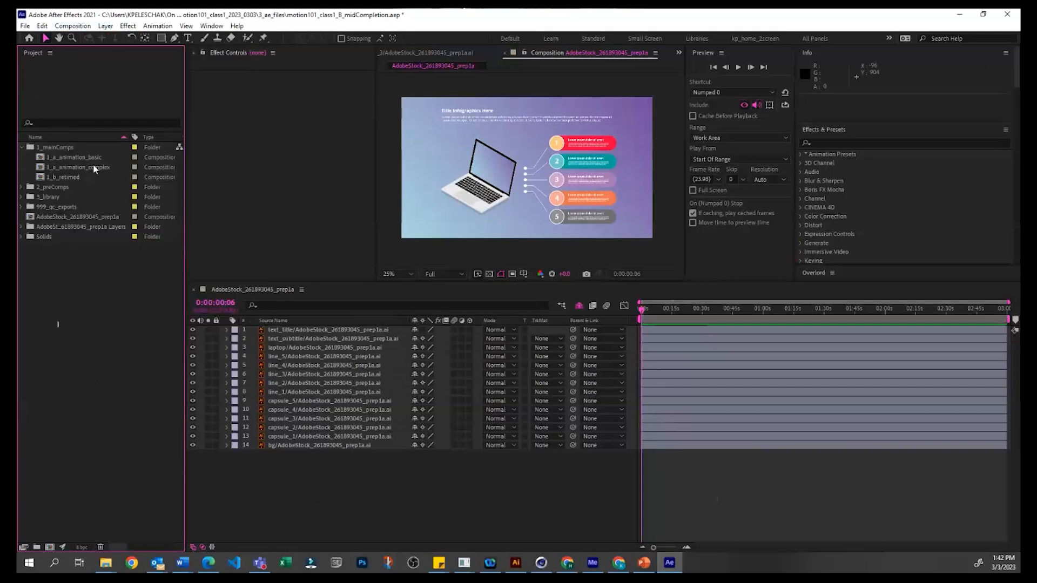
# Step: Open the settings for a new composition and review the available frame rate options
pyautogui.click(106, 26)
pyautogui.moveTo(62, 27)
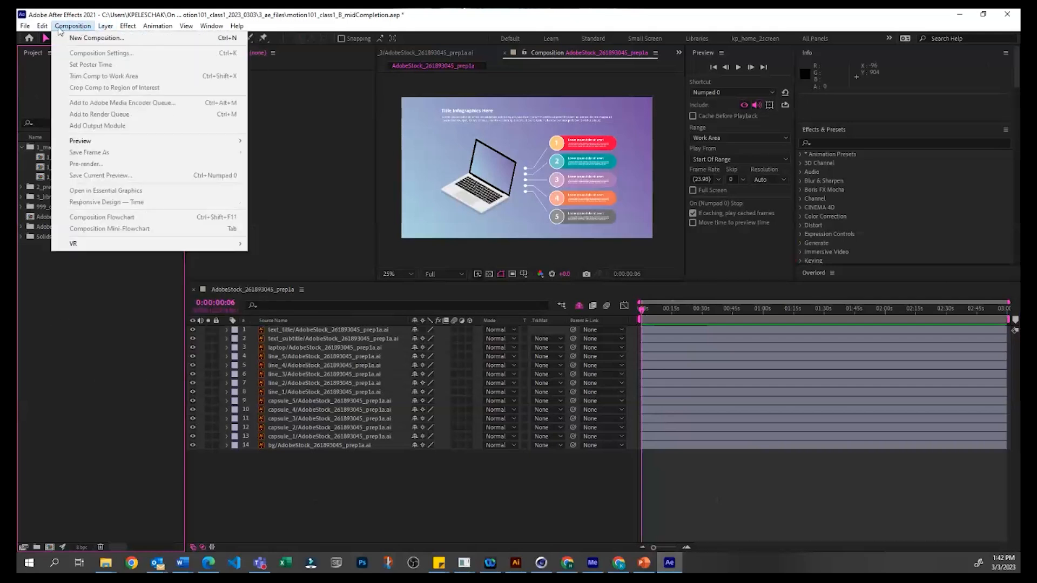
pyautogui.click(78, 38)
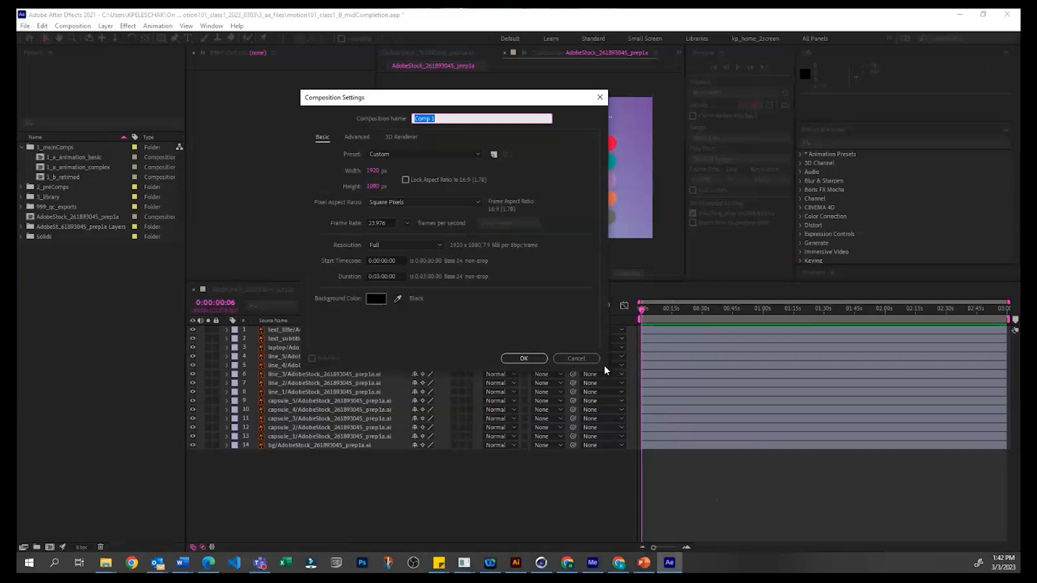
pyautogui.moveTo(528, 101); pyautogui.dragTo(602, 152)
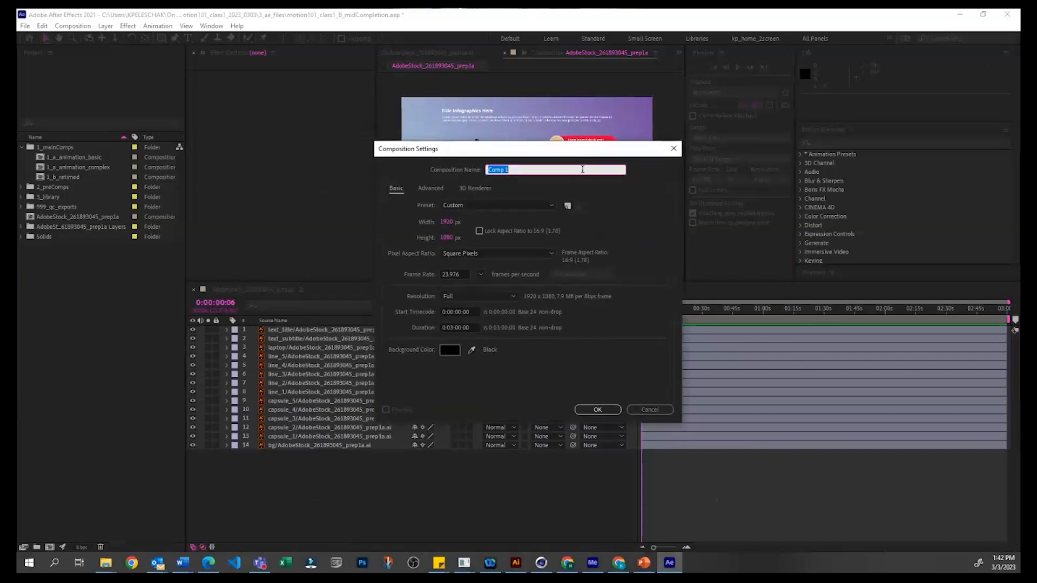
pyautogui.click(478, 274)
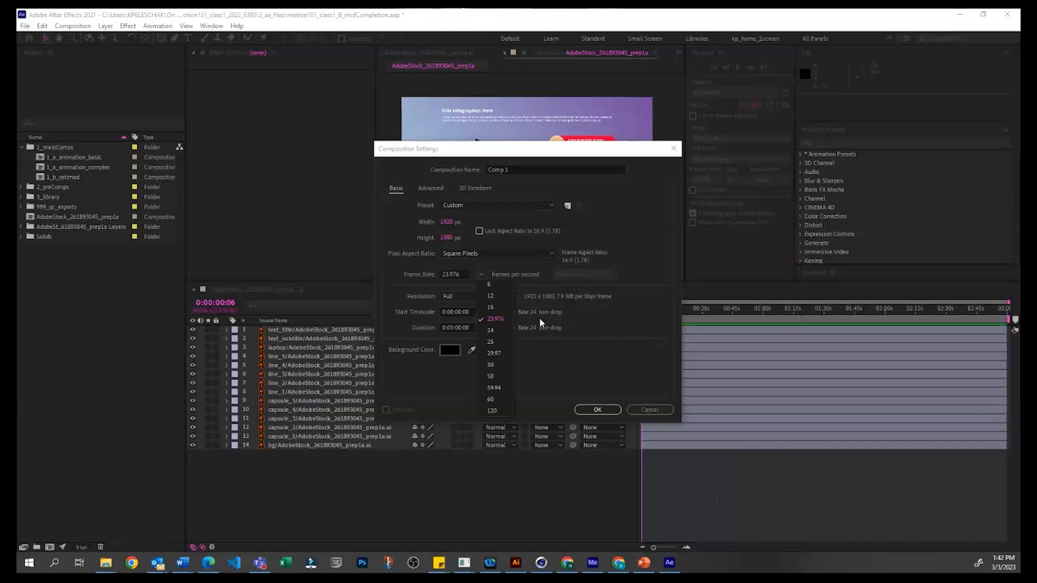
pyautogui.click(548, 332)
# Step: Try the PAL D1/DV and UHD 8K 23.976 presets for the new composition
pyautogui.click(550, 206)
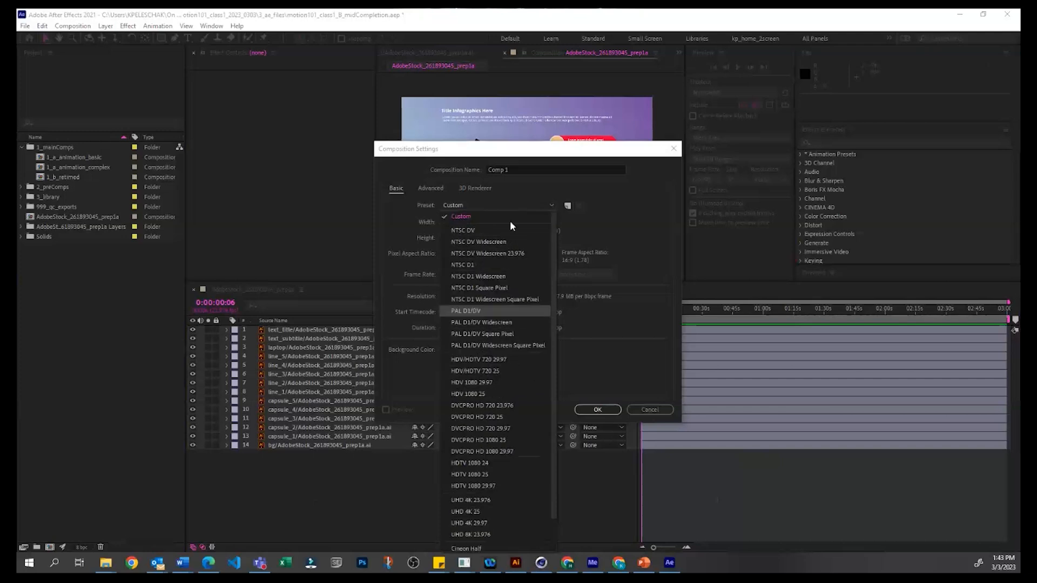
pyautogui.click(475, 311)
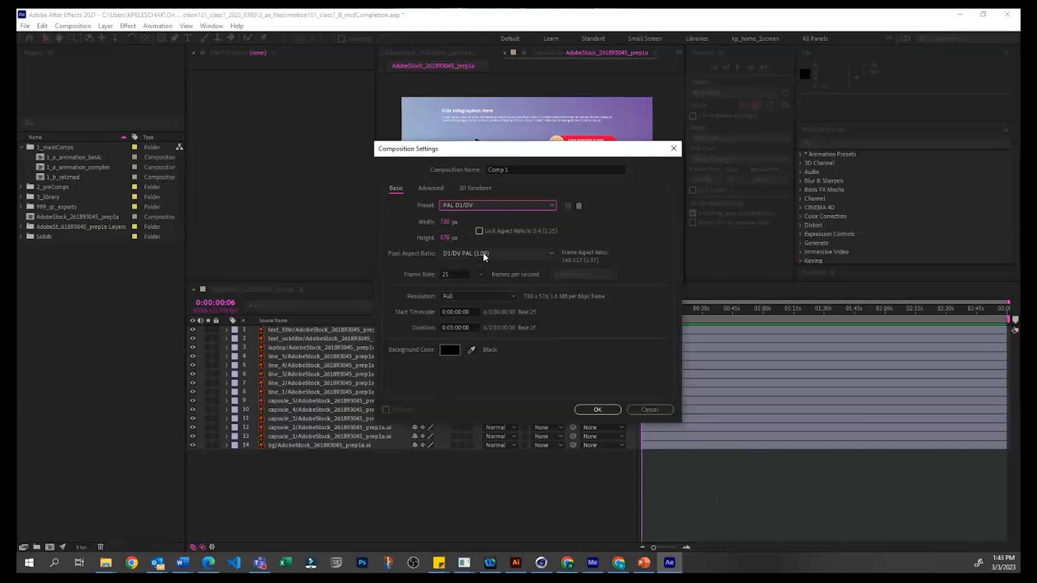
pyautogui.click(500, 205)
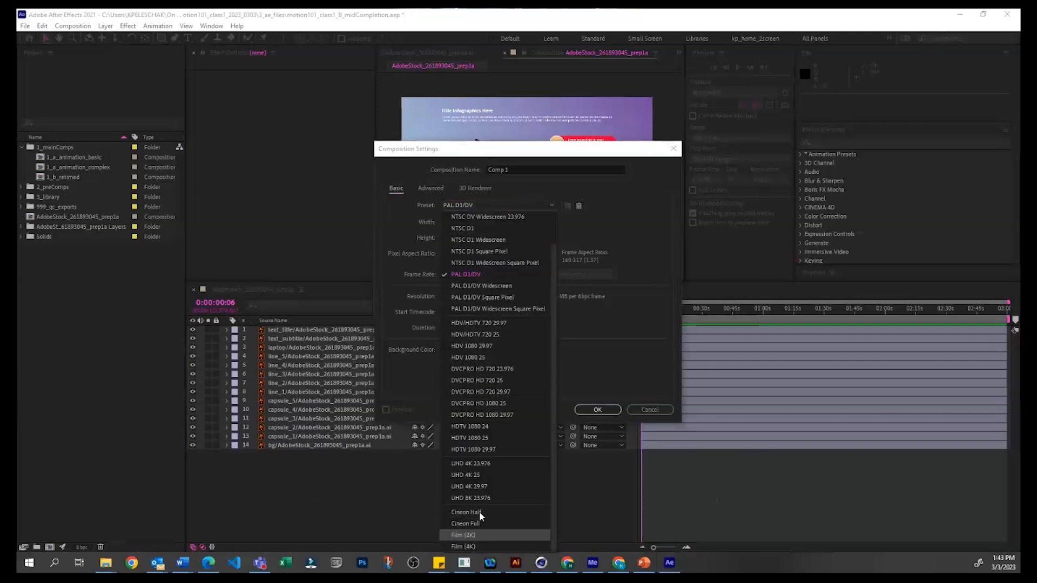
pyautogui.click(487, 498)
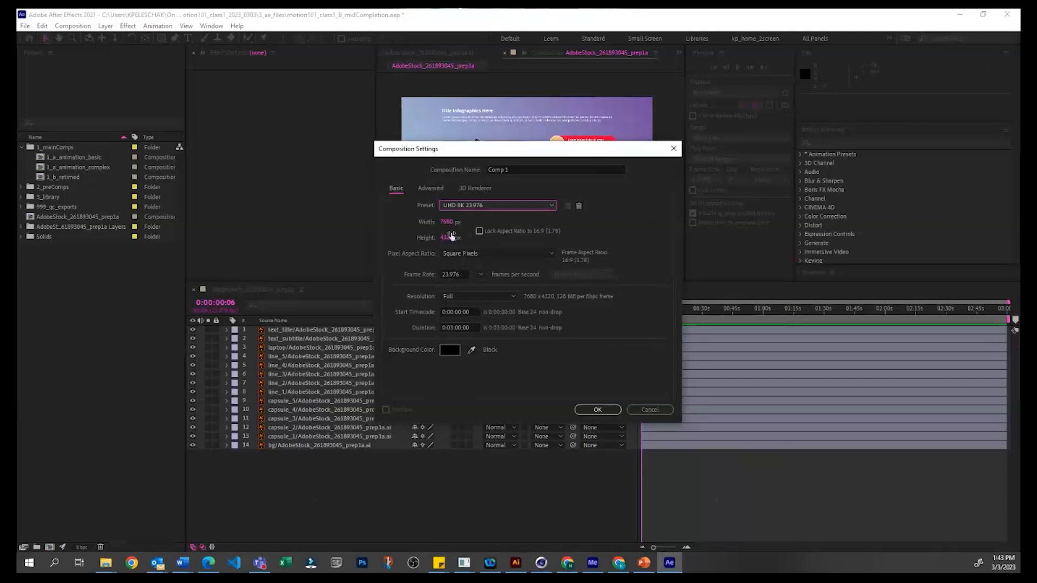
# Step: Try a custom frame size of 8064 px wide by 2380 px high for the new composition
pyautogui.moveTo(446, 222); pyautogui.dragTo(100, 323)
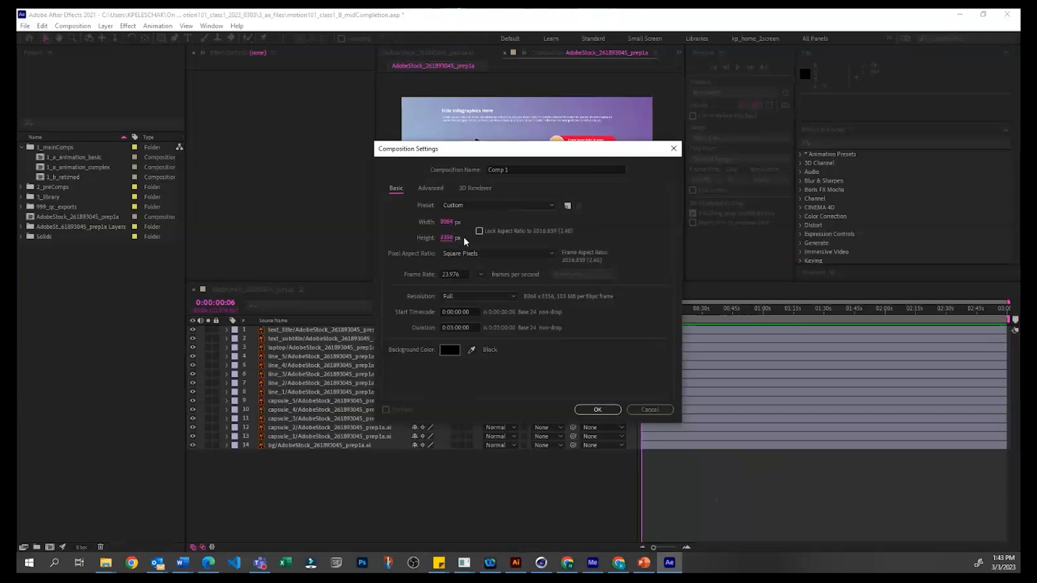
pyautogui.moveTo(447, 238); pyautogui.dragTo(379, 231)
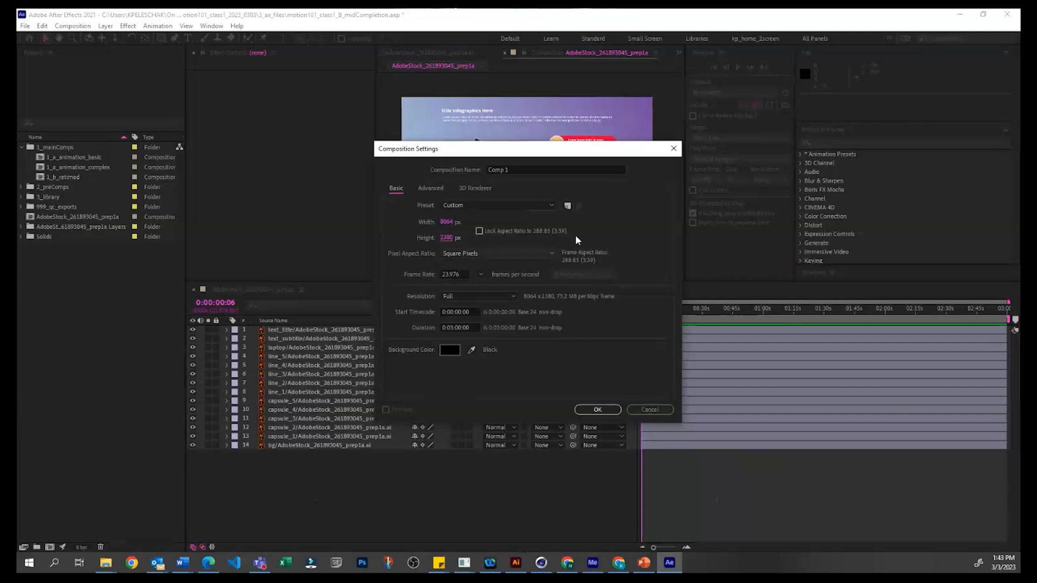
pyautogui.moveTo(605, 155); pyautogui.dragTo(624, 155)
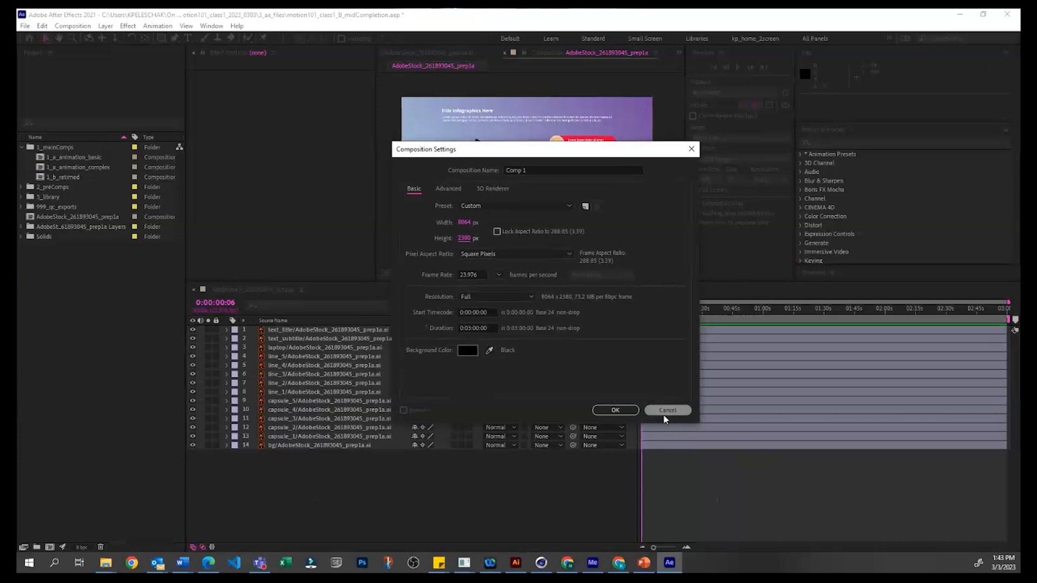
pyautogui.moveTo(595, 148); pyautogui.dragTo(607, 183)
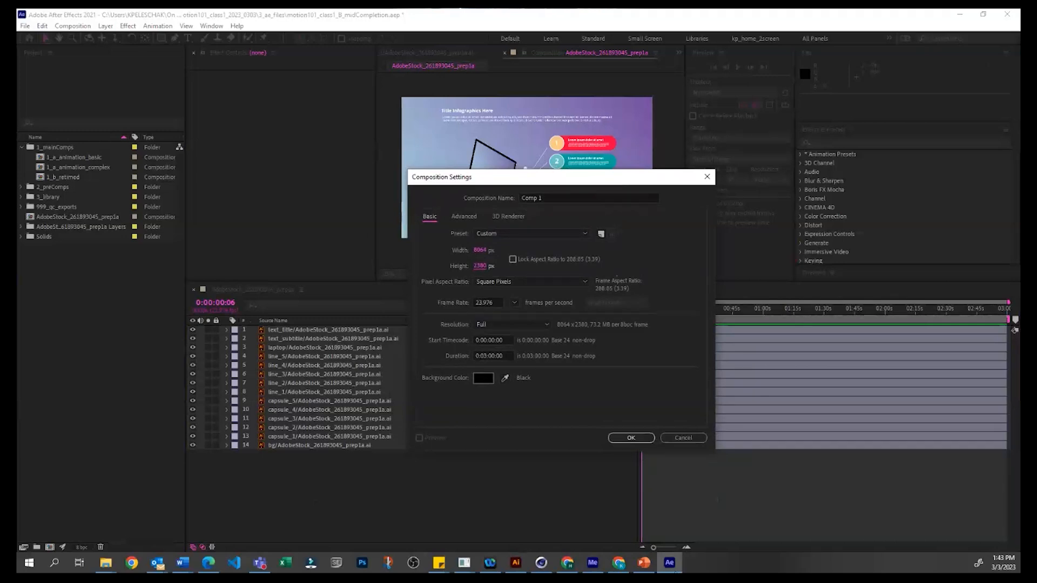
# Step: Switch to Illustrator and convert the AdobeStock_261893045_prep1a.ai document's color mode to CMYK Color
pyautogui.hotkey('alt', 'Tab')
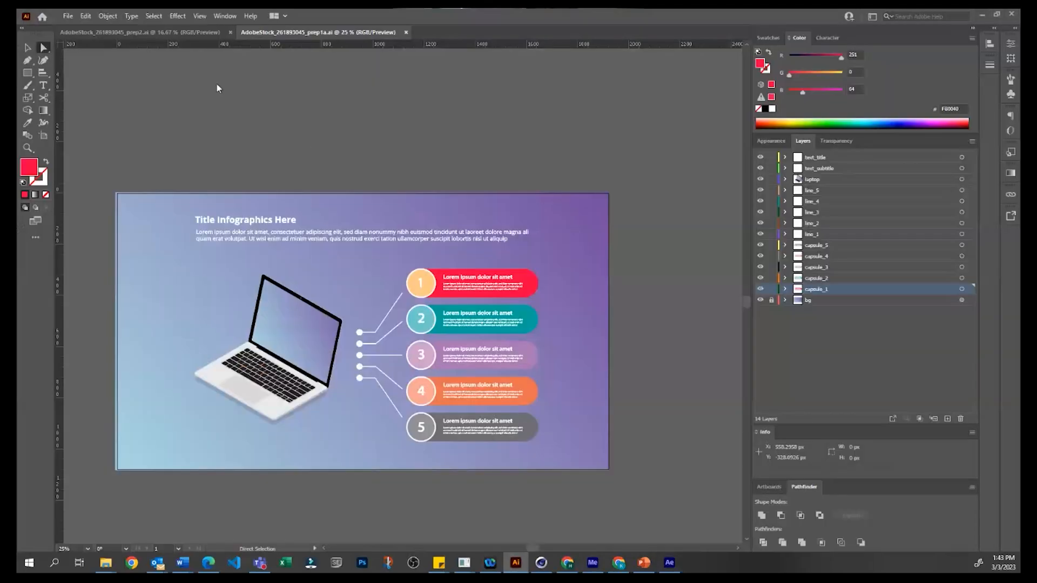
pyautogui.click(67, 15)
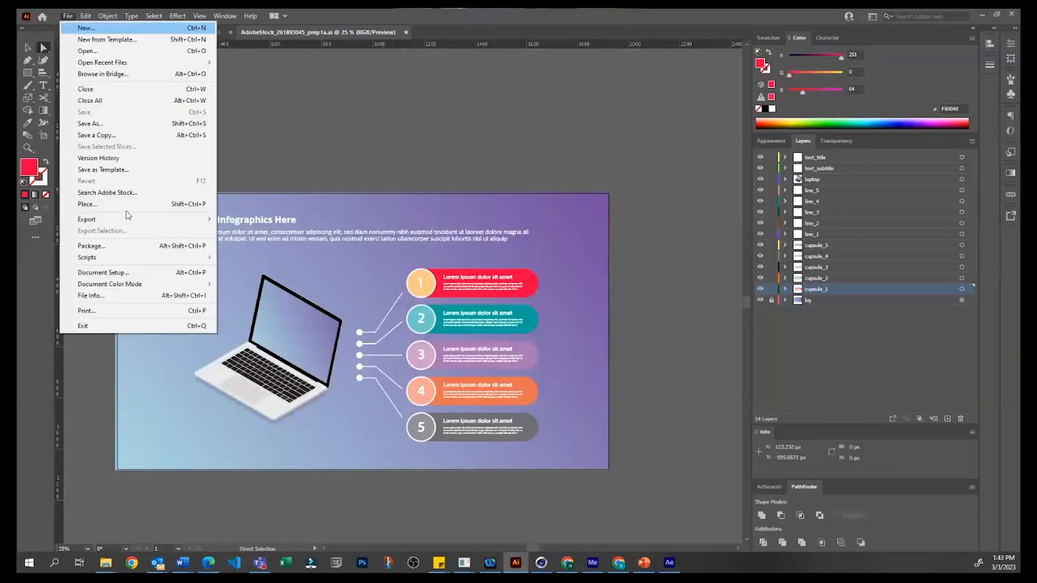
pyautogui.moveTo(140, 284)
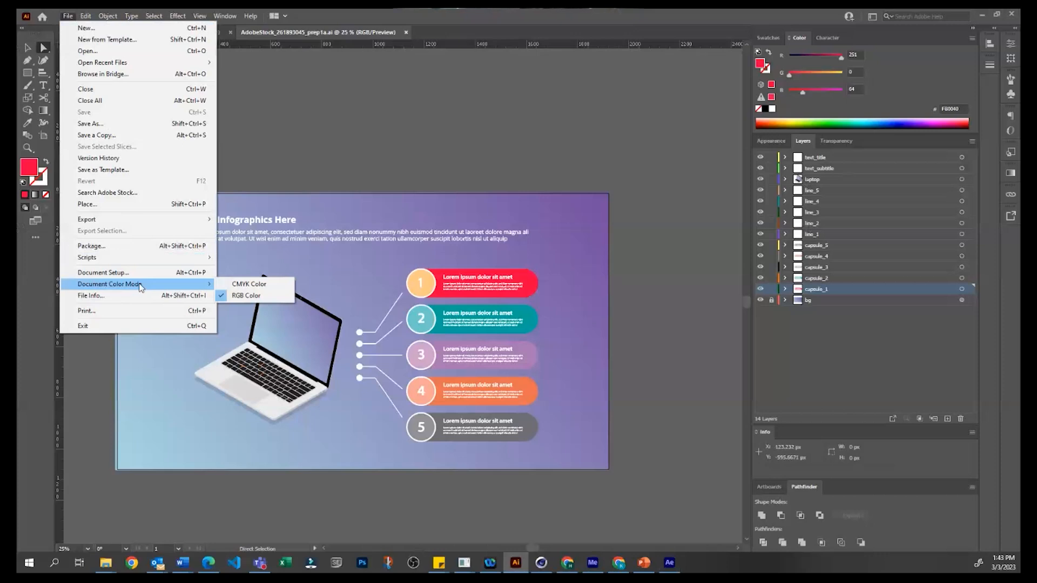
pyautogui.click(264, 294)
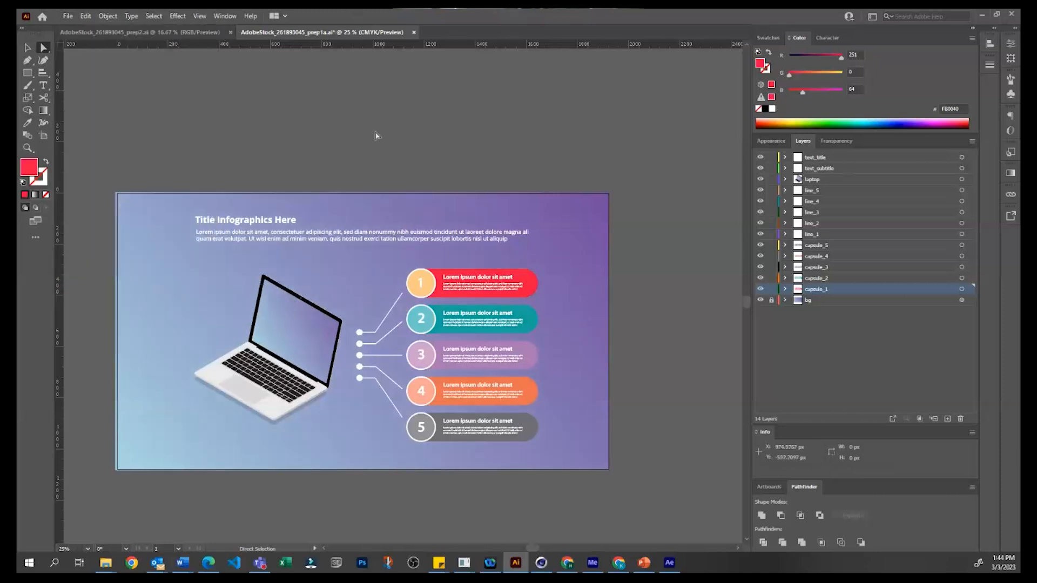
# Step: Set the Illustrator document's color mode back to RGB Color
pyautogui.click(86, 17)
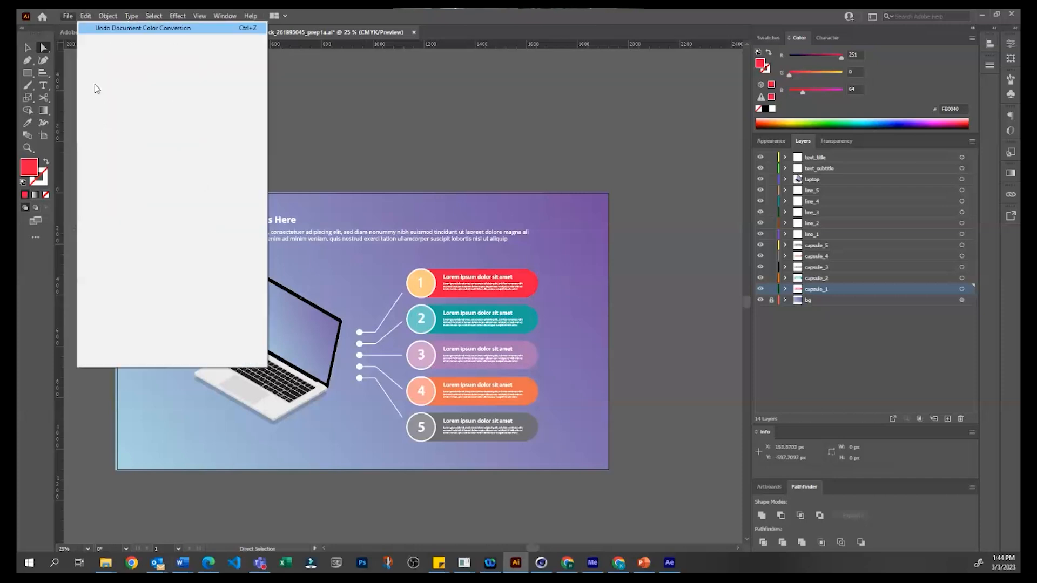
pyautogui.moveTo(67, 16)
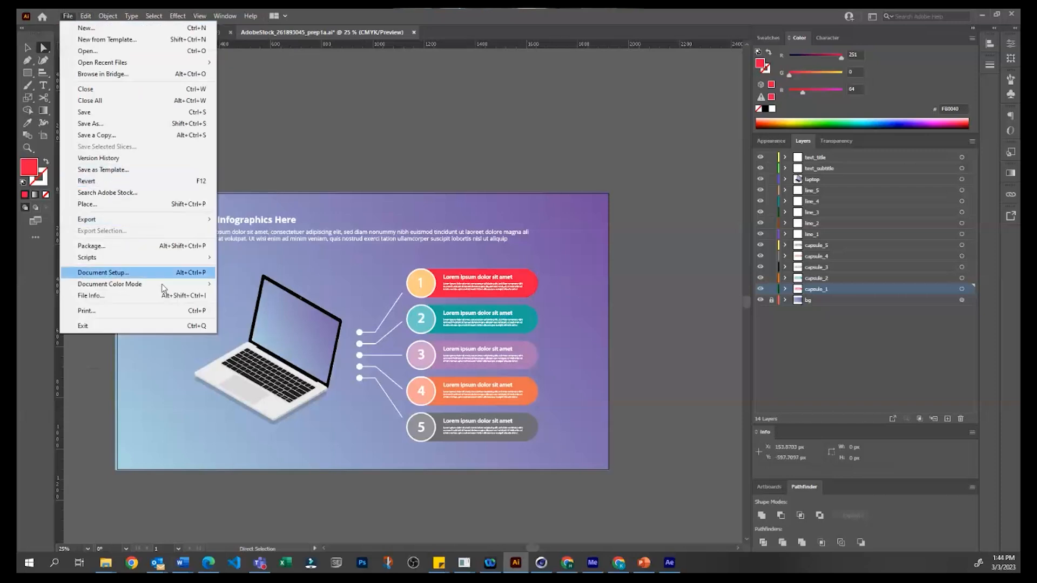
pyautogui.click(253, 296)
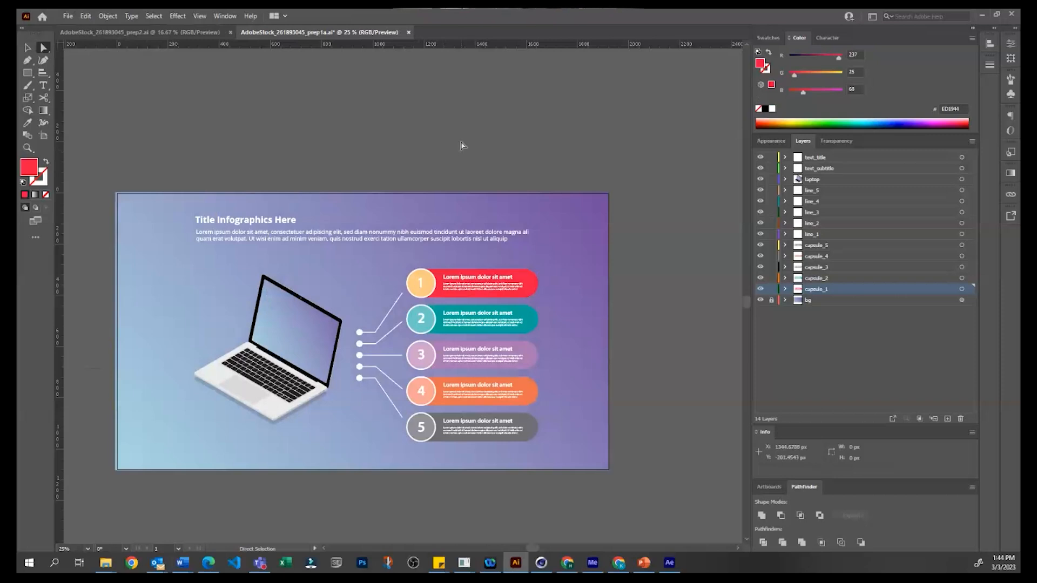
# Step: Return to After Effects and cancel the new composition's settings
pyautogui.click(983, 13)
pyautogui.click(673, 435)
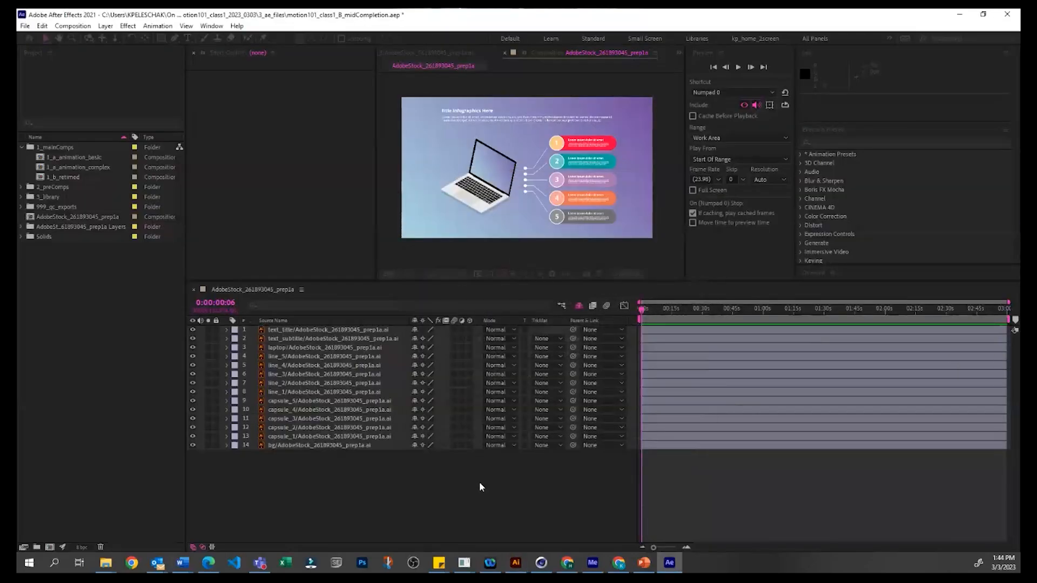
pyautogui.click(59, 319)
pyautogui.click(69, 125)
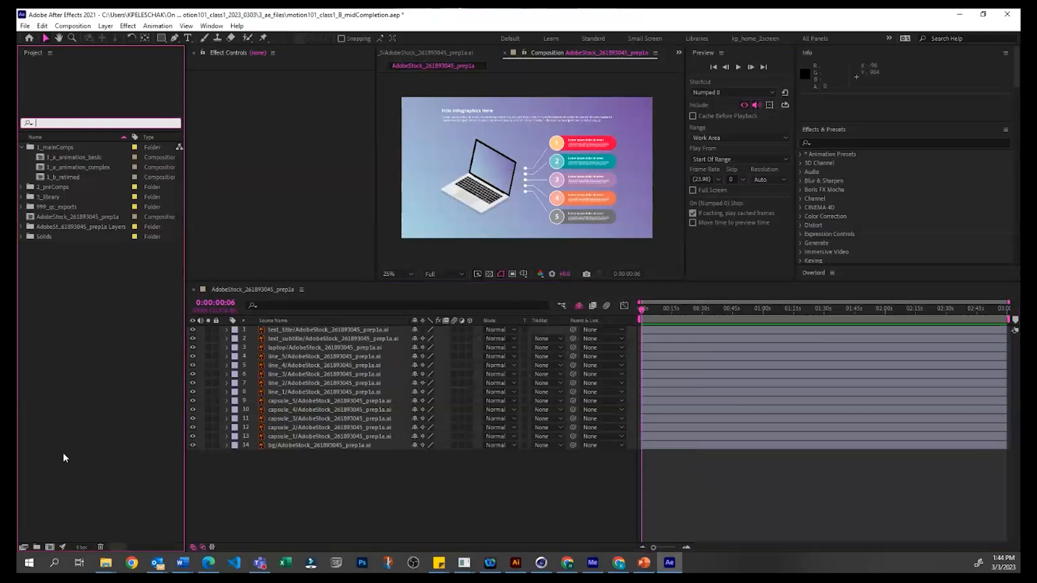
pyautogui.click(355, 455)
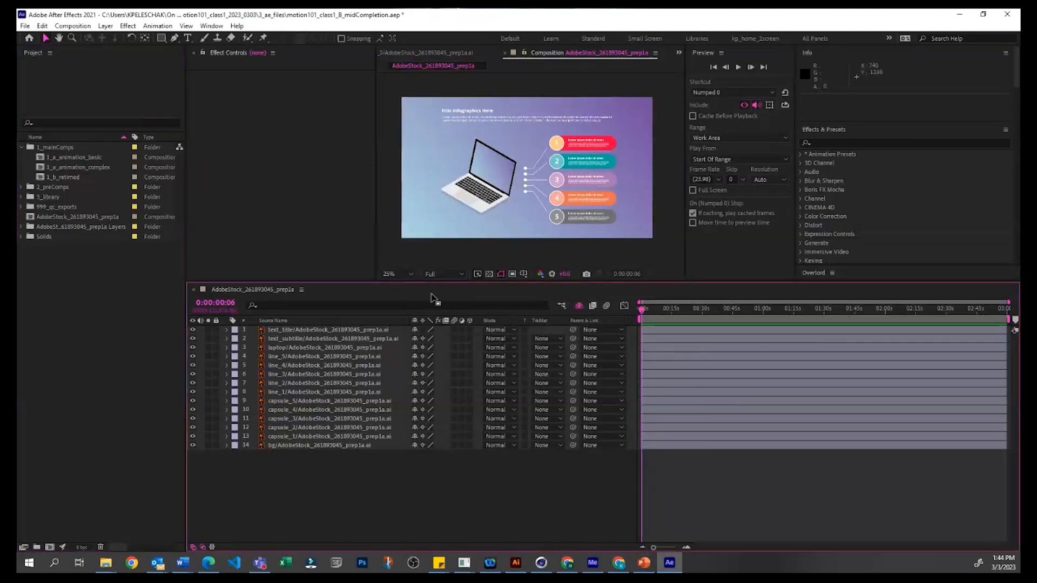
# Step: View the composition's Red, Green and Blue channels one after another
pyautogui.click(540, 274)
pyautogui.click(573, 302)
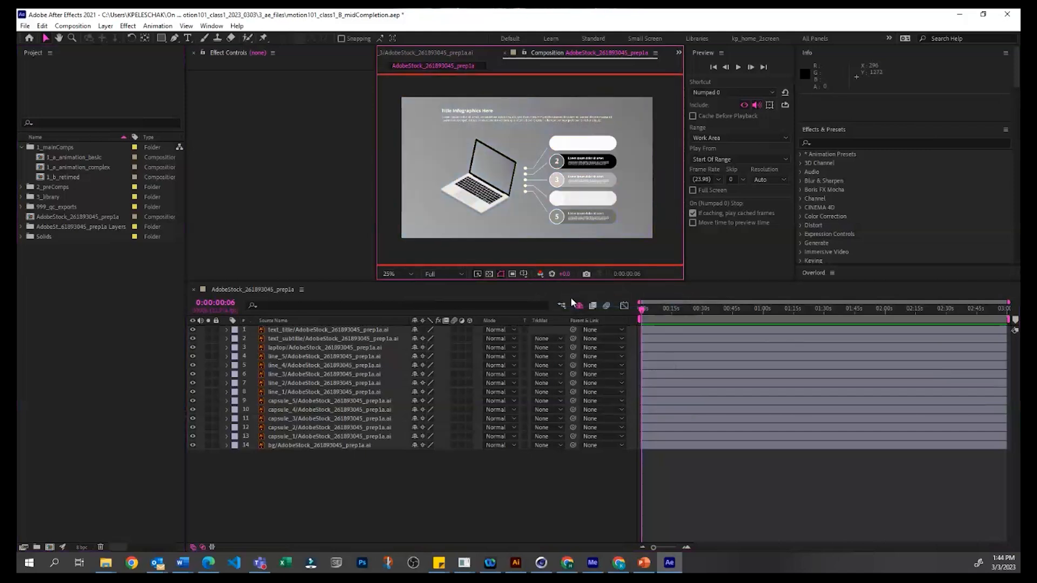
pyautogui.click(540, 274)
pyautogui.click(545, 310)
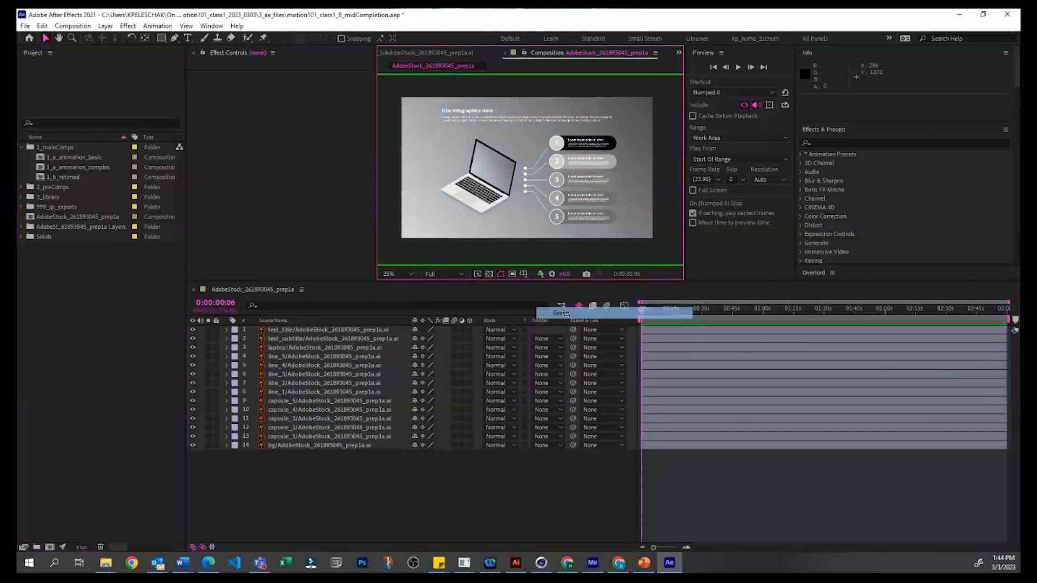
pyautogui.click(539, 274)
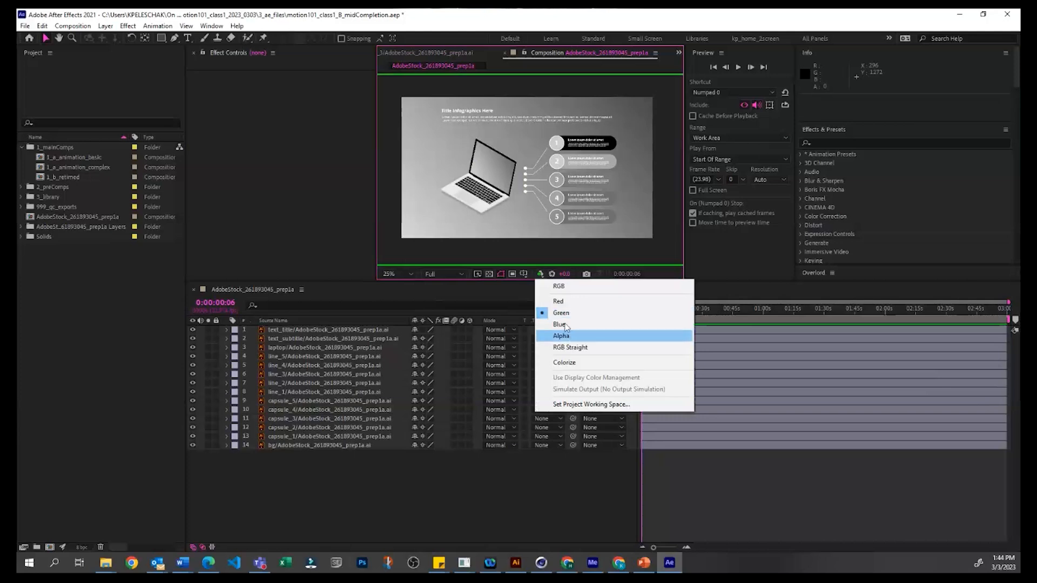
pyautogui.click(547, 331)
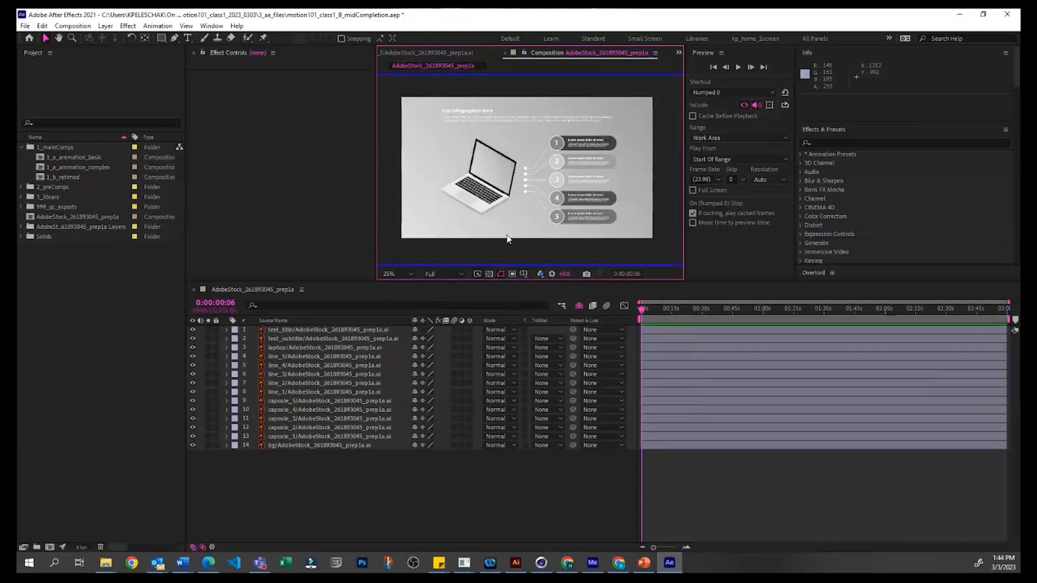
pyautogui.click(540, 274)
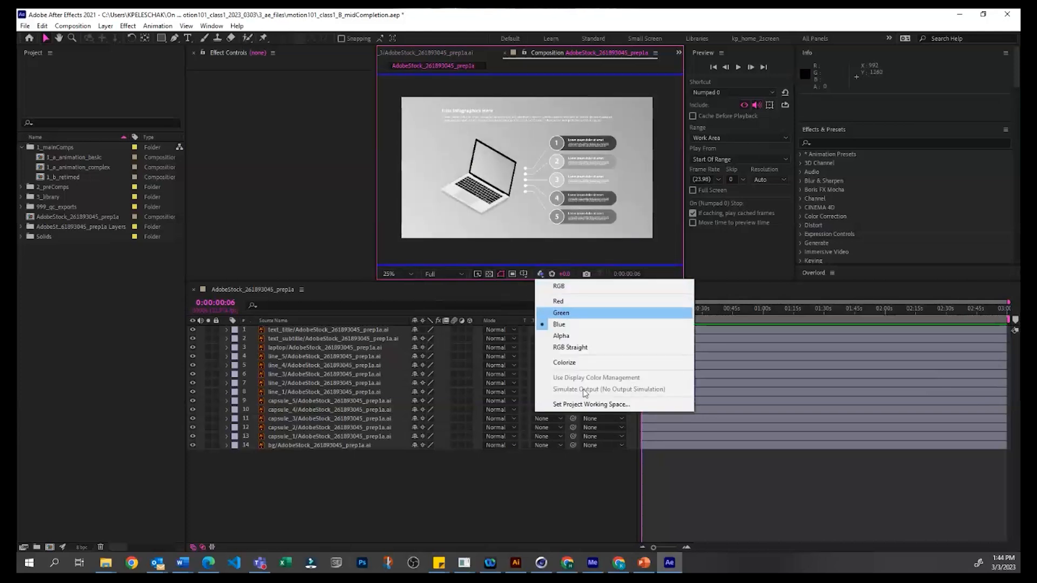
pyautogui.click(783, 497)
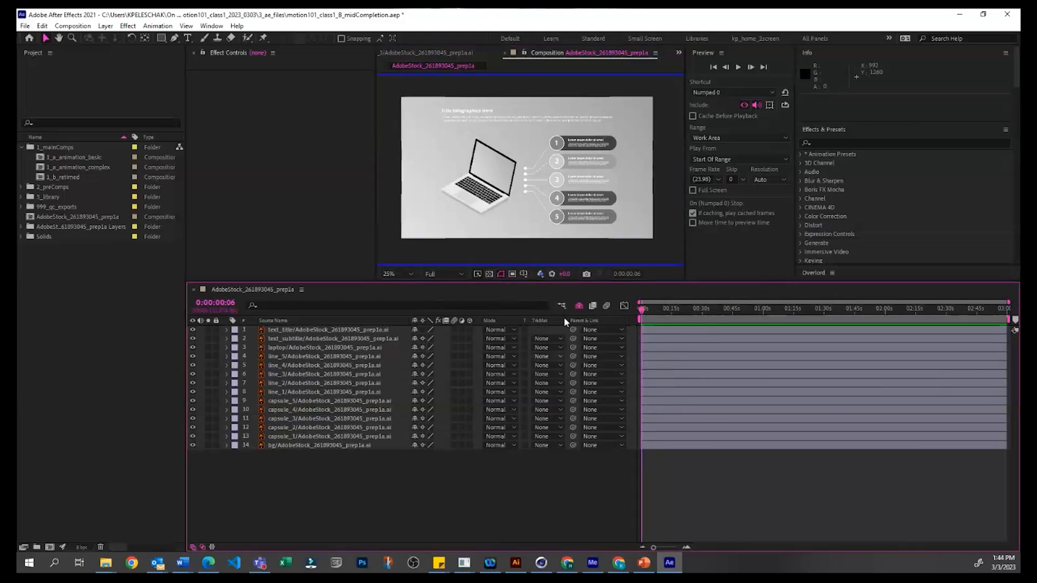
# Step: Set the composition's channel display back to RGB
pyautogui.click(540, 273)
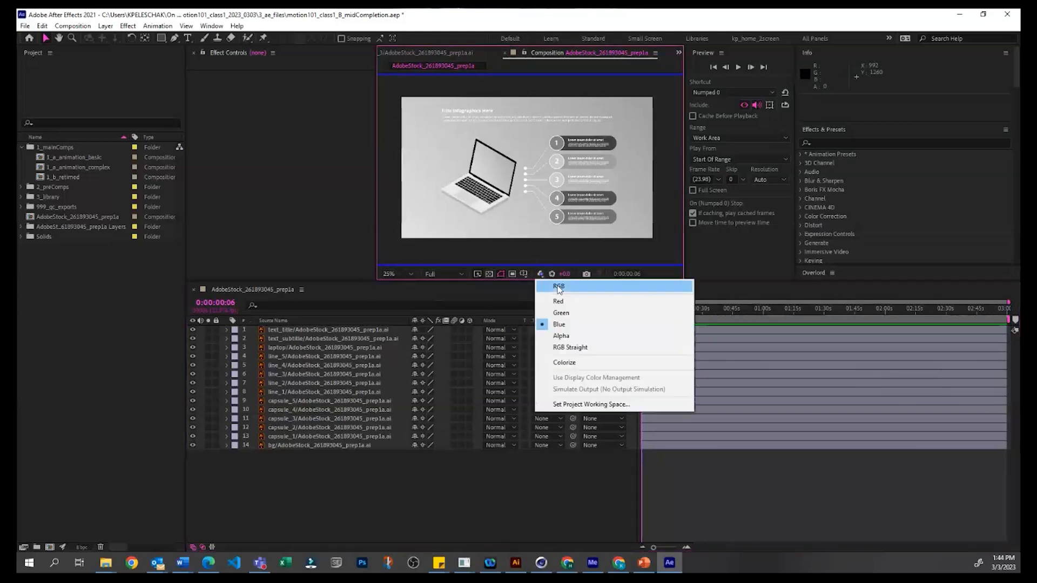
pyautogui.click(549, 282)
pyautogui.click(562, 494)
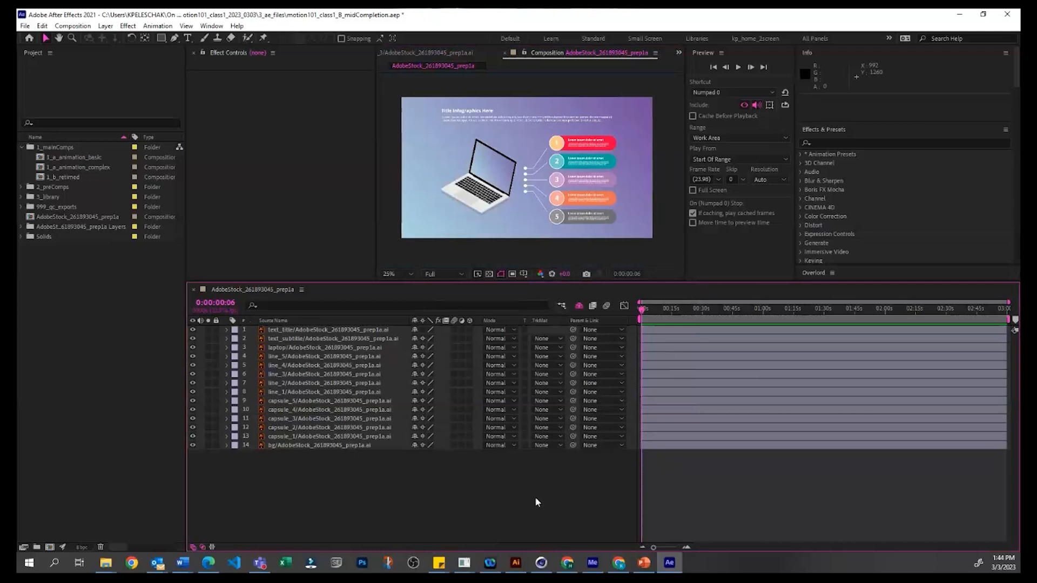
pyautogui.click(67, 312)
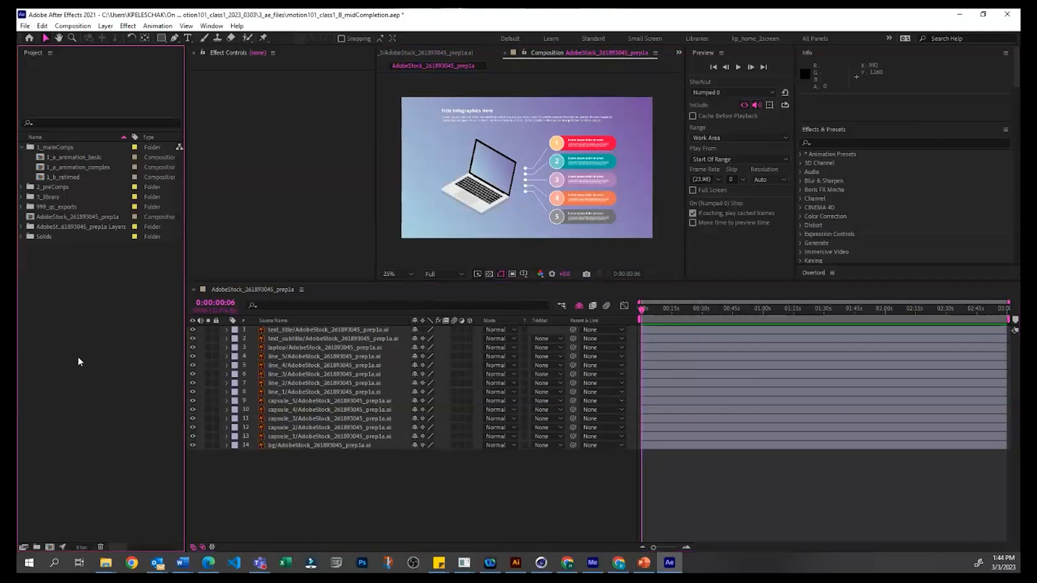
pyautogui.click(503, 476)
pyautogui.click(273, 204)
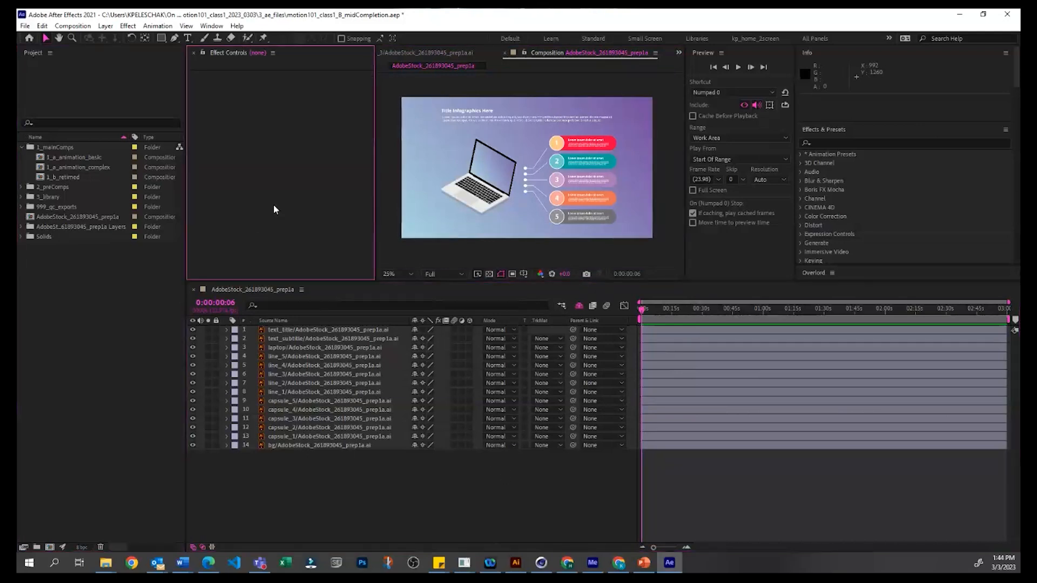
pyautogui.click(427, 528)
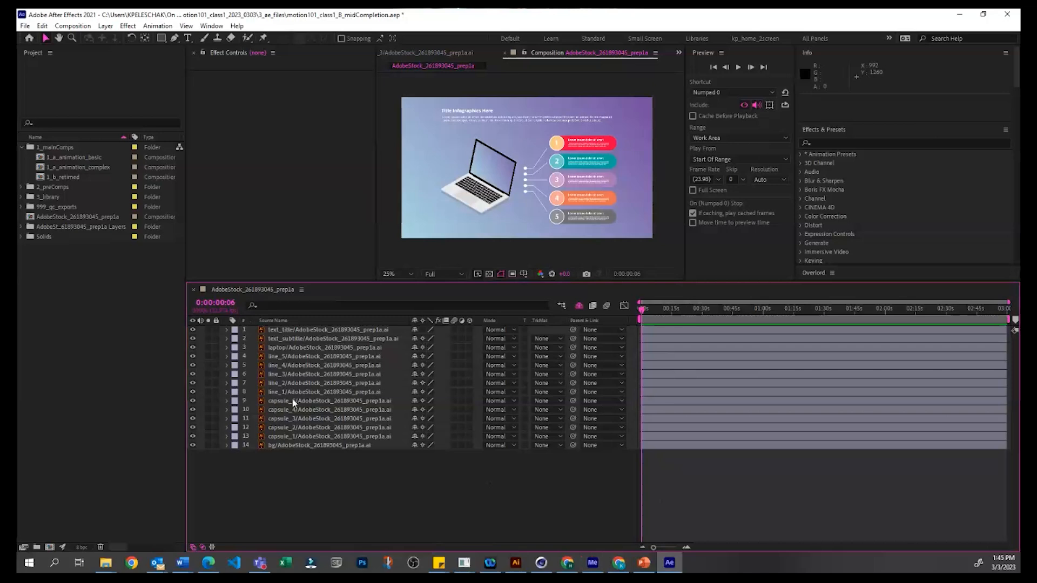
# Step: Create a new composition with a duration of 10 seconds
pyautogui.click(156, 140)
pyautogui.click(268, 182)
pyautogui.click(407, 478)
pyautogui.click(104, 315)
pyautogui.hotkey('ctrl', 'n')
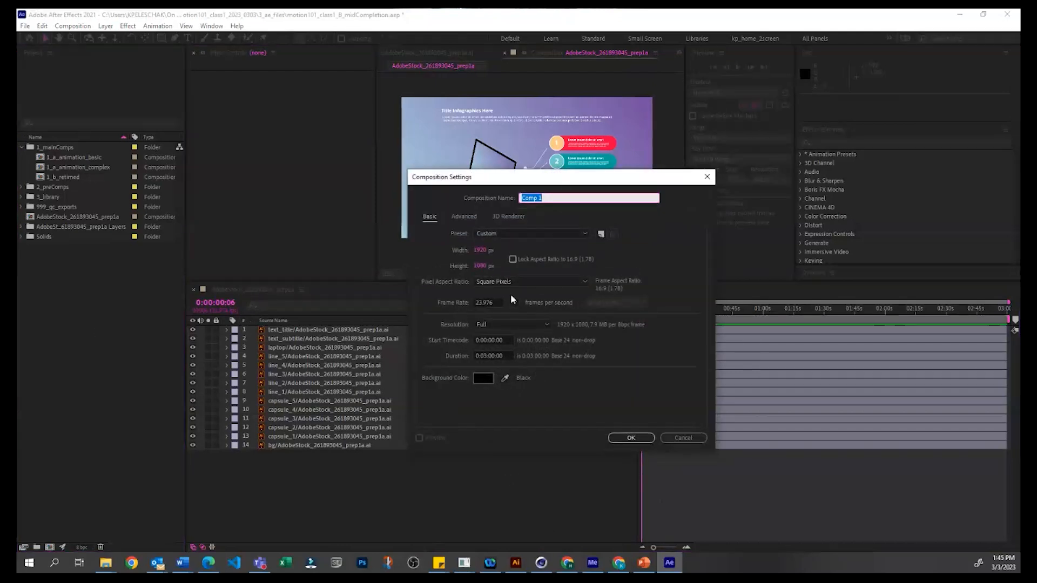
pyautogui.click(487, 356)
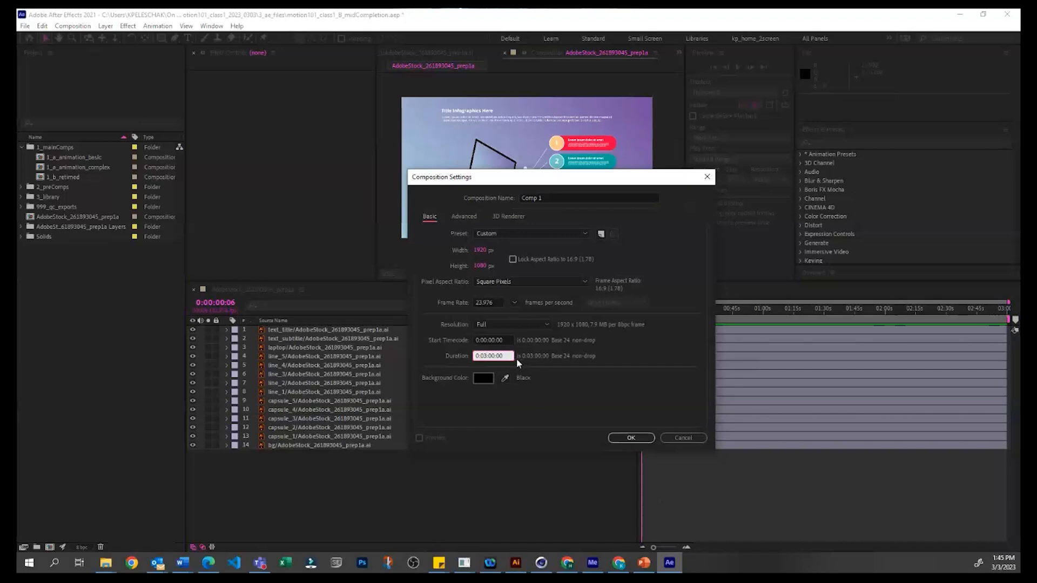
pyautogui.write('0')
pyautogui.press('Right')
pyautogui.hotkey('shift', 'Right')
pyautogui.hotkey('shift', 'Right')
pyautogui.click(491, 356)
pyautogui.write('1')
pyautogui.press('Return')
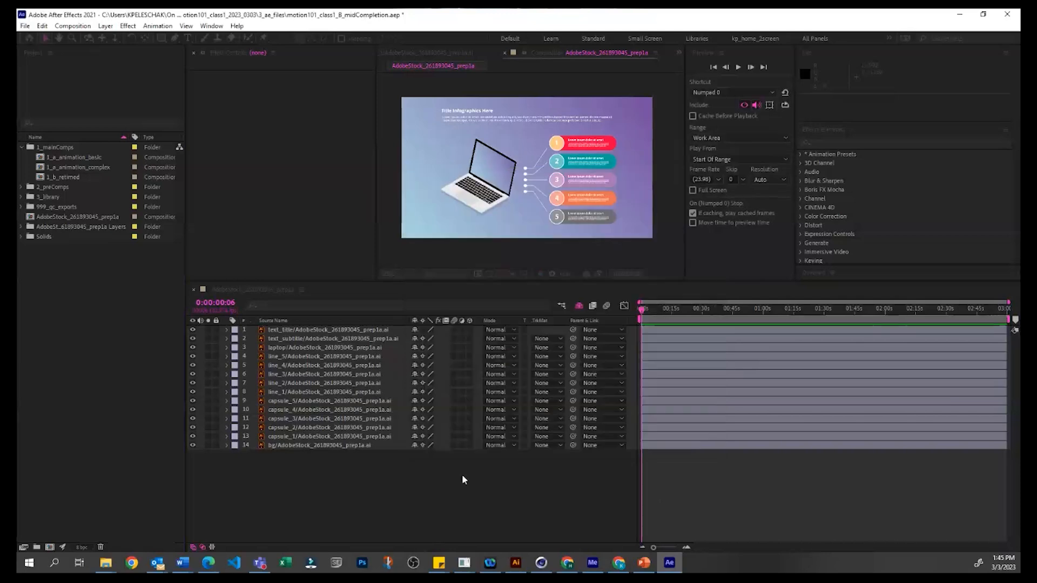
# Step: Rename the new Comp 1 composition as first_comp in the project
pyautogui.click(151, 316)
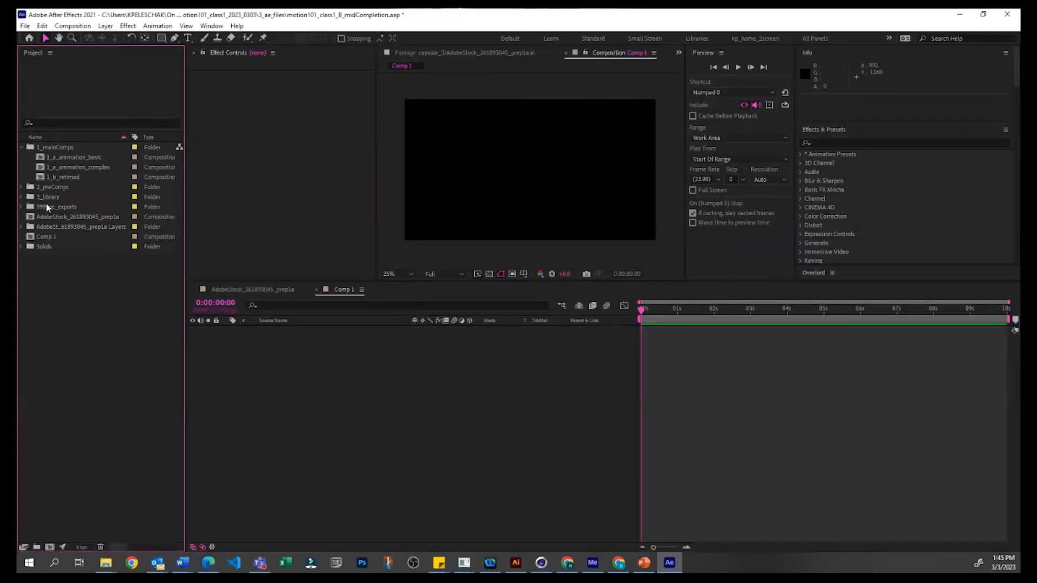
pyautogui.click(37, 236)
pyautogui.click(51, 308)
pyautogui.click(46, 238)
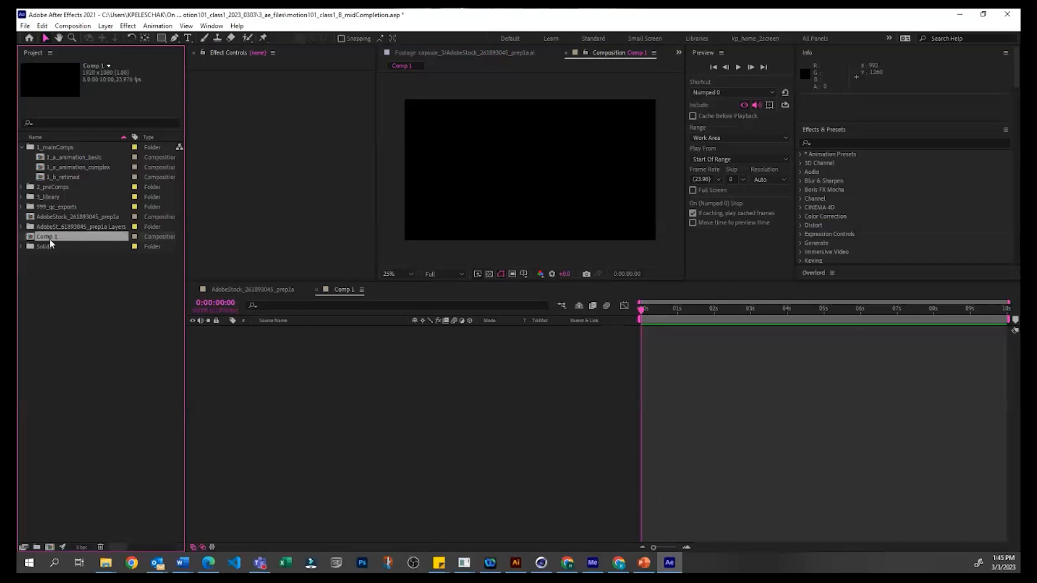
pyautogui.rightClick(50, 238)
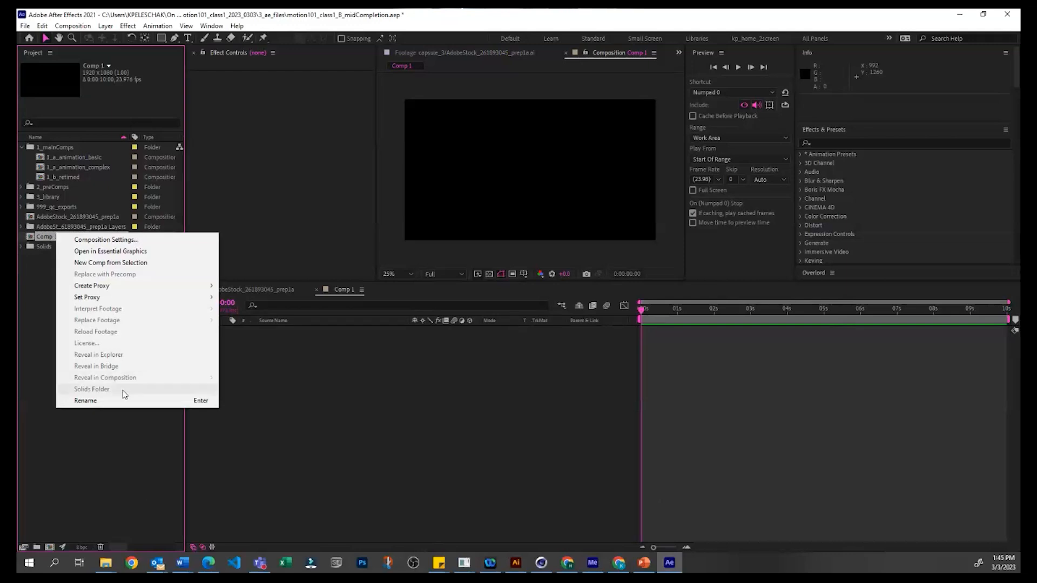
pyautogui.click(40, 246)
pyautogui.click(47, 236)
pyautogui.press('Return')
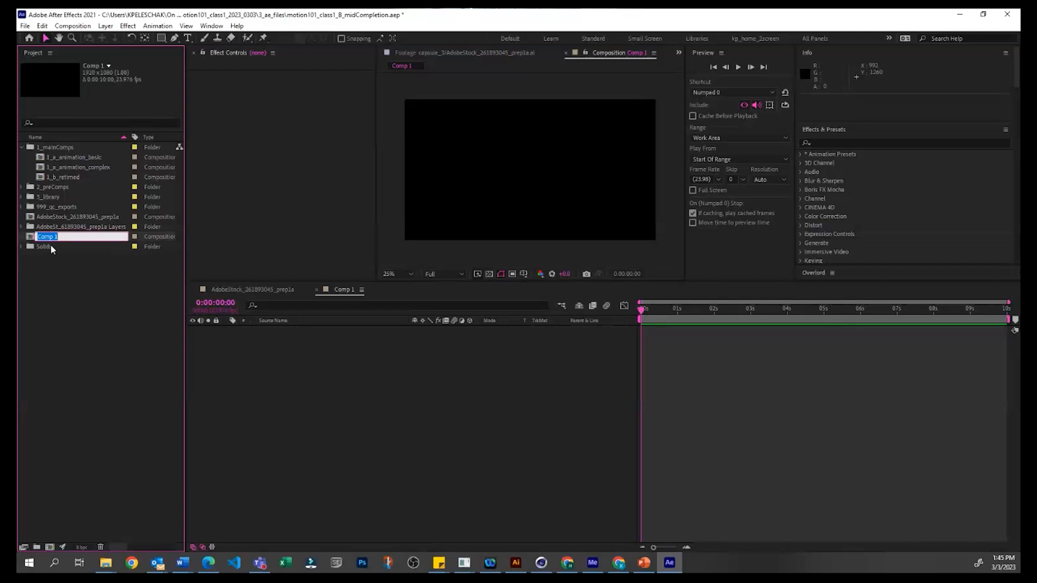
pyautogui.write('first_comp')
pyautogui.click(49, 287)
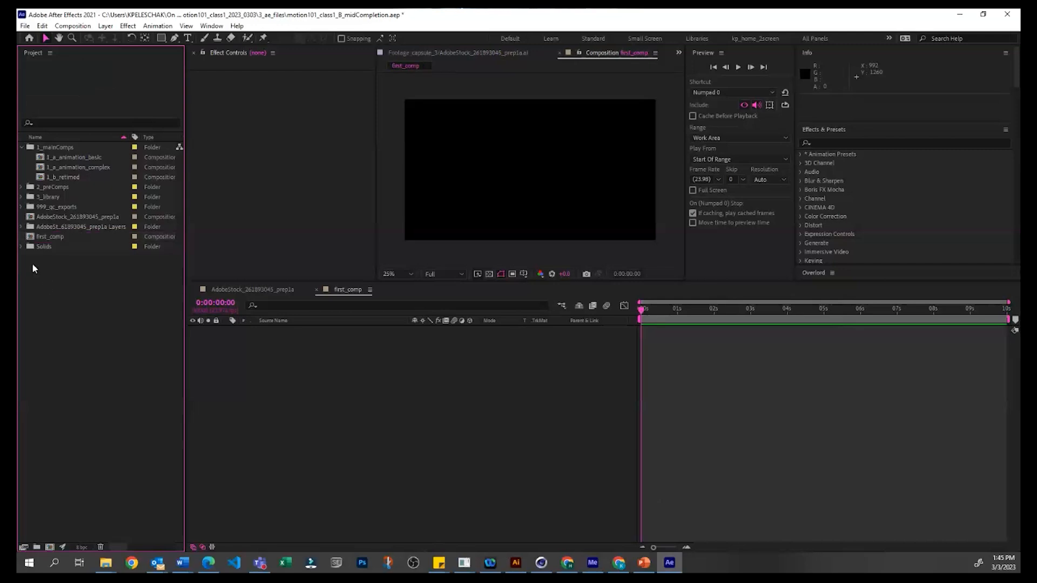
# Step: Delete the top-level AdobeStock_261893045_prep1a composition and its layers folder, and move first_comp into the 1_mainComps folder
pyautogui.click(40, 217)
pyautogui.click(71, 297)
pyautogui.click(61, 227)
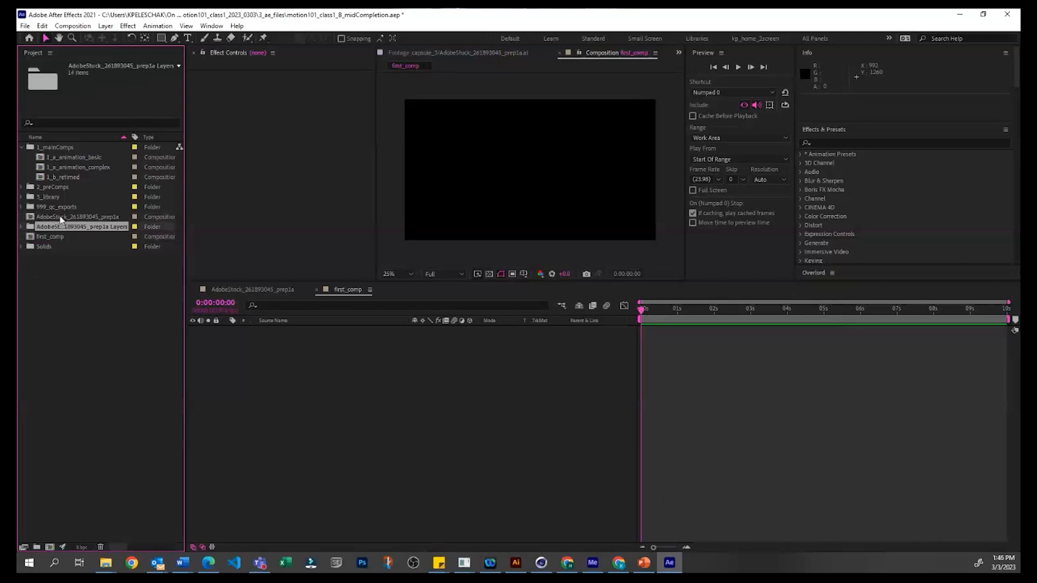
pyautogui.keyDown('shift'); pyautogui.click(63, 217); pyautogui.keyUp('shift')
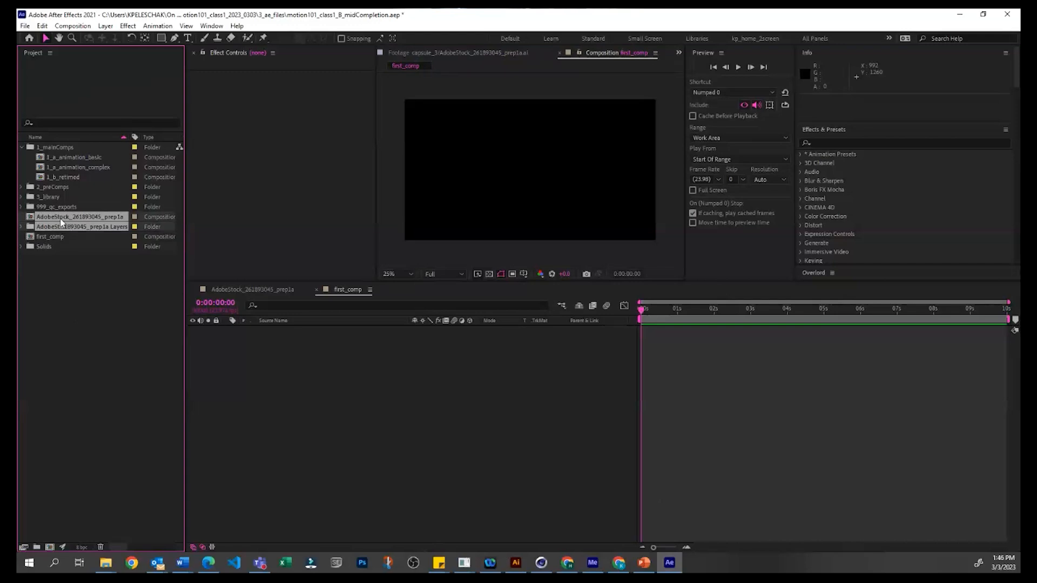
pyautogui.press('Delete')
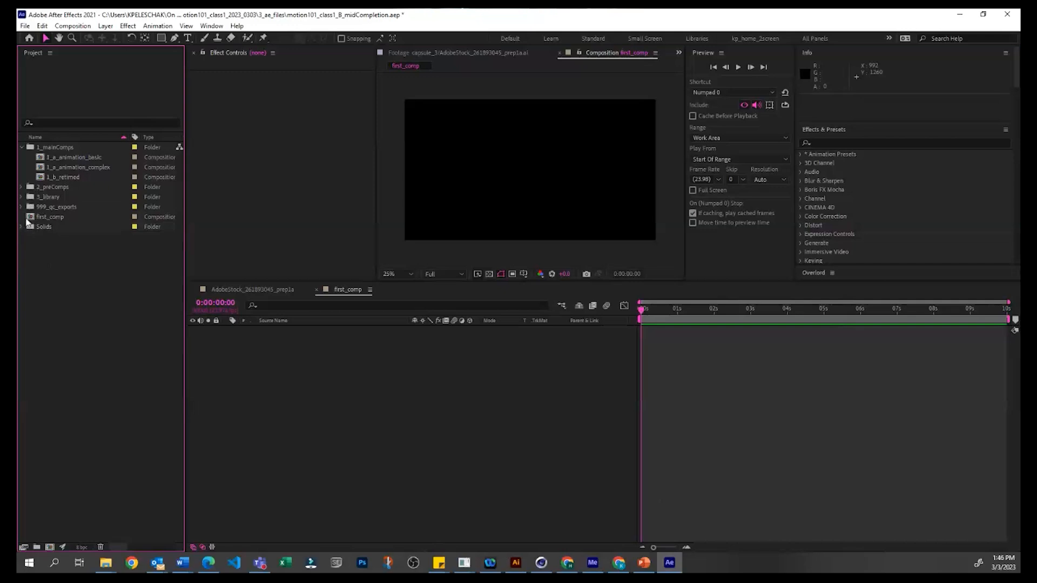
pyautogui.moveTo(31, 216); pyautogui.dragTo(54, 147)
pyautogui.click(81, 250)
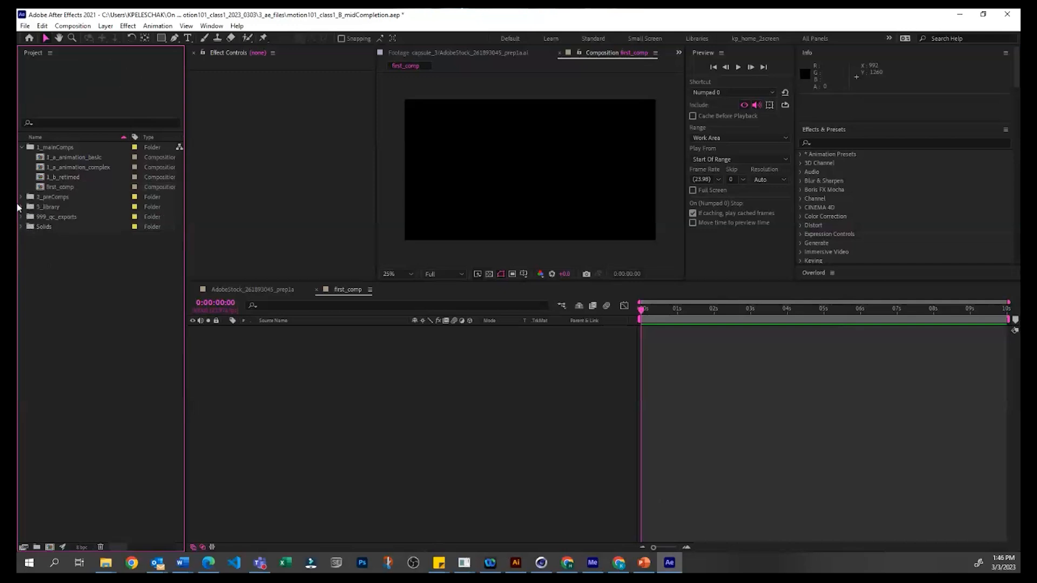
# Step: Examine how the project is organised, looking through the 3_library folder and the other project folders
pyautogui.click(42, 208)
pyautogui.click(22, 207)
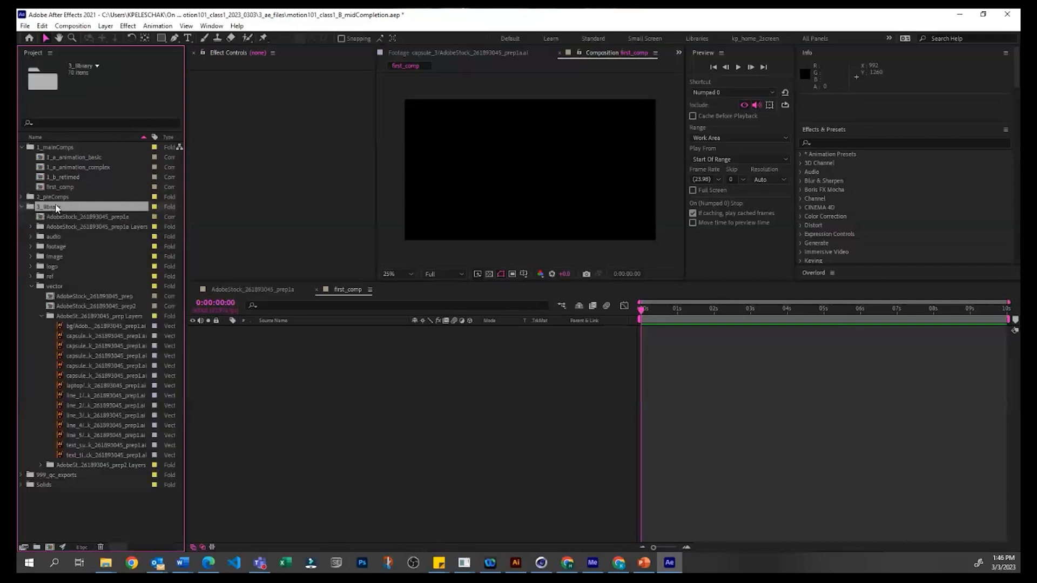
pyautogui.click(31, 287)
pyautogui.click(59, 382)
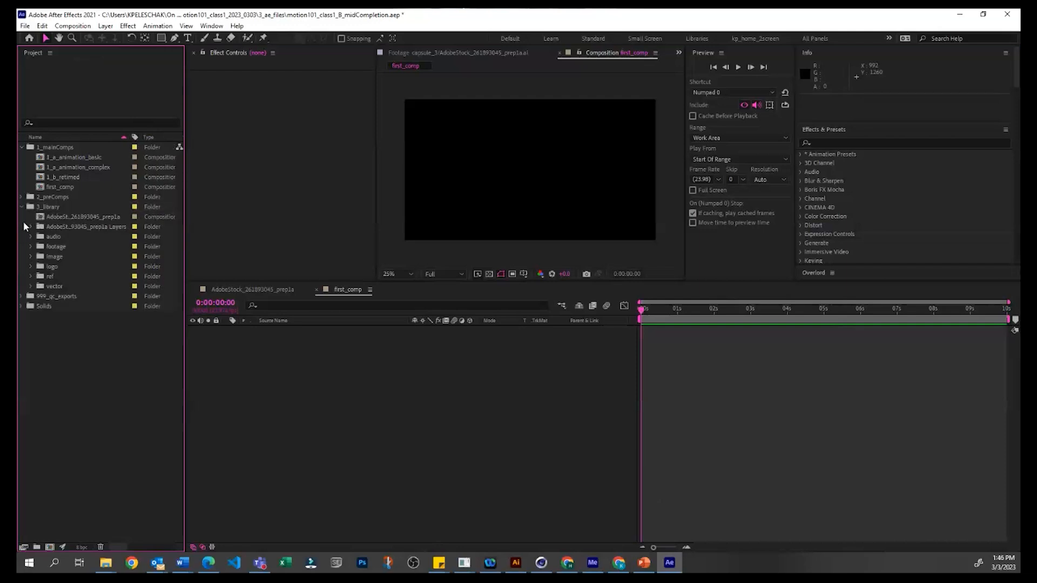
pyautogui.click(22, 208)
pyautogui.click(61, 217)
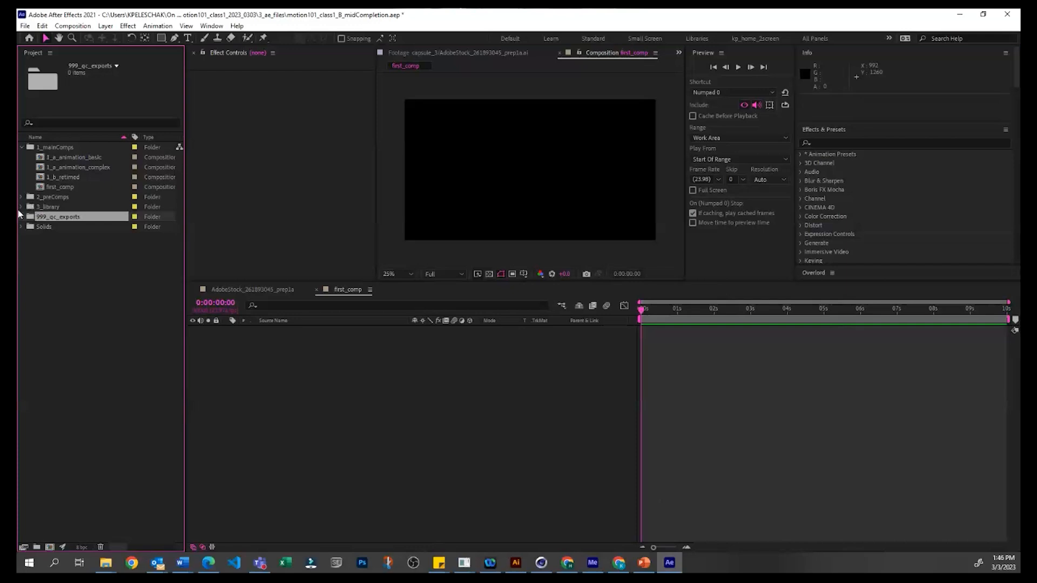
pyautogui.click(50, 197)
pyautogui.click(75, 268)
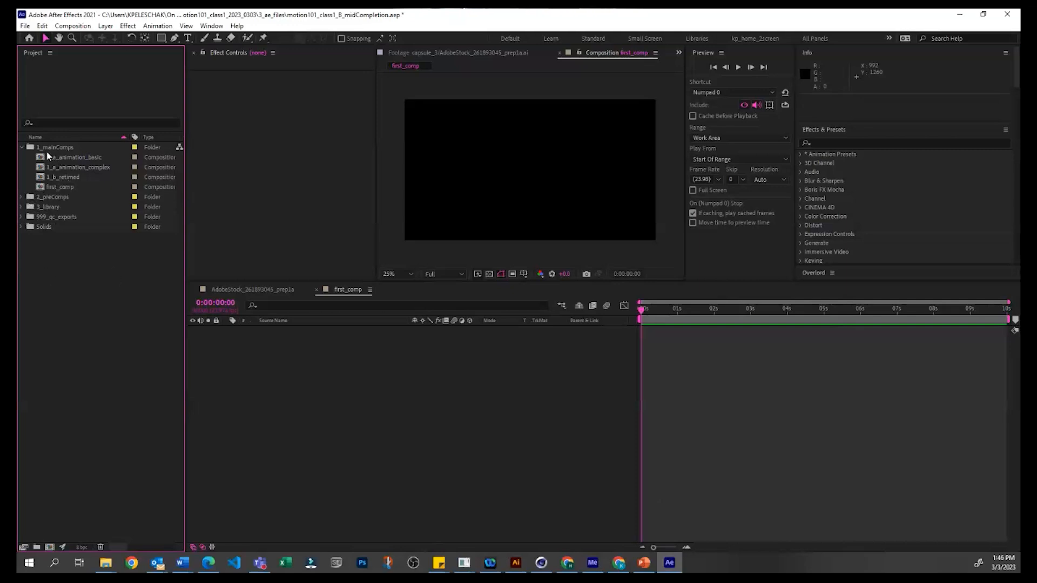
pyautogui.click(63, 186)
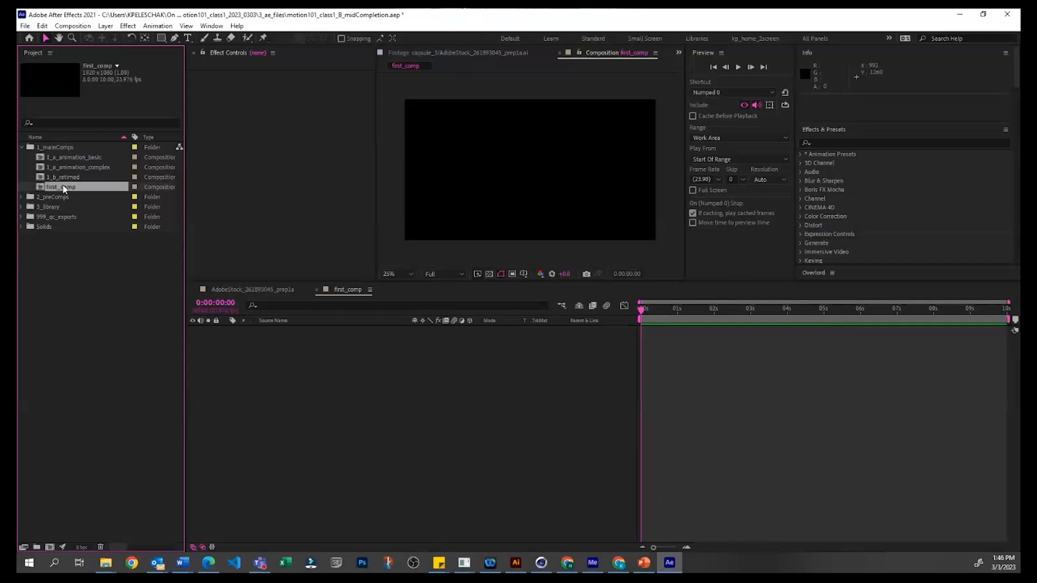
pyautogui.click(67, 377)
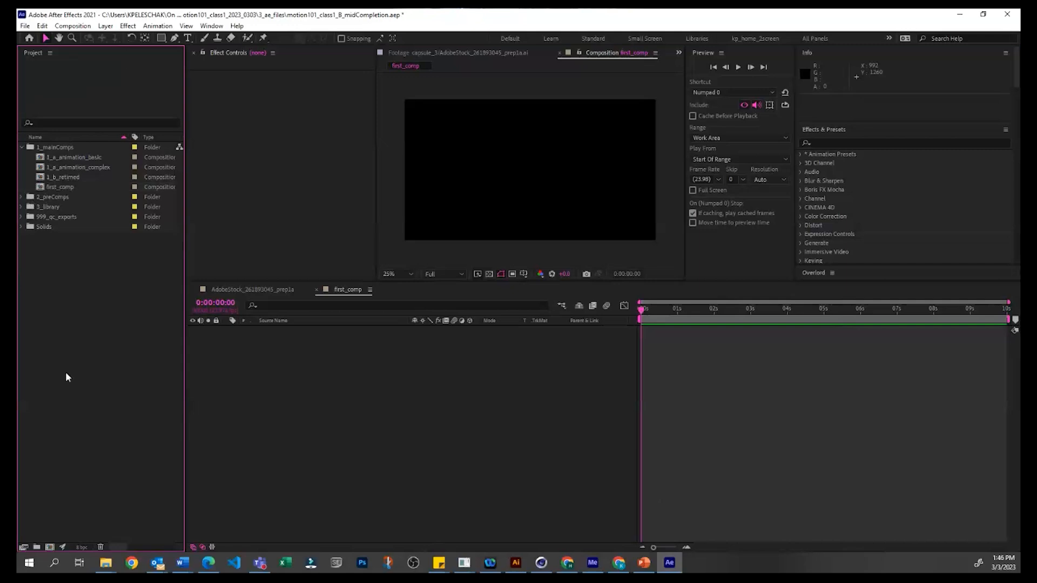
# Step: Add the AdobeStock_261893045_prep composition from the vector folder in 3_library to first_comp
pyautogui.click(21, 207)
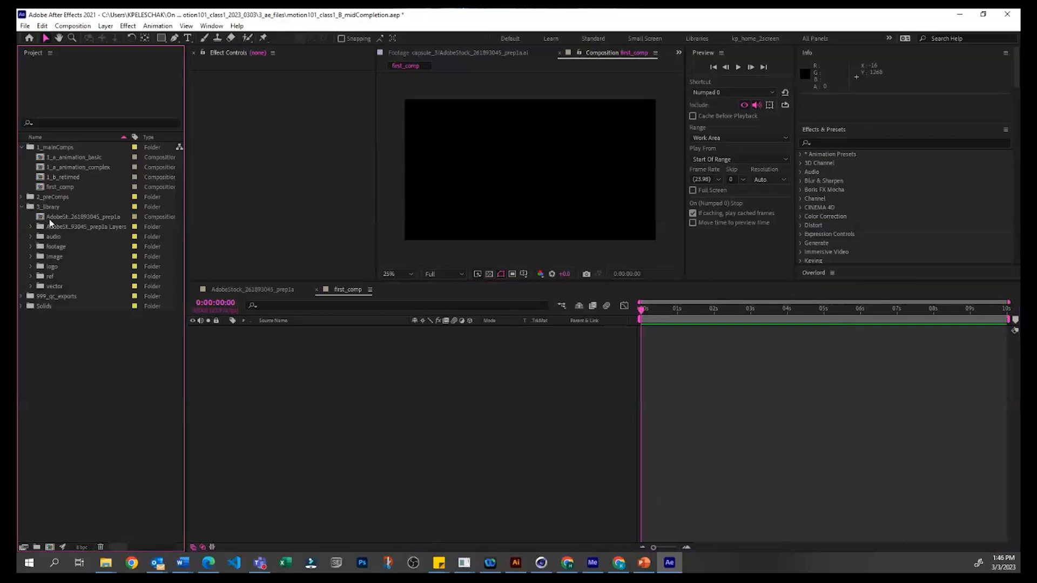
pyautogui.click(31, 286)
pyautogui.click(63, 296)
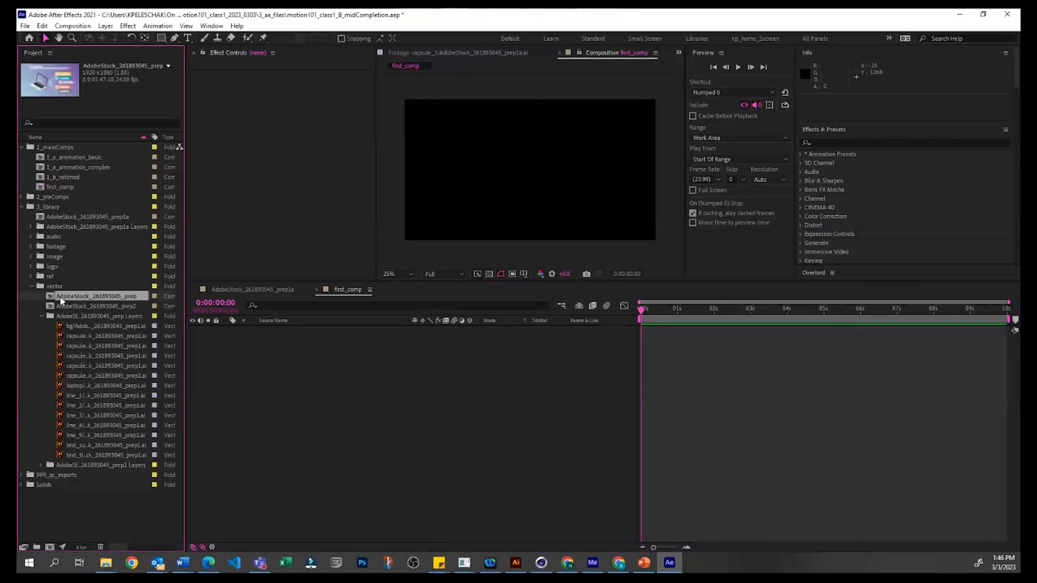
pyautogui.hotkey('ctrl', '/')
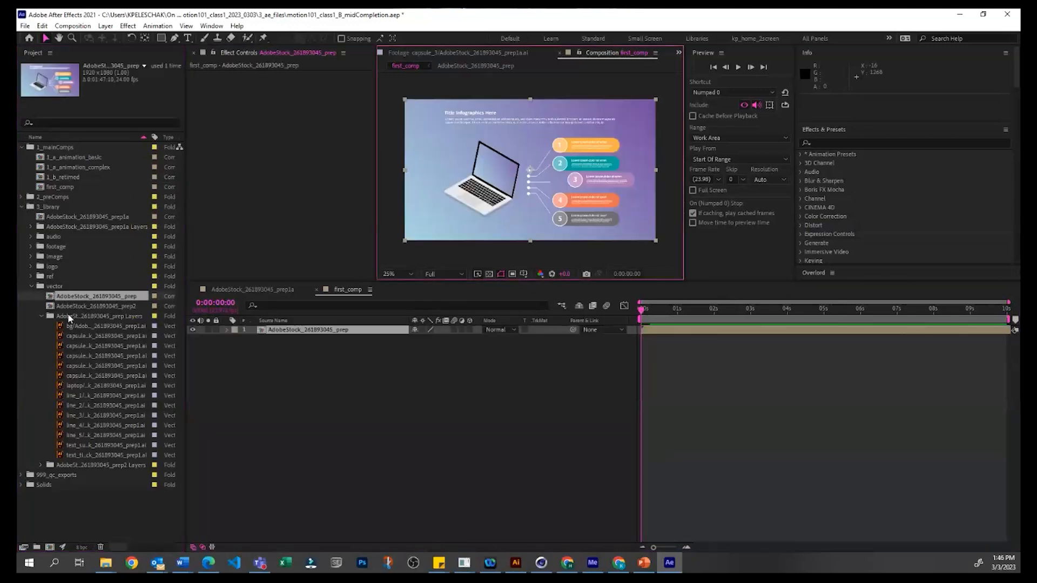
pyautogui.click(337, 442)
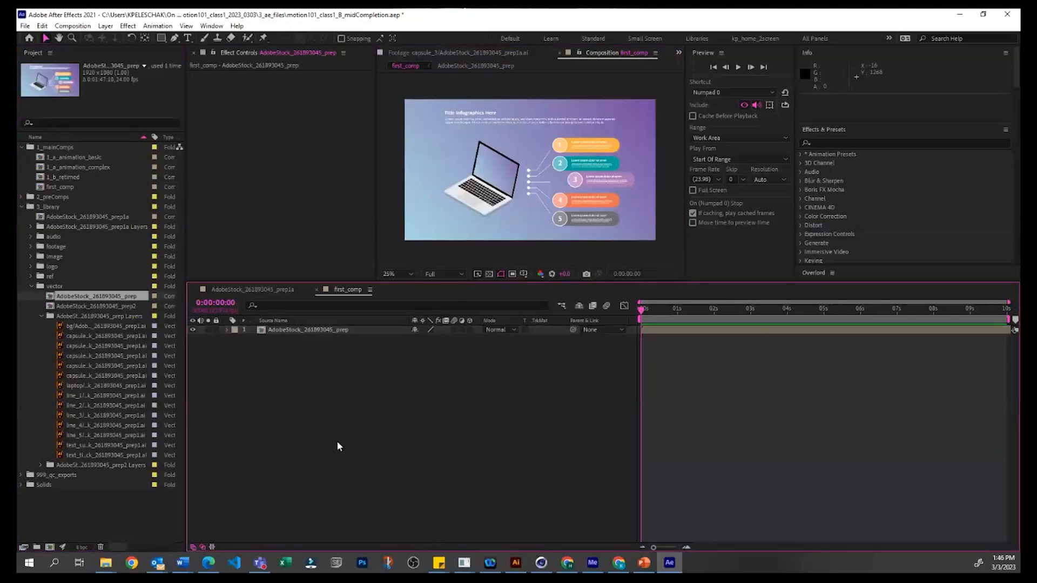
# Step: Delete the AdobeStock_261893045_prep layer from first_comp and add that composition again
pyautogui.click(345, 331)
pyautogui.press('Delete')
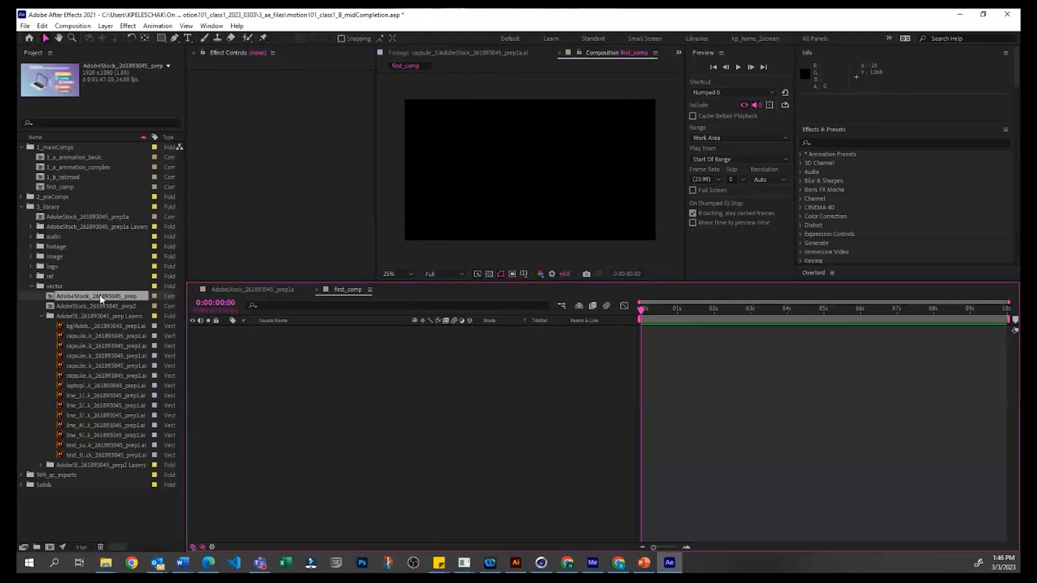
pyautogui.hotkey('ctrl', '/')
pyautogui.click(530, 442)
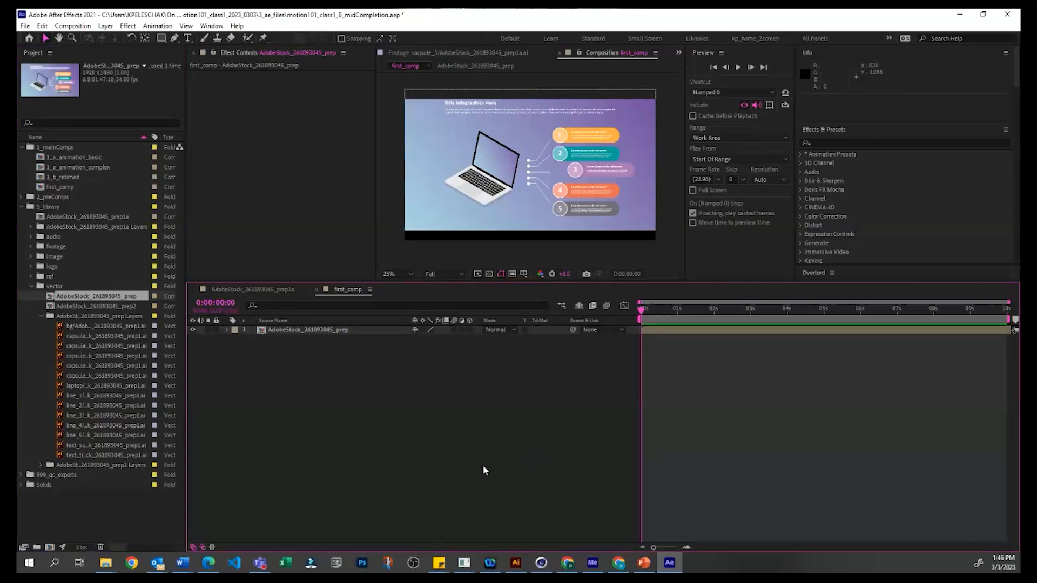
# Step: Fit the AdobeStock_261893045_prep layer to the composition's width with the Fit to Comp Width transform
pyautogui.click(515, 164)
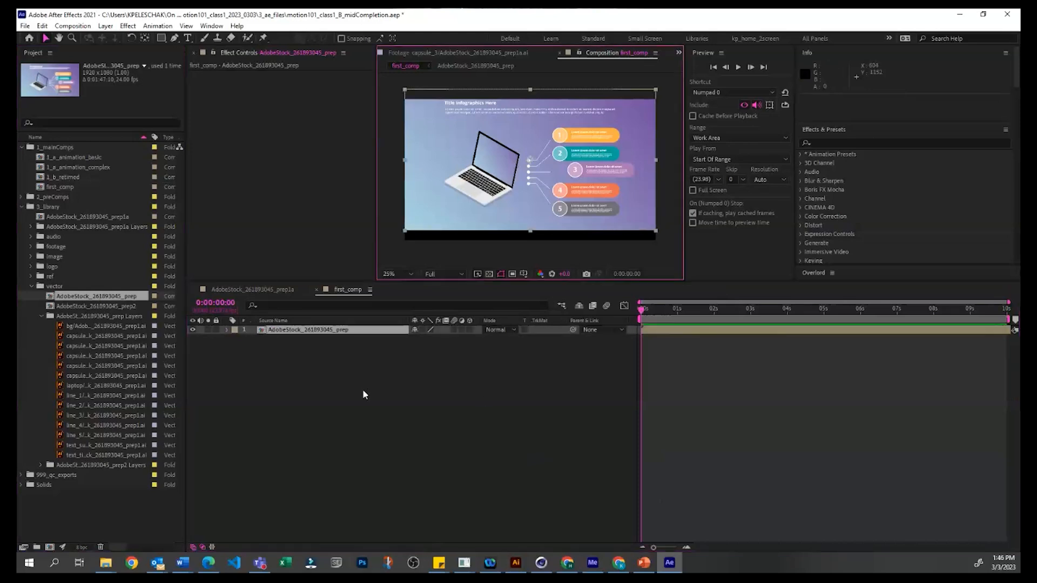
pyautogui.rightClick(472, 208)
pyautogui.moveTo(539, 276)
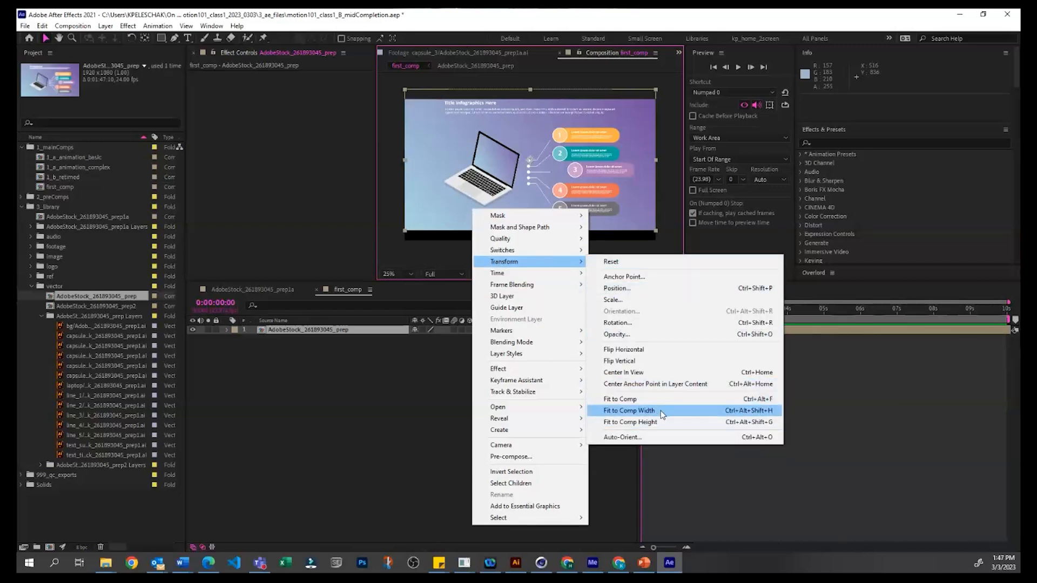
pyautogui.click(660, 410)
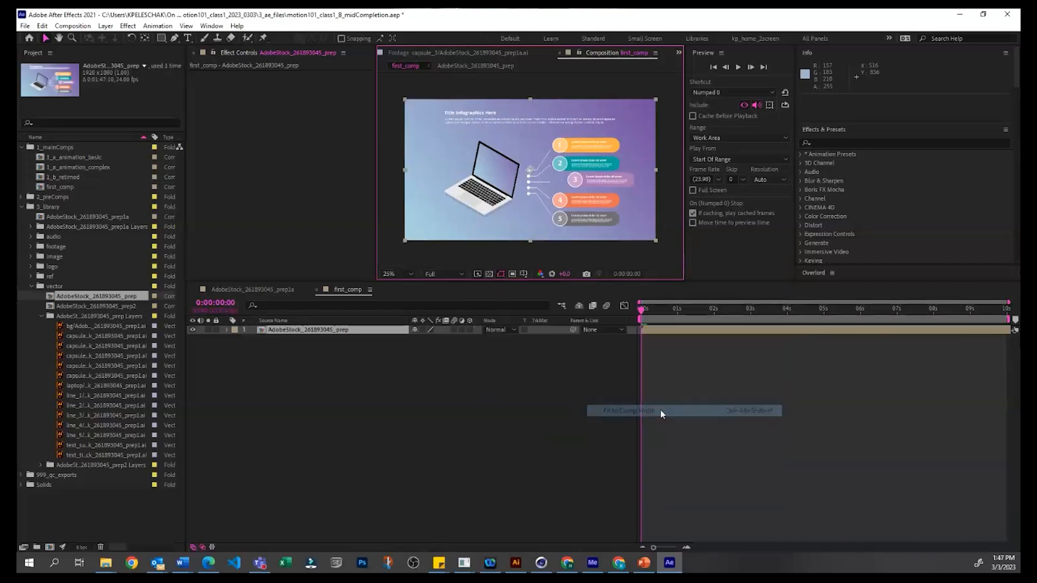
pyautogui.rightClick(377, 330)
pyautogui.rightClick(347, 323)
pyautogui.click(348, 352)
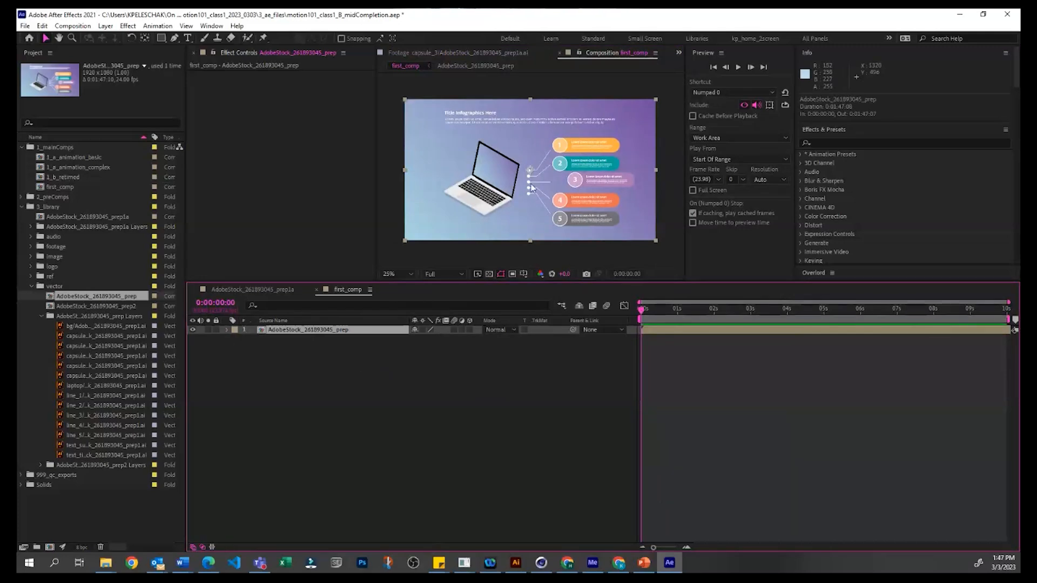
pyautogui.click(453, 348)
pyautogui.click(351, 331)
pyautogui.click(371, 389)
pyautogui.click(322, 331)
pyautogui.click(271, 412)
# Step: Open the nested AdobeStock_261893045_prep composition and copy all of its layers
pyautogui.click(69, 277)
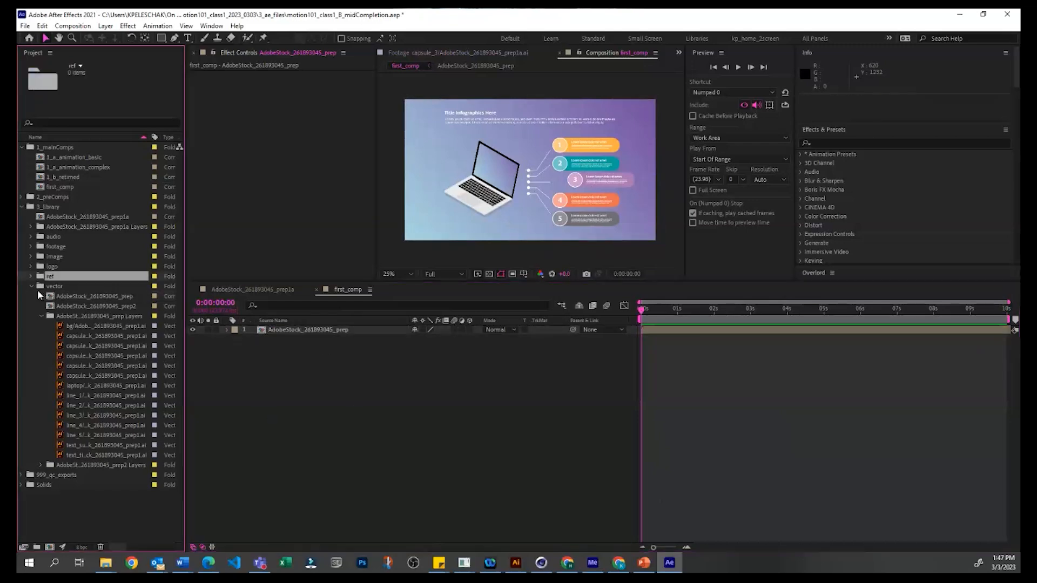
pyautogui.click(48, 298)
pyautogui.doubleClick(308, 330)
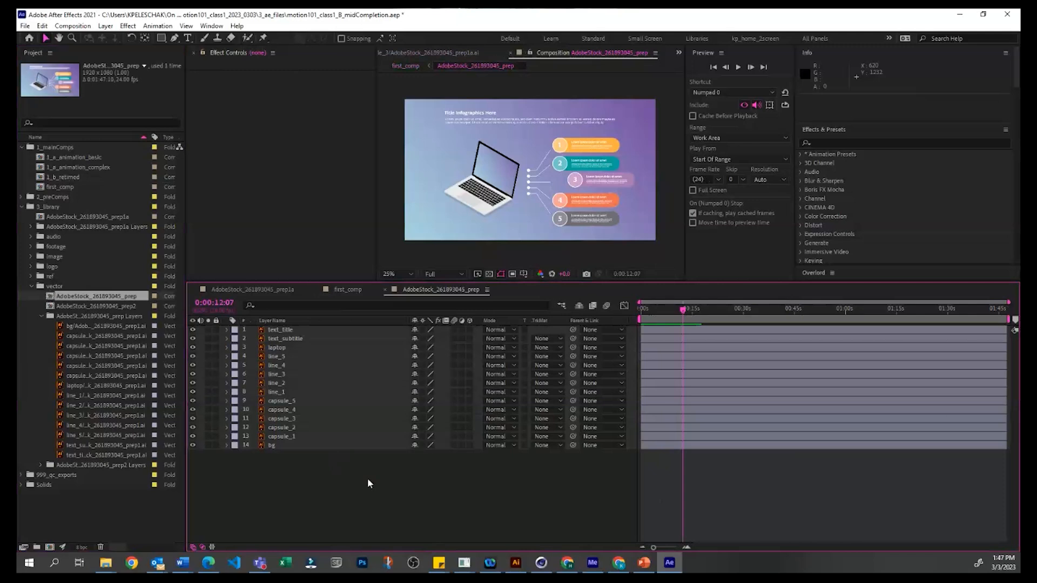
pyautogui.hotkey('ctrl', 'a')
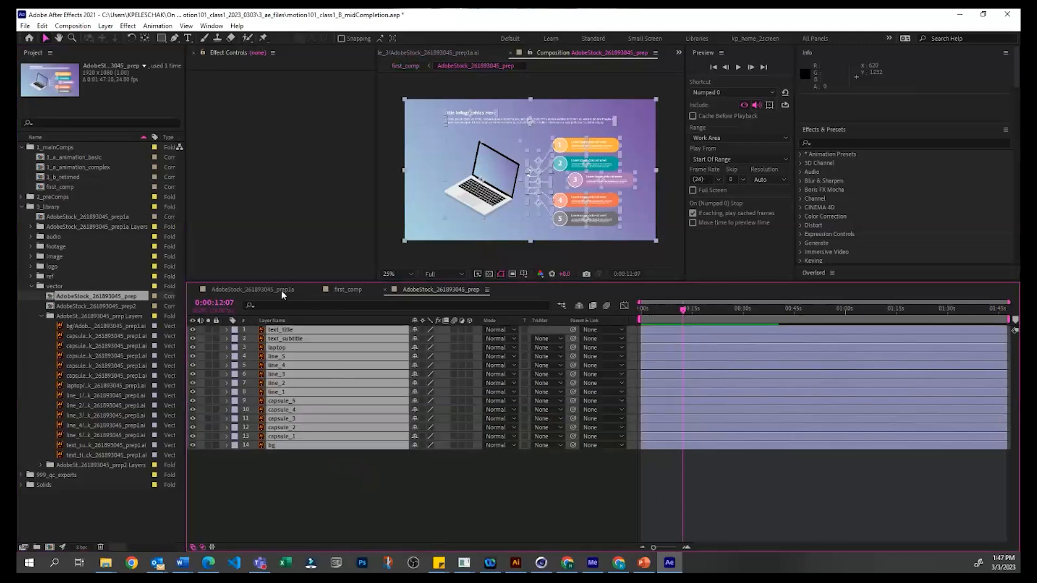
# Step: Replace the nested AdobeStock_261893045_prep layer in first_comp with the copied individual layers
pyautogui.click(351, 290)
pyautogui.click(301, 329)
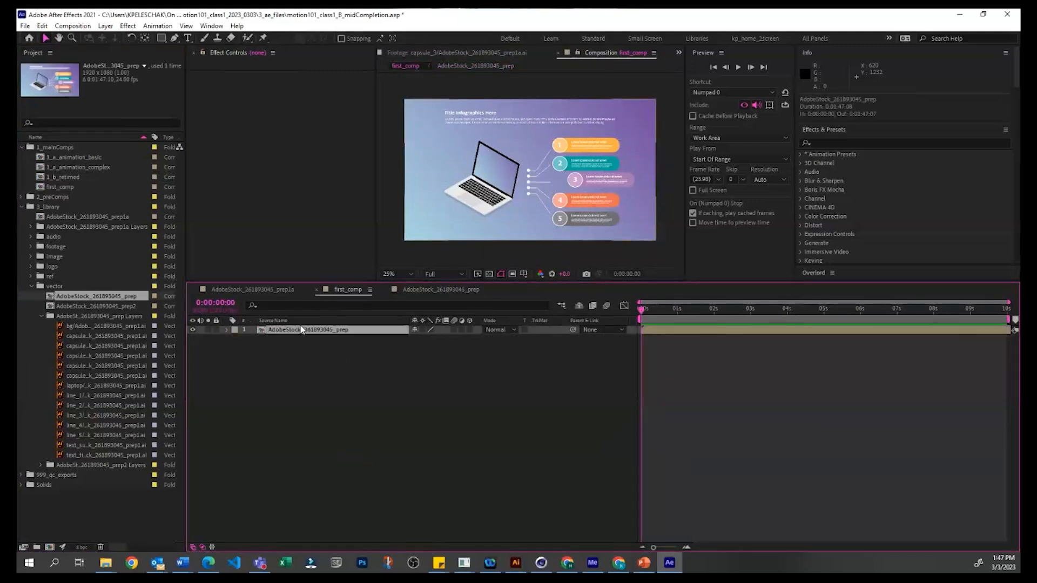
pyautogui.press('Delete')
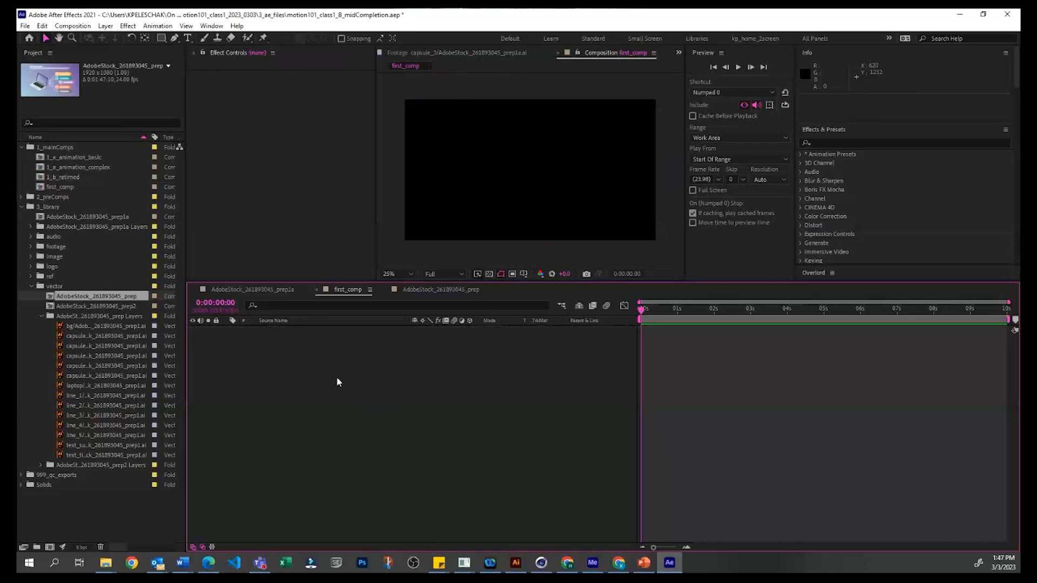
pyautogui.hotkey('ctrl', 'v')
pyautogui.click(654, 487)
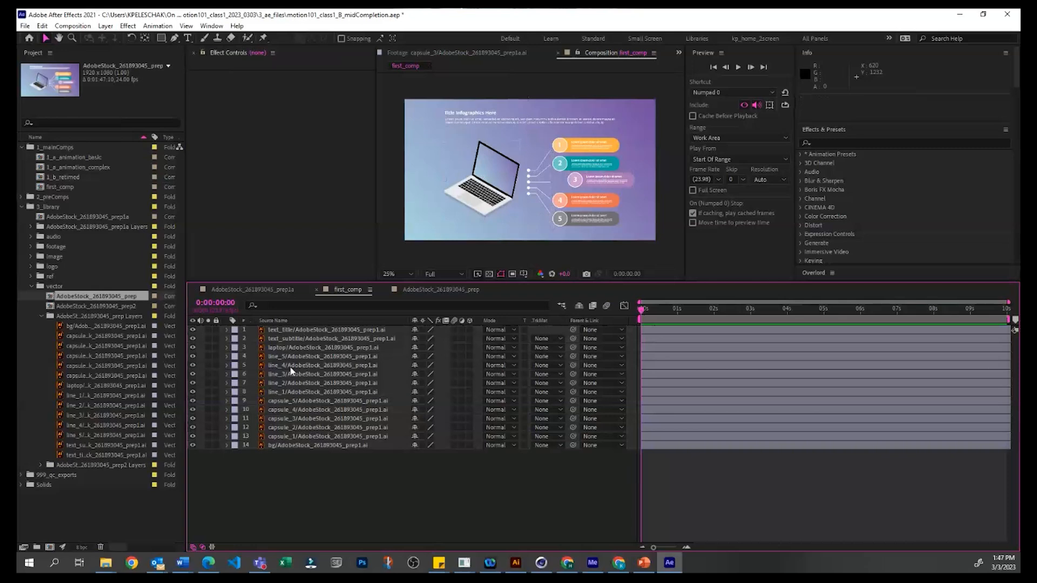
# Step: Solo the text_title layer to isolate it and unsolo it again
pyautogui.click(208, 330)
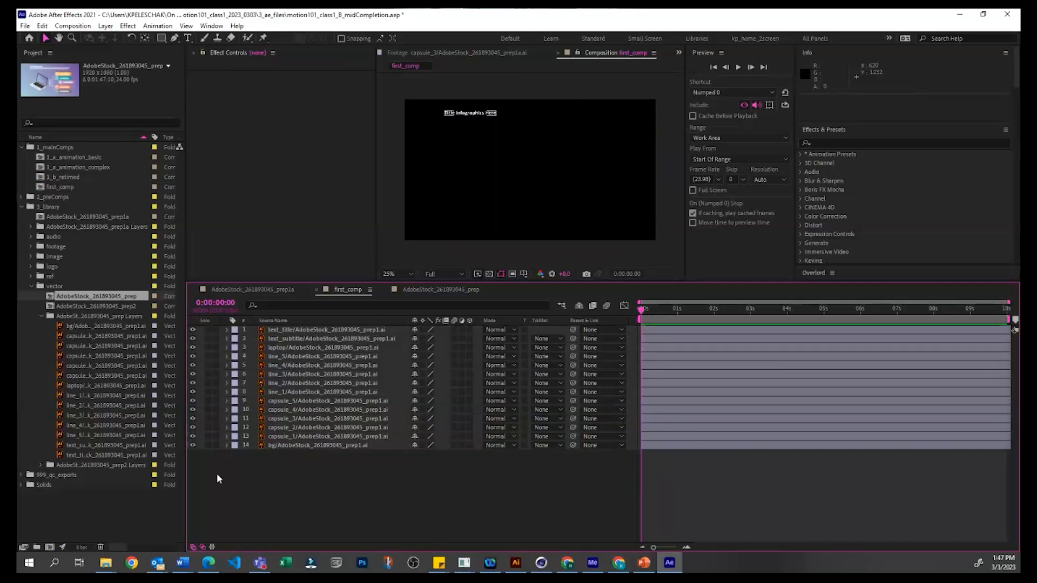
pyautogui.moveTo(217, 476); pyautogui.dragTo(217, 474)
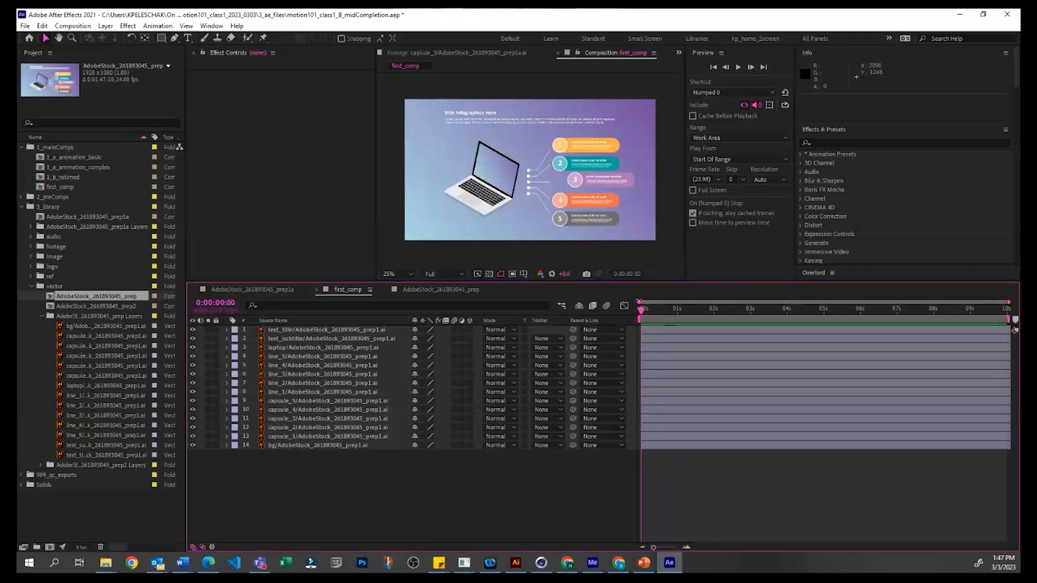
pyautogui.click(320, 365)
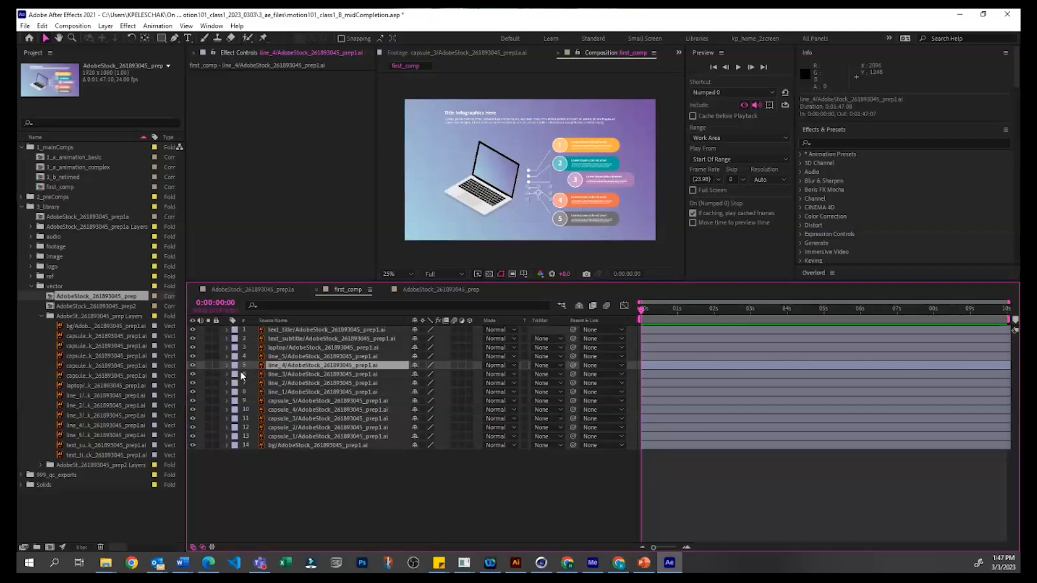
# Step: Set the label colour of the capsule_1 layer to Green and of the capsule_5 layer to Sea Foam
pyautogui.click(591, 146)
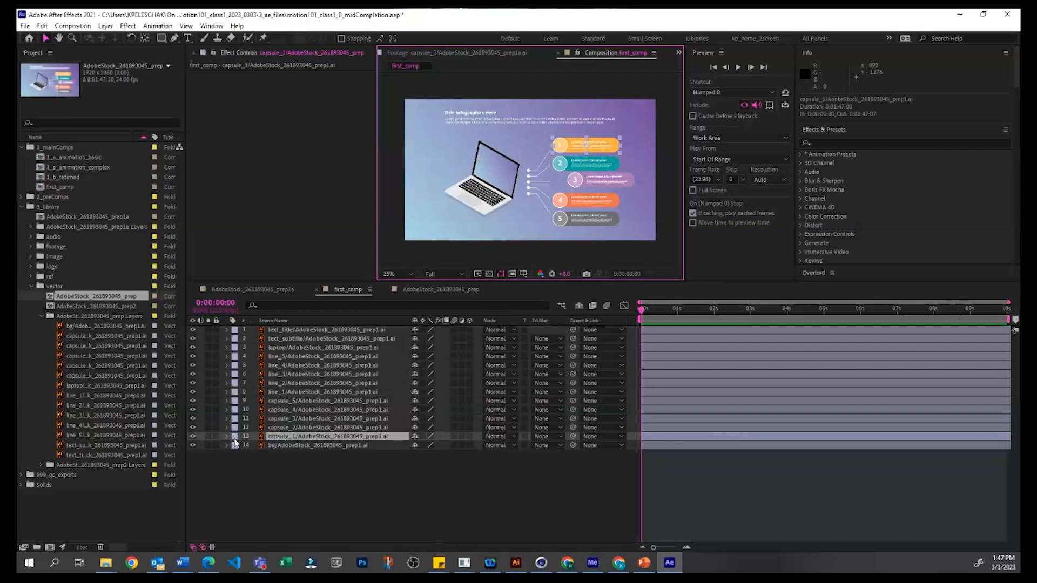
pyautogui.click(233, 439)
pyautogui.click(234, 439)
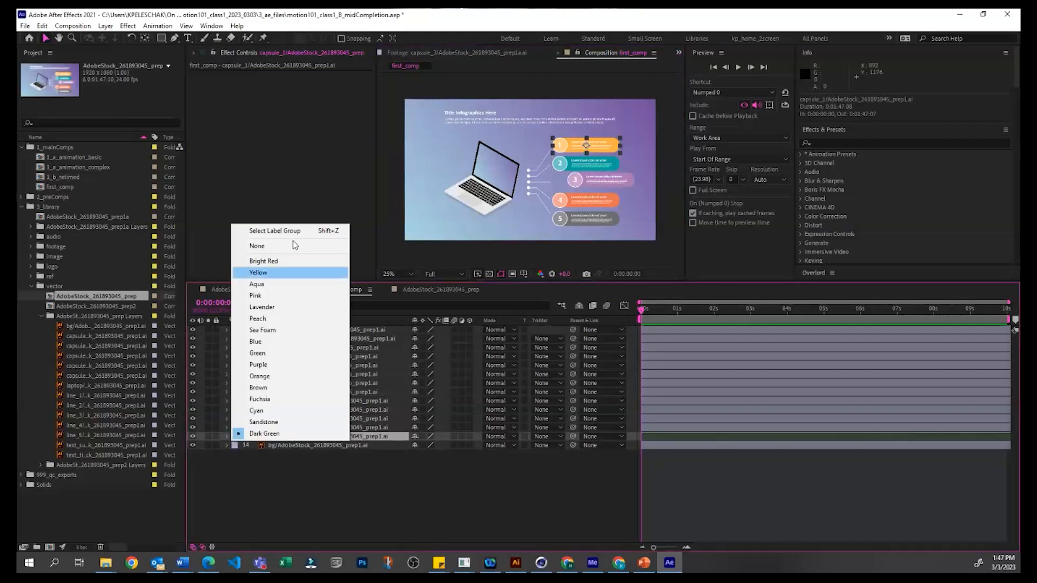
pyautogui.click(272, 354)
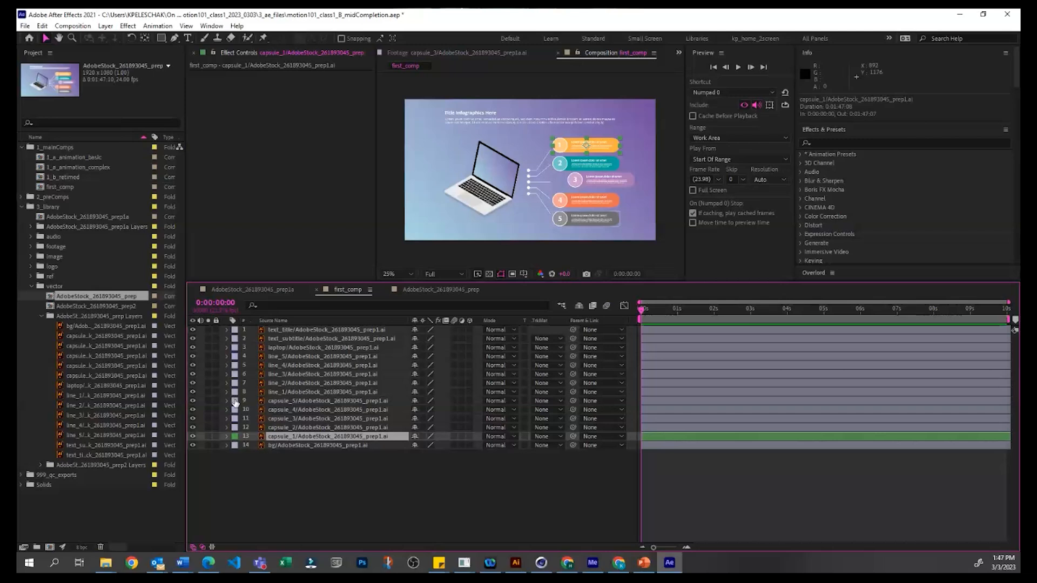
pyautogui.click(235, 403)
pyautogui.click(250, 296)
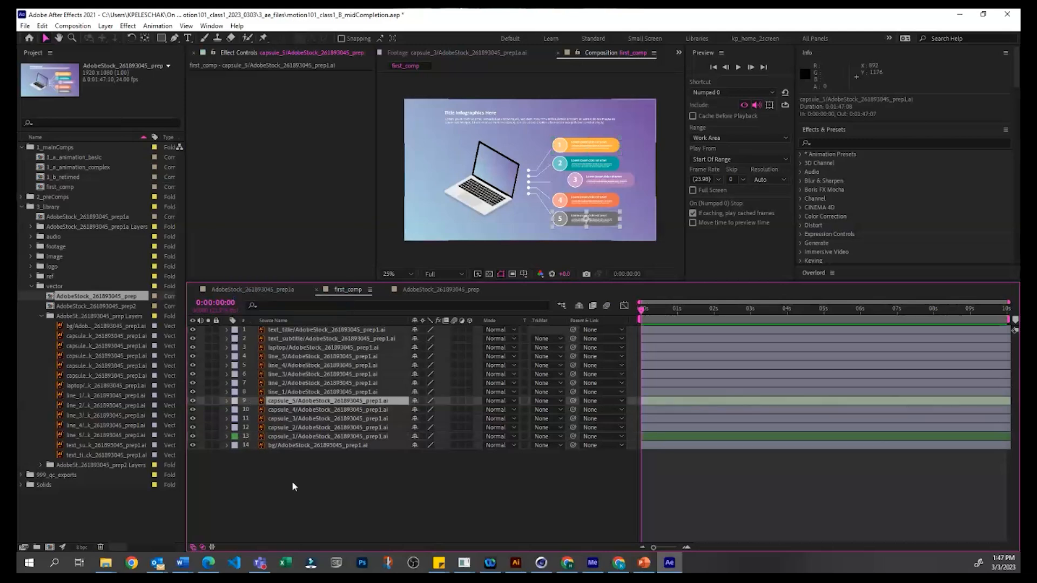
pyautogui.click(292, 481)
# Step: Try selecting the layers from text_title down to capsule_1 as a range and removing individual layers from the selection
pyautogui.click(297, 437)
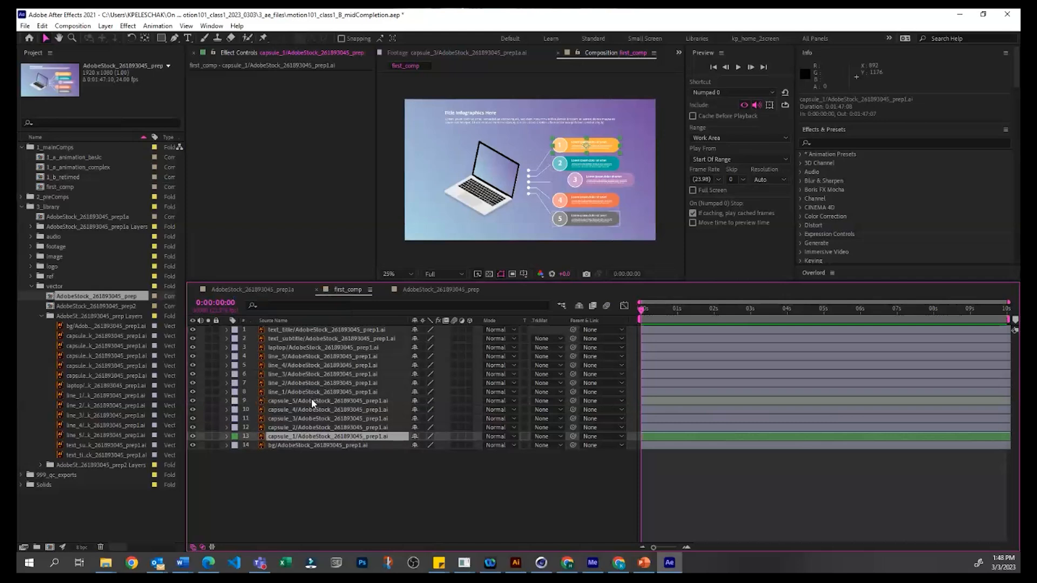
pyautogui.keyDown('shift'); pyautogui.click(312, 399); pyautogui.keyUp('shift')
pyautogui.keyDown('shift'); pyautogui.click(323, 334); pyautogui.keyUp('shift')
pyautogui.keyDown('shift'); pyautogui.click(323, 385); pyautogui.keyUp('shift')
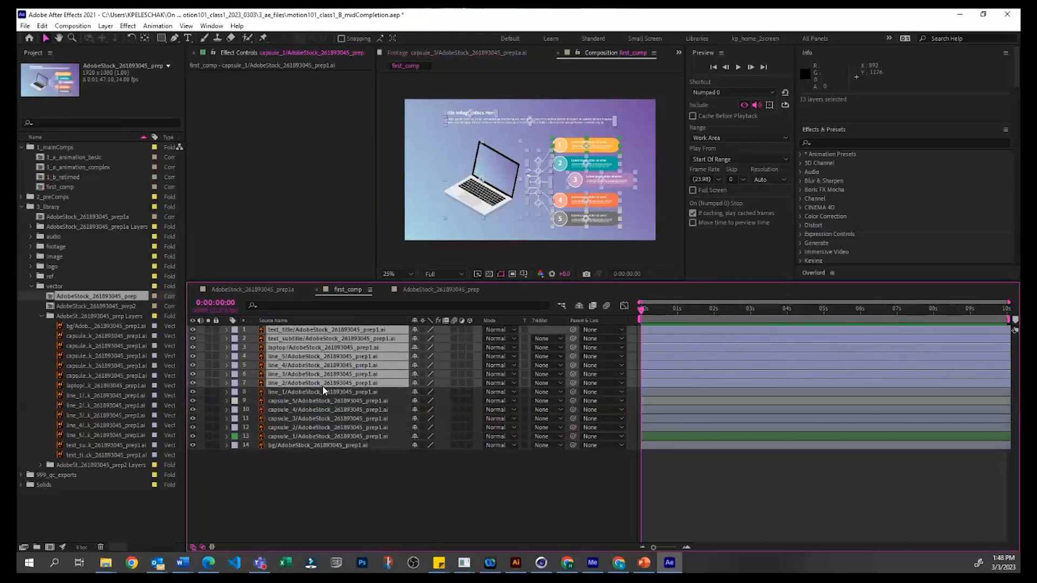
pyautogui.keyDown('shift'); pyautogui.click(326, 410); pyautogui.keyUp('shift')
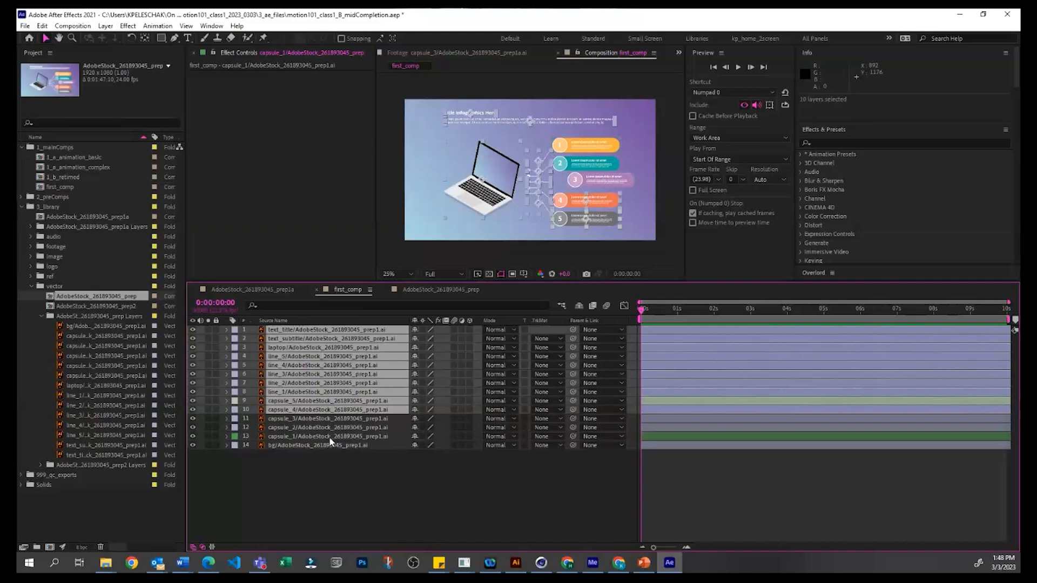
pyautogui.keyDown('shift'); pyautogui.click(329, 436); pyautogui.keyUp('shift')
pyautogui.keyDown('ctrl'); pyautogui.click(339, 365); pyautogui.keyUp('ctrl')
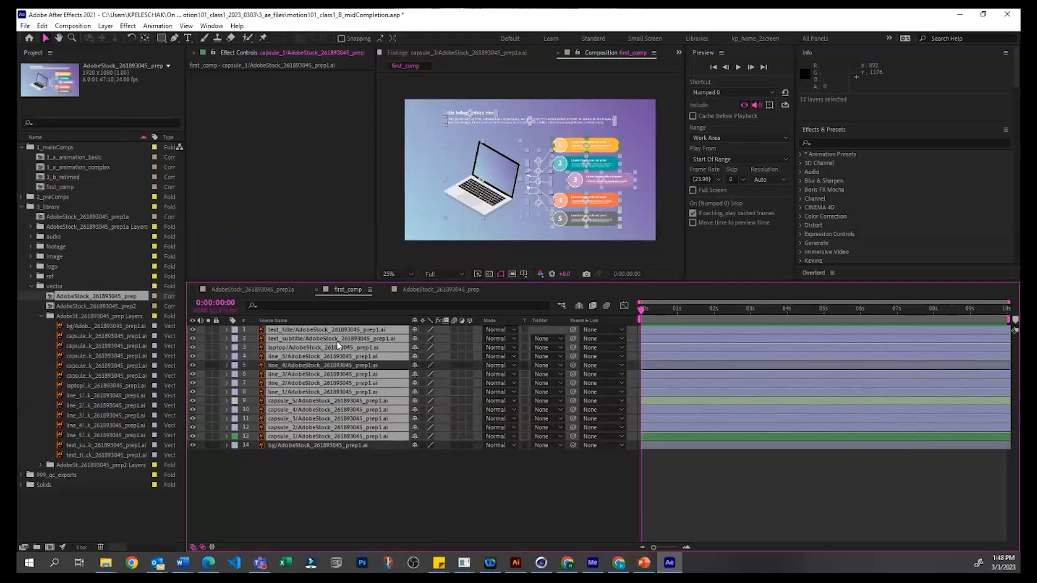
pyautogui.keyDown('ctrl'); pyautogui.click(336, 338); pyautogui.keyUp('ctrl')
pyautogui.keyDown('ctrl'); pyautogui.click(335, 392); pyautogui.keyUp('ctrl')
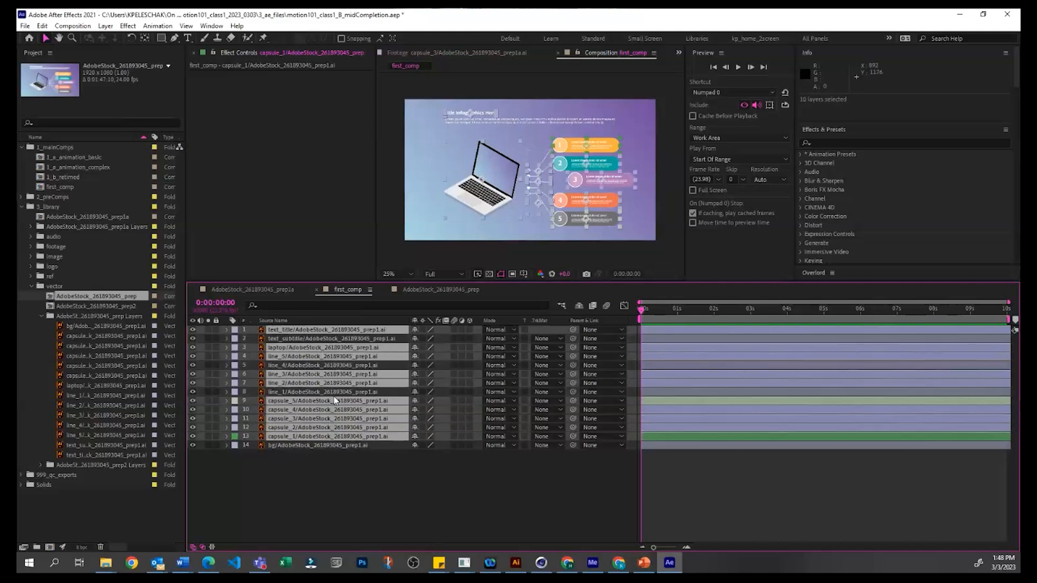
pyautogui.click(298, 493)
# Step: Give all five capsule layers, capsule_1 to capsule_5, the Orange label colour
pyautogui.click(306, 436)
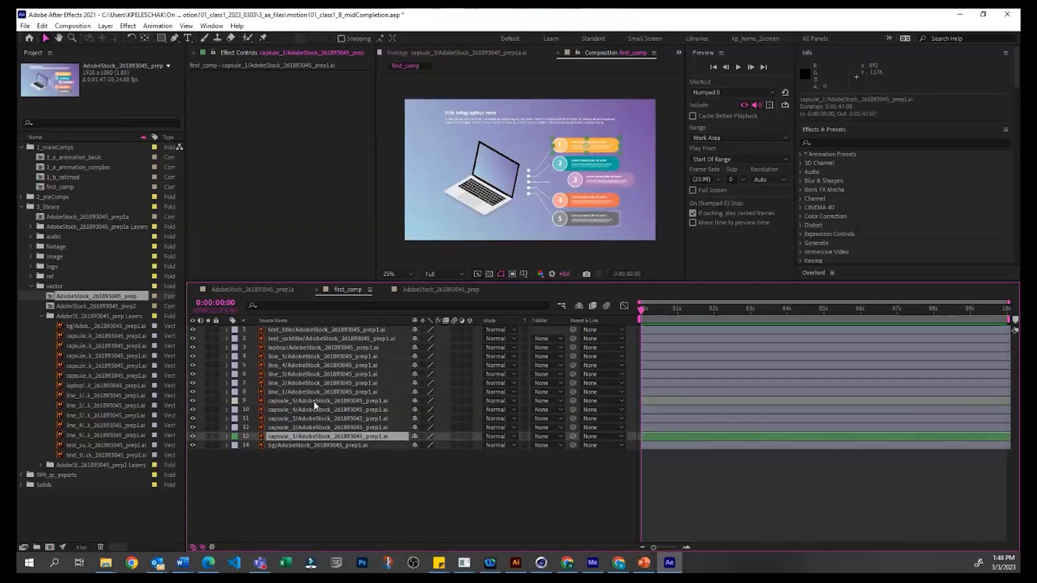
pyautogui.keyDown('shift'); pyautogui.click(313, 401); pyautogui.keyUp('shift')
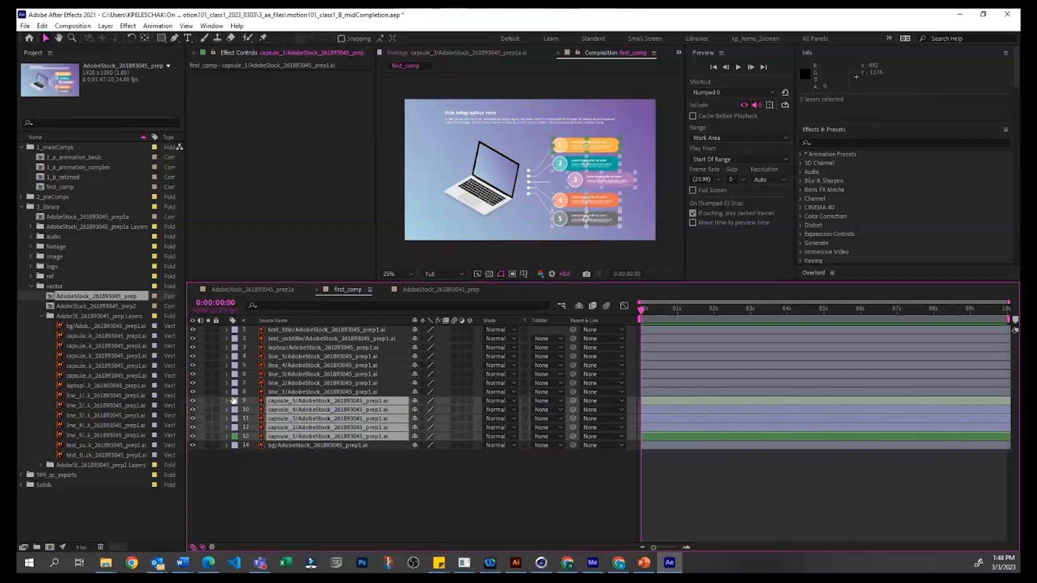
pyautogui.click(233, 400)
pyautogui.click(260, 340)
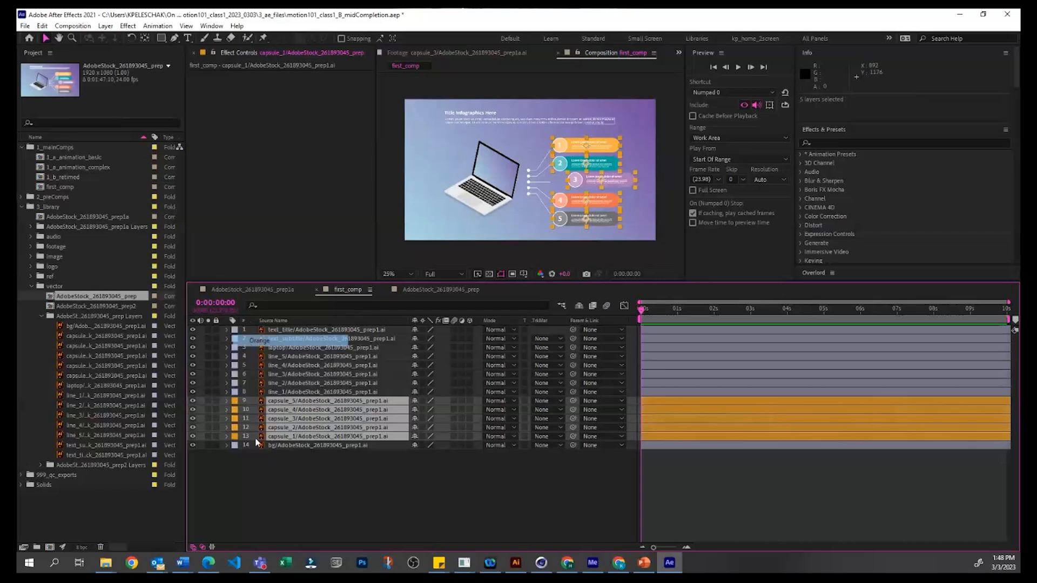
pyautogui.click(317, 474)
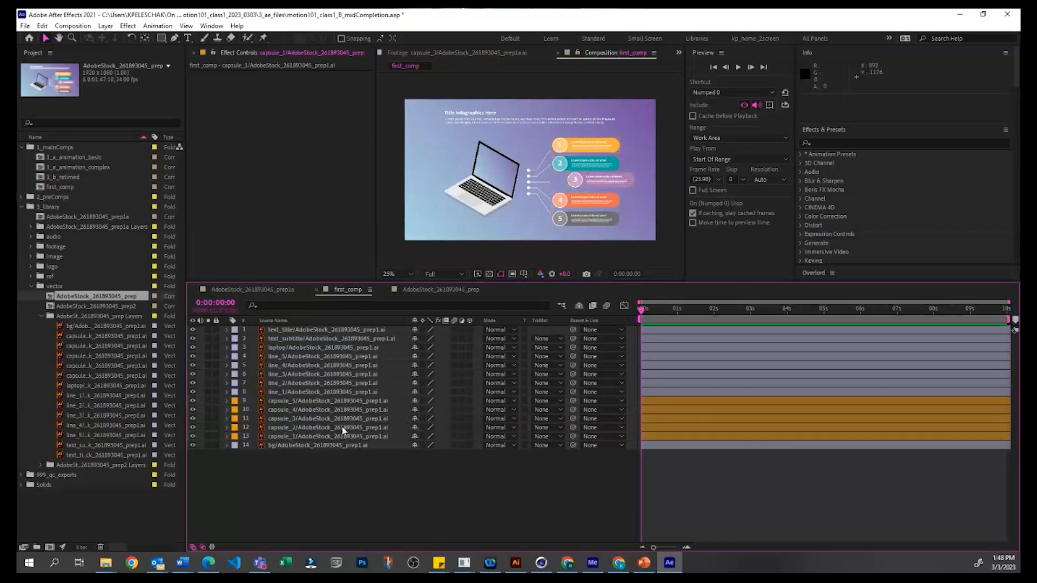
# Step: Set the bg layer's label colour to Brown and lock the layer
pyautogui.click(235, 446)
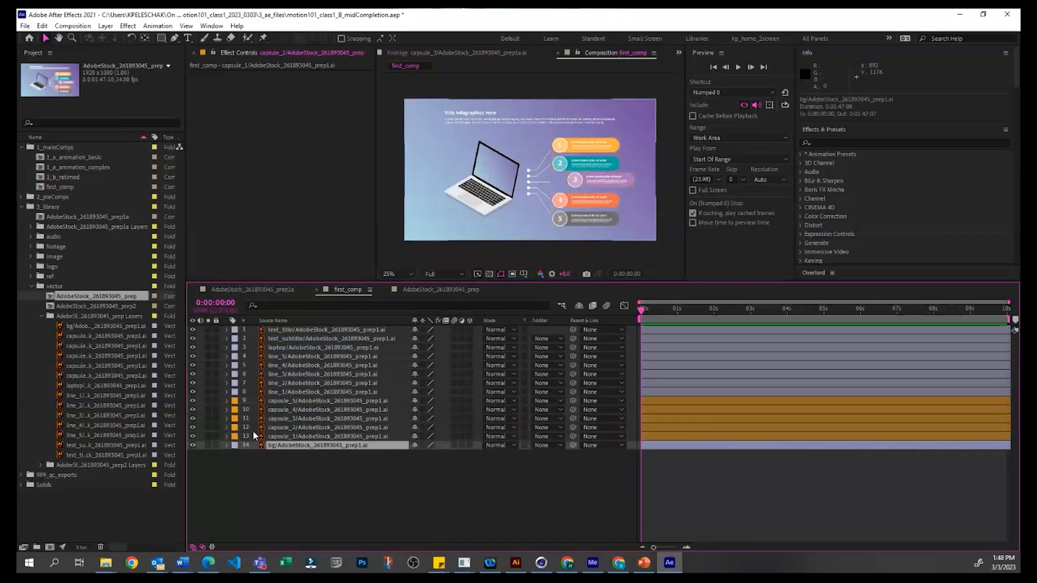
pyautogui.click(258, 397)
pyautogui.click(216, 445)
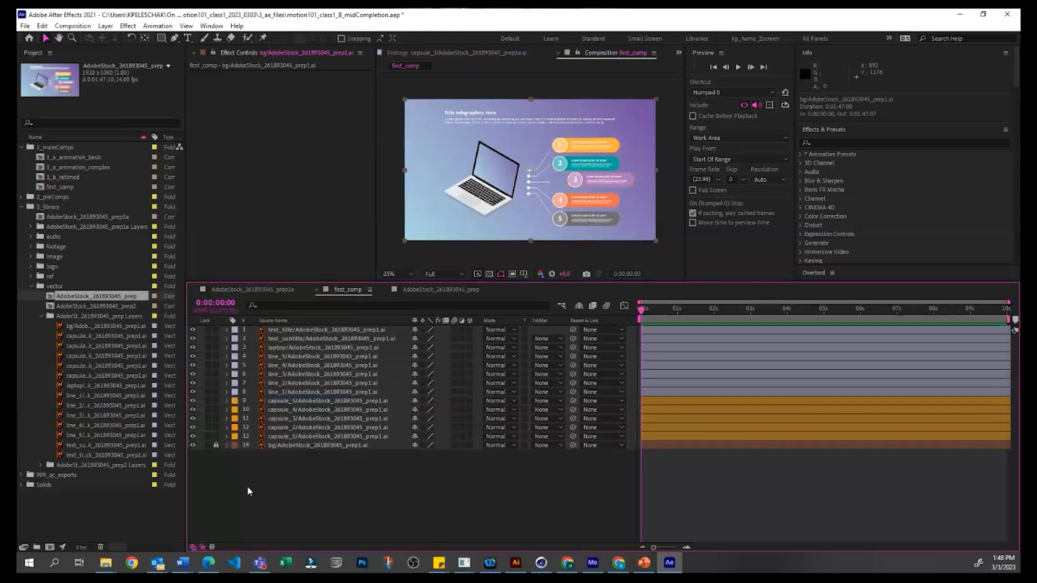
# Step: Give the five line layers, line_1 to line_5, the Green label colour
pyautogui.click(300, 393)
pyautogui.keyDown('shift'); pyautogui.click(312, 358); pyautogui.keyUp('shift')
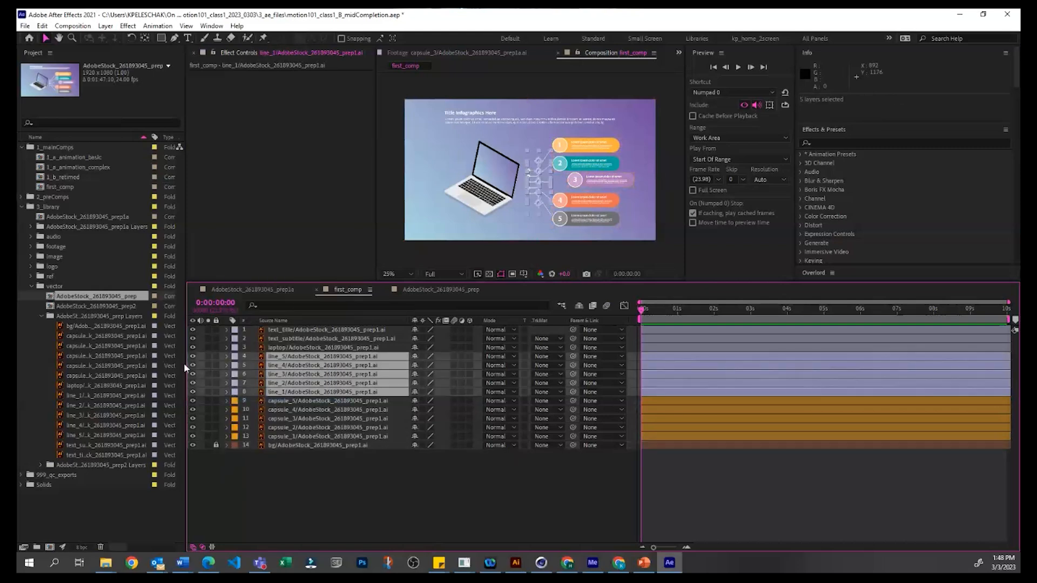
pyautogui.click(235, 357)
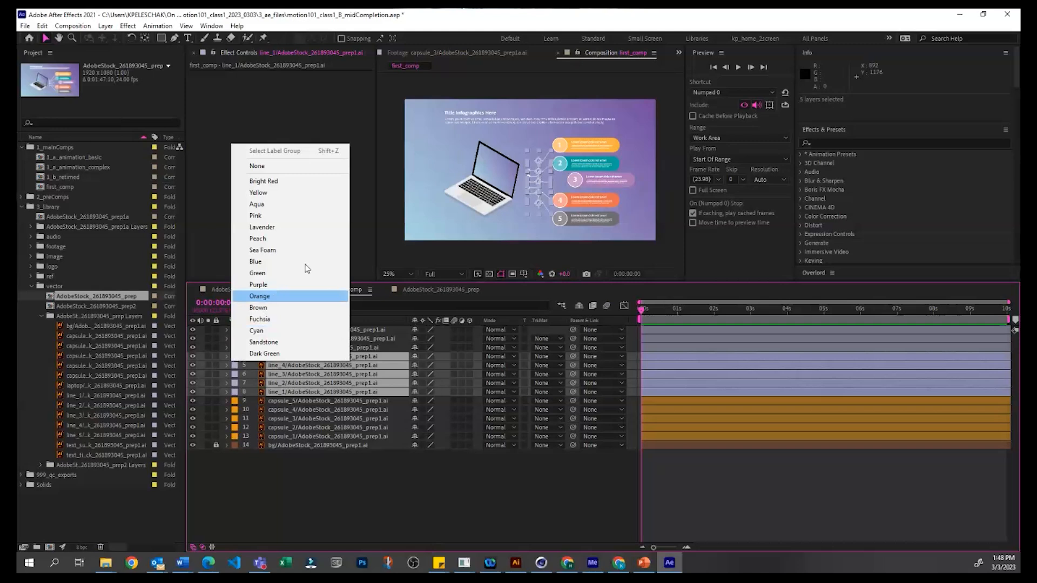
pyautogui.click(259, 272)
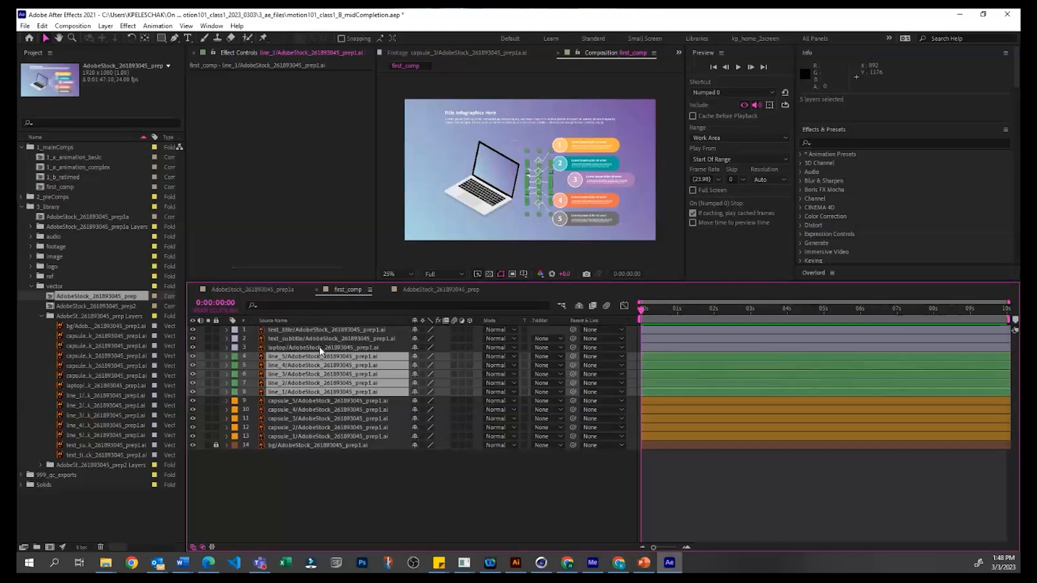
# Step: Give the text_title and text_subtitle layers the Aqua label colour
pyautogui.click(323, 340)
pyautogui.keyDown('shift'); pyautogui.click(326, 330); pyautogui.keyUp('shift')
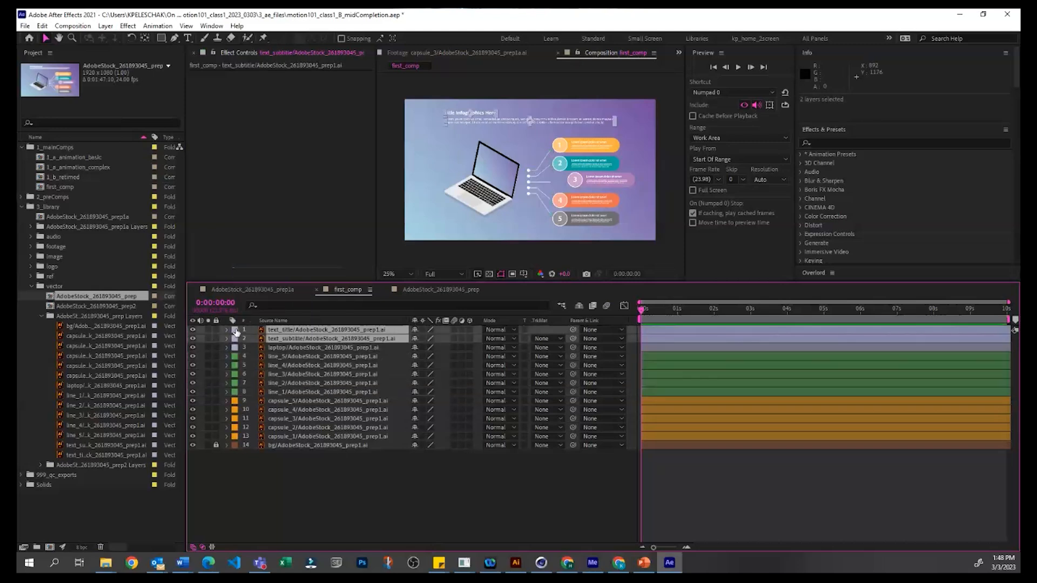
pyautogui.click(234, 330)
pyautogui.click(272, 396)
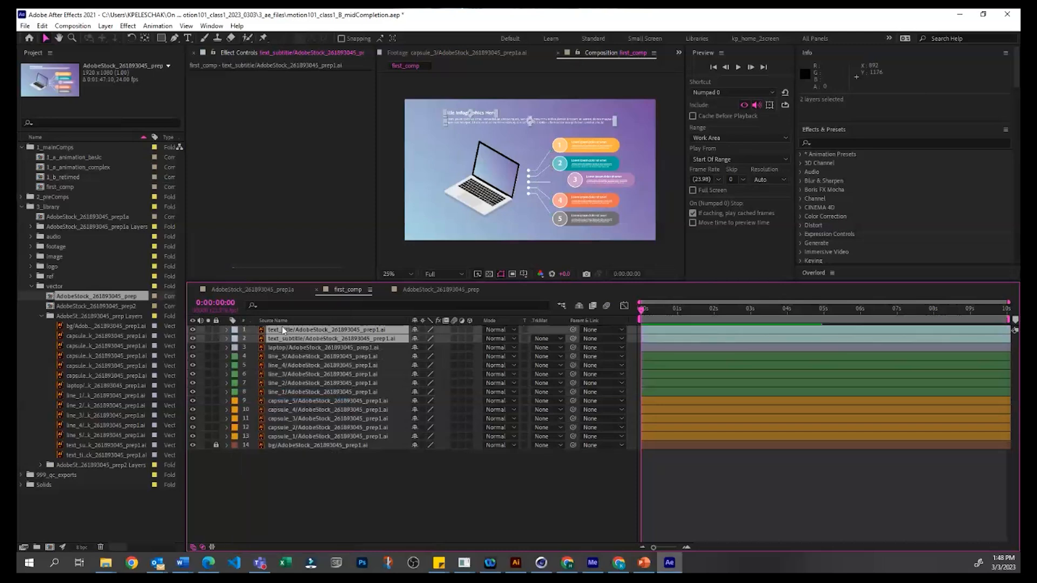
# Step: Move the current time to 0:00:00:19 and leave all layers deselected
pyautogui.click(296, 346)
pyautogui.click(690, 537)
pyautogui.moveTo(671, 309)
pyautogui.mouseDown()
pyautogui.moveTo(649, 314)
pyautogui.moveTo(694, 307)
pyautogui.moveTo(671, 309)
pyautogui.mouseUp()
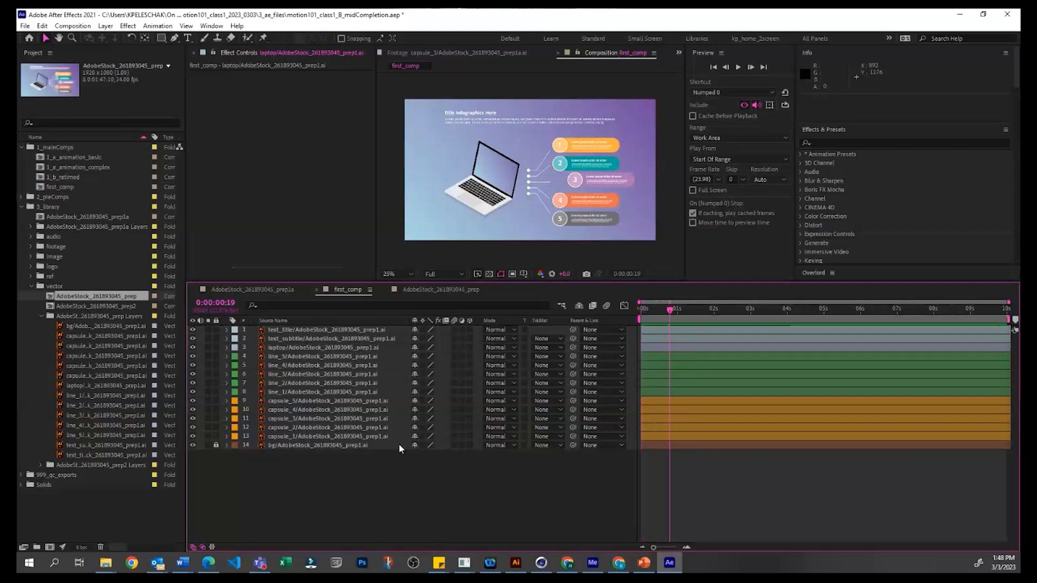
pyautogui.click(378, 420)
pyautogui.click(404, 472)
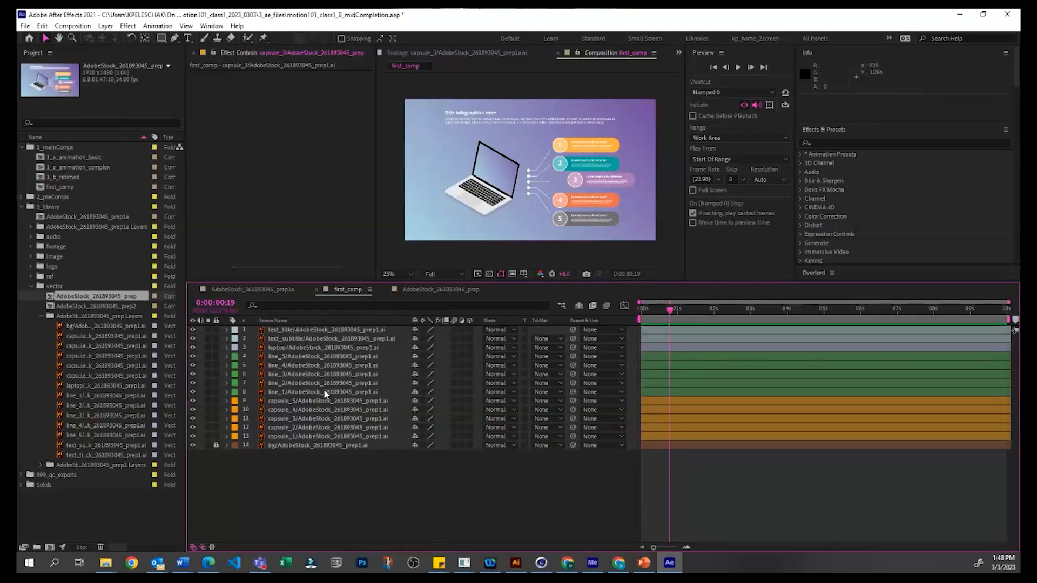
# Step: Interleave the line and capsule layers, placing line_1 above capsule_1, line_2 above capsule_2, line_4 above capsule_3 and line_3 above capsule_4
pyautogui.moveTo(324, 391); pyautogui.dragTo(325, 432)
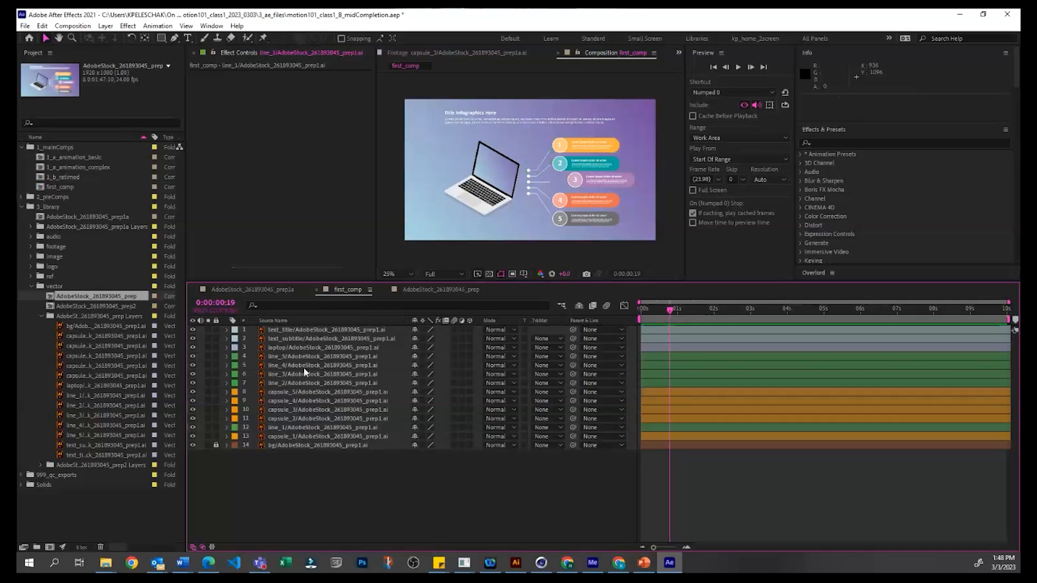
pyautogui.moveTo(305, 382); pyautogui.dragTo(312, 410)
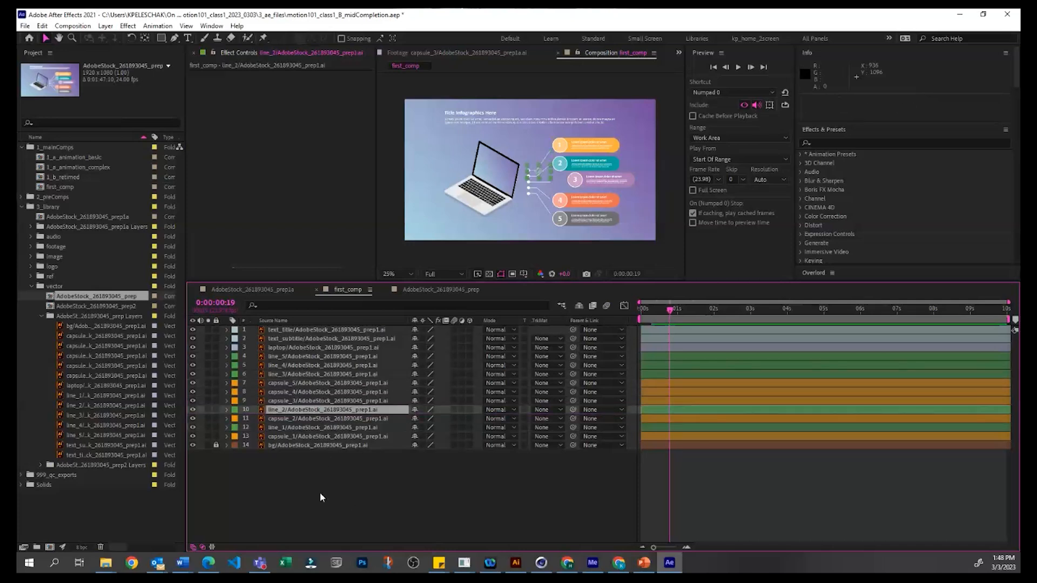
pyautogui.moveTo(290, 369); pyautogui.dragTo(303, 400)
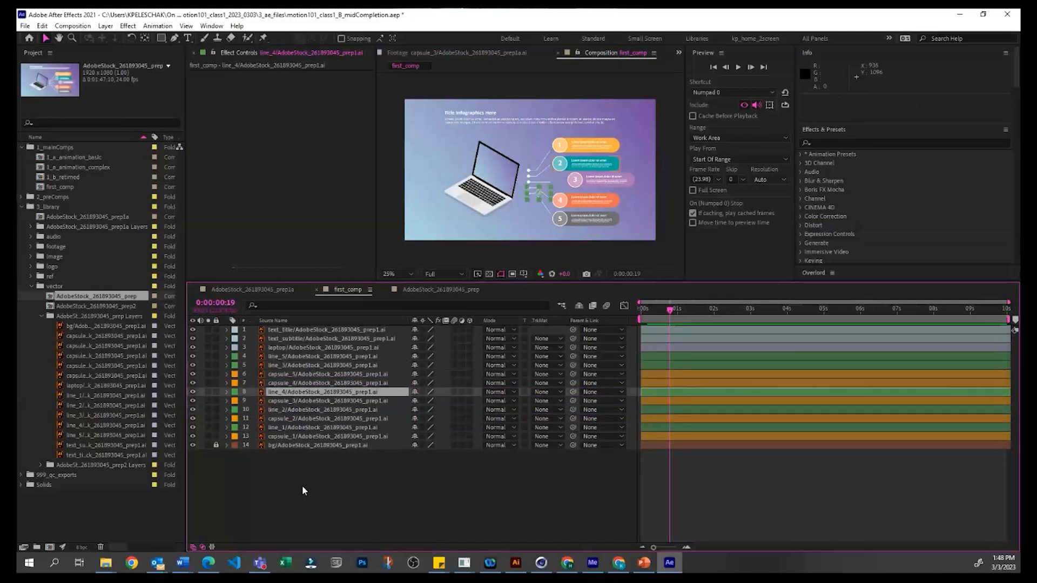
pyautogui.moveTo(300, 362); pyautogui.dragTo(306, 377)
pyautogui.click(309, 359)
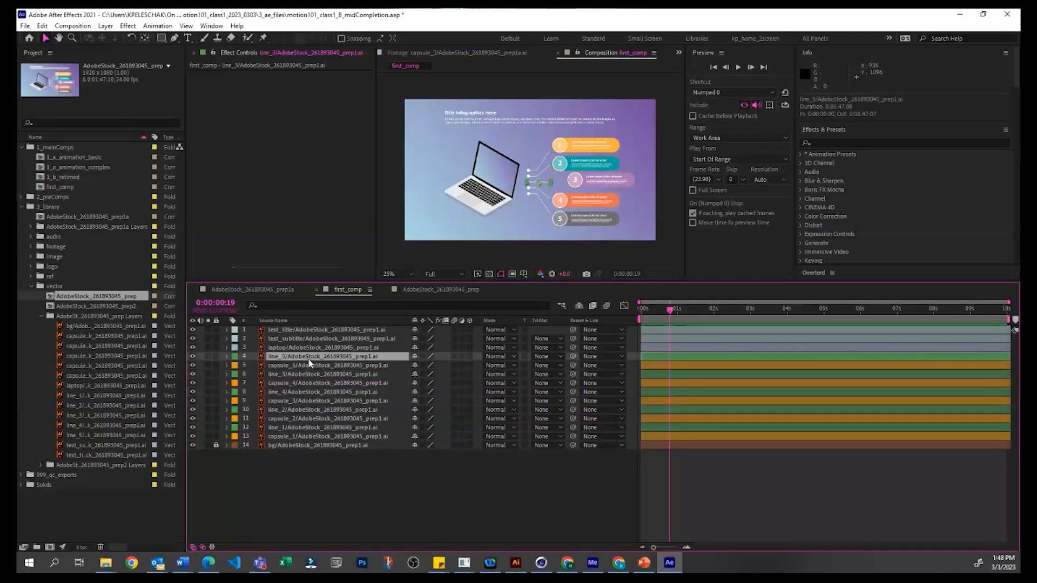
pyautogui.click(311, 466)
pyautogui.click(308, 434)
pyautogui.click(364, 503)
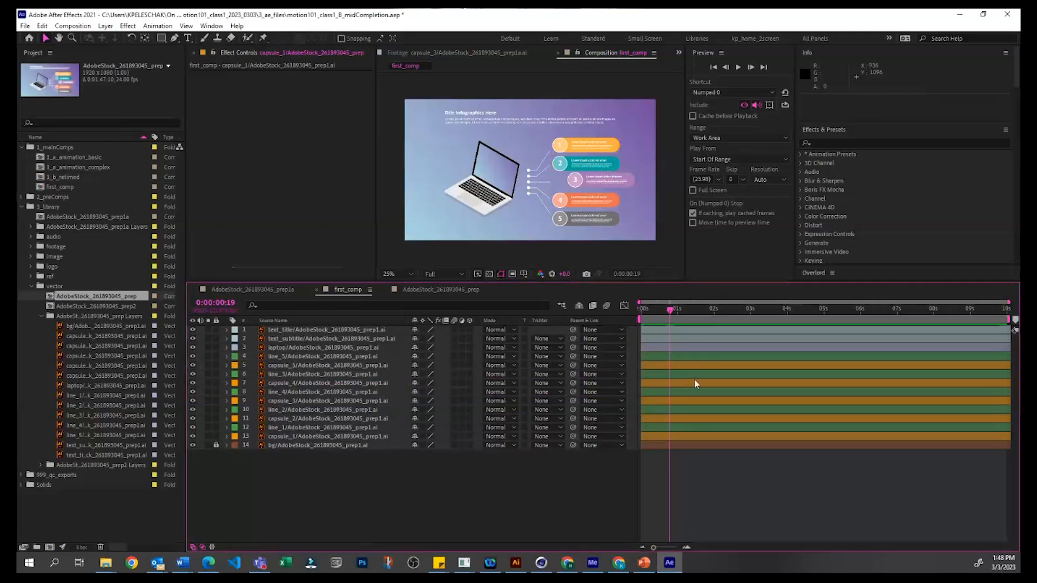
# Step: Expand the capsule_1 layer to reveal its individual Transform properties
pyautogui.click(304, 439)
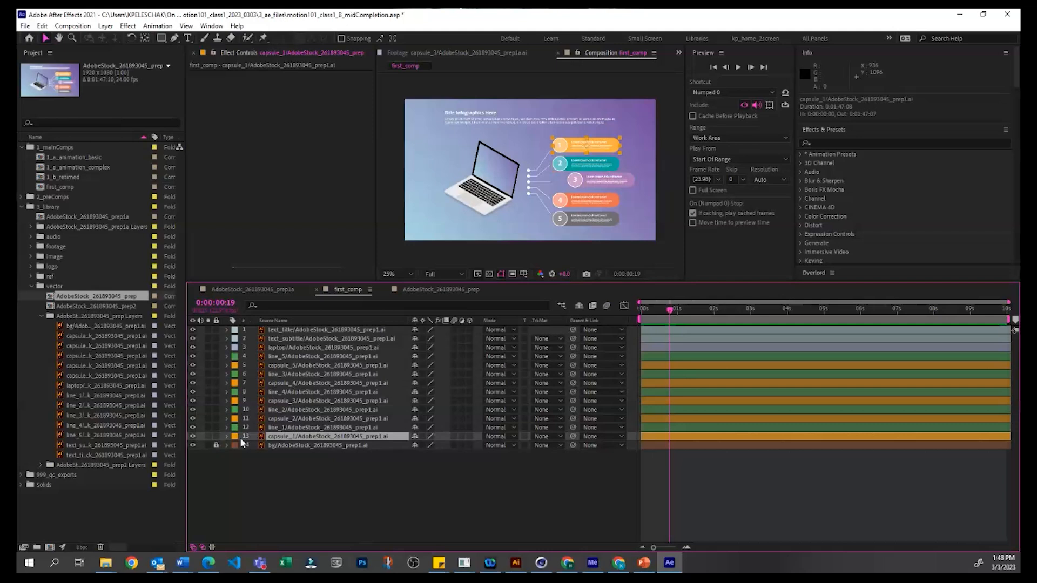
pyautogui.click(226, 436)
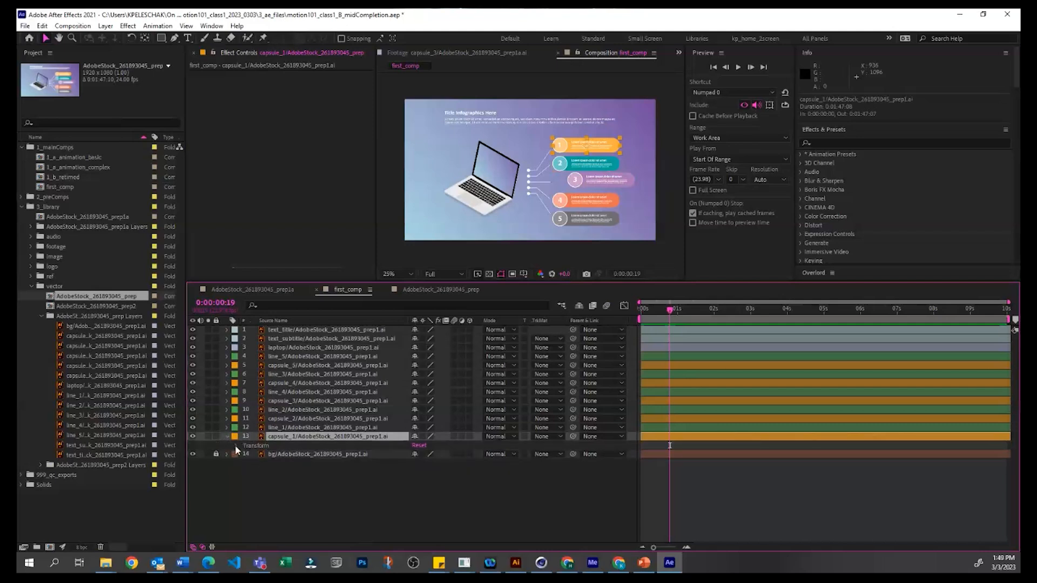
pyautogui.click(235, 446)
pyautogui.click(378, 524)
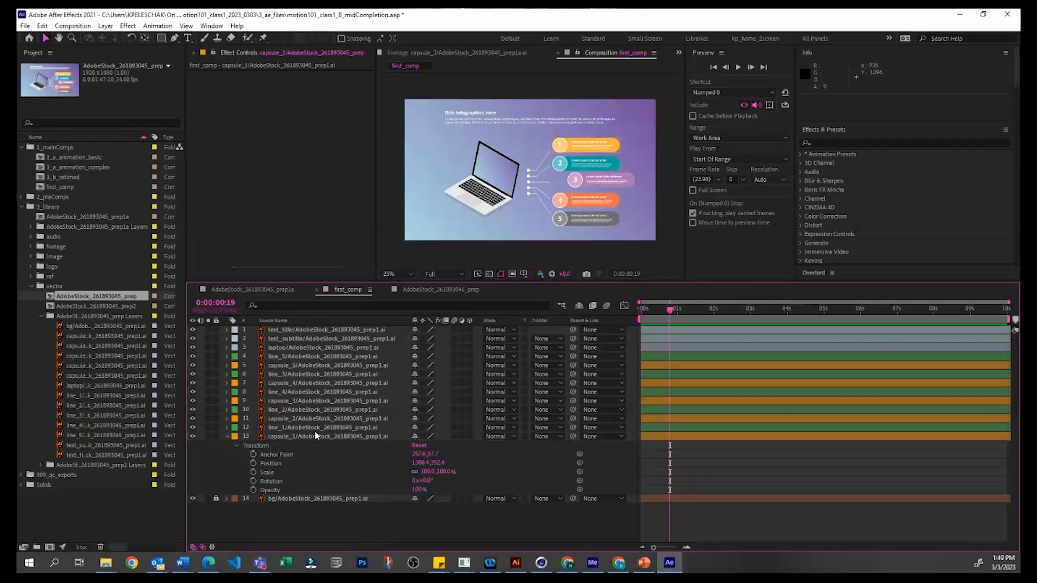
# Step: Try out capsule_1's horizontal Anchor Point value and set it to 200
pyautogui.click(276, 454)
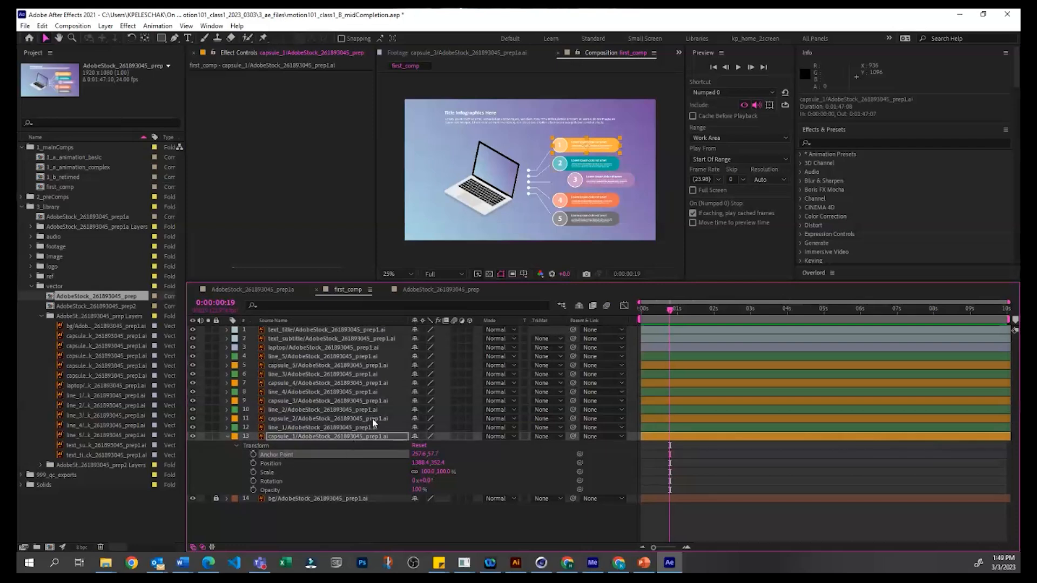
pyautogui.scroll(2, 588, 181)
pyautogui.moveTo(597, 146); pyautogui.dragTo(504, 189)
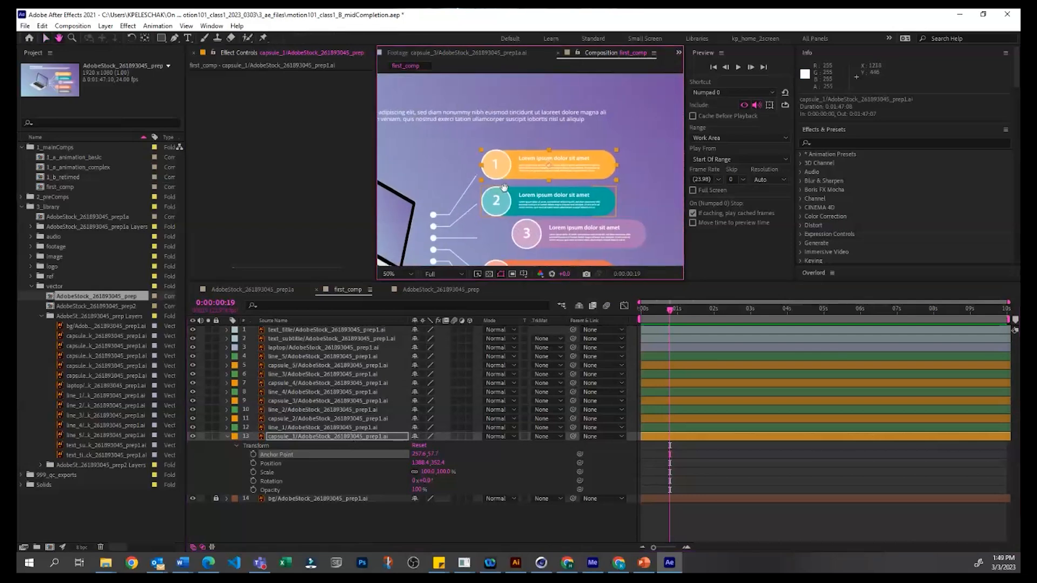
pyautogui.moveTo(605, 123); pyautogui.dragTo(572, 125)
pyautogui.moveTo(465, 174)
pyautogui.mouseDown()
pyautogui.moveTo(496, 181)
pyautogui.moveTo(479, 182)
pyautogui.mouseUp()
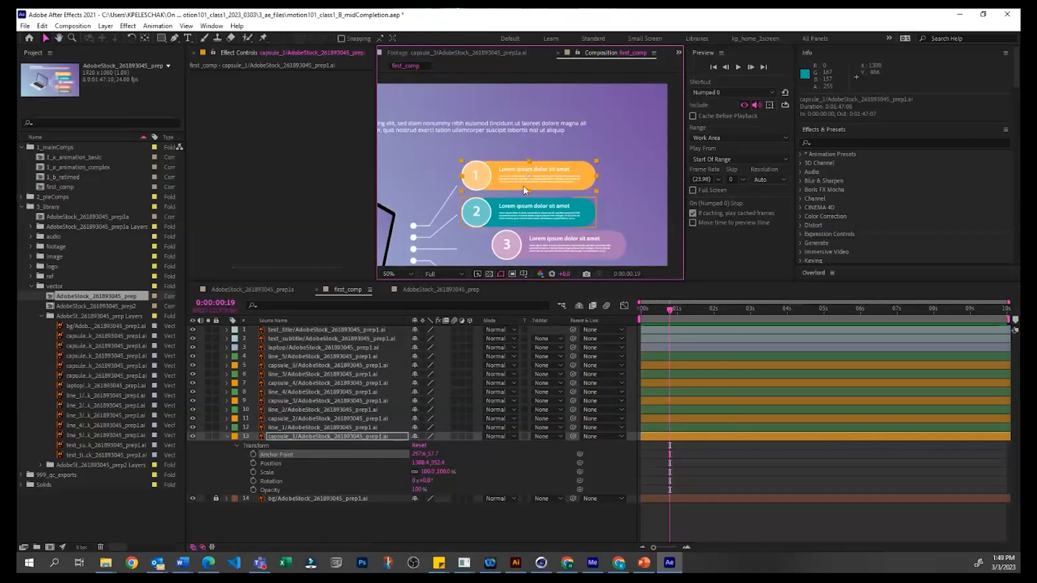
pyautogui.moveTo(418, 453); pyautogui.dragTo(414, 454)
pyautogui.click(416, 454)
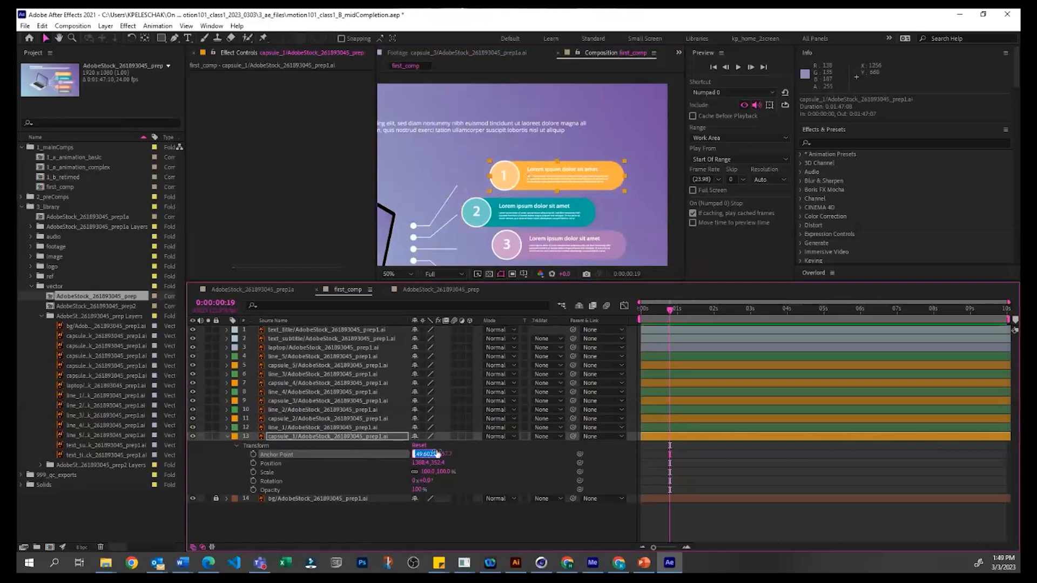
pyautogui.write('200')
pyautogui.press('Return')
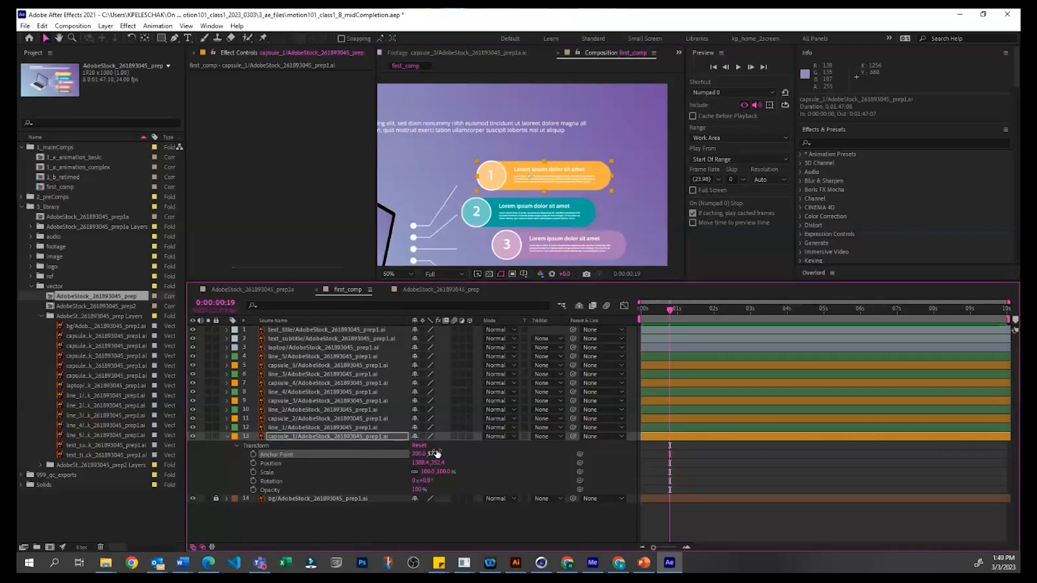
# Step: Try shifting capsule_1 sideways by varying its horizontal Anchor Point value, undo the change and leave the layer deselected
pyautogui.moveTo(416, 455); pyautogui.dragTo(446, 463)
pyautogui.hotkey('ctrl', 'z')
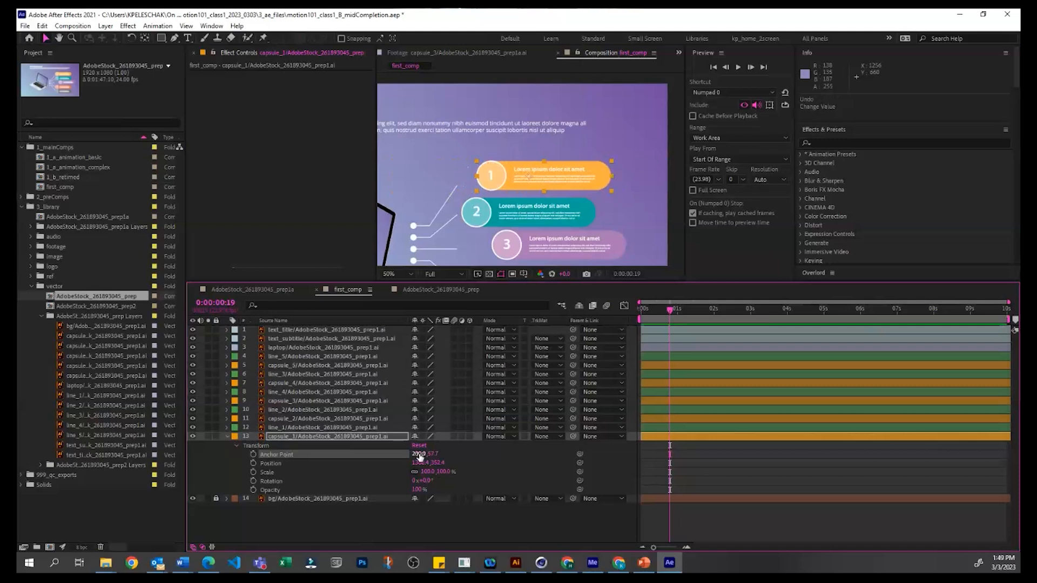
pyautogui.moveTo(420, 456); pyautogui.dragTo(909, 433)
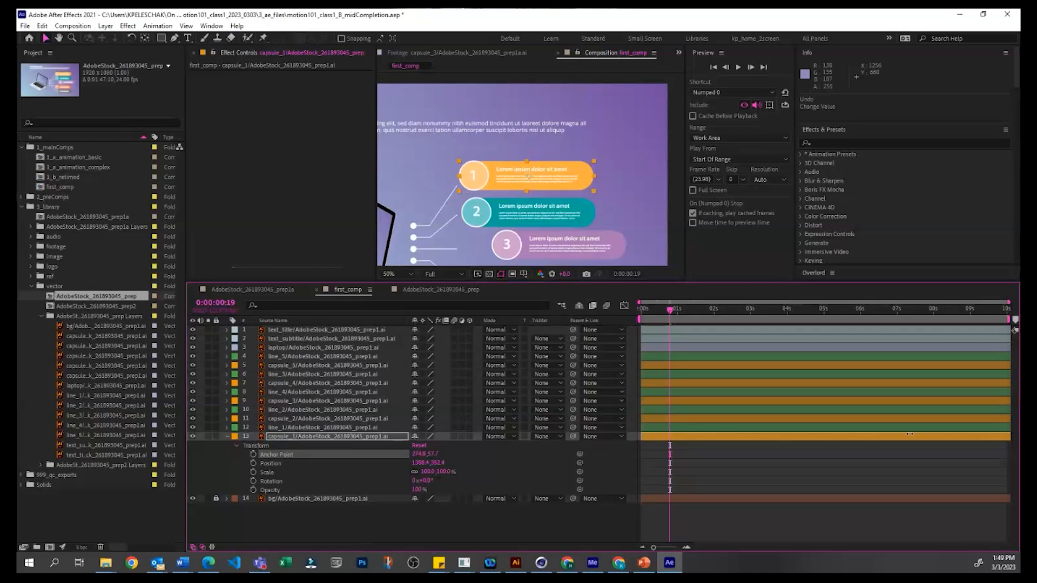
pyautogui.moveTo(736, 450); pyautogui.dragTo(422, 468)
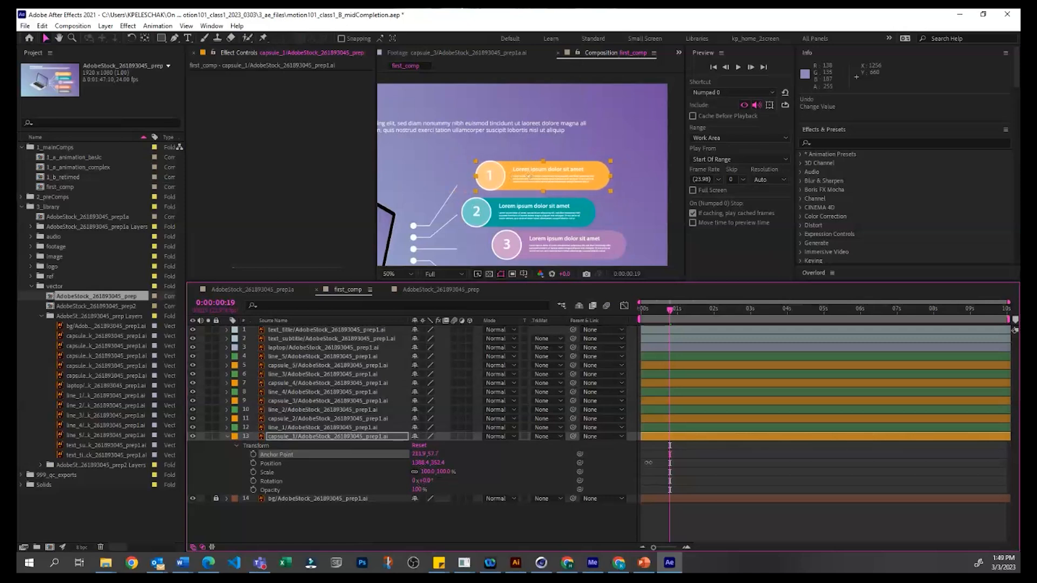
pyautogui.click(662, 474)
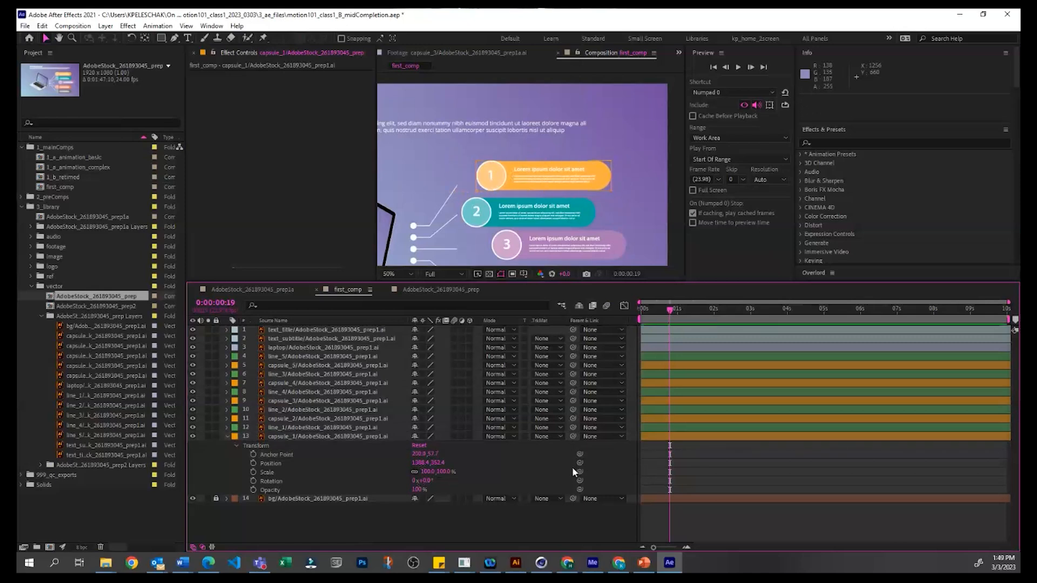
# Step: Place capsule_1's anchor point at the middle of its left edge with the Pan Behind tool, leaving the artwork in place
pyautogui.click(301, 444)
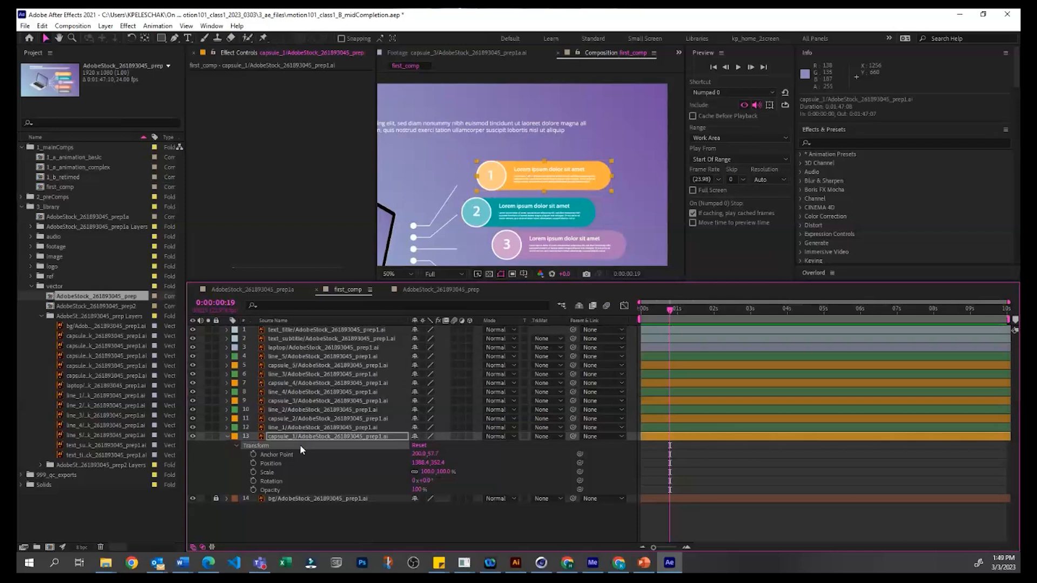
pyautogui.click(144, 38)
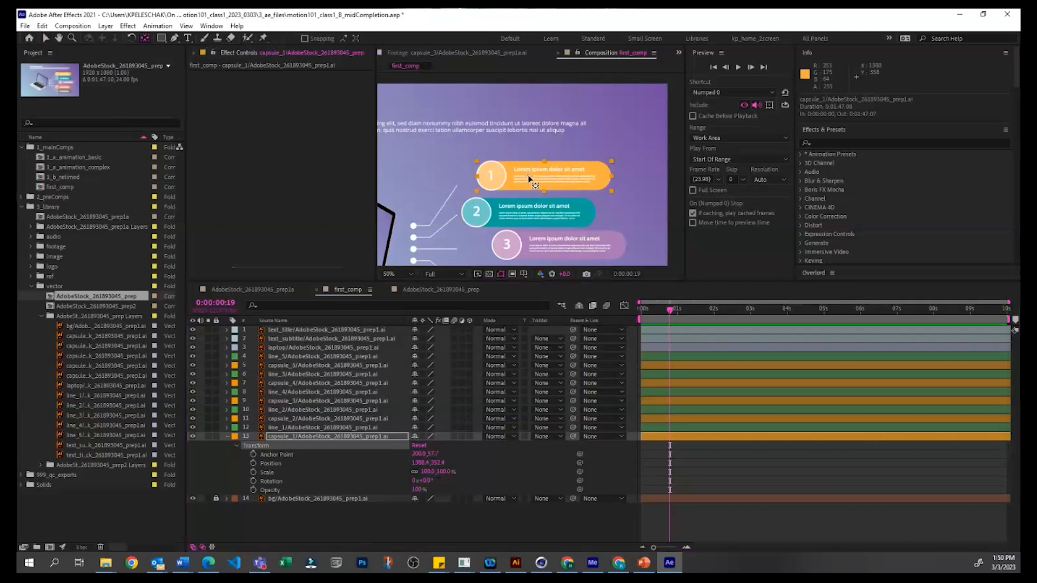
pyautogui.moveTo(528, 180); pyautogui.dragTo(477, 175)
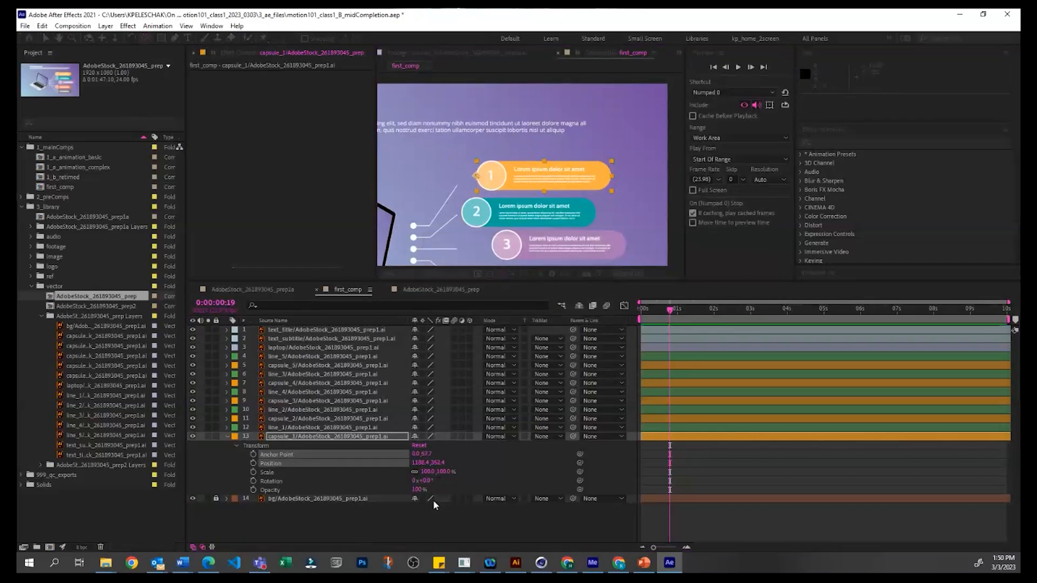
# Step: Try rotating capsule_1 upward to -17° about its left edge, and further about an anchor point moved to its middle
pyautogui.moveTo(428, 480)
pyautogui.mouseDown()
pyautogui.moveTo(414, 480)
pyautogui.moveTo(423, 472)
pyautogui.moveTo(413, 464)
pyautogui.moveTo(432, 479)
pyautogui.mouseUp()
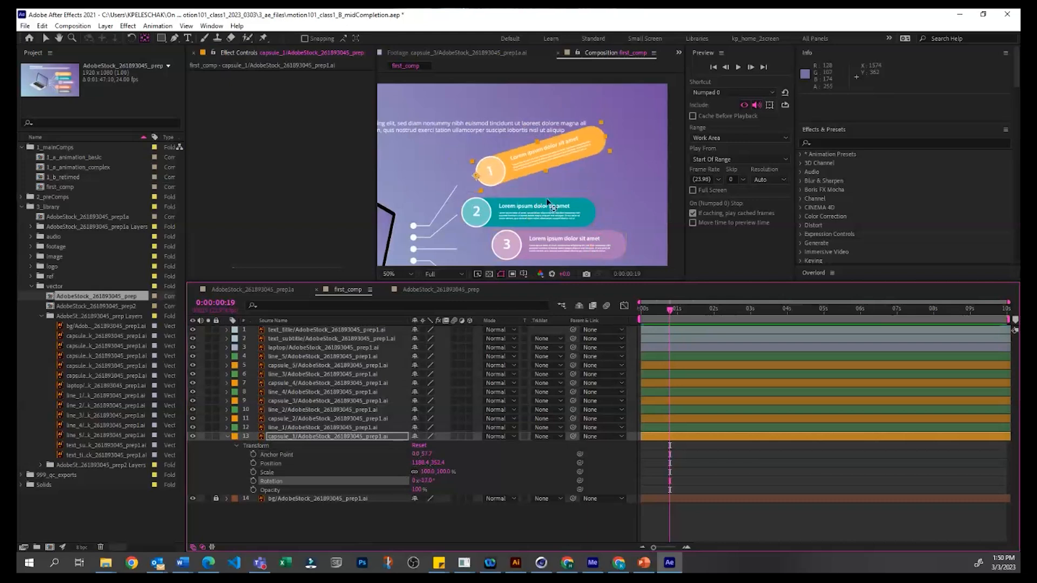
pyautogui.moveTo(477, 179); pyautogui.dragTo(543, 153)
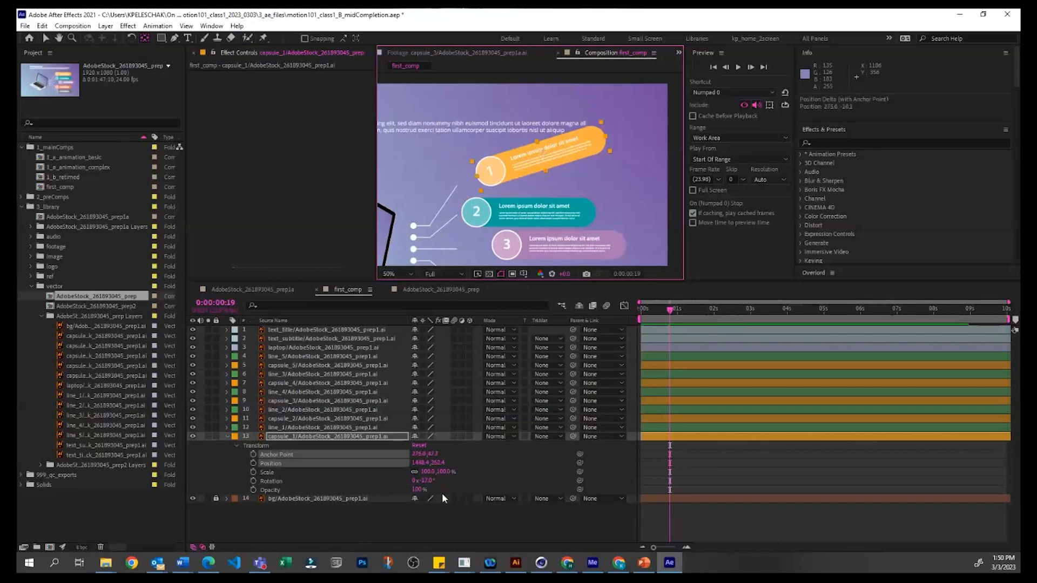
pyautogui.moveTo(427, 480)
pyautogui.mouseDown()
pyautogui.moveTo(434, 472)
pyautogui.moveTo(415, 476)
pyautogui.mouseUp()
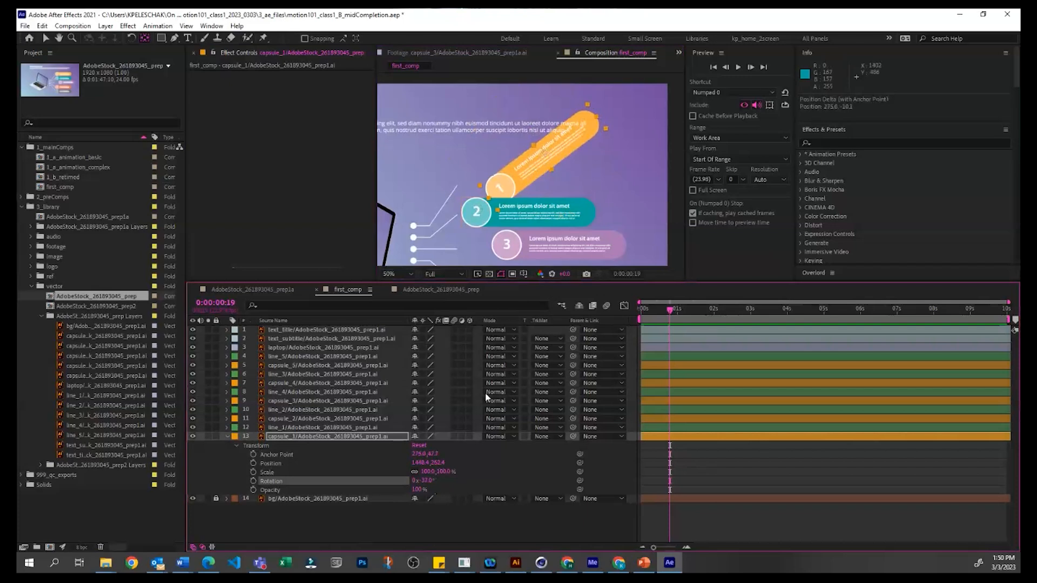
# Step: Undo the test rotations and the centred anchor point on capsule_1, and leave the layer deselected
pyautogui.hotkey('ctrl', 'z')
pyautogui.hotkey('ctrl', 'z')
pyautogui.hotkey('ctrl', 'z')
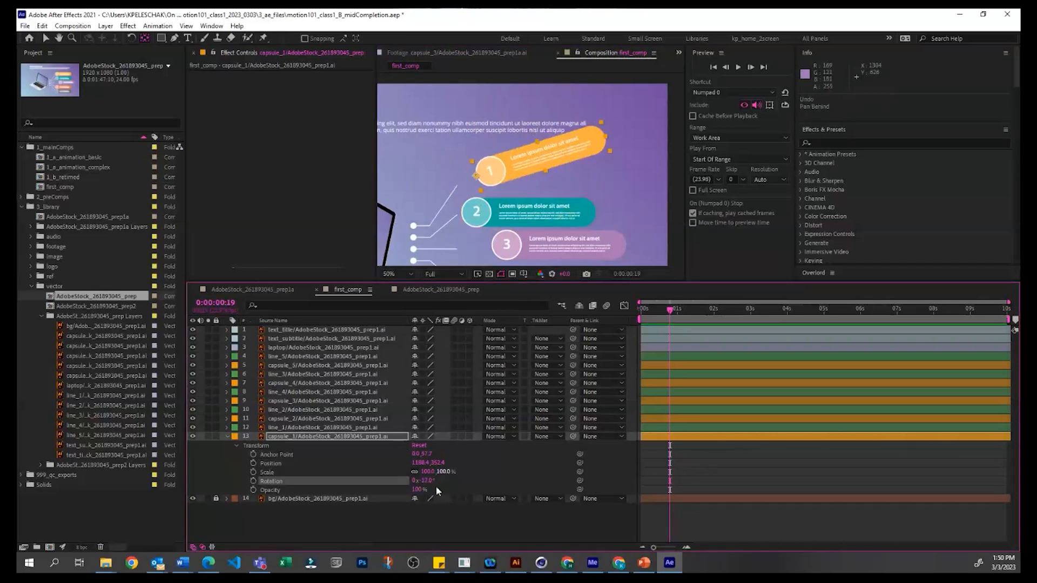
pyautogui.hotkey('ctrl', 'z')
pyautogui.moveTo(430, 484); pyautogui.dragTo(425, 480)
pyautogui.hotkey('ctrl', 'z')
pyautogui.click(726, 478)
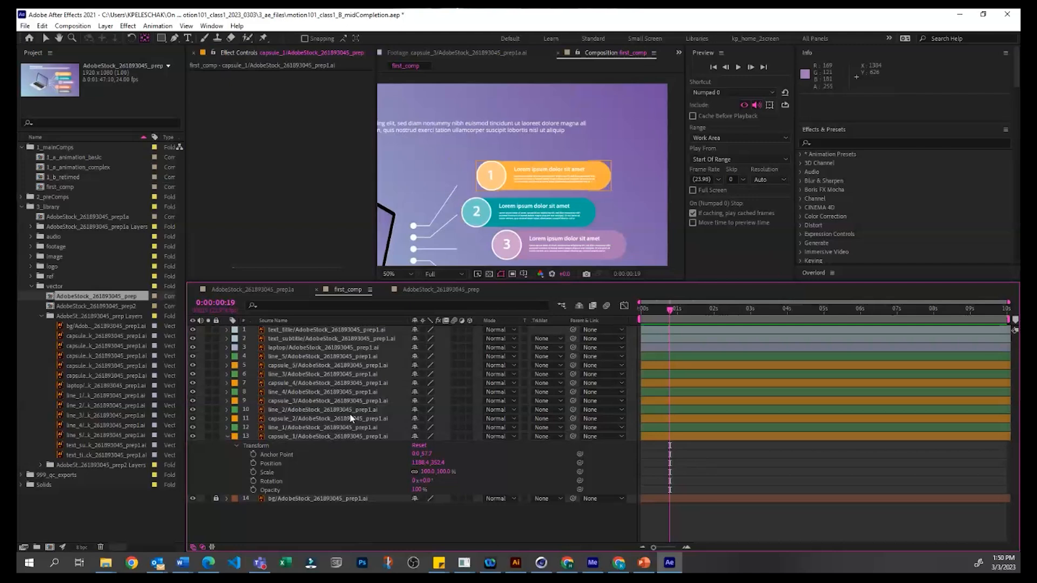
# Step: Place capsule_1's anchor point at the middle of its right edge with the Pan Behind tool
pyautogui.click(352, 437)
pyautogui.moveTo(477, 176); pyautogui.dragTo(613, 177)
pyautogui.click(509, 475)
pyautogui.click(412, 453)
pyautogui.press('Return')
pyautogui.click(343, 436)
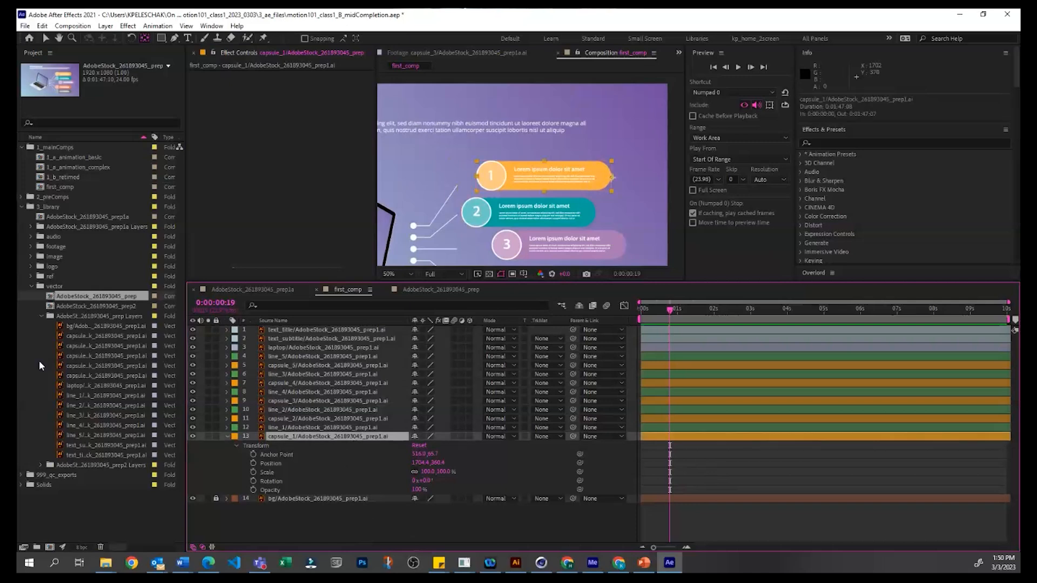
# Step: Reveal capsule_1's layer source in the project and make room to read its pixel dimensions
pyautogui.rightClick(309, 437)
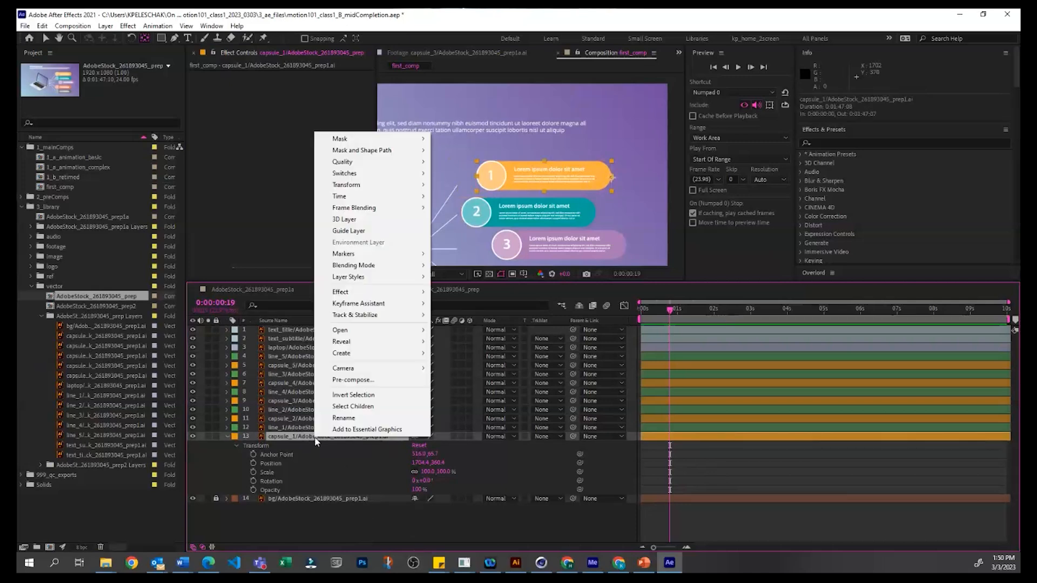
pyautogui.moveTo(351, 342)
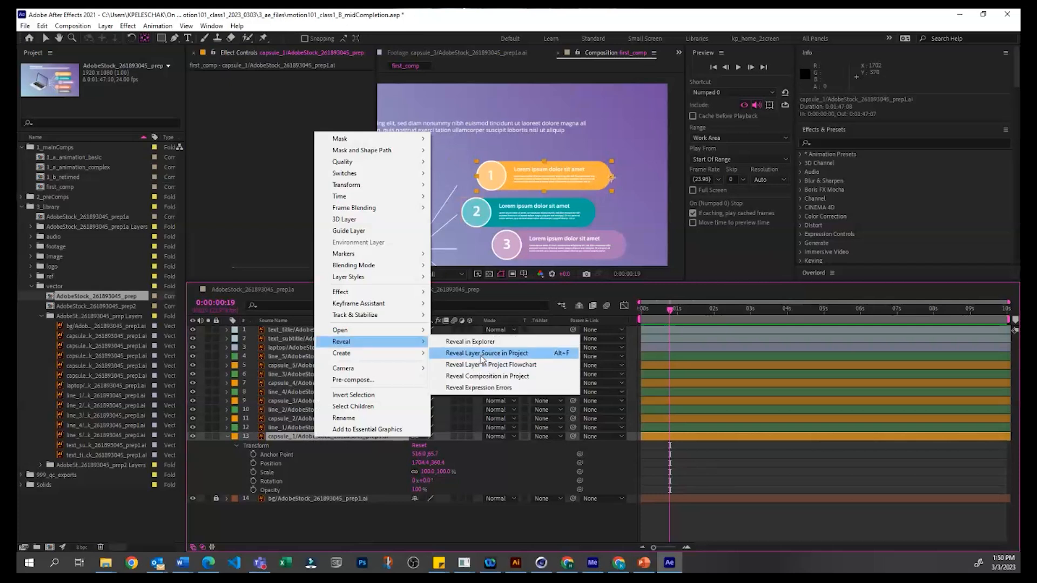
pyautogui.click(483, 353)
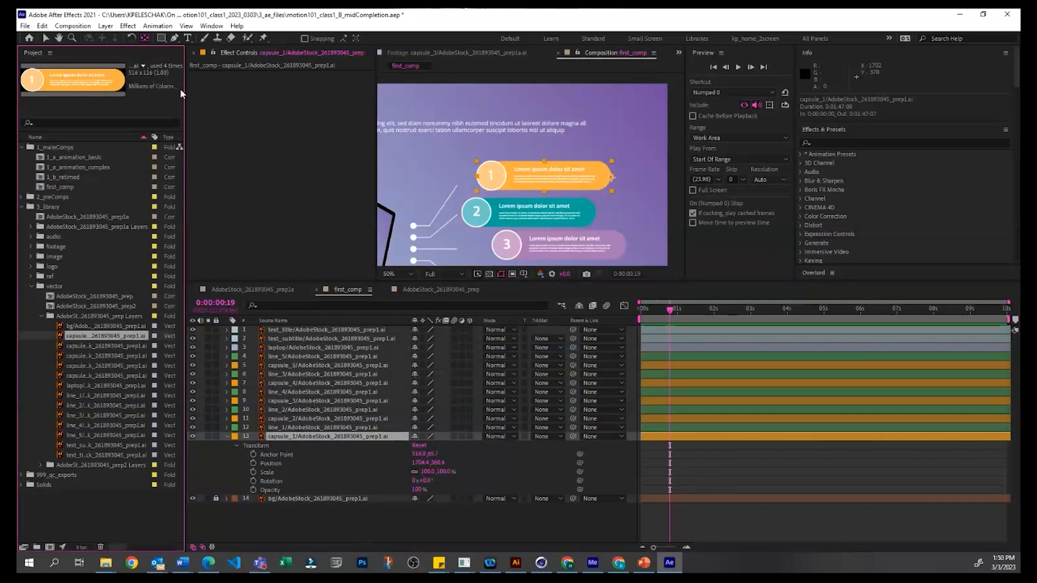
pyautogui.moveTo(185, 86); pyautogui.dragTo(279, 86)
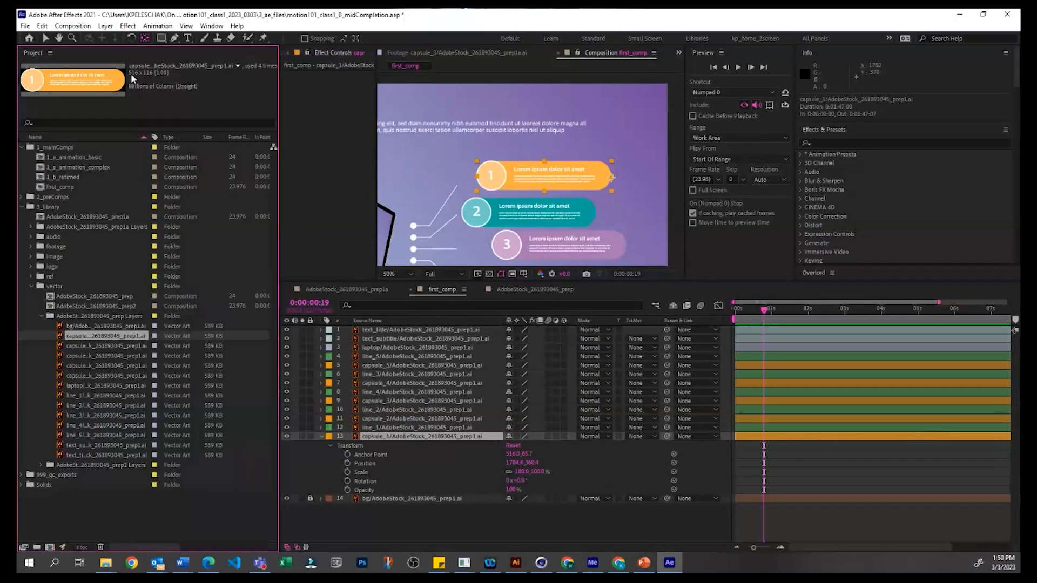
# Step: Try 0 as capsule_1's horizontal Anchor Point value, and settle on 258 to centre it
pyautogui.click(515, 455)
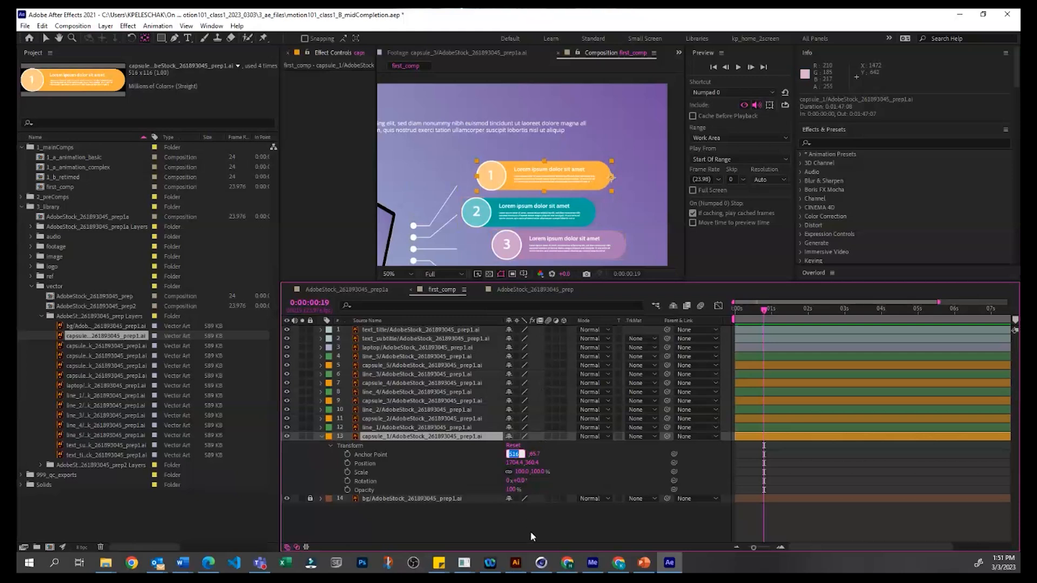
pyautogui.write('0')
pyautogui.press('Return')
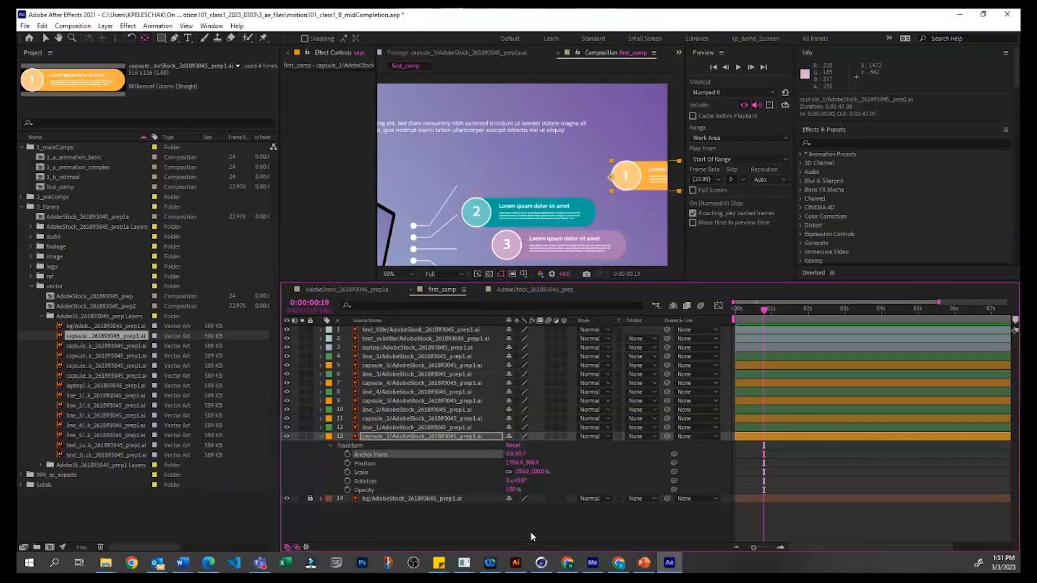
pyautogui.click(512, 453)
pyautogui.write('258')
pyautogui.press('Return')
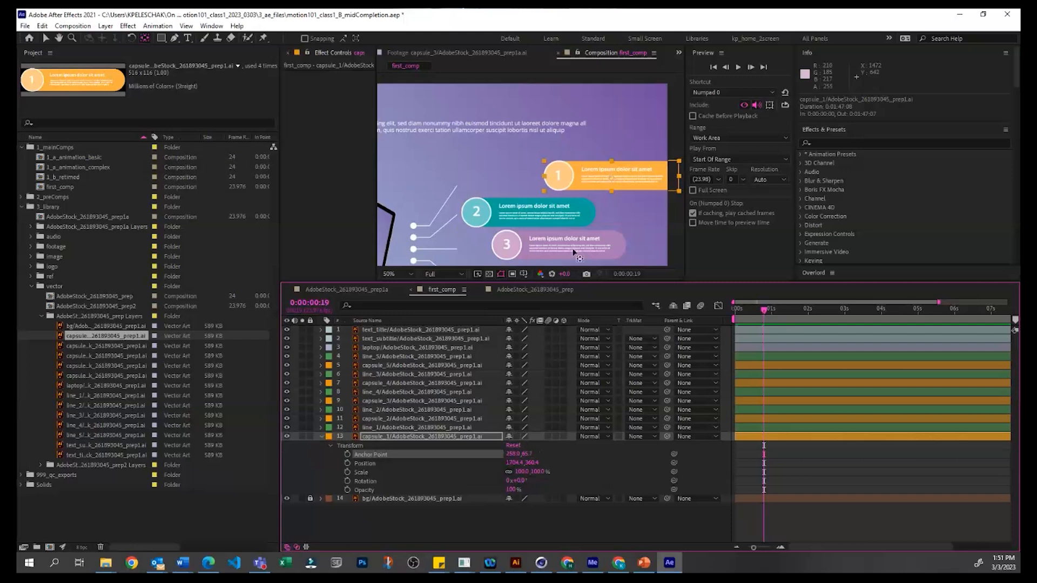
# Step: Move capsule_1 back above the teal capsule at position 1424.4, 365.4 and scale it down to 73%
pyautogui.press('v')
pyautogui.moveTo(642, 174); pyautogui.dragTo(562, 174)
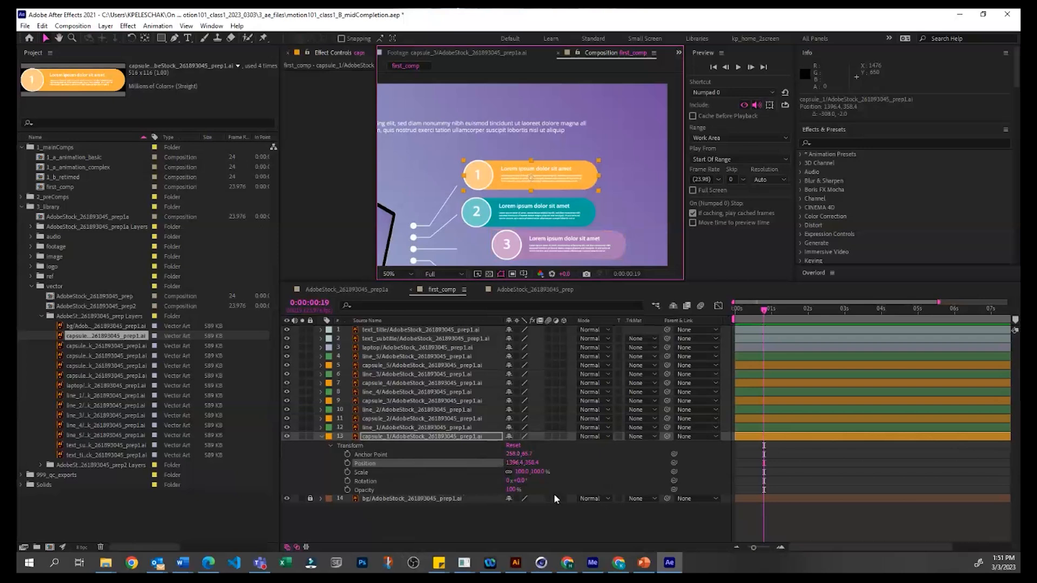
pyautogui.moveTo(512, 462)
pyautogui.mouseDown()
pyautogui.moveTo(541, 462)
pyautogui.moveTo(479, 474)
pyautogui.moveTo(545, 461)
pyautogui.moveTo(513, 476)
pyautogui.moveTo(540, 472)
pyautogui.moveTo(510, 469)
pyautogui.mouseUp()
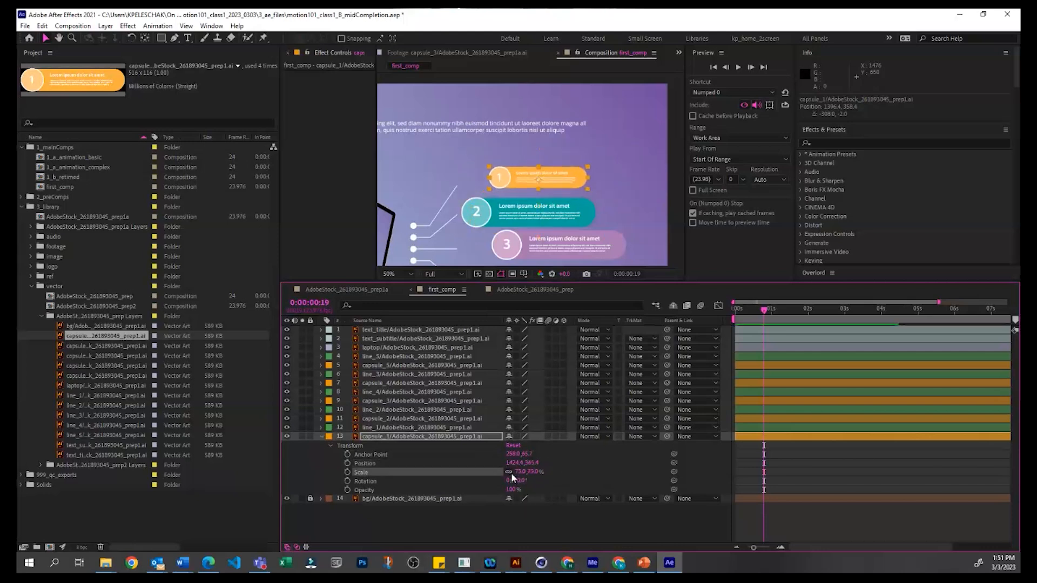
# Step: Try squeezing capsule_1's width with the Scale proportions unlinked and rotating it slightly, and undo both changes
pyautogui.moveTo(532, 471)
pyautogui.mouseDown()
pyautogui.moveTo(562, 471)
pyautogui.moveTo(521, 471)
pyautogui.moveTo(540, 474)
pyautogui.moveTo(532, 480)
pyautogui.mouseUp()
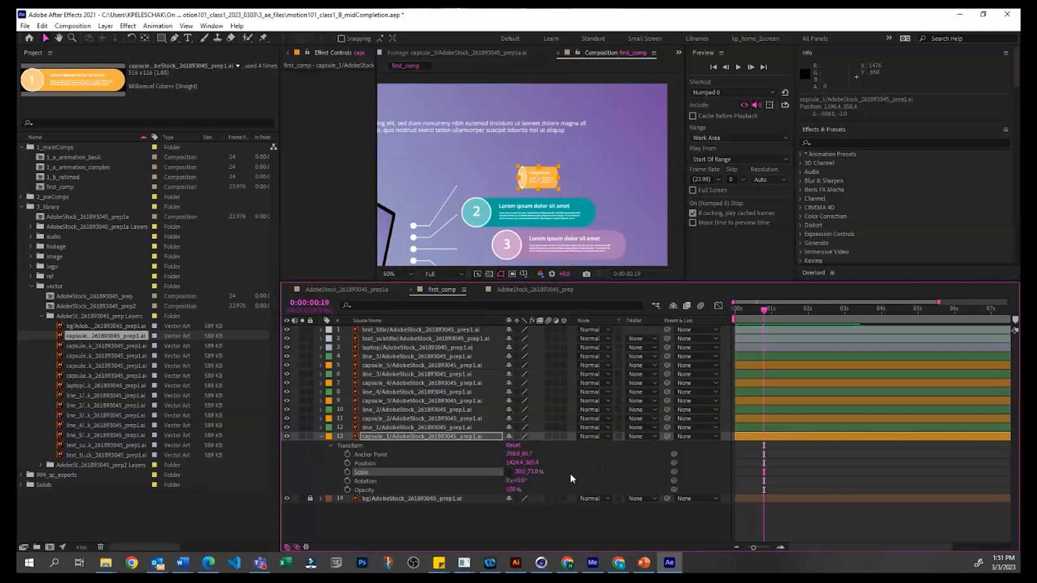
pyautogui.hotkey('ctrl', 'z')
pyautogui.hotkey('ctrl', 'z')
pyautogui.hotkey('ctrl', 'z')
pyautogui.hotkey('ctrl', 'z')
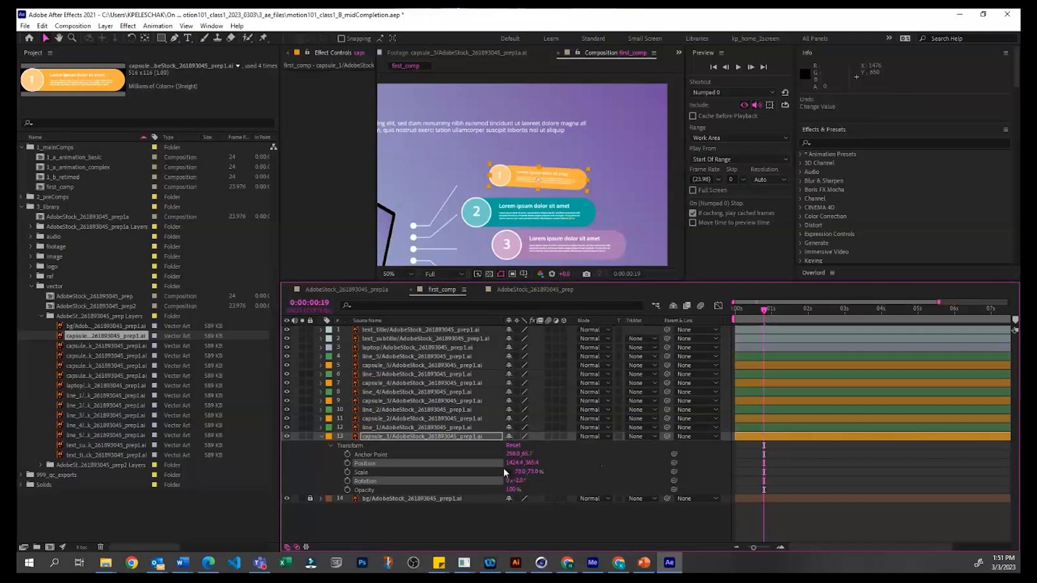
# Step: Try lowering capsule_1's opacity and return it to 100%
pyautogui.click(741, 480)
pyautogui.moveTo(511, 489); pyautogui.dragTo(603, 472)
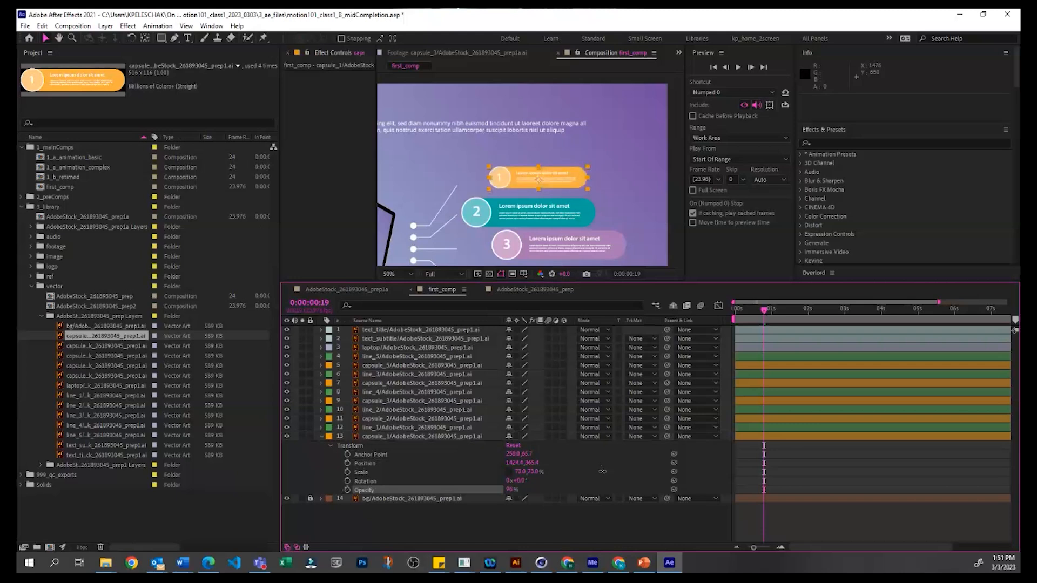
pyautogui.click(795, 474)
# Step: Add a 100% Opacity keyframe to capsule_1 at 0:00:01:00
pyautogui.click(770, 307)
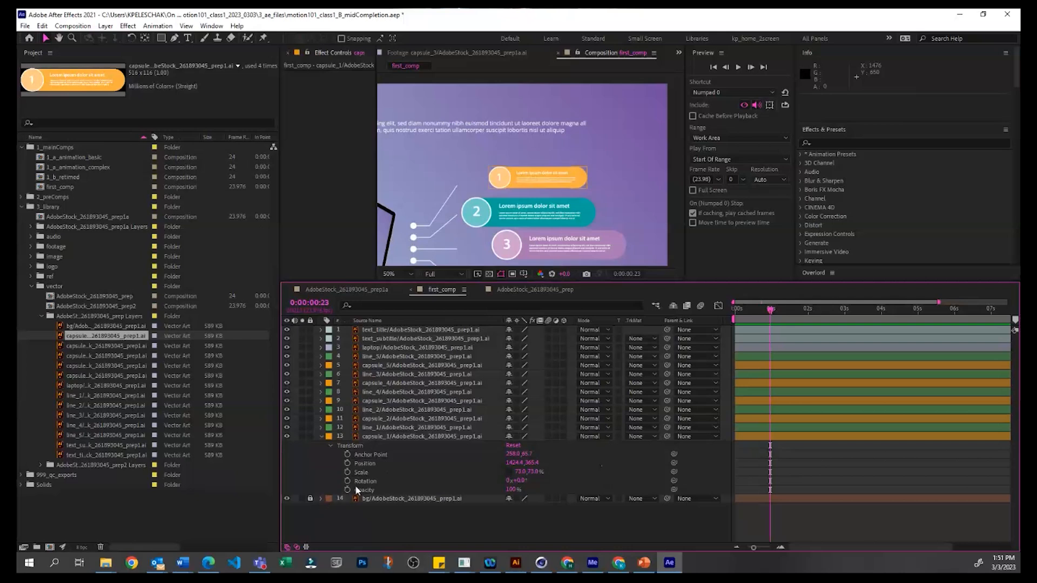
pyautogui.click(733, 313)
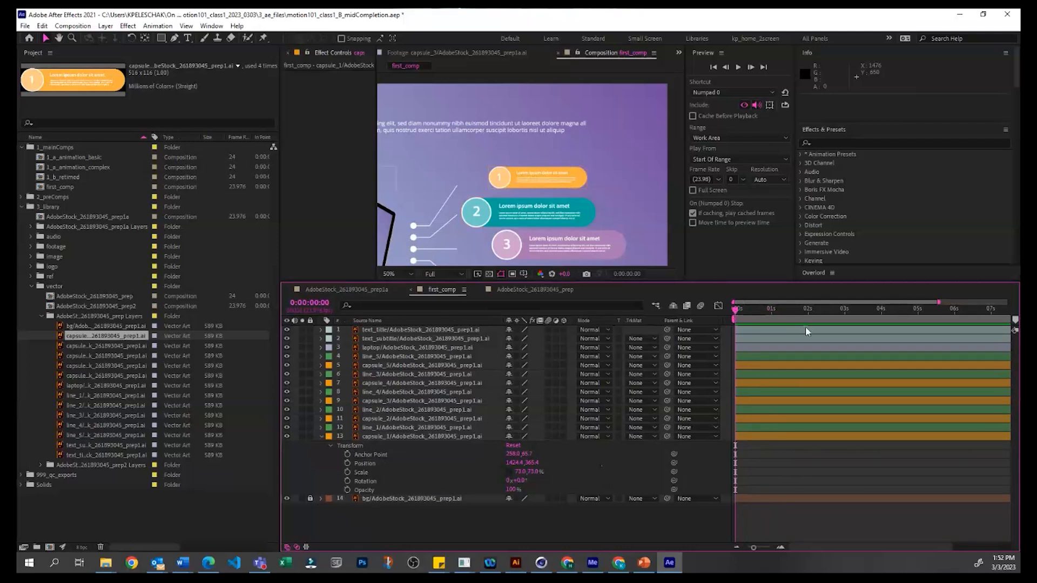
pyautogui.moveTo(772, 313)
pyautogui.mouseDown()
pyautogui.moveTo(784, 313)
pyautogui.moveTo(772, 313)
pyautogui.mouseUp()
pyautogui.click(348, 490)
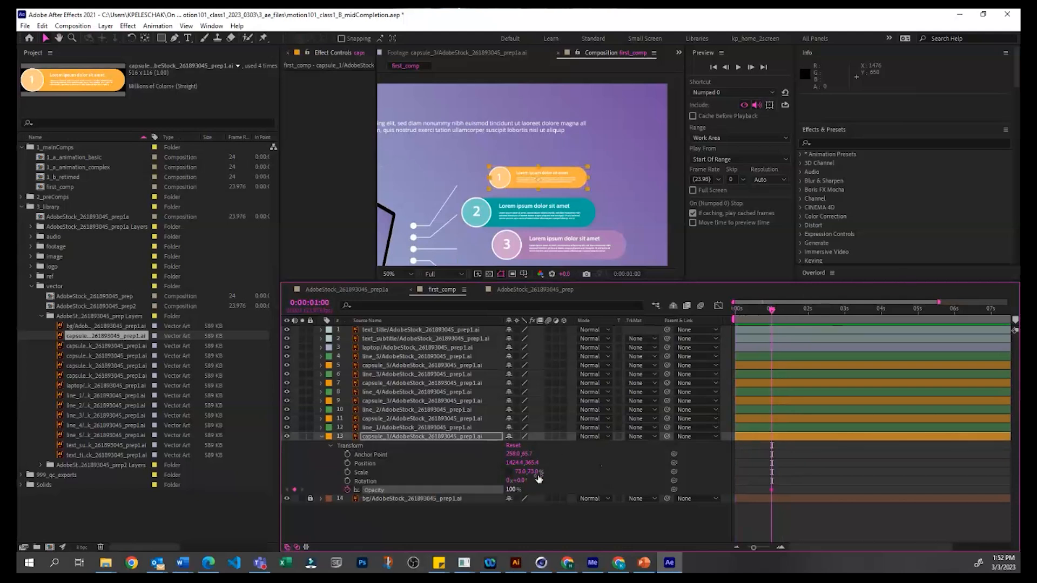
# Step: Set capsule_1's opacity to 0% at 0:00:00:00 so that it fades in over the first second
pyautogui.moveTo(771, 311); pyautogui.dragTo(726, 317)
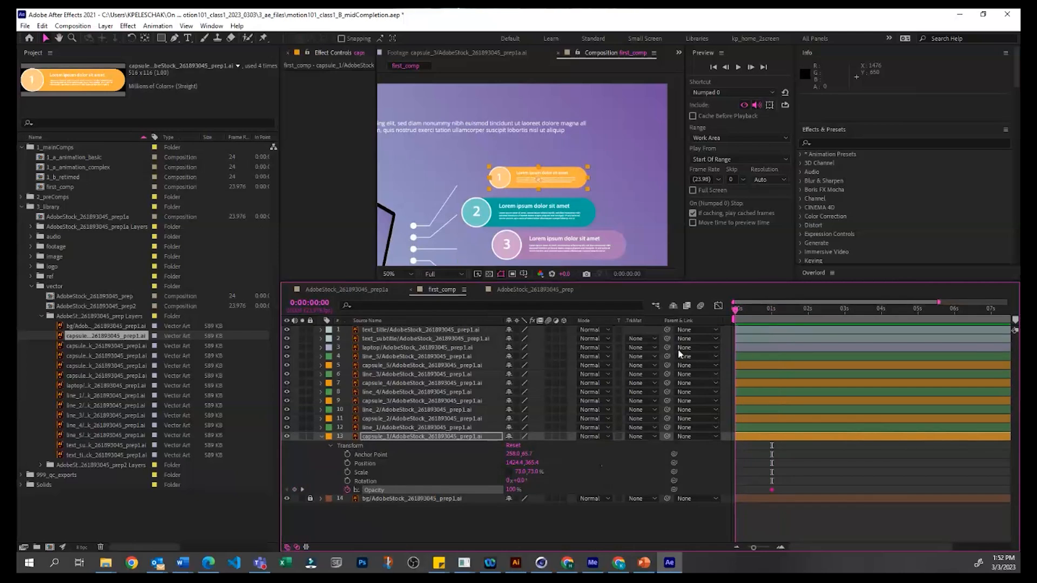
pyautogui.click(512, 491)
pyautogui.write('0')
pyautogui.press('Return')
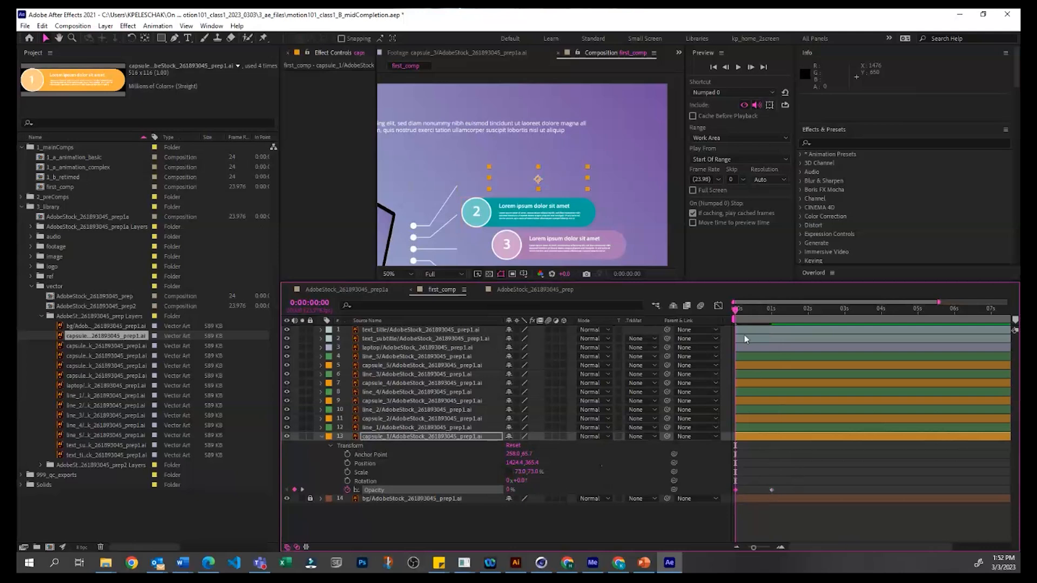
# Step: Try slowing capsule_1's fade-in by moving its ending Opacity keyframe to about 0:00:01:19, and undo the move
pyautogui.moveTo(735, 307); pyautogui.dragTo(756, 300)
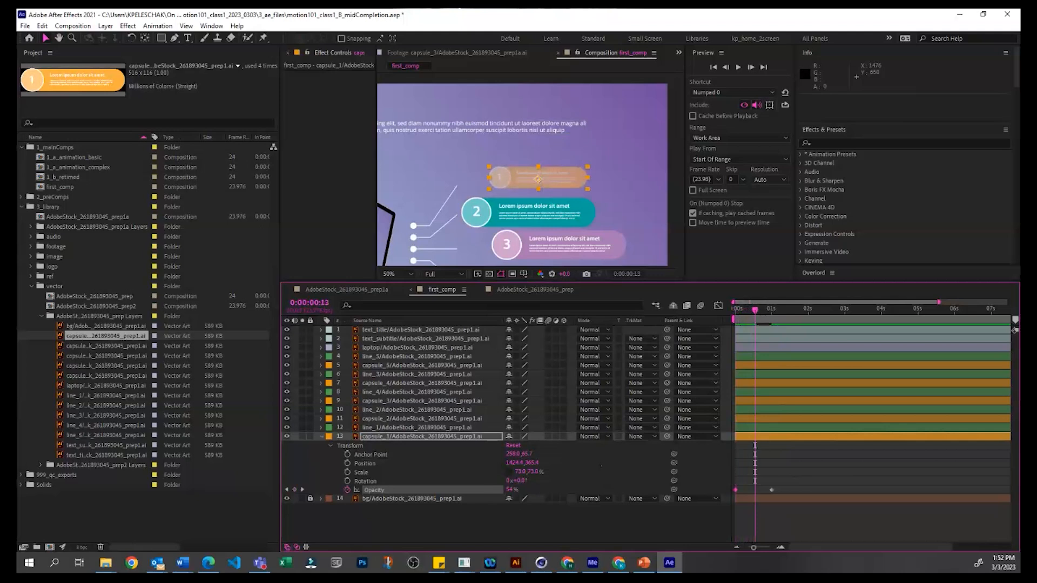
pyautogui.moveTo(756, 312)
pyautogui.mouseDown()
pyautogui.moveTo(781, 311)
pyautogui.moveTo(738, 313)
pyautogui.mouseUp()
pyautogui.moveTo(770, 490); pyautogui.dragTo(801, 490)
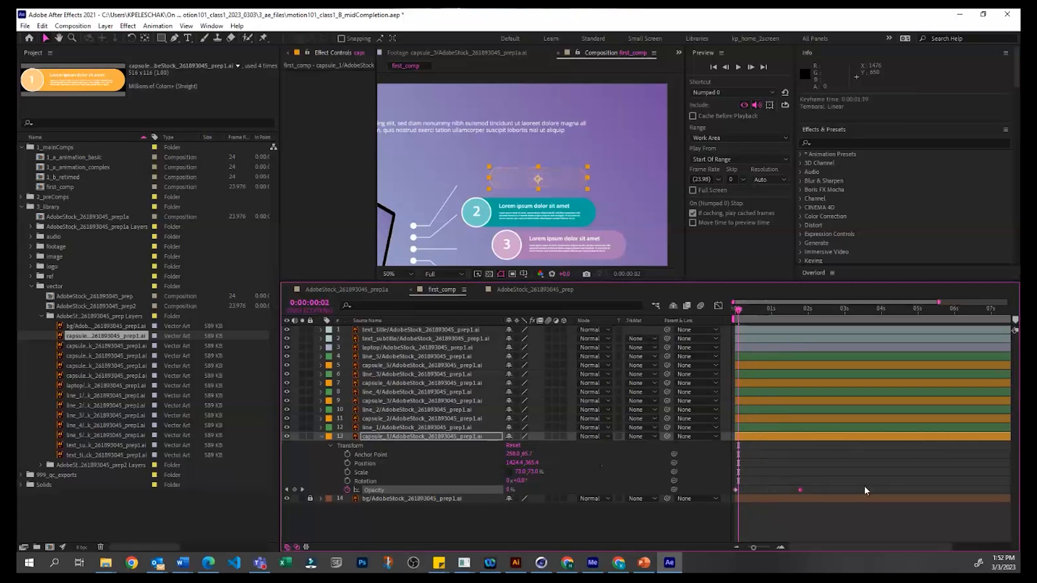
pyautogui.moveTo(898, 493); pyautogui.dragTo(893, 490)
pyautogui.moveTo(739, 309); pyautogui.dragTo(810, 339)
pyautogui.hotkey('ctrl', 'z')
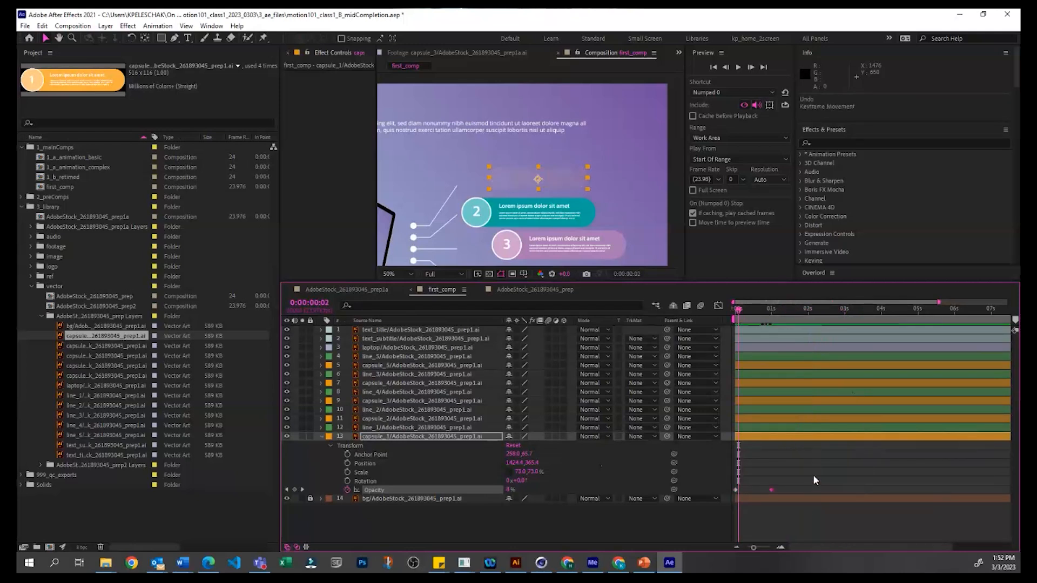
# Step: Set capsule_1's opacity to 38% at 0:00:00:00 and scrub through the partial fade-in
pyautogui.click(812, 476)
pyautogui.click(730, 307)
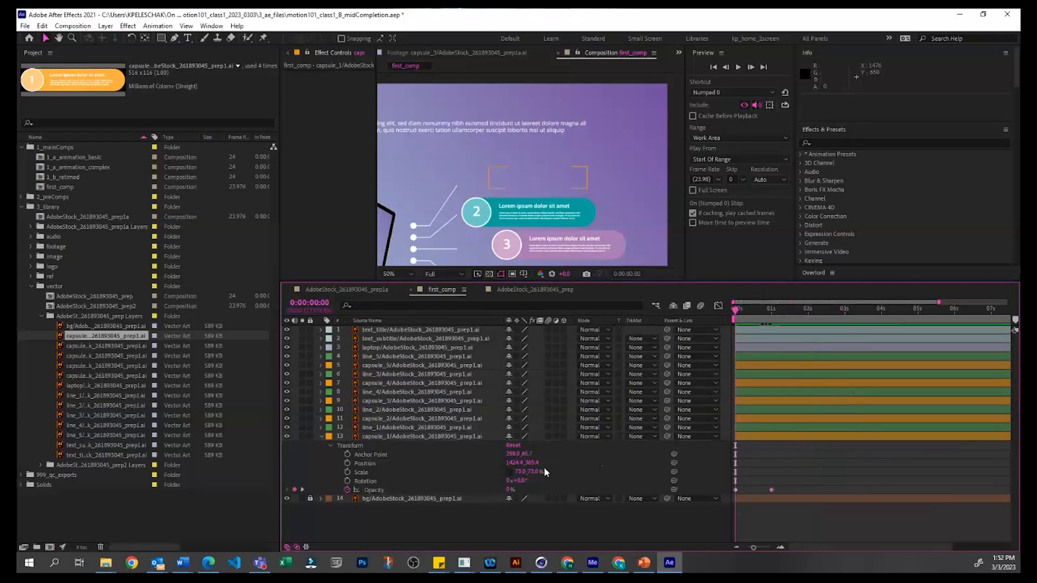
pyautogui.moveTo(508, 490); pyautogui.dragTo(525, 489)
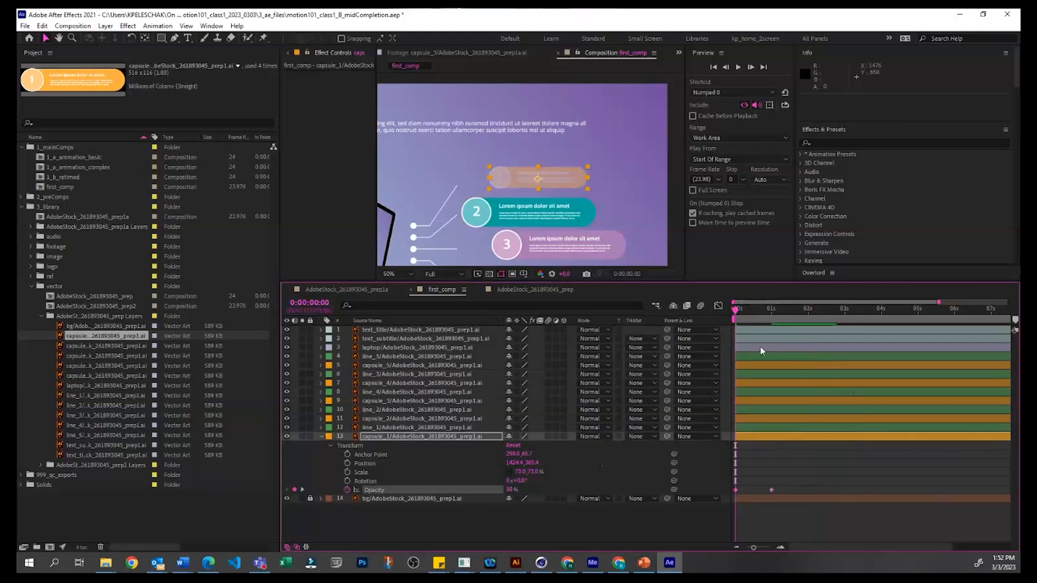
pyautogui.moveTo(750, 307); pyautogui.dragTo(782, 300)
# Step: Try moving capsule_1's first Opacity keyframe past the second one, to 0:00:01:22, and return it to the start
pyautogui.moveTo(735, 490); pyautogui.dragTo(805, 490)
pyautogui.moveTo(782, 310); pyautogui.dragTo(717, 342)
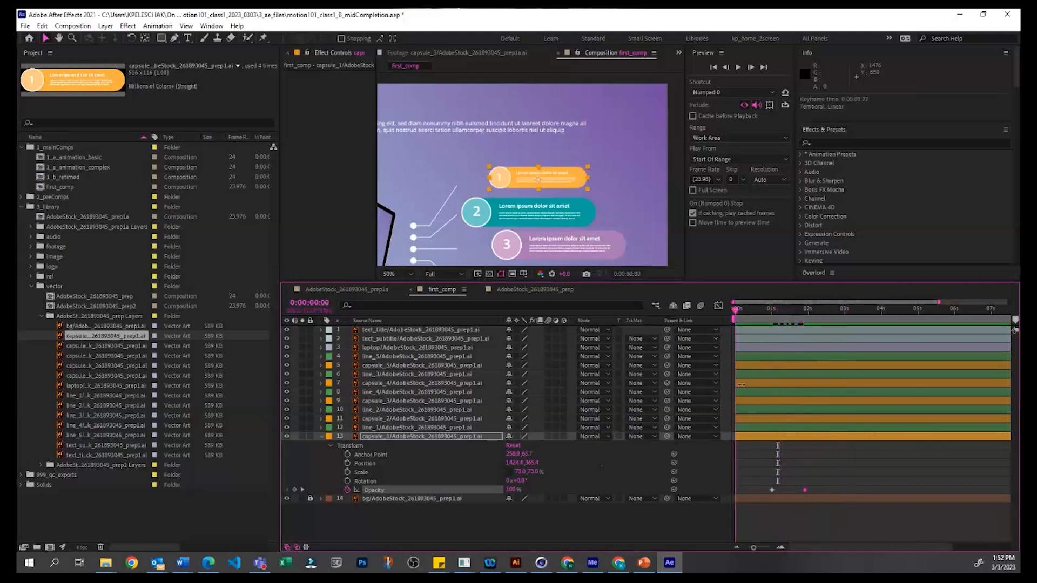
pyautogui.moveTo(803, 491)
pyautogui.mouseDown()
pyautogui.moveTo(735, 492)
pyautogui.moveTo(798, 475)
pyautogui.mouseUp()
pyautogui.hotkey('ctrl', 'c')
# Step: Copy both of capsule_1's Opacity keyframes and paste them at 0:00:02:17
pyautogui.moveTo(742, 308); pyautogui.dragTo(835, 306)
pyautogui.moveTo(791, 474); pyautogui.dragTo(735, 501)
pyautogui.hotkey('ctrl', 'c')
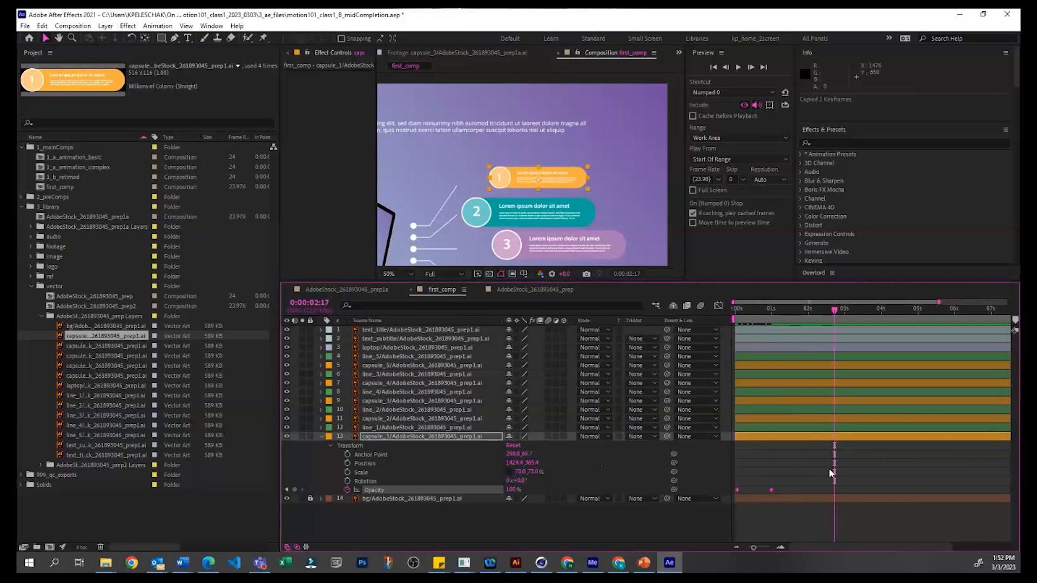
pyautogui.hotkey('ctrl', 'v')
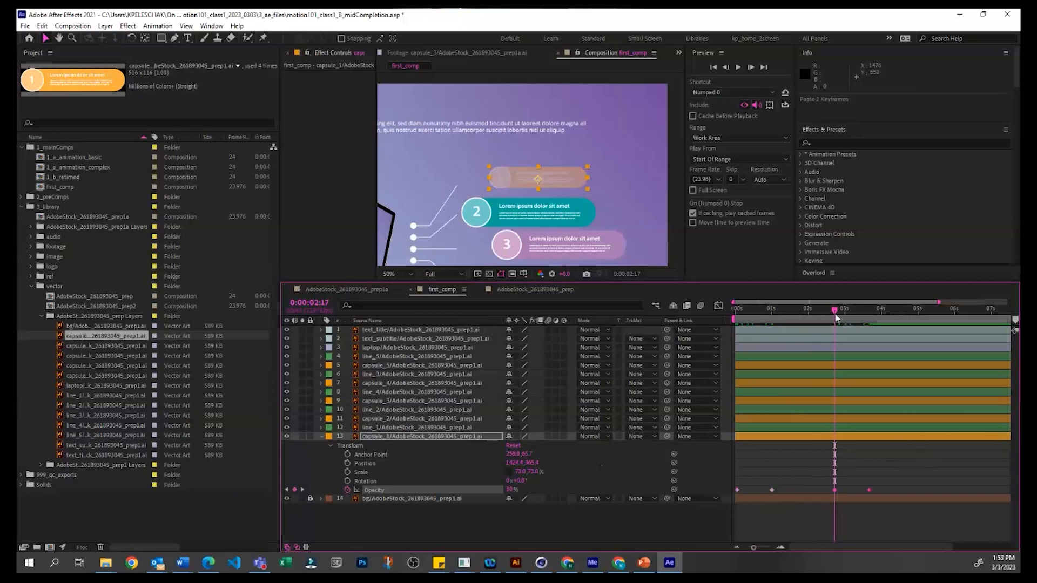
# Step: Try time-reversing the two pasted Opacity keyframes, and undo both the reversal and the paste
pyautogui.moveTo(761, 306); pyautogui.dragTo(780, 308)
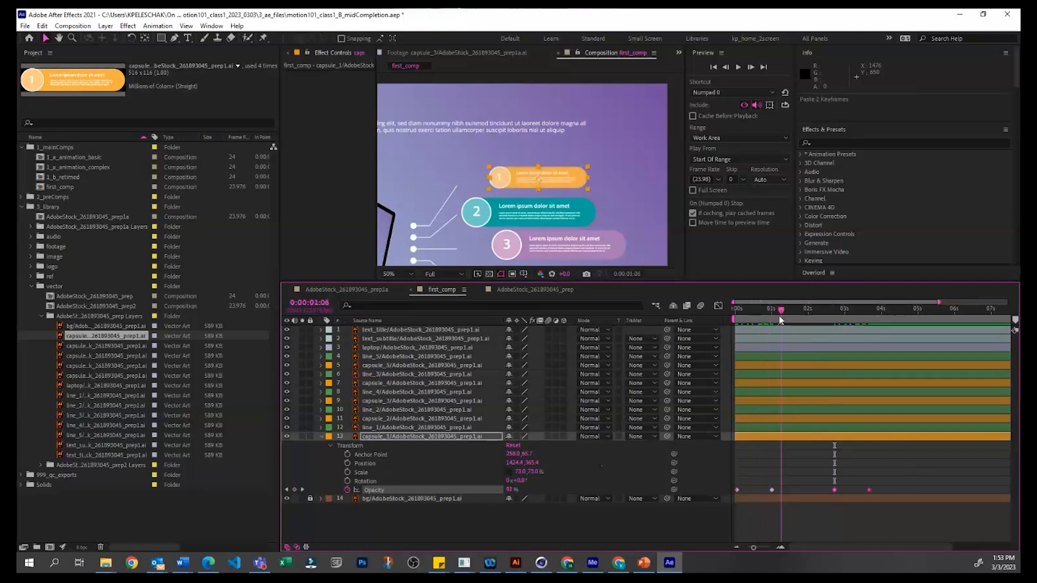
pyautogui.moveTo(771, 312); pyautogui.dragTo(831, 296)
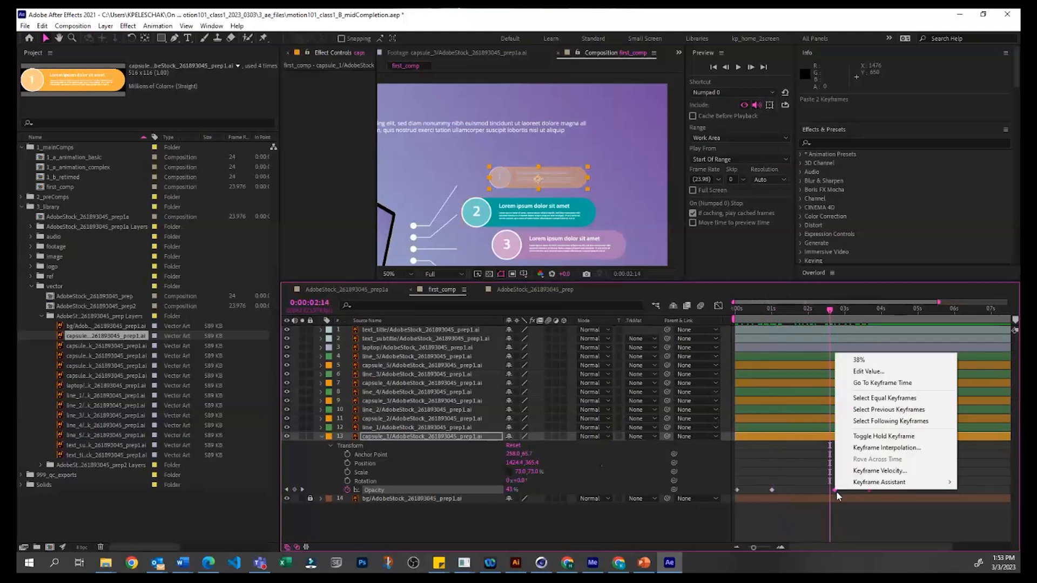
pyautogui.moveTo(858, 489)
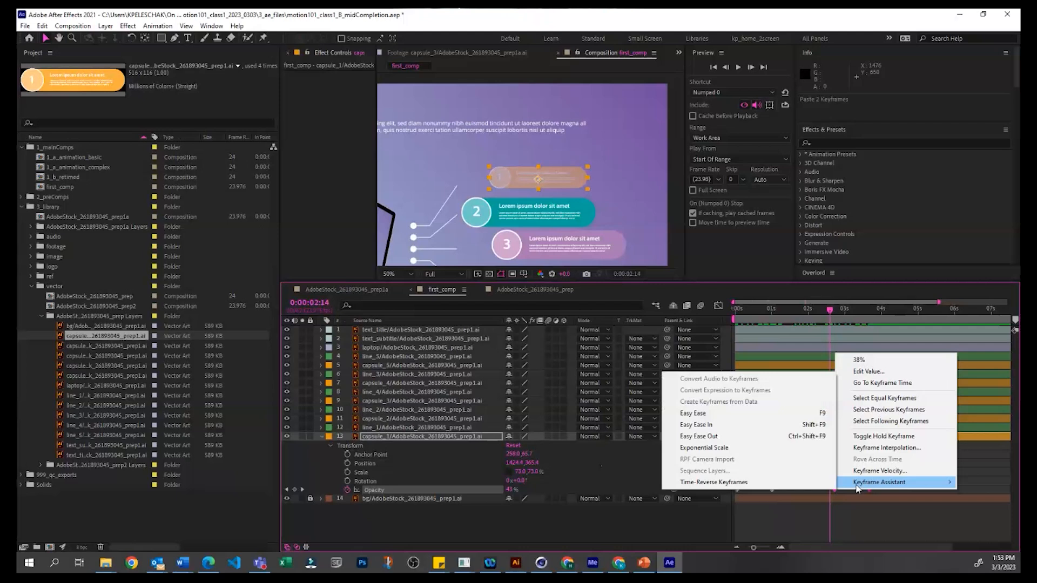
pyautogui.click(731, 483)
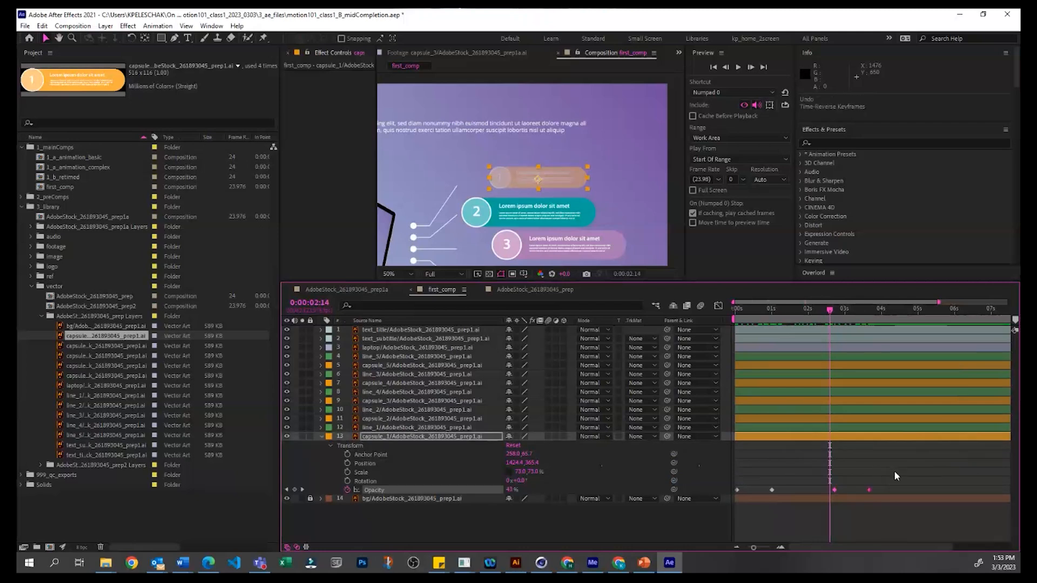
pyautogui.hotkey('ctrl', 'z')
pyautogui.hotkey('ctrl', 'z')
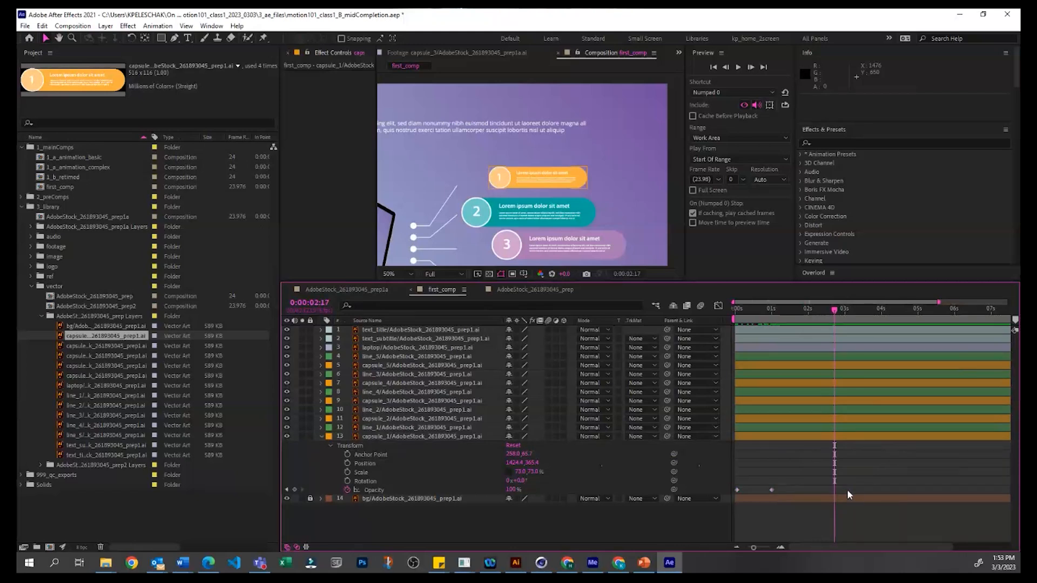
# Step: Paste the two Opacity keyframes again at 0:00:02:17 and move the last one to 0:00:02:11, making capsule_1 fade out
pyautogui.click(773, 436)
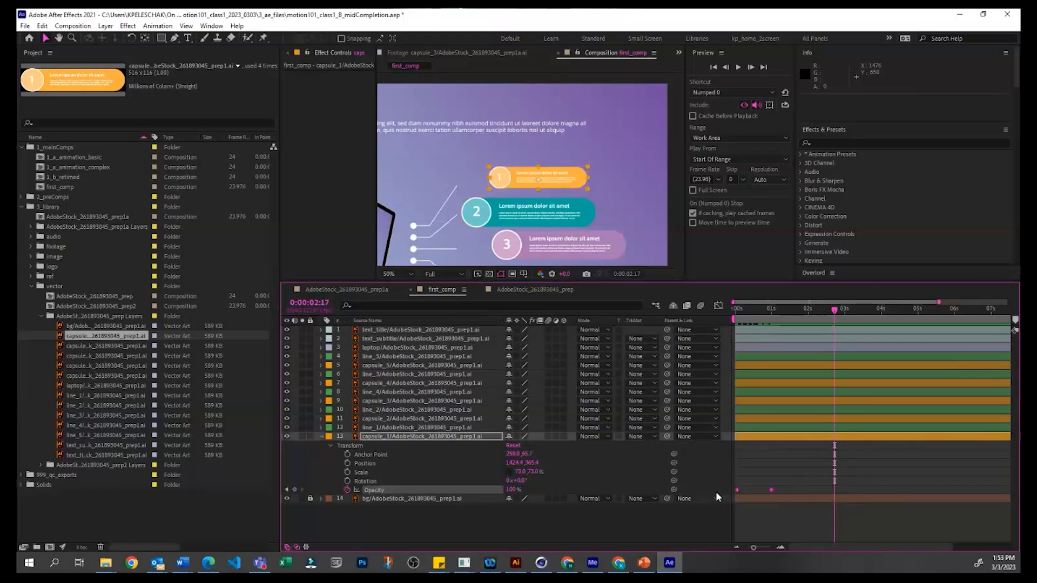
pyautogui.hotkey('ctrl', 'v')
pyautogui.click(859, 478)
pyautogui.moveTo(869, 490); pyautogui.dragTo(829, 484)
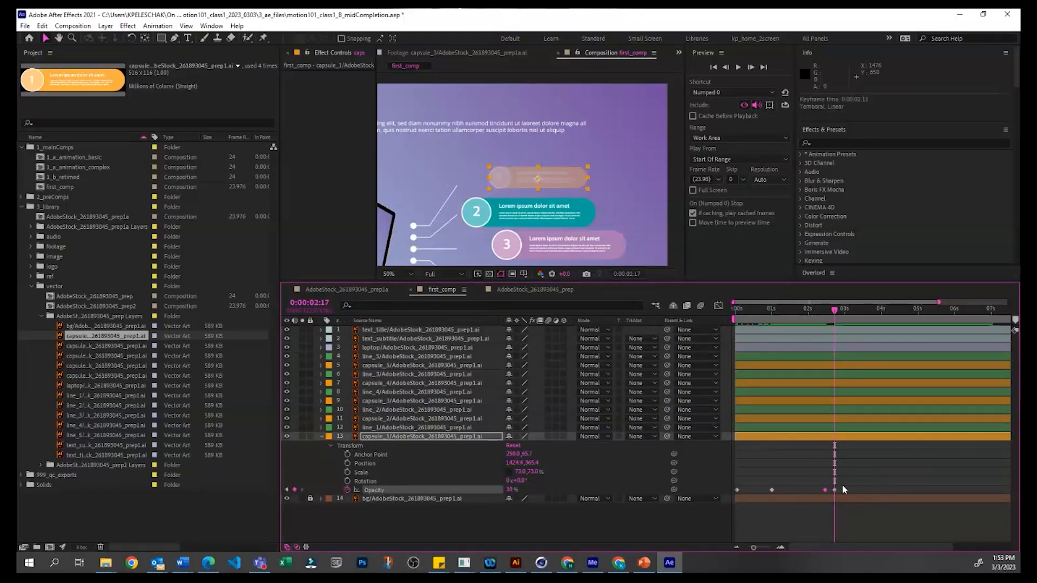
pyautogui.click(765, 309)
pyautogui.moveTo(781, 303); pyautogui.dragTo(802, 378)
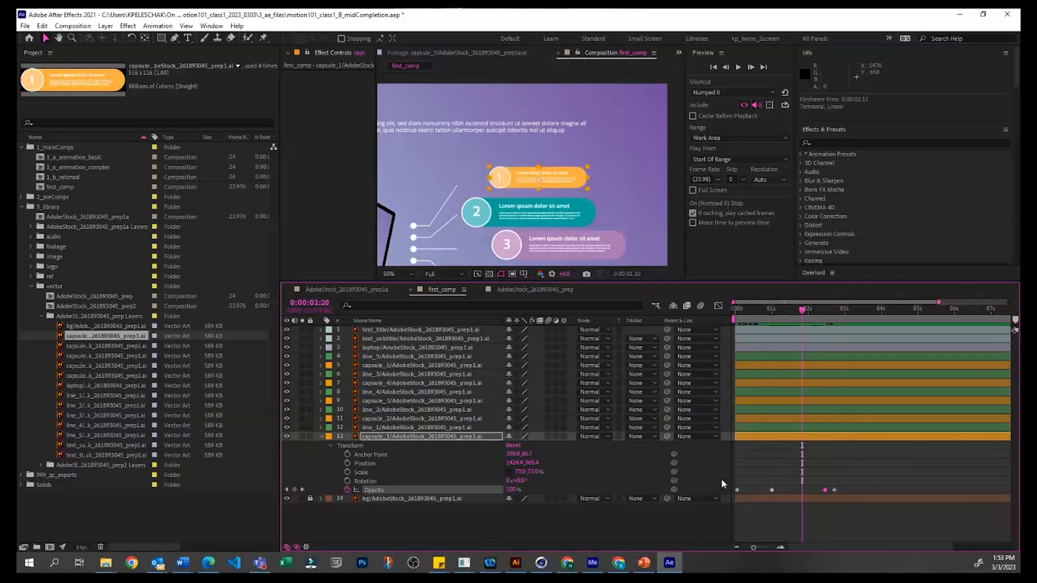
pyautogui.moveTo(805, 310); pyautogui.dragTo(871, 355)
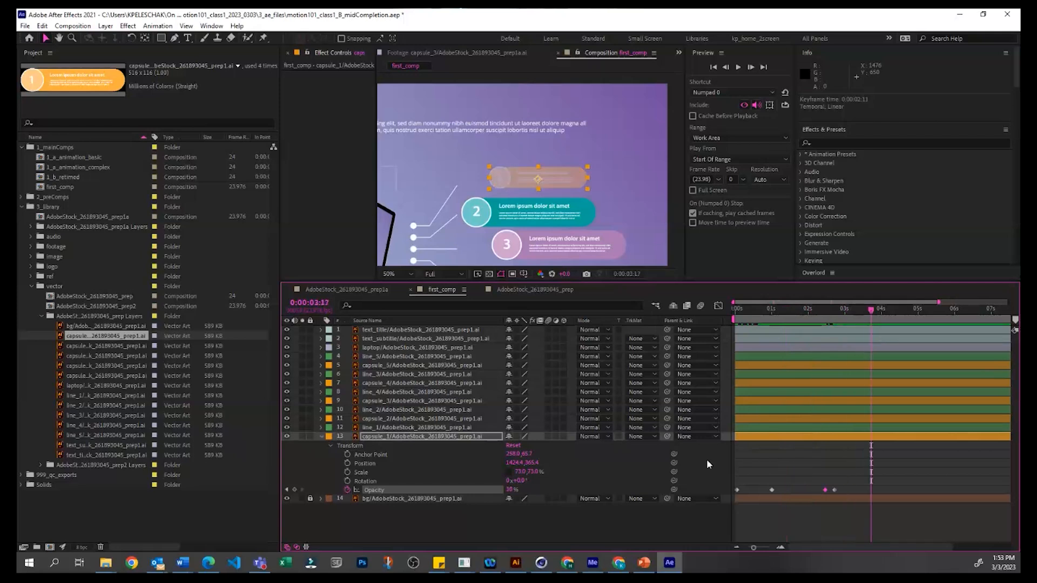
# Step: Delete all of capsule_1's Opacity keyframes
pyautogui.moveTo(899, 473); pyautogui.dragTo(712, 486)
pyautogui.press('Delete')
pyautogui.click(855, 463)
# Step: Keyframe capsule_1's opacity at 100% at 0:00:03:17 and at 0% at 0:00:01:10
pyautogui.moveTo(508, 491); pyautogui.dragTo(572, 543)
pyautogui.click(348, 491)
pyautogui.moveTo(797, 316); pyautogui.dragTo(787, 313)
pyautogui.moveTo(510, 490); pyautogui.dragTo(410, 498)
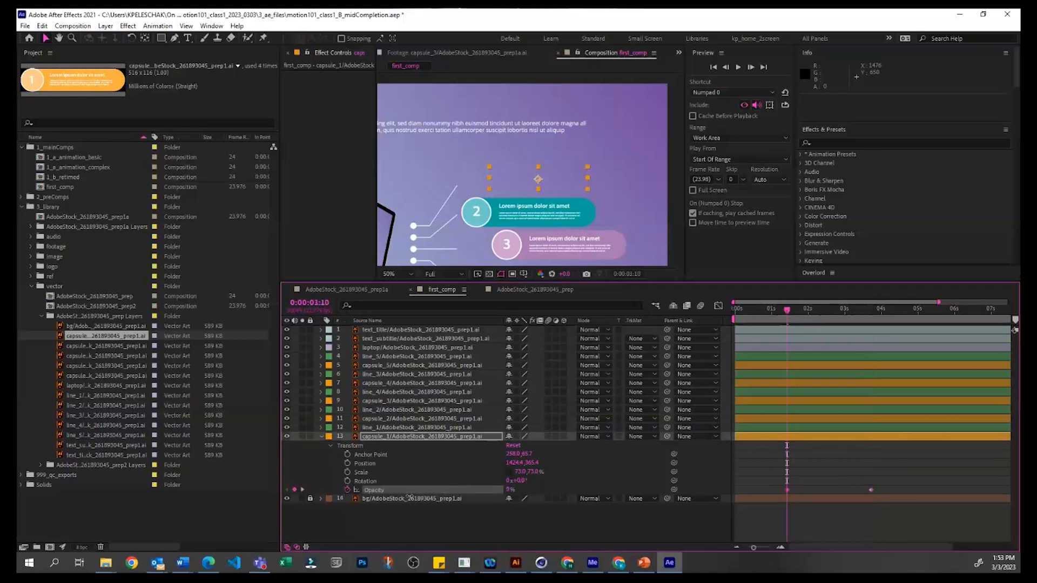
# Step: Convert both of capsule_1's Opacity keyframes to hold keyframes
pyautogui.rightClick(787, 490)
pyautogui.moveTo(933, 468); pyautogui.dragTo(777, 497)
pyautogui.rightClick(788, 490)
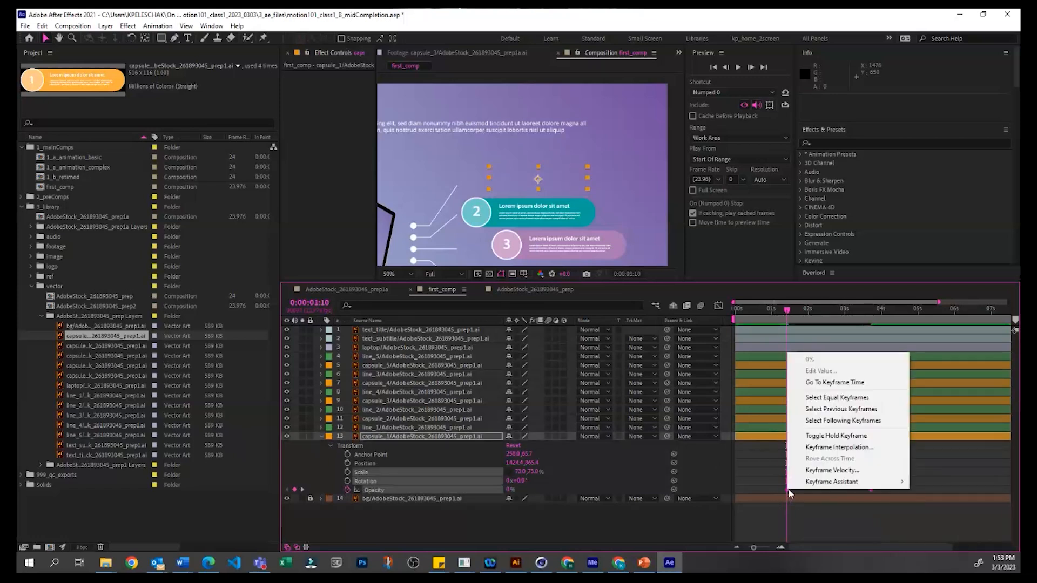
pyautogui.click(822, 437)
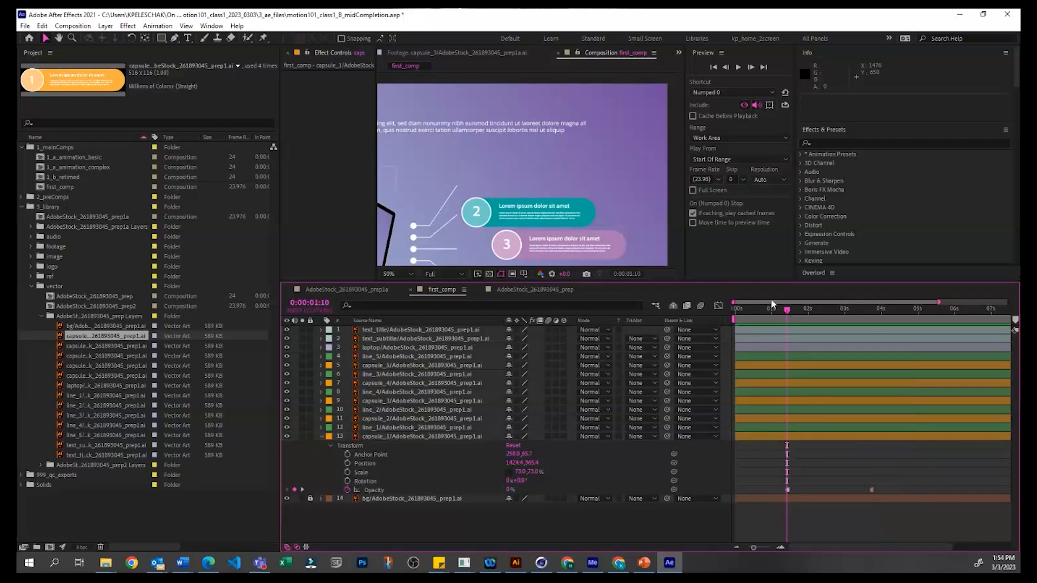
# Step: Preview how capsule_1 appears with the hold keyframes
pyautogui.click(793, 305)
pyautogui.moveTo(801, 307); pyautogui.dragTo(766, 362)
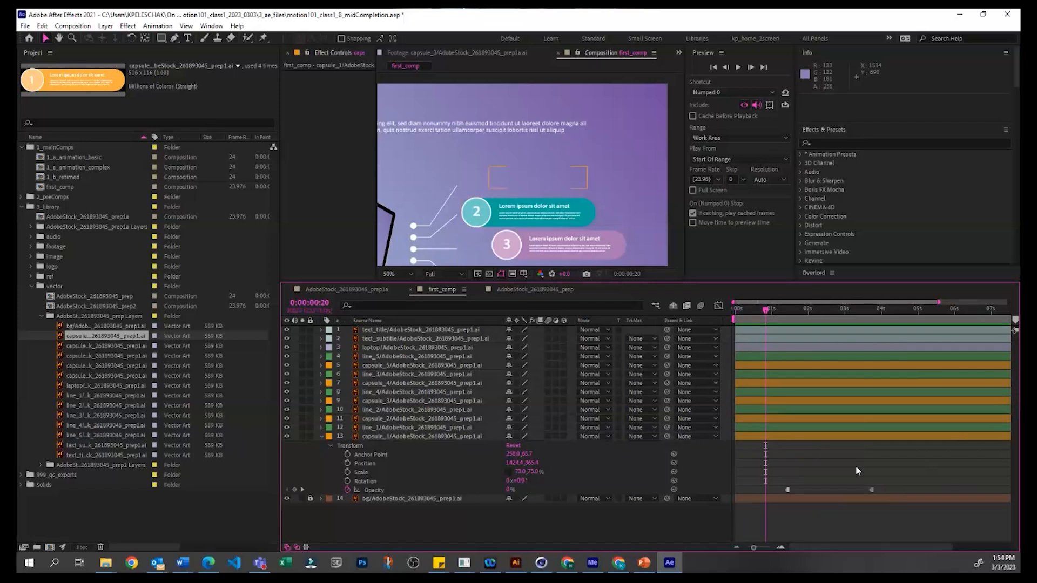
pyautogui.press('space')
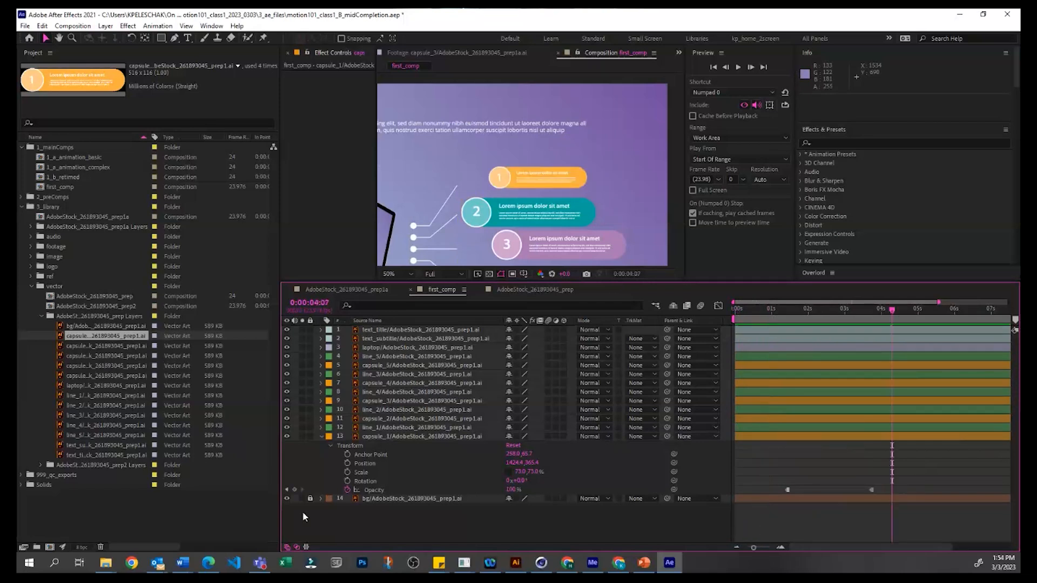
# Step: Remove the Opacity animation from capsule_1 and select the layer
pyautogui.click(348, 490)
pyautogui.click(401, 435)
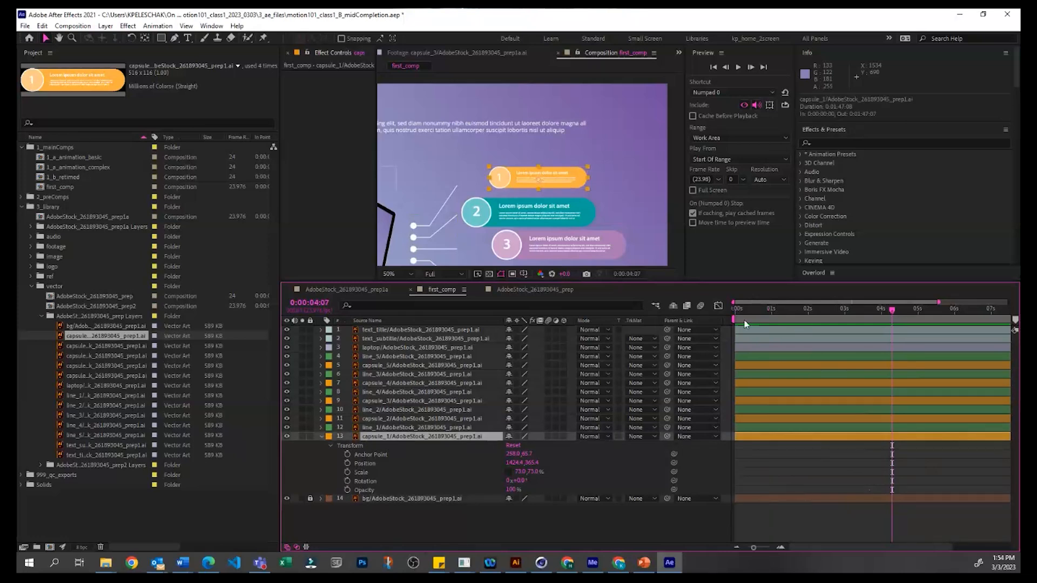
# Step: Add a Position keyframe to capsule_1 at 0:00:00:23 in its current place
pyautogui.moveTo(748, 307); pyautogui.dragTo(735, 308)
pyautogui.press(',')
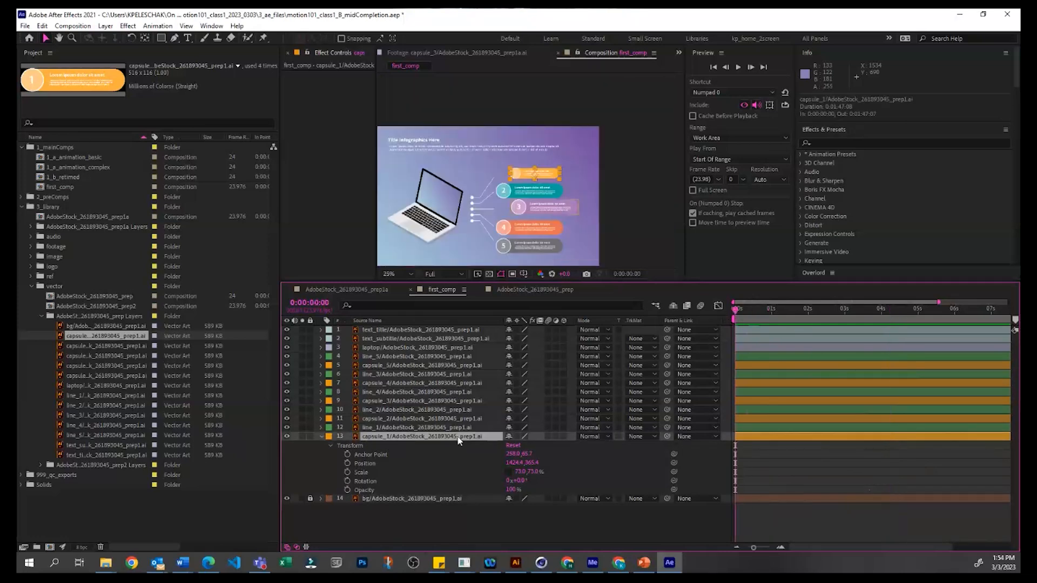
pyautogui.moveTo(748, 308); pyautogui.dragTo(772, 309)
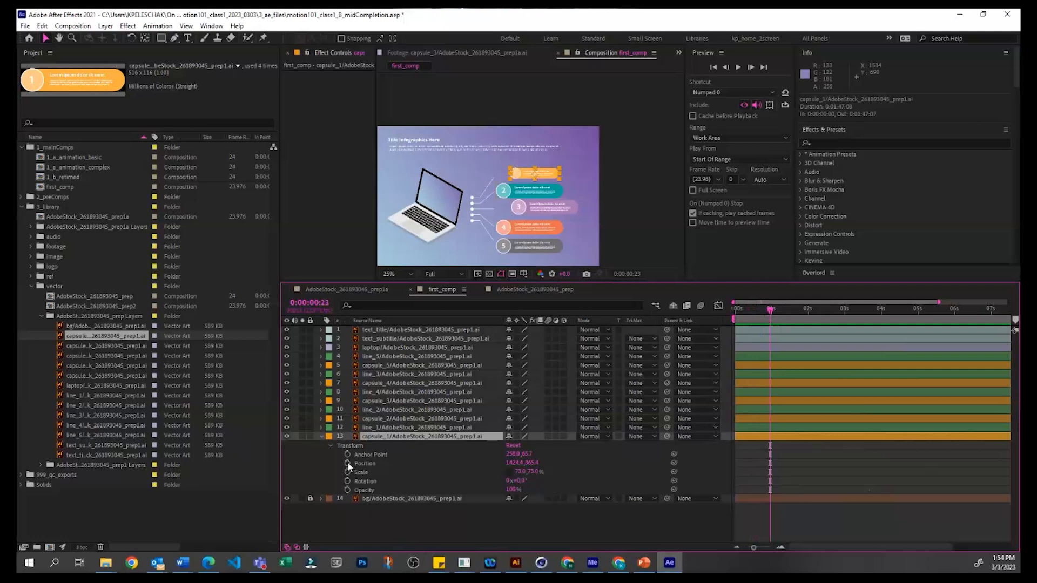
pyautogui.click(347, 463)
# Step: Move capsule_1 horizontally beyond the frame's right edge to Position 2196.4, 365.4 at 0:00:00:00, so that it slides in
pyautogui.click(764, 310)
pyautogui.moveTo(743, 314); pyautogui.dragTo(708, 339)
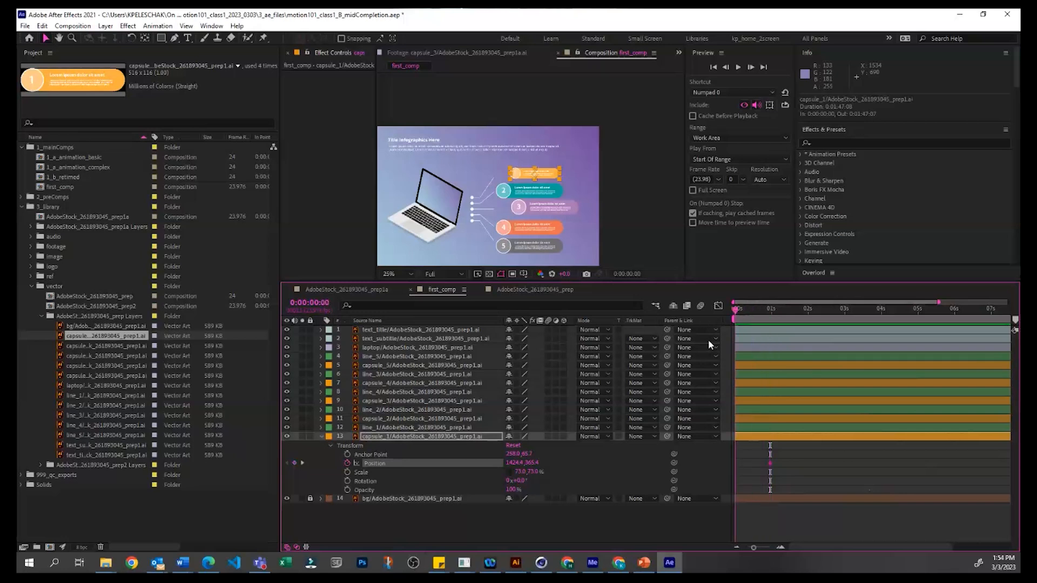
pyautogui.click(574, 522)
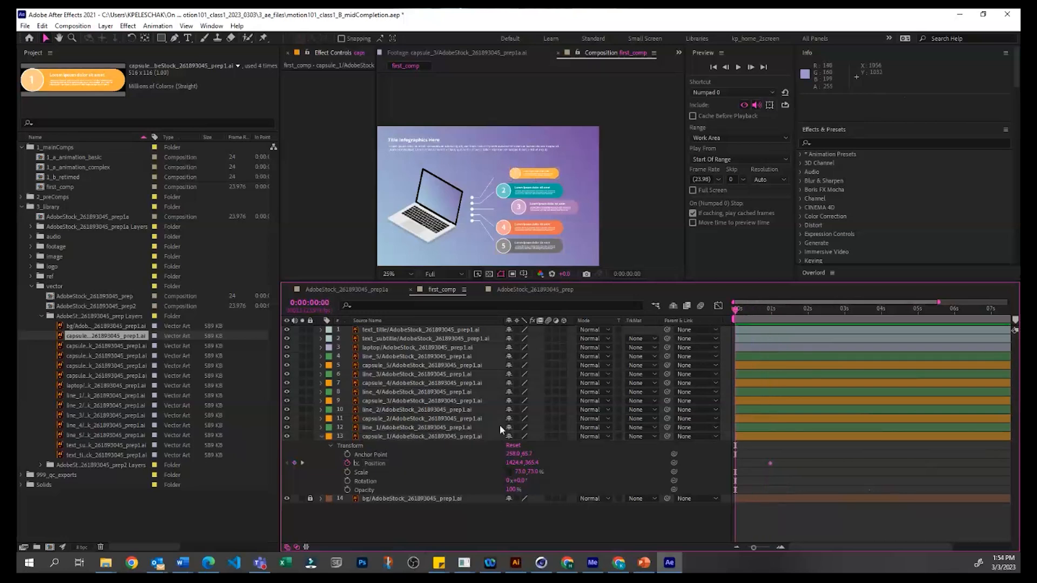
pyautogui.moveTo(517, 177); pyautogui.dragTo(618, 181)
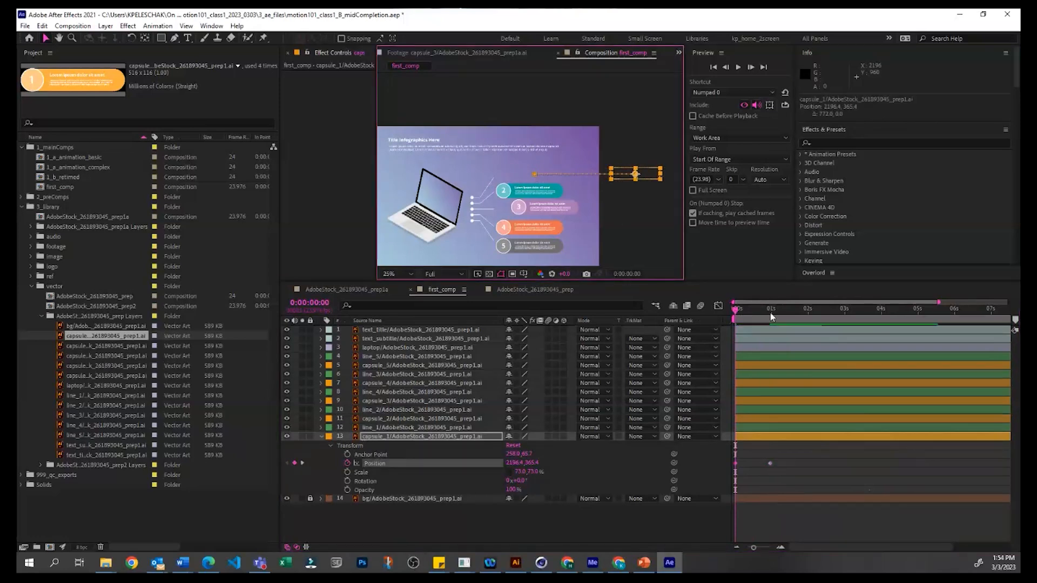
pyautogui.moveTo(736, 310); pyautogui.dragTo(774, 319)
# Step: Limit first_comp's work area to the slide-in, from 0:00:00:00 to about 0:00:01:01
pyautogui.press('-')
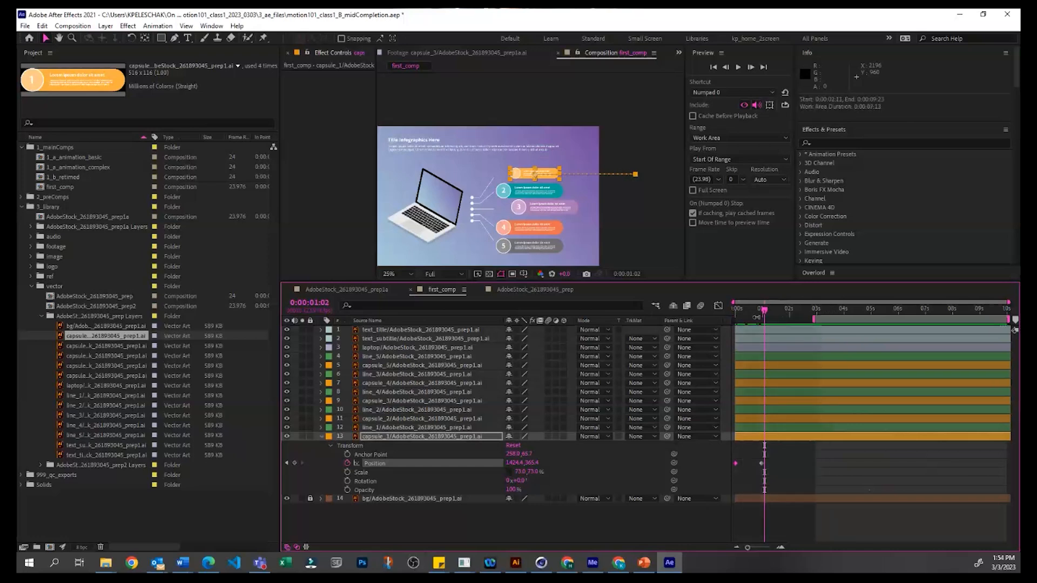
pyautogui.moveTo(1008, 319); pyautogui.dragTo(767, 340)
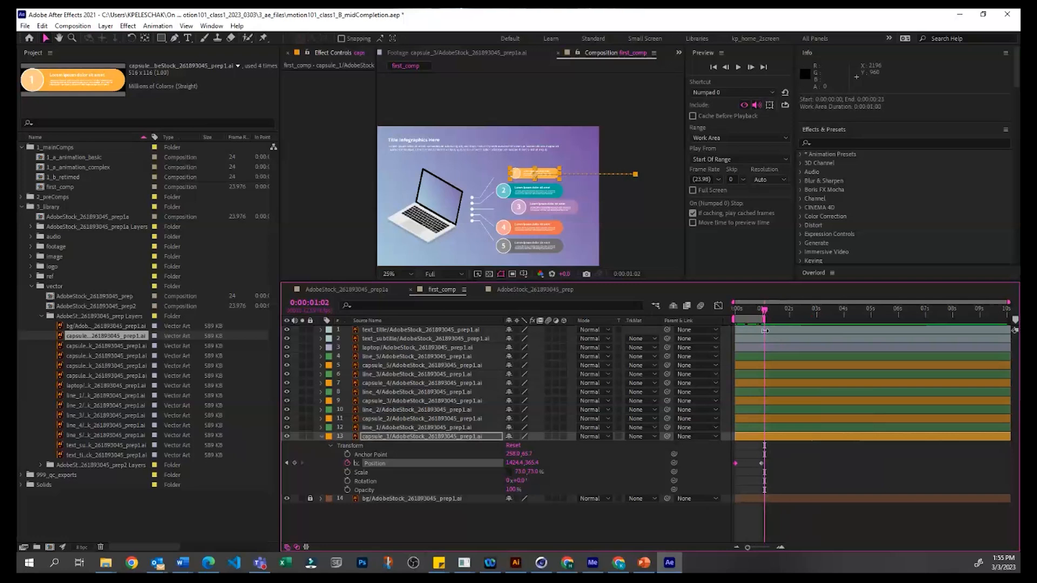
pyautogui.moveTo(768, 330); pyautogui.dragTo(770, 330)
# Step: Play the work area from 0:00:00:00 to preview capsule_1 sliding in
pyautogui.click(211, 26)
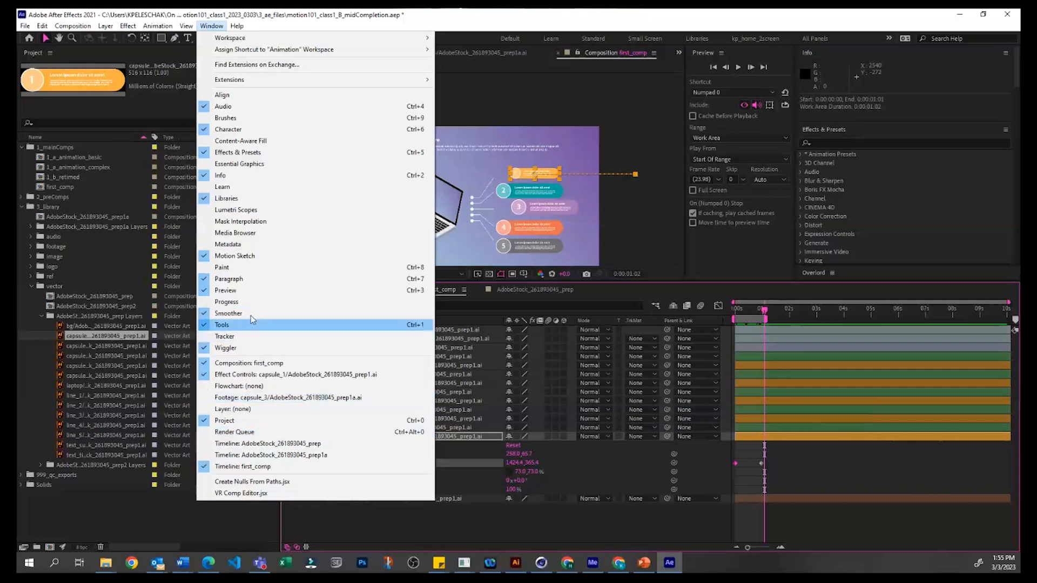
pyautogui.click(749, 245)
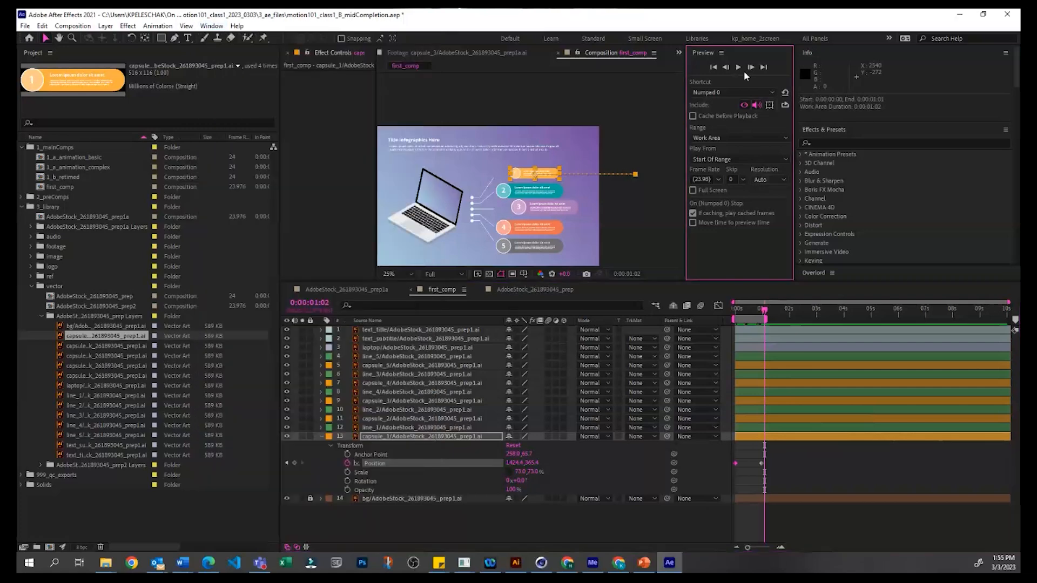
pyautogui.click(725, 307)
pyautogui.press('Home')
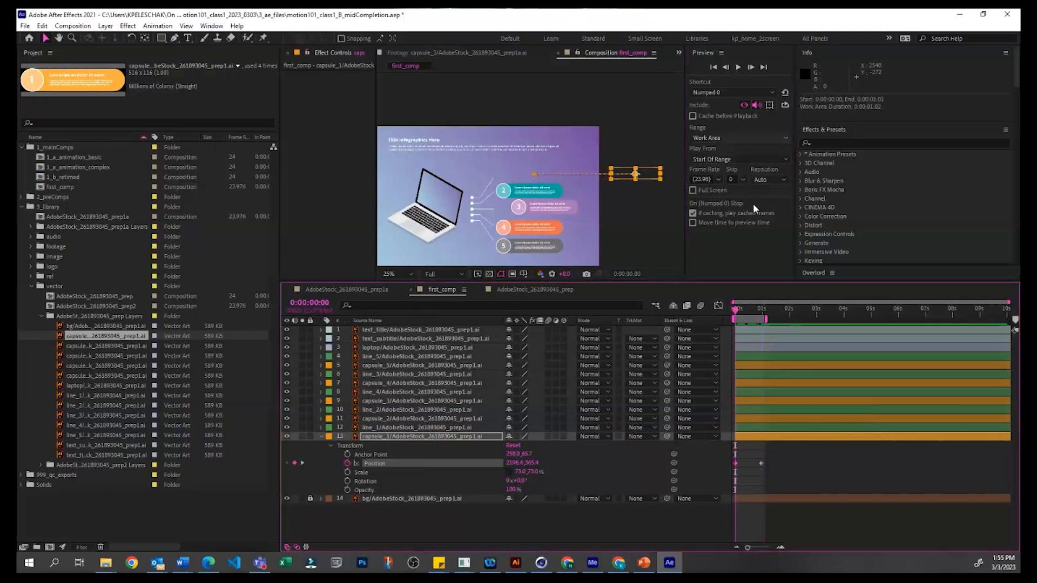
pyautogui.click(763, 242)
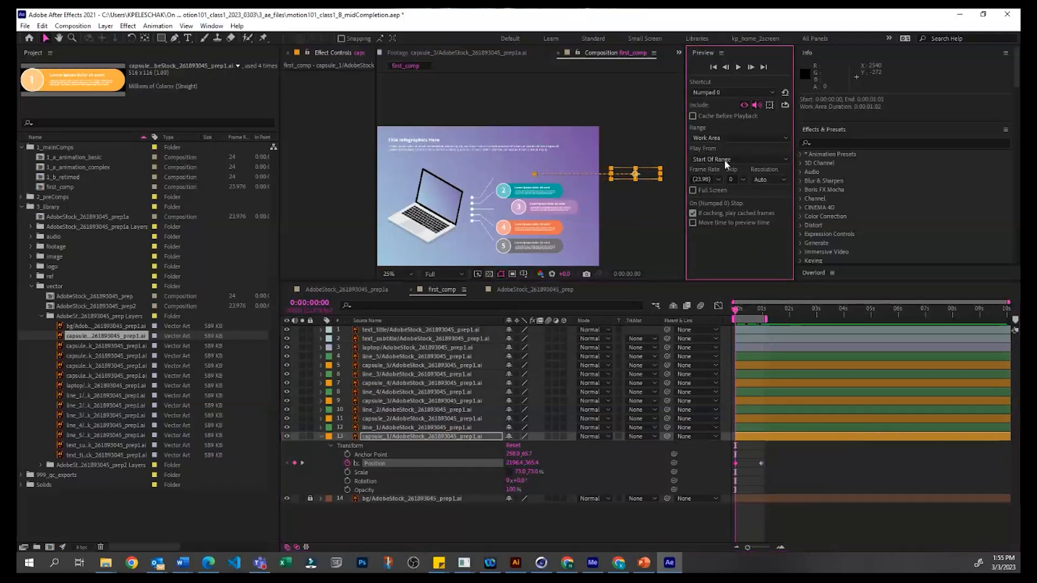
pyautogui.click(739, 68)
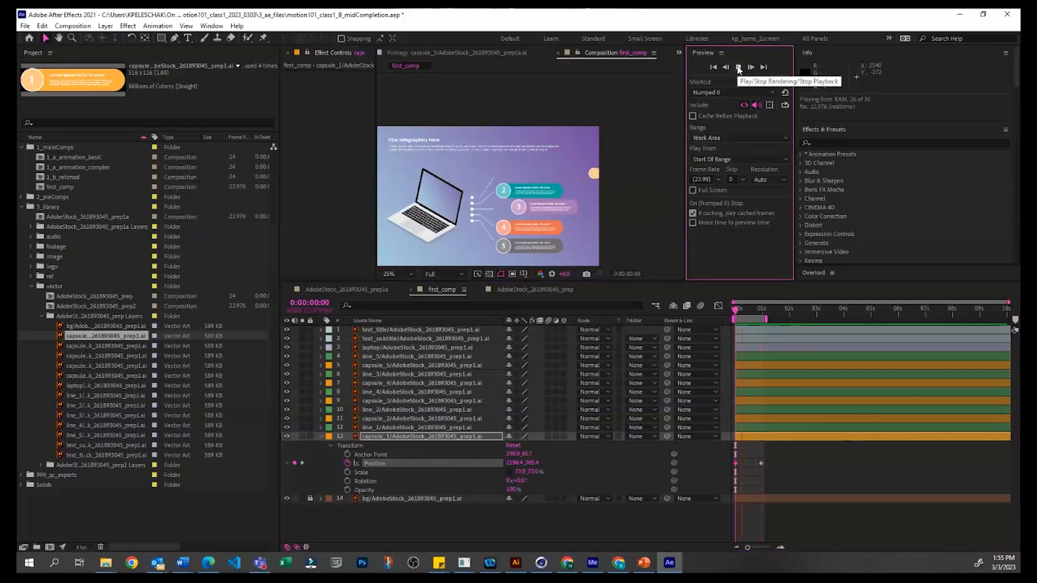
# Step: Extend first_comp's work area to about 0:00:02:02 and preview capsule_1's slide-in over the longer range
pyautogui.press('space')
pyautogui.moveTo(767, 320); pyautogui.dragTo(800, 320)
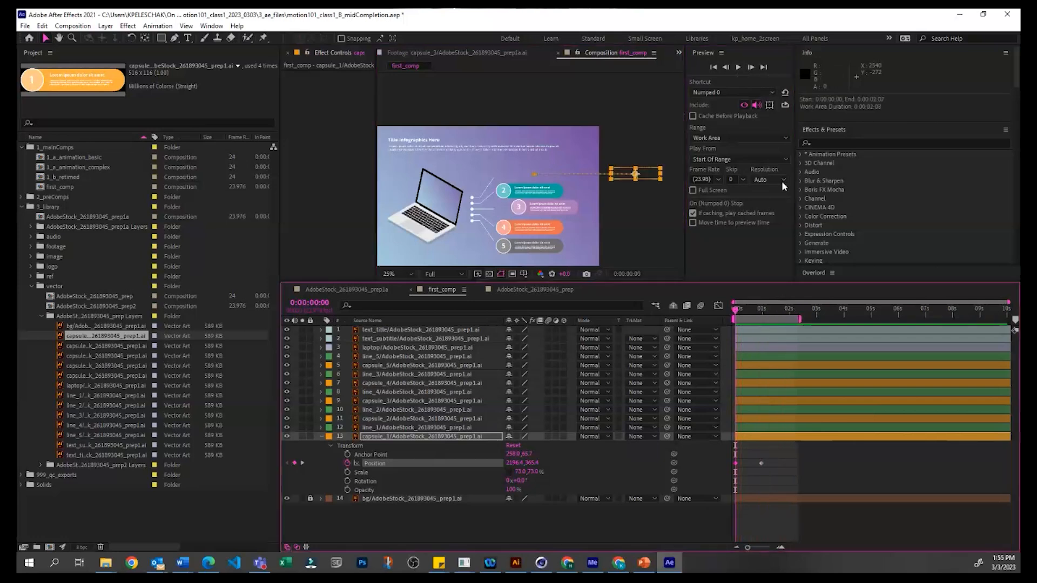
pyautogui.click(739, 67)
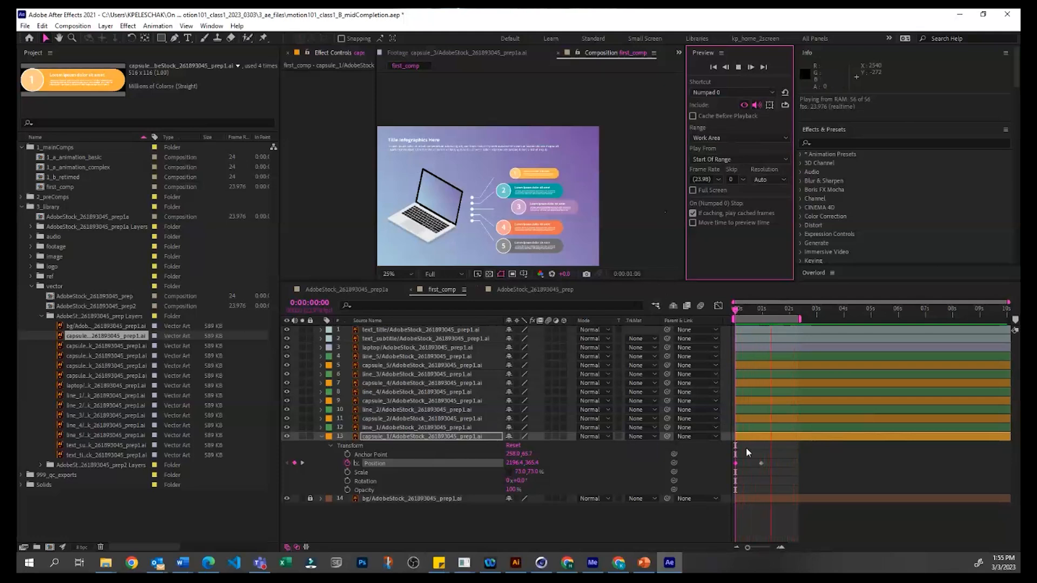
pyautogui.press('space')
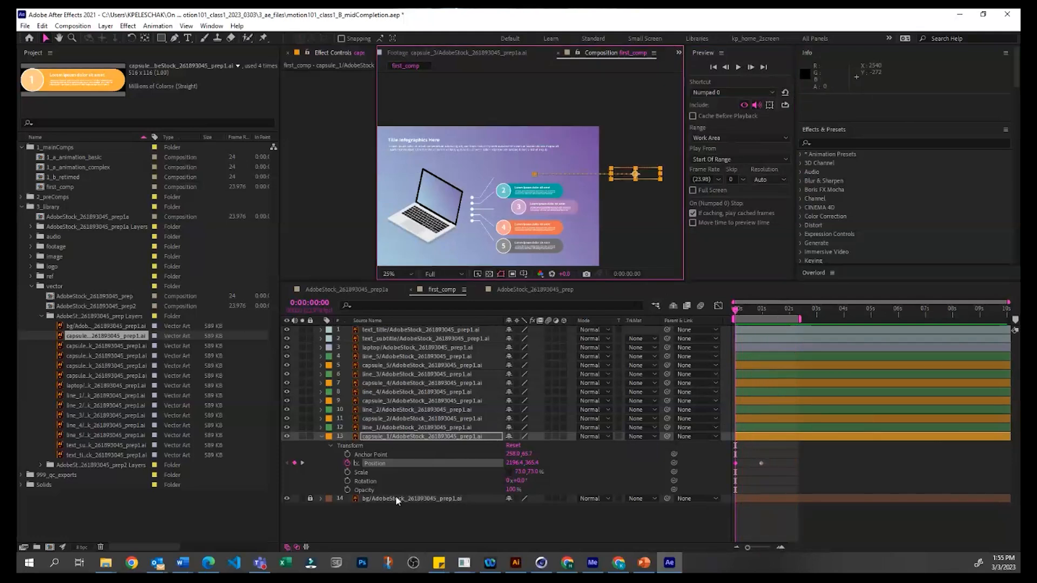
# Step: Examine capsule_1's motion path up close in the composition view, along with its two Position keyframes
pyautogui.click(384, 462)
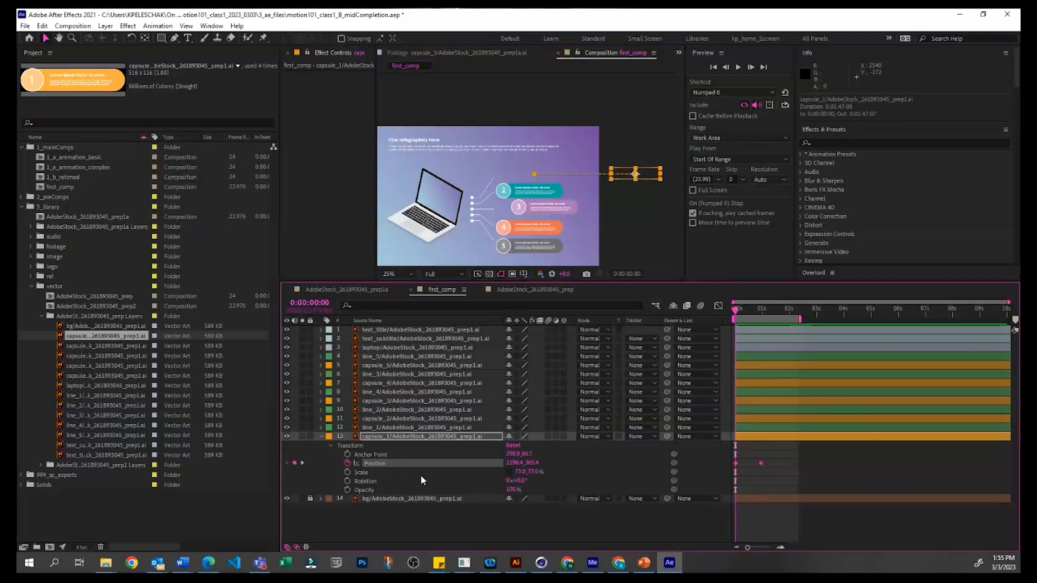
pyautogui.press('.')
pyautogui.press('space')
pyautogui.moveTo(605, 142); pyautogui.dragTo(486, 140)
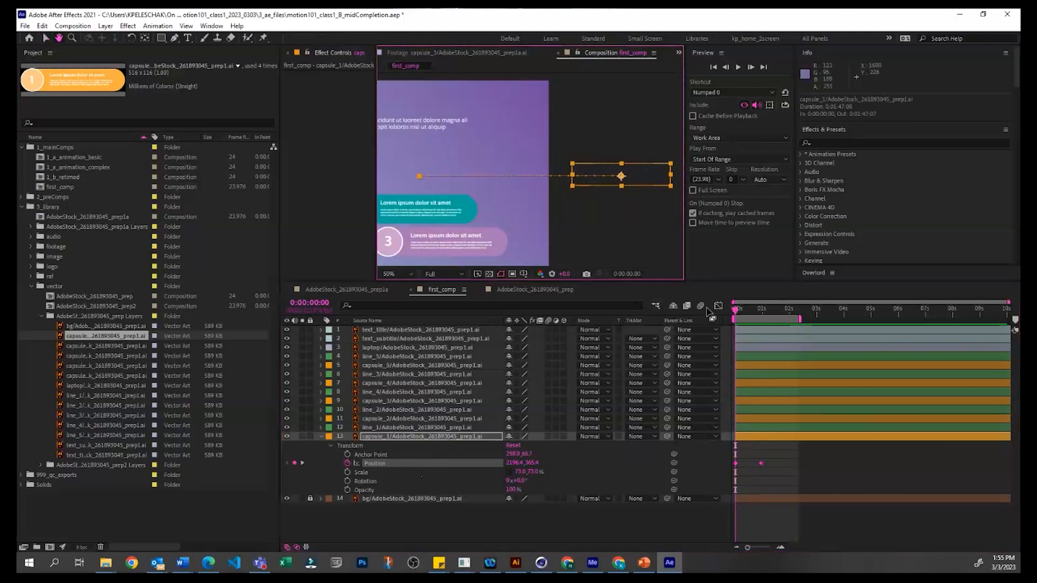
pyautogui.click(787, 464)
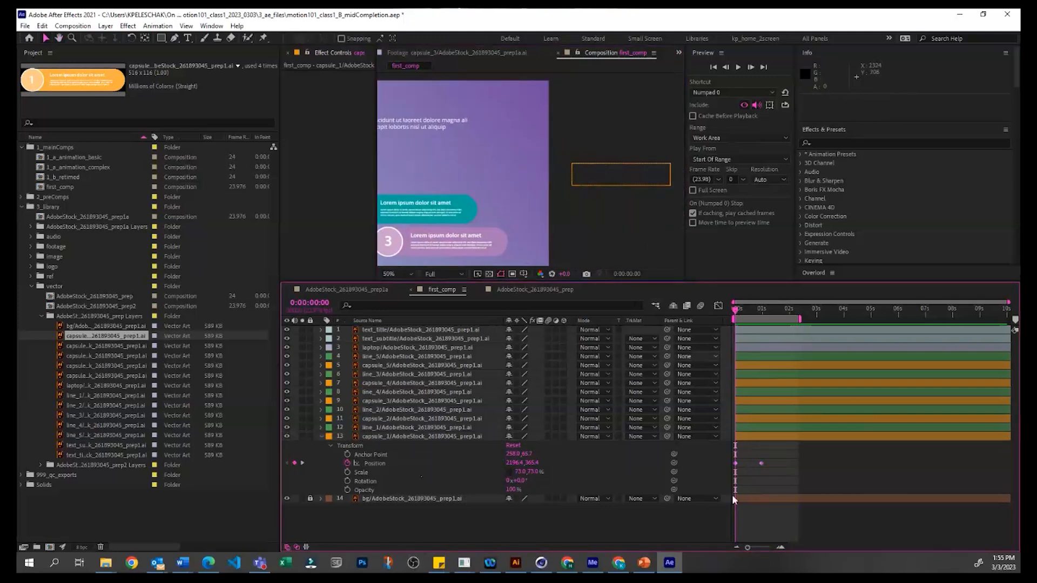
pyautogui.click(736, 464)
pyautogui.click(750, 464)
pyautogui.click(762, 463)
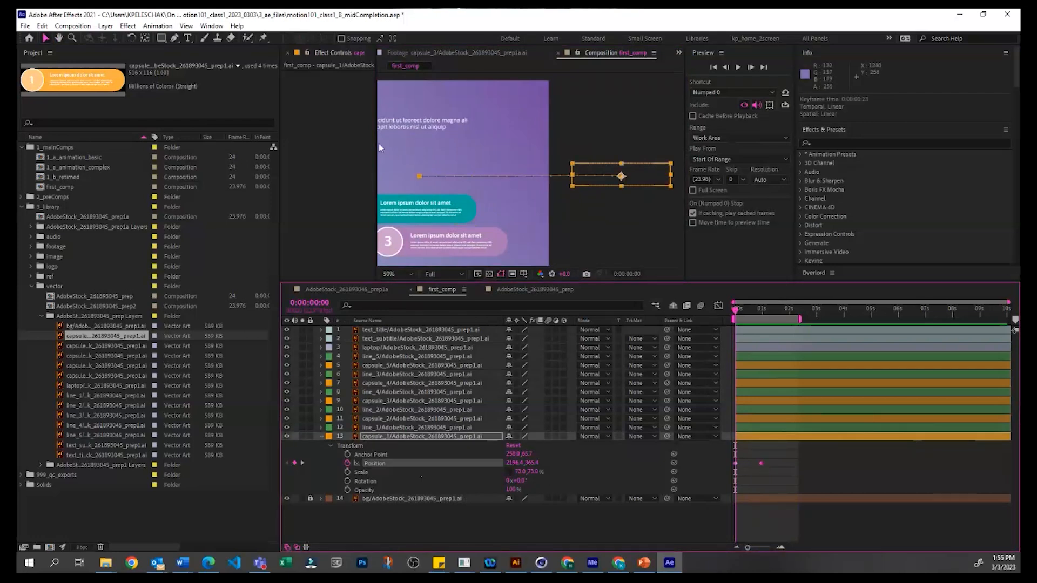
pyautogui.moveTo(376, 145); pyautogui.dragTo(332, 146)
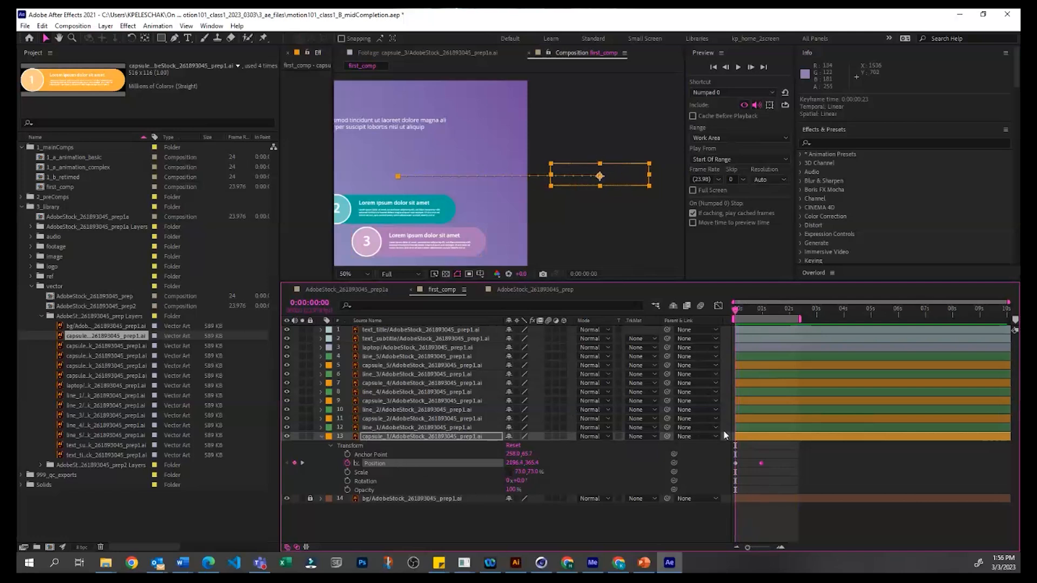
# Step: Apply Easy Ease to both of capsule_1's Position keyframes
pyautogui.moveTo(745, 457); pyautogui.dragTo(721, 474)
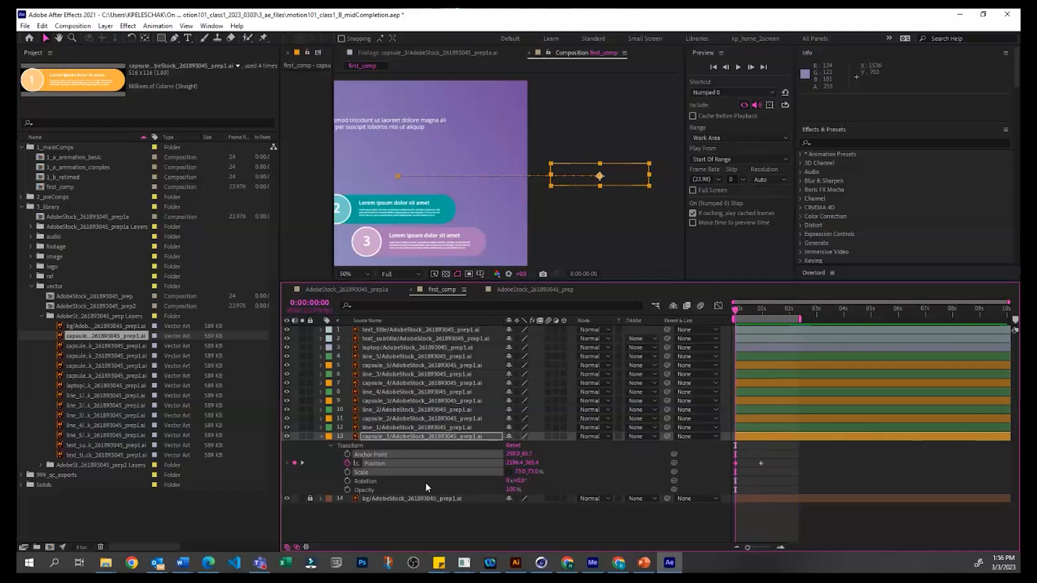
pyautogui.rightClick(735, 464)
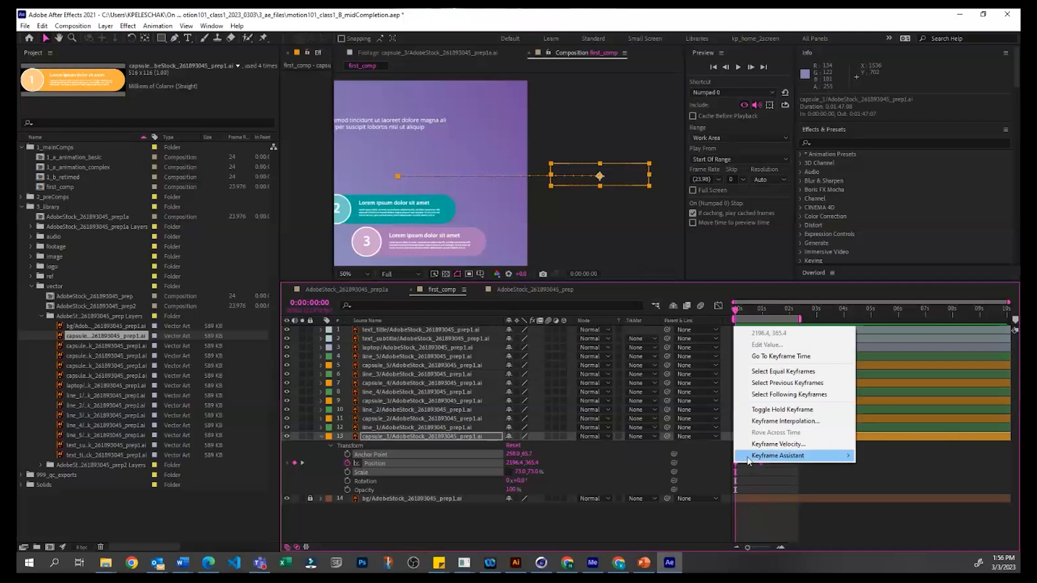
pyautogui.moveTo(748, 457)
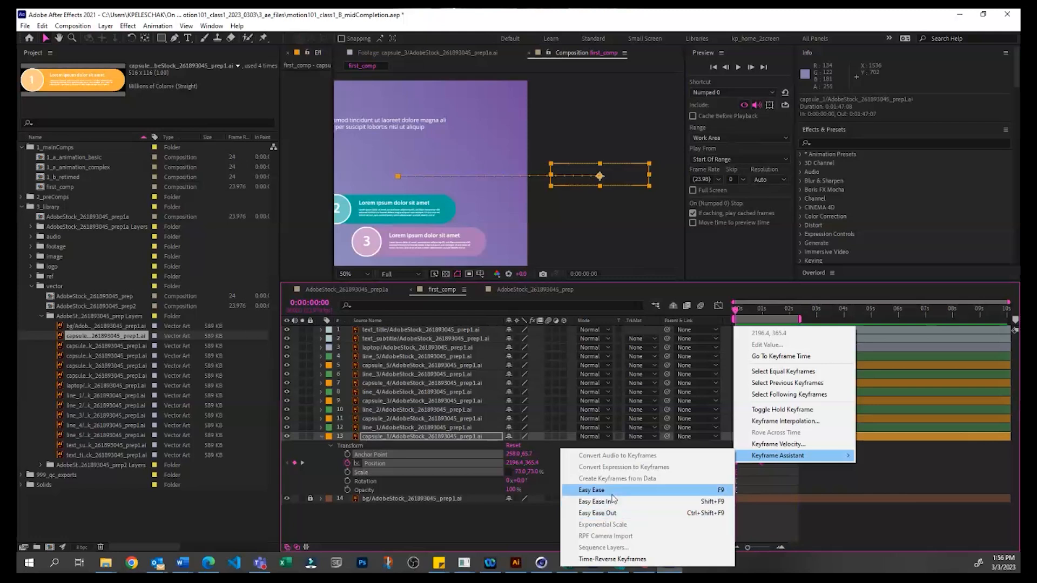
pyautogui.click(613, 492)
pyautogui.click(754, 464)
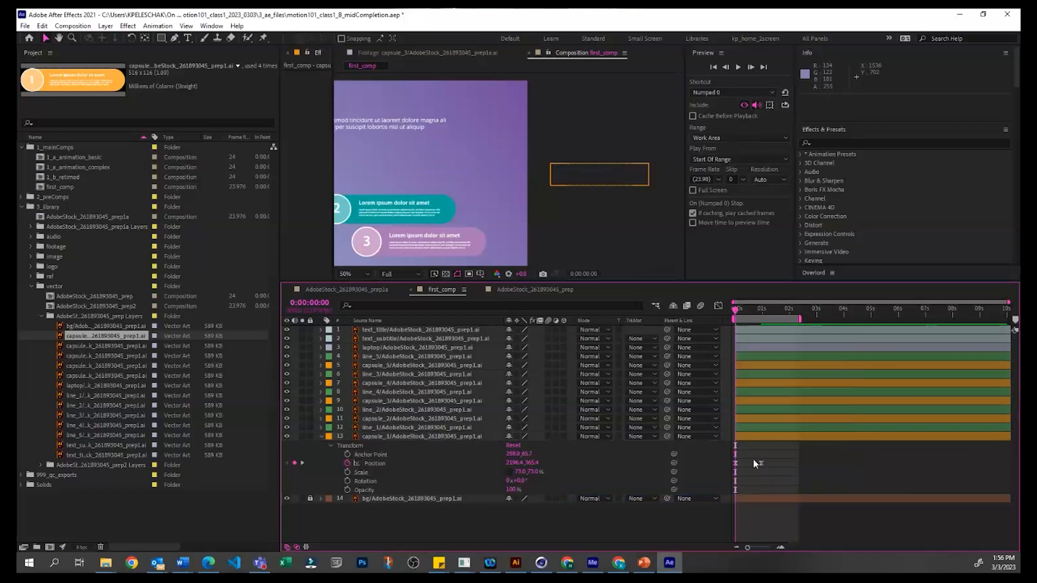
# Step: Examine capsule_1's eased Position keyframes on the timeline at several zoom levels
pyautogui.click(735, 463)
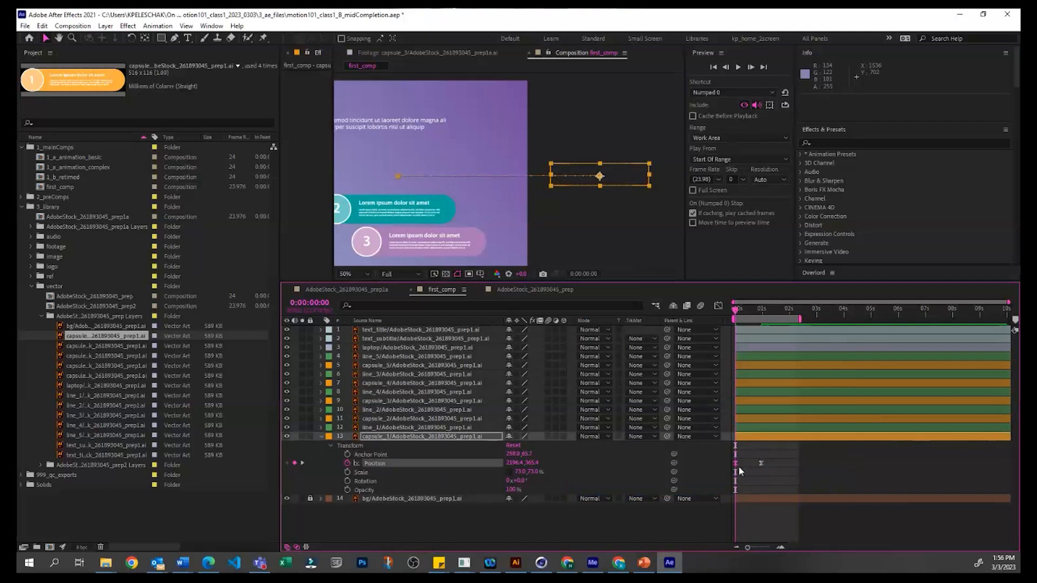
pyautogui.click(744, 474)
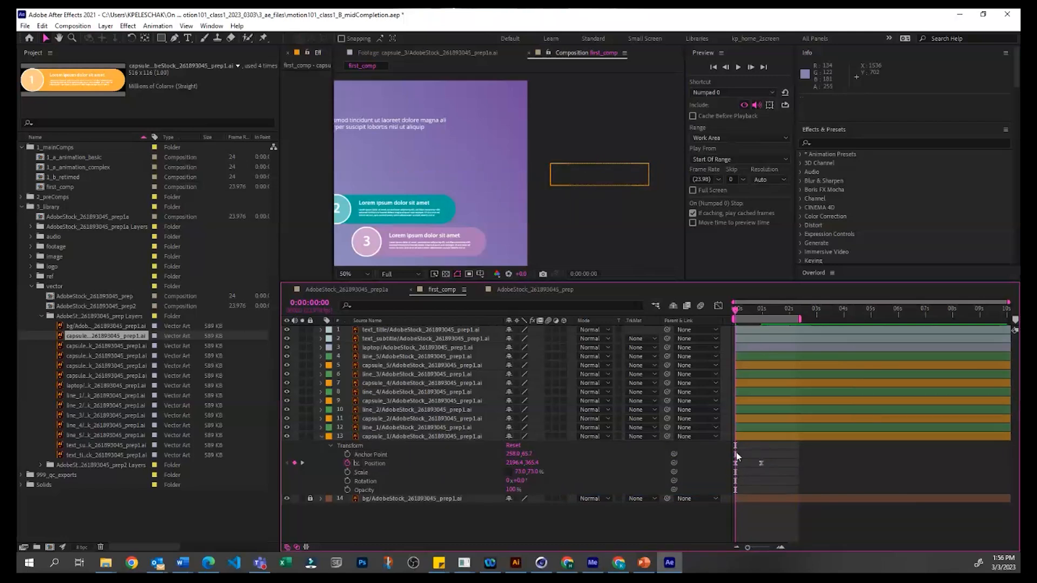
pyautogui.press('=')
pyautogui.press('=')
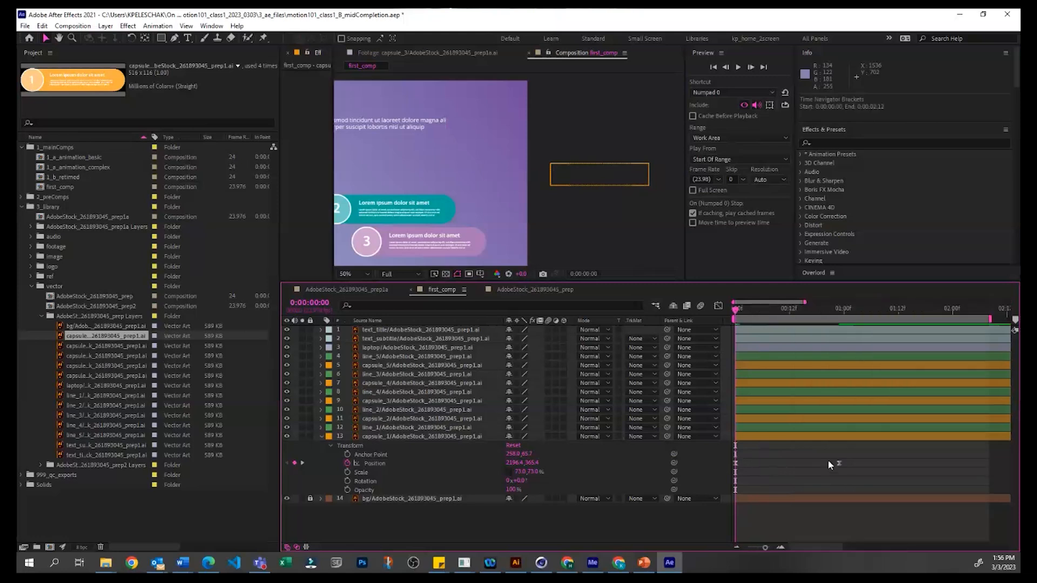
pyautogui.press('-')
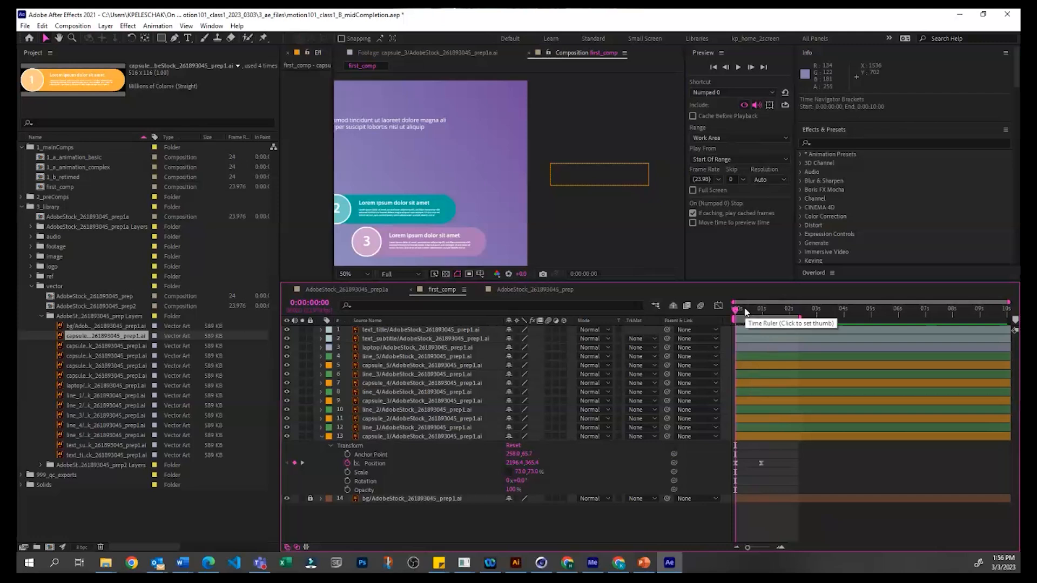
pyautogui.press('=')
pyautogui.press('=')
pyautogui.press('=')
pyautogui.press('-')
pyautogui.moveTo(813, 314); pyautogui.dragTo(915, 310)
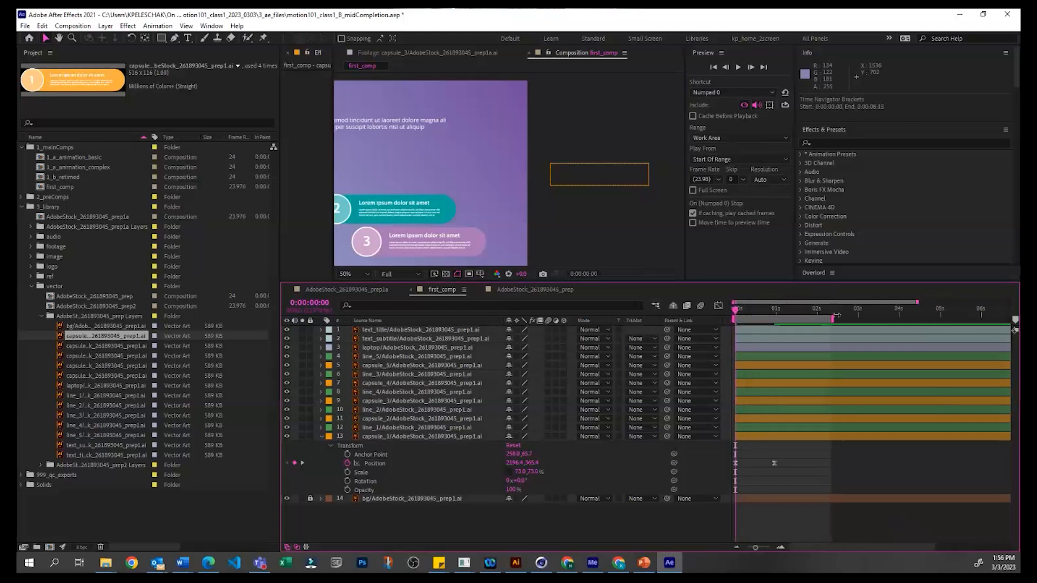
pyautogui.click(845, 311)
pyautogui.press('=')
pyautogui.press('=')
pyautogui.press('=')
pyautogui.press('-')
pyautogui.moveTo(766, 547); pyautogui.dragTo(755, 548)
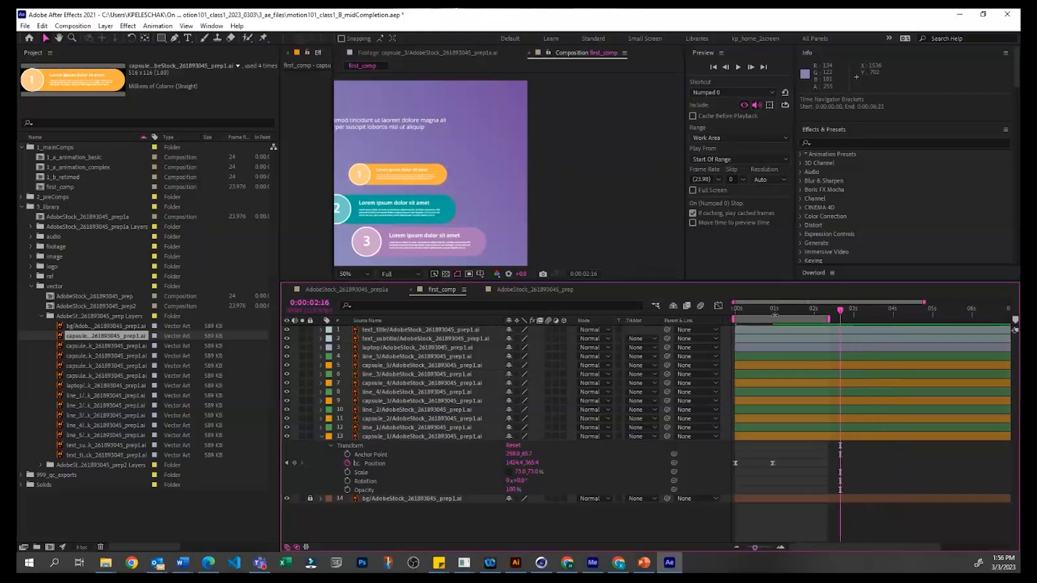
# Step: Preview capsule_1's eased slide-in from 0:00:00:00
pyautogui.moveTo(762, 307)
pyautogui.mouseDown()
pyautogui.moveTo(734, 312)
pyautogui.moveTo(759, 306)
pyautogui.mouseUp()
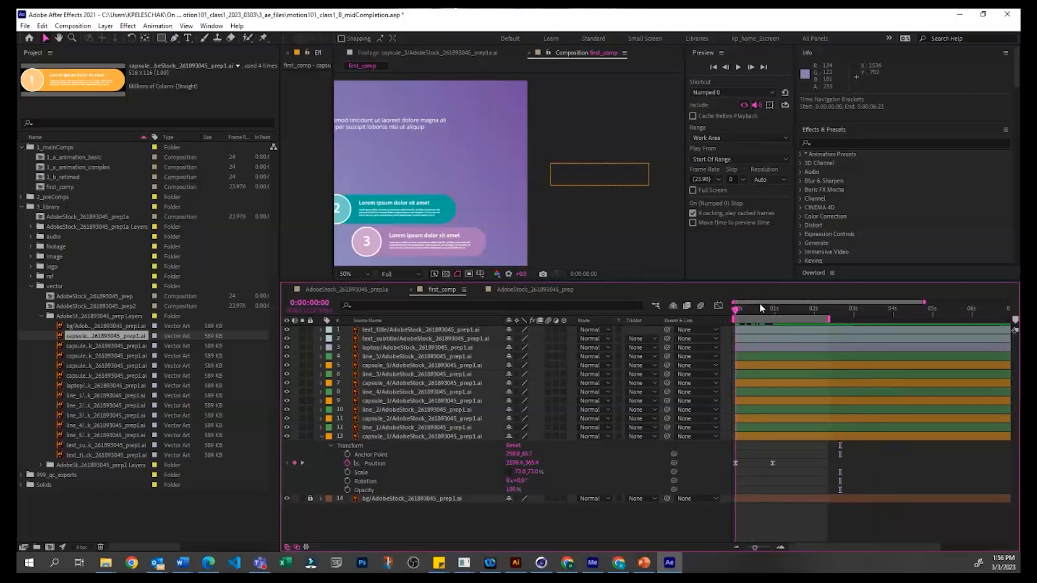
pyautogui.press('space')
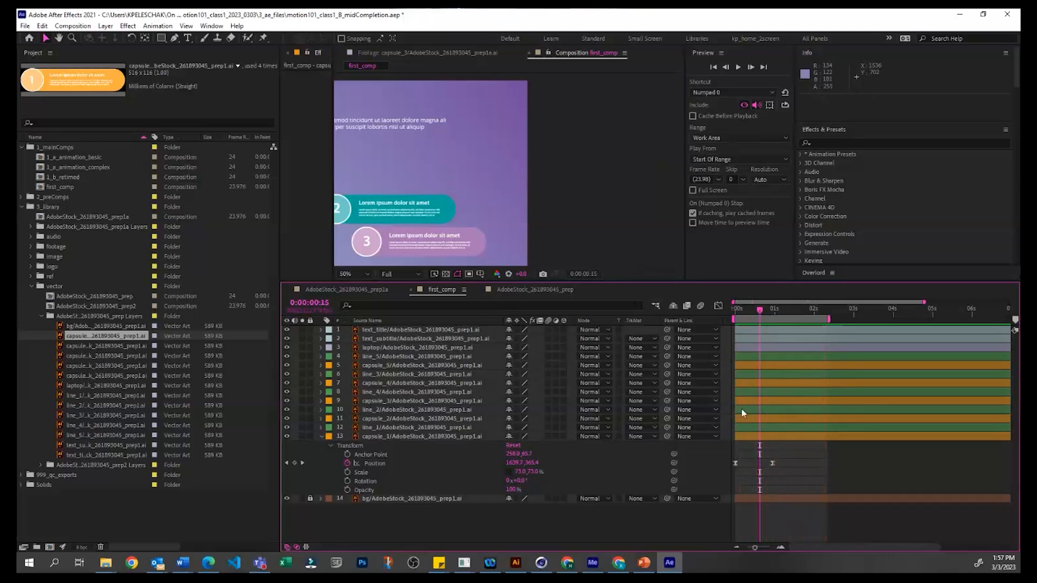
pyautogui.press('space')
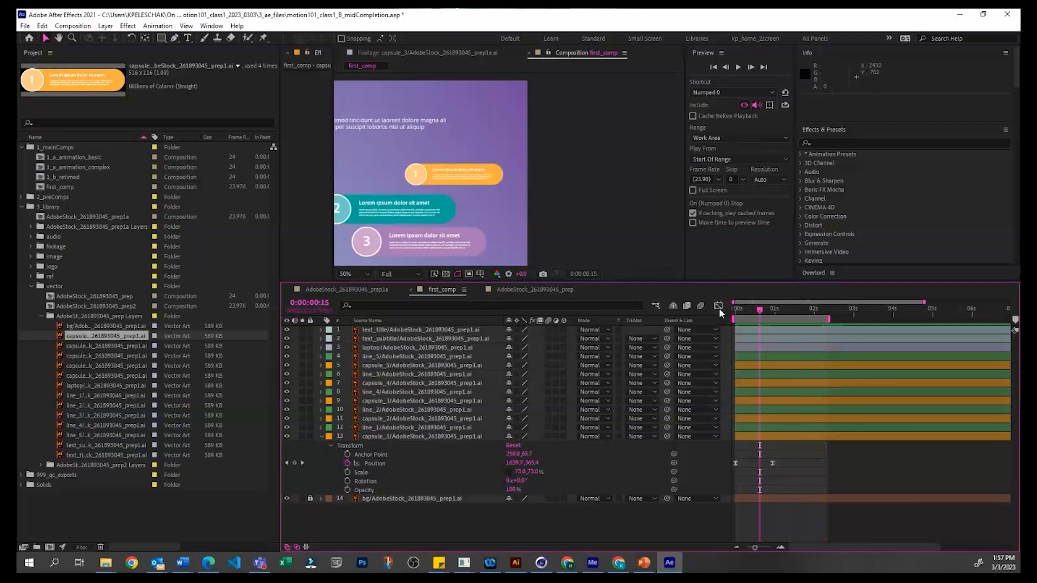
# Step: Examine the speed curve of capsule_1's eased Position in the Graph Editor, and return to the layer bars
pyautogui.click(384, 464)
pyautogui.click(385, 464)
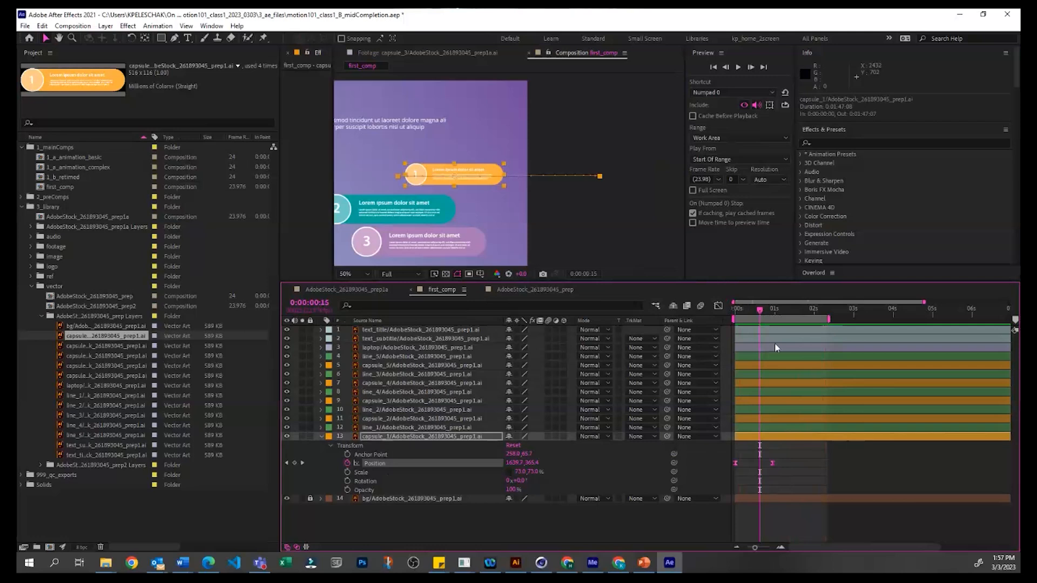
pyautogui.click(718, 306)
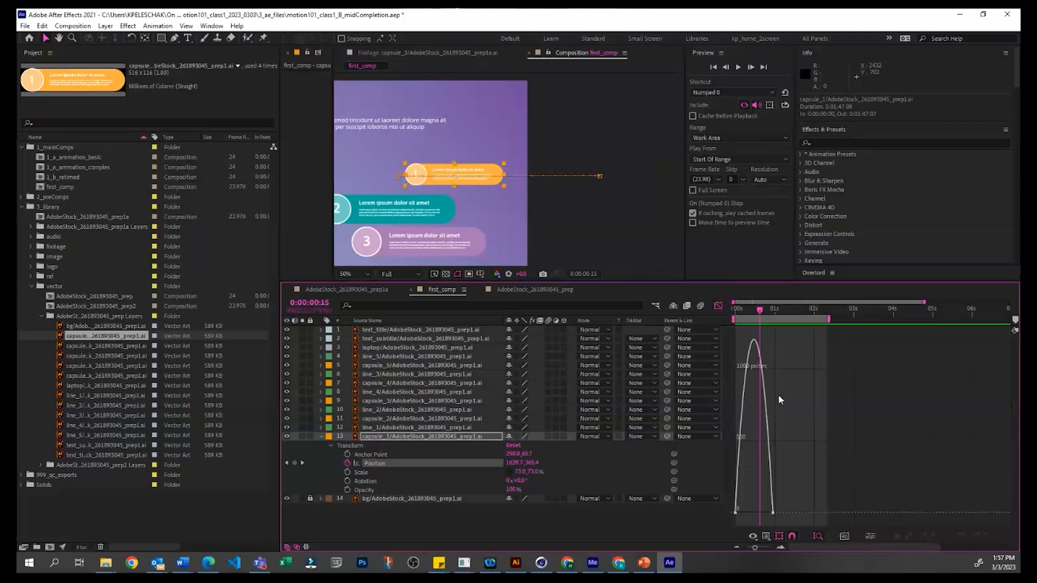
pyautogui.moveTo(736, 315)
pyautogui.mouseDown()
pyautogui.moveTo(744, 304)
pyautogui.moveTo(737, 310)
pyautogui.mouseUp()
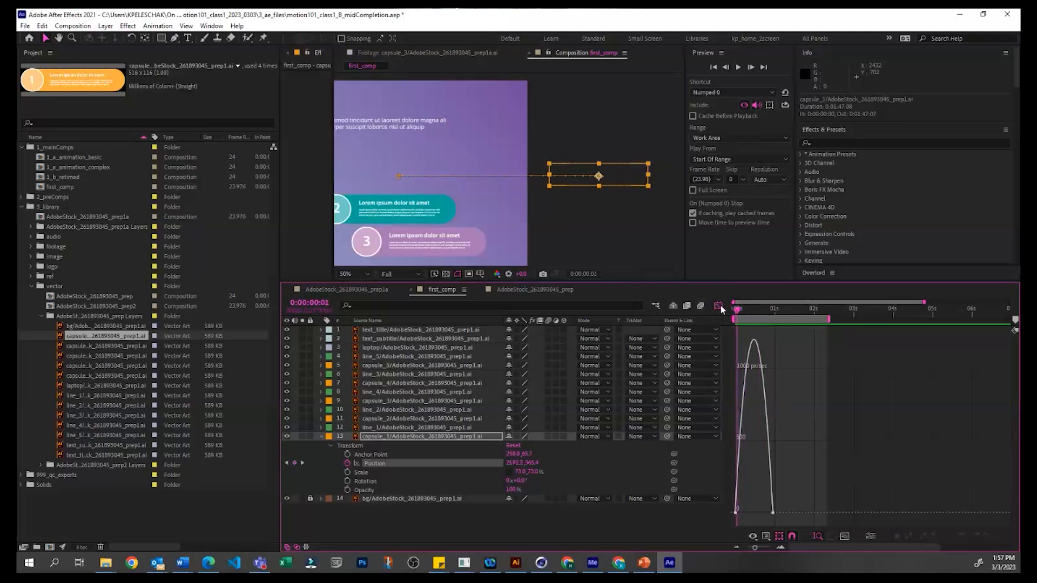
pyautogui.click(718, 307)
# Step: Select both Position keyframes of capsule_1 and apply Easy Ease to them again
pyautogui.moveTo(799, 448); pyautogui.dragTo(737, 469)
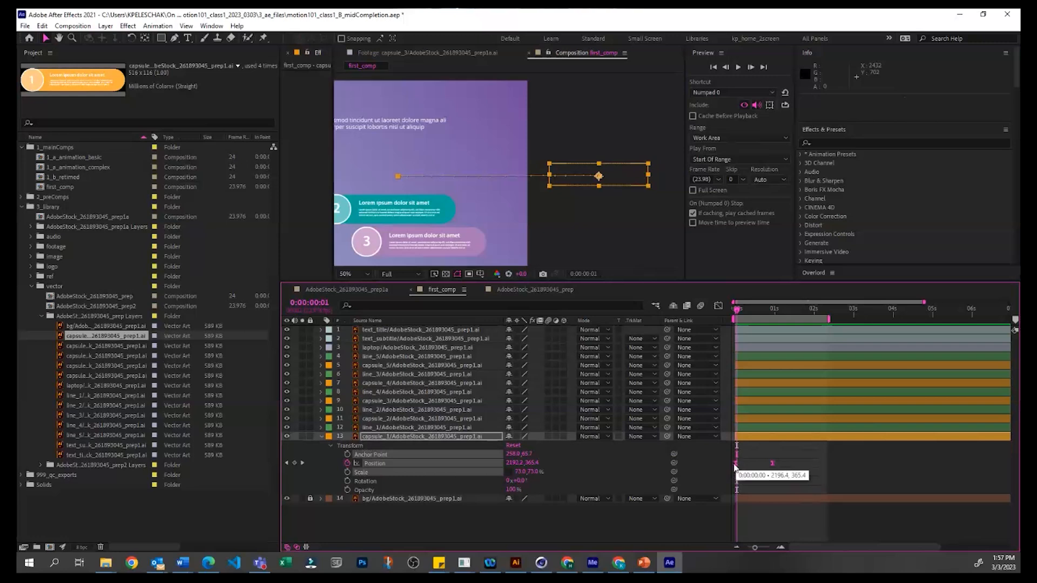
pyautogui.rightClick(738, 464)
pyautogui.moveTo(758, 457)
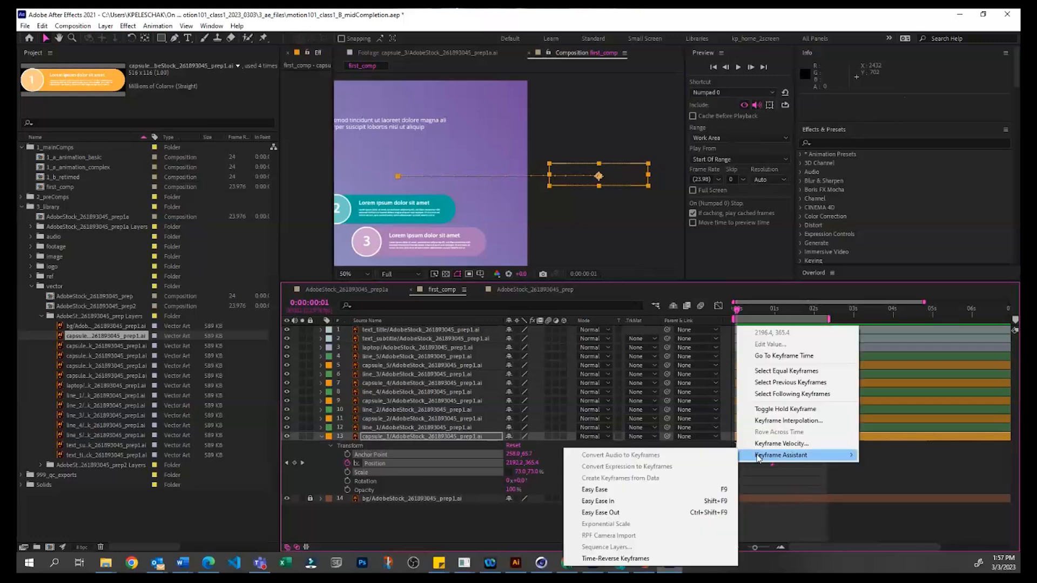
pyautogui.click(719, 490)
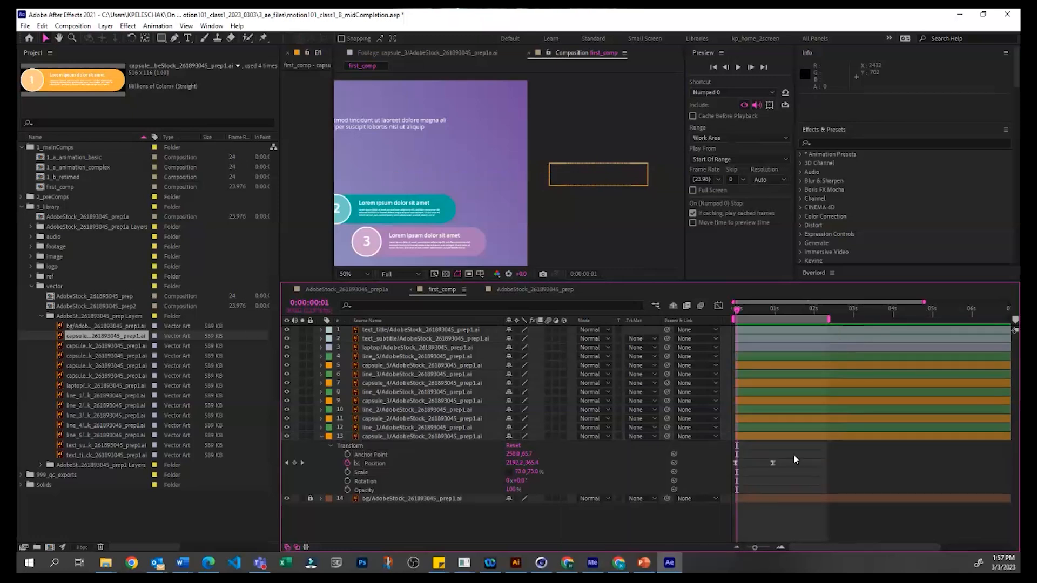
# Step: Convert capsule_1's two Position keyframes back to linear interpolation
pyautogui.moveTo(785, 465); pyautogui.dragTo(739, 468)
pyautogui.keyDown('ctrl'); pyautogui.click(736, 464); pyautogui.keyUp('ctrl')
pyautogui.click(753, 484)
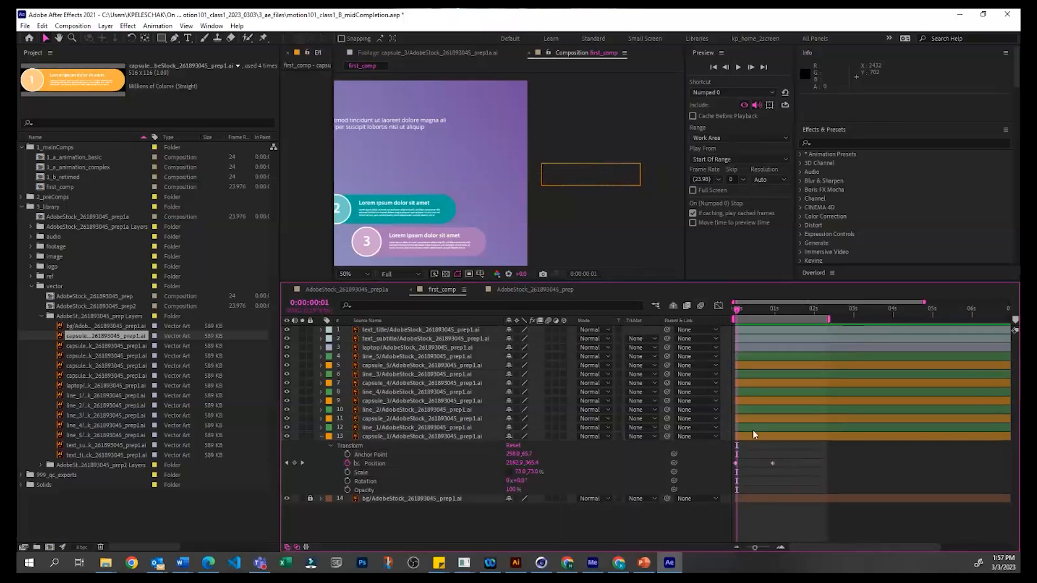
# Step: Open the Graph Editor for capsule_1's Position and examine the speed graph of its linear motion
pyautogui.click(374, 463)
pyautogui.click(719, 306)
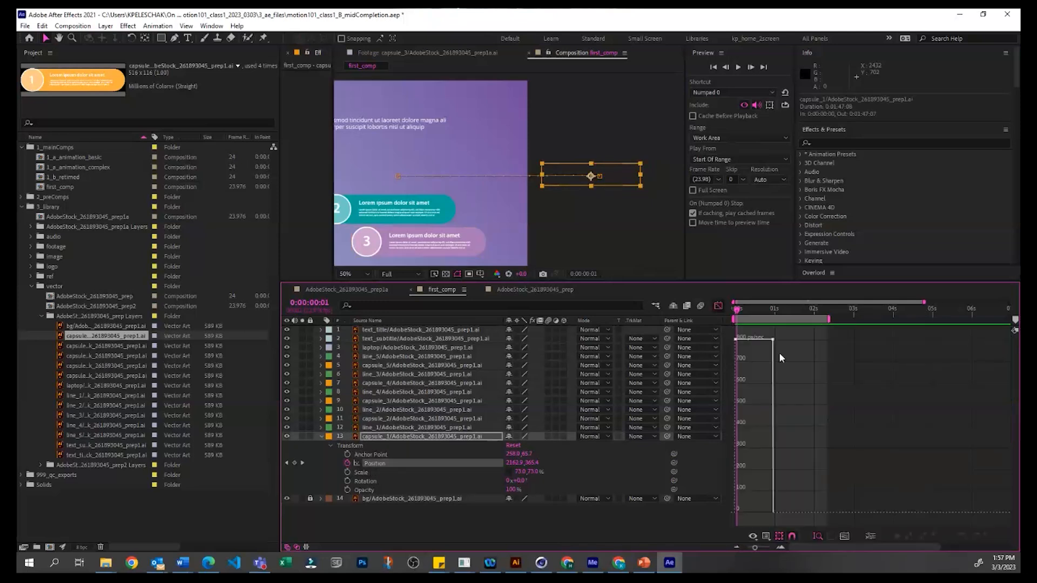
pyautogui.moveTo(732, 311); pyautogui.dragTo(740, 311)
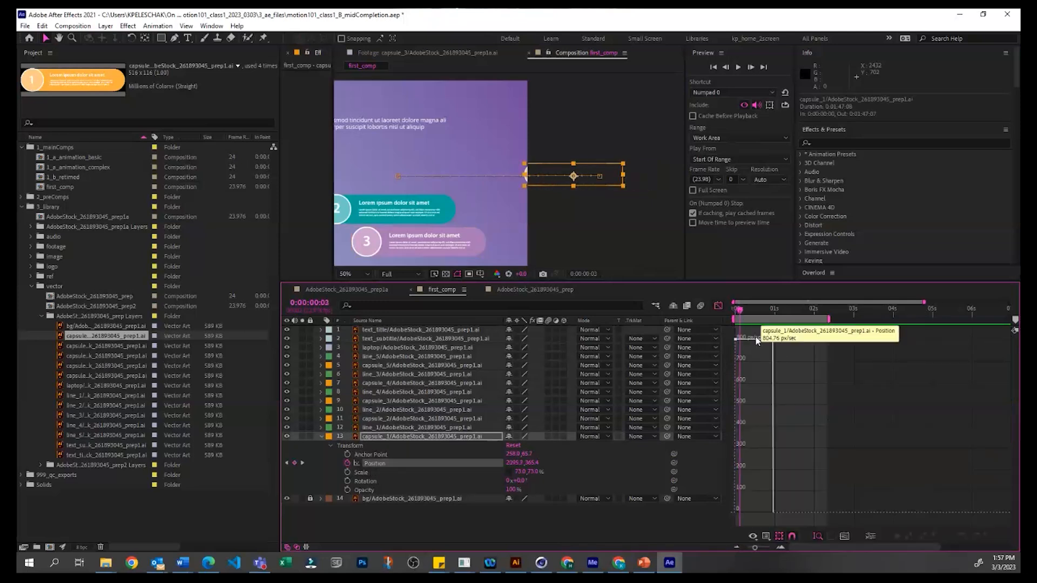
pyautogui.moveTo(755, 352); pyautogui.dragTo(755, 354)
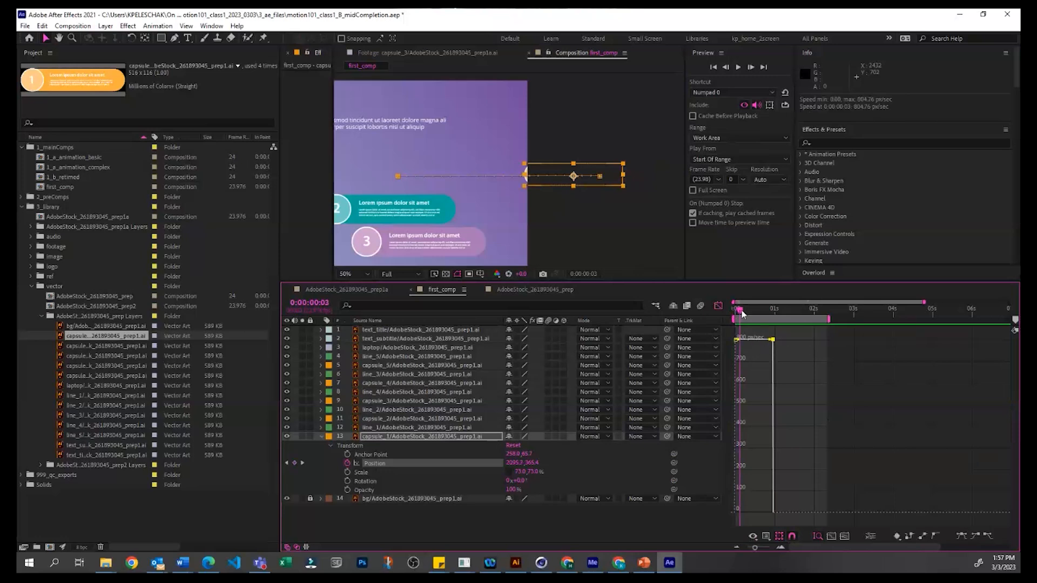
pyautogui.moveTo(741, 312); pyautogui.dragTo(739, 312)
# Step: Step through capsule_1's linear slide-in frame by frame while comparing it with the Position speed graph
pyautogui.press('=')
pyautogui.press('=')
pyautogui.press('=')
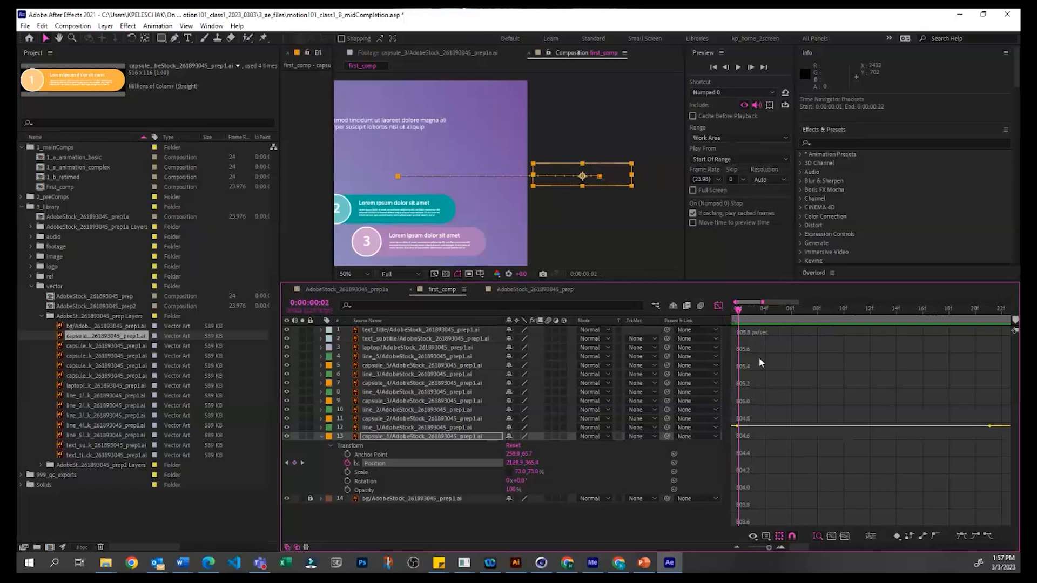
pyautogui.press('-')
pyautogui.press('-')
pyautogui.press('-')
pyautogui.press('pagedown')
pyautogui.press('pagedown')
pyautogui.press('pagedown')
pyautogui.press('pagedown')
pyautogui.press('pagedown')
pyautogui.press('pagedown')
pyautogui.press('pagedown')
pyautogui.press('pagedown')
pyautogui.press('pagedown')
pyautogui.press('pagedown')
pyautogui.press('pagedown')
pyautogui.press('pagedown')
pyautogui.press('pagedown')
pyautogui.press('pagedown')
pyautogui.press('pagedown')
pyautogui.press('pagedown')
pyautogui.press('pagedown')
pyautogui.press('pagedown')
pyautogui.press('pagedown')
pyautogui.press('pagedown')
pyautogui.press('pagedown')
pyautogui.press('pagedown')
pyautogui.press('pageup')
pyautogui.press('pageup')
pyautogui.press('pageup')
pyautogui.press('pageup')
pyautogui.press('pageup')
pyautogui.press('pageup')
pyautogui.press('pageup')
pyautogui.press('pageup')
pyautogui.press('pageup')
pyautogui.press('pageup')
pyautogui.press('pageup')
pyautogui.press('pageup')
pyautogui.press('pageup')
pyautogui.press('pageup')
pyautogui.press('pageup')
pyautogui.press('pageup')
pyautogui.press('pageup')
pyautogui.press('pageup')
pyautogui.press('pageup')
pyautogui.press('space')
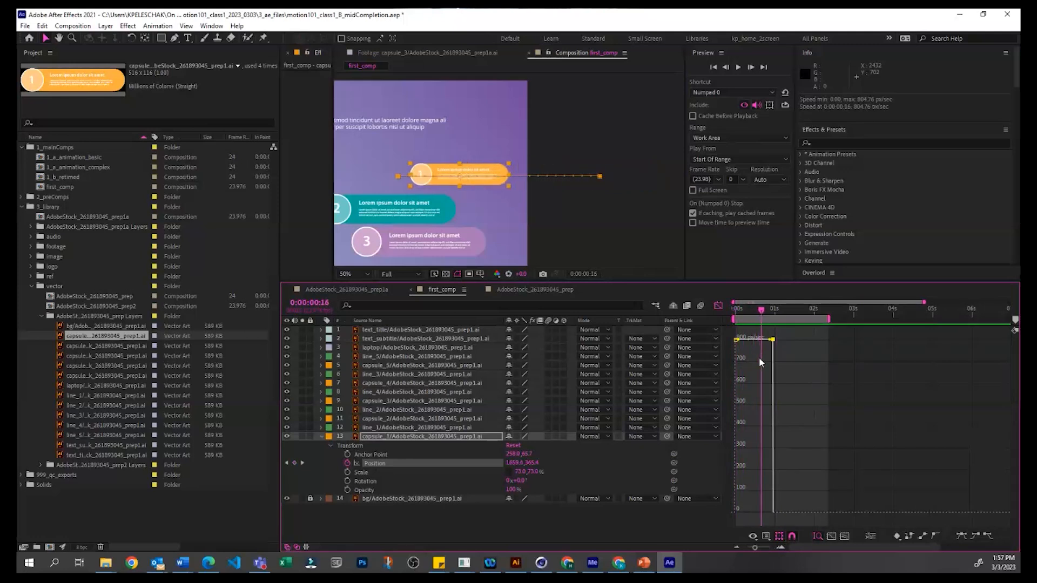
# Step: Select both Position keyframes of capsule_1 in the Graph Editor and apply Easy Ease to them
pyautogui.click(753, 357)
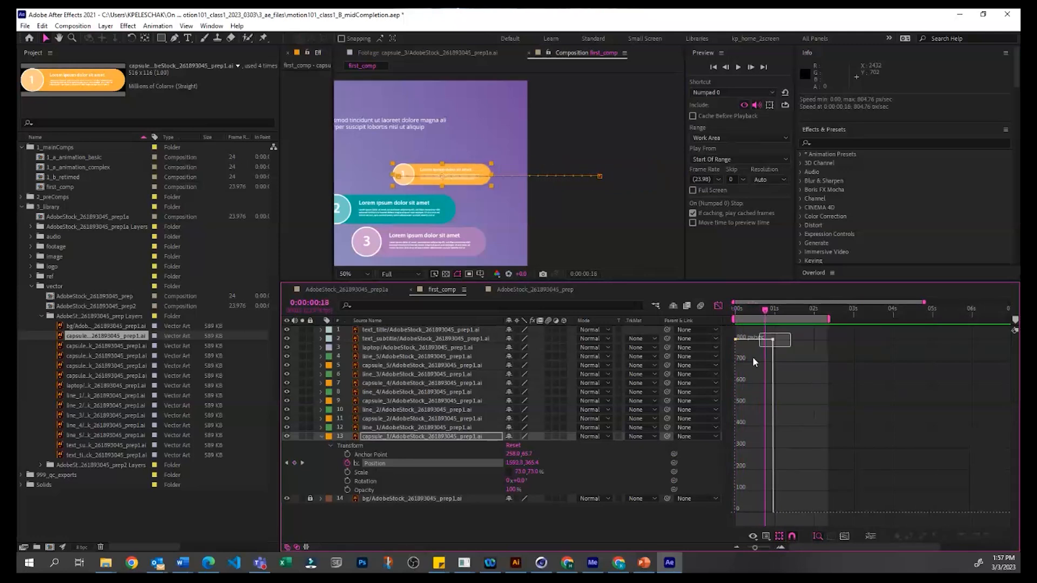
pyautogui.moveTo(728, 352); pyautogui.dragTo(788, 333)
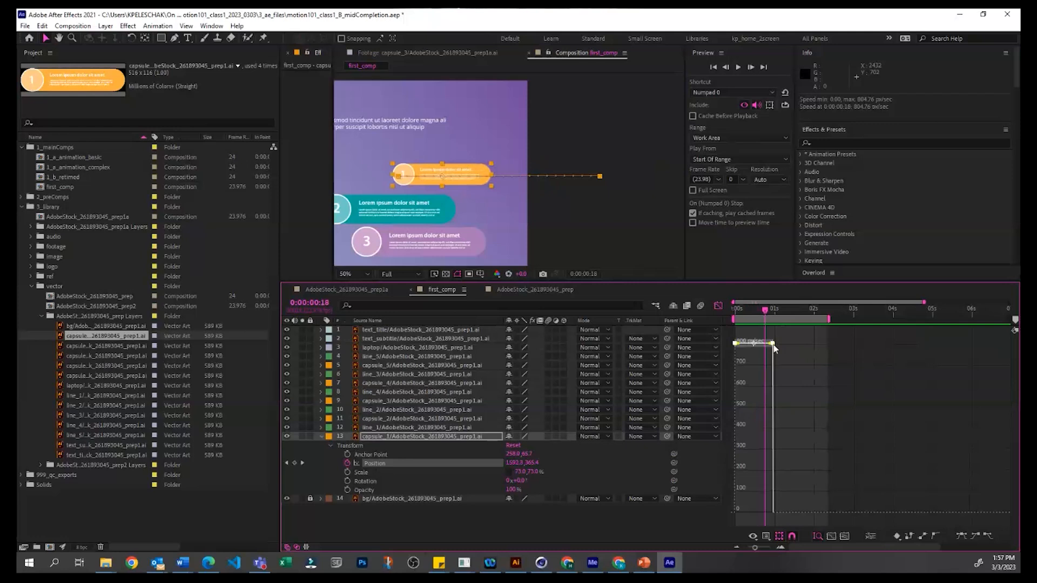
pyautogui.rightClick(774, 348)
pyautogui.moveTo(821, 474)
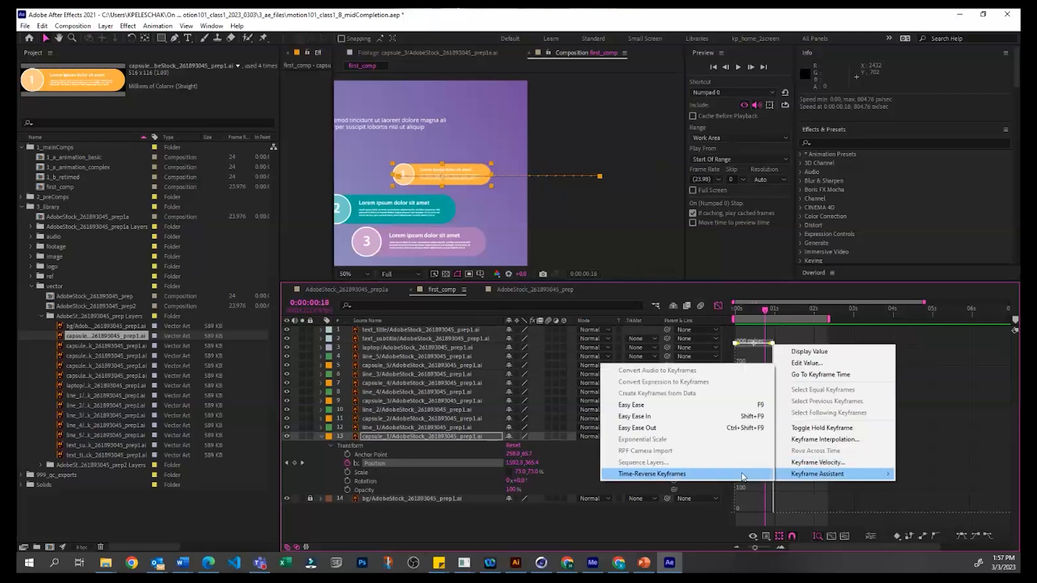
pyautogui.click(742, 405)
pyautogui.click(774, 346)
# Step: Return to the first frame, preview capsule_1's eased slide-in and step through it against the Position speed graph
pyautogui.moveTo(748, 311); pyautogui.dragTo(736, 313)
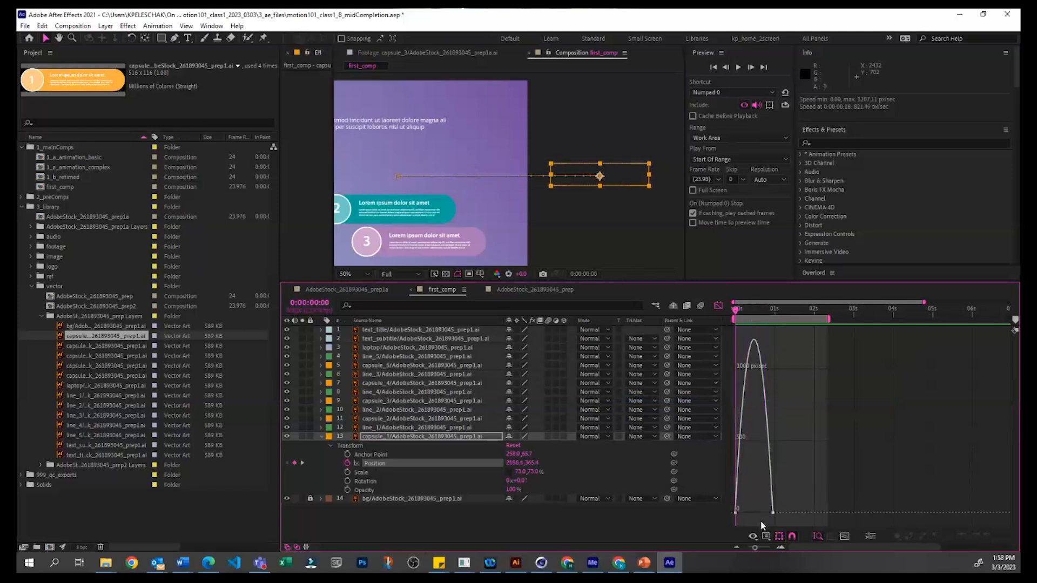
pyautogui.press('space')
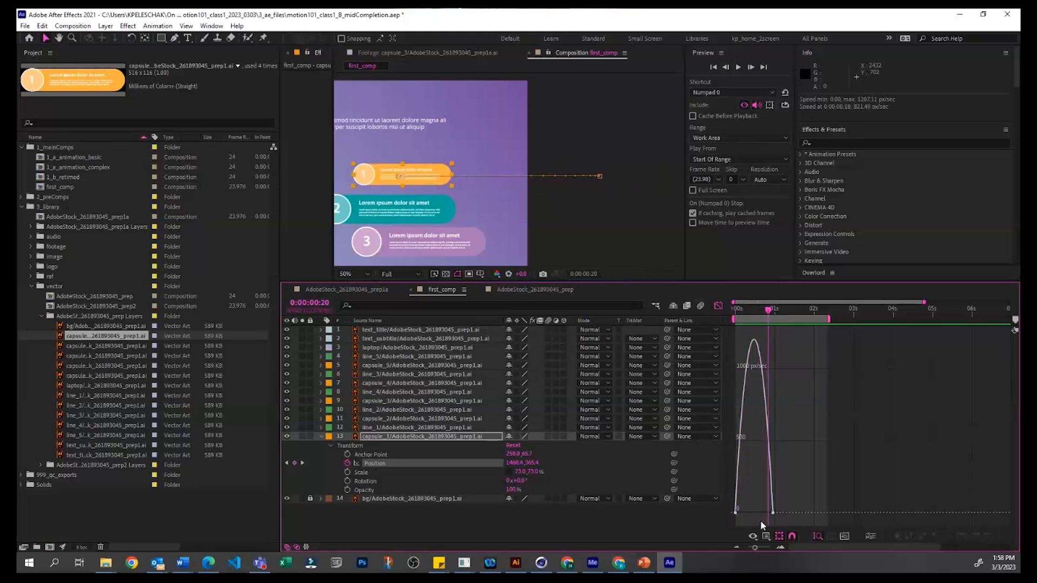
pyautogui.press('pageup')
pyautogui.press('pageup')
pyautogui.press('pageup')
pyautogui.press('pageup')
pyautogui.press('pageup')
pyautogui.press('pageup')
pyautogui.press('pageup')
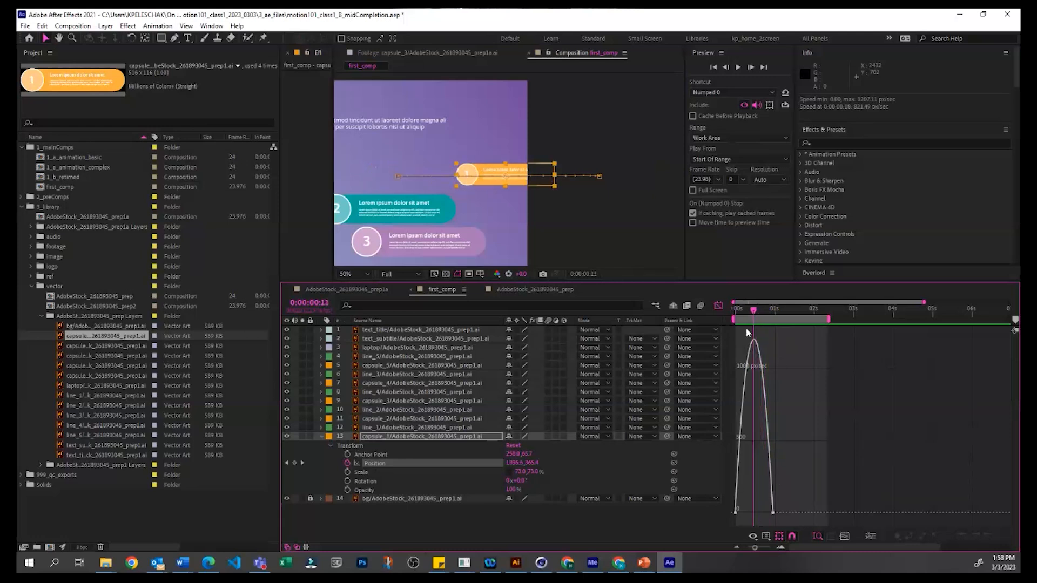
# Step: Move capsule_1's last Position keyframe to 0:00:01:16, shape the speed graph into an early peak with a long slowdown, and preview it
pyautogui.moveTo(743, 314); pyautogui.dragTo(750, 310)
pyautogui.moveTo(773, 512)
pyautogui.mouseDown()
pyautogui.moveTo(798, 515)
pyautogui.moveTo(767, 512)
pyautogui.mouseUp()
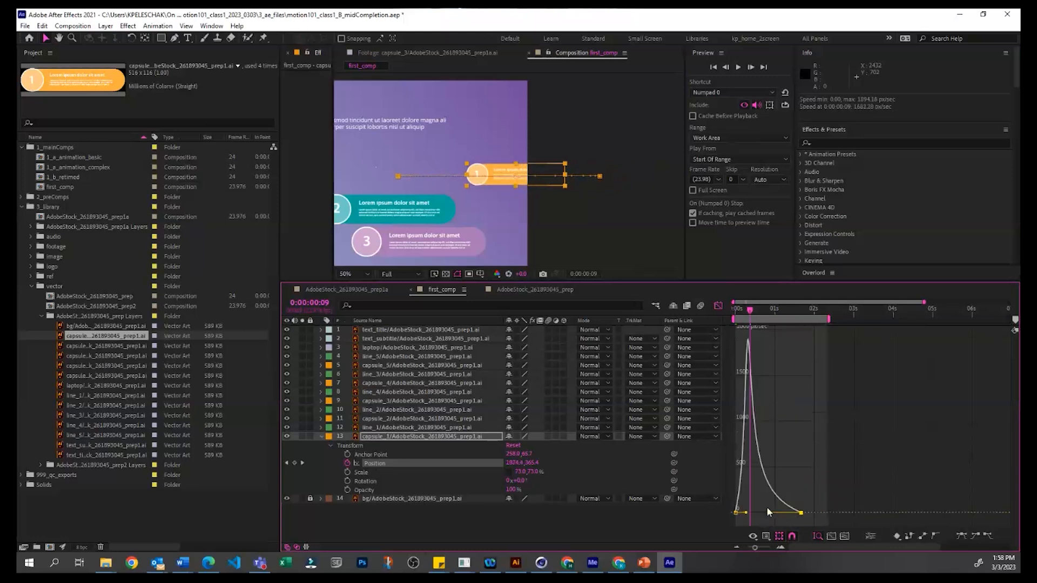
pyautogui.press('space')
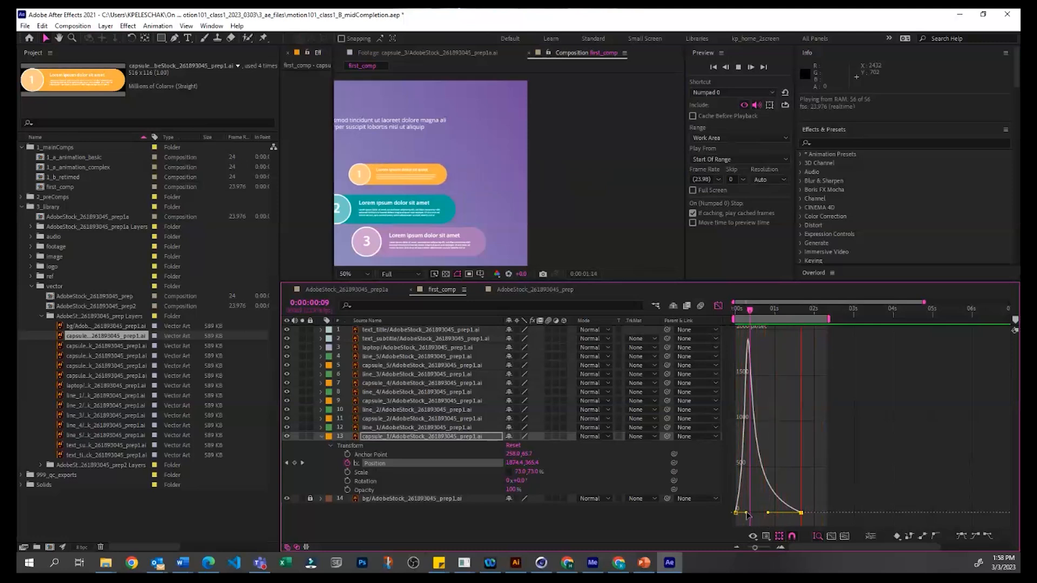
# Step: Raise the first Position keyframe's speed to about 2500 px/sec, shorten its influence so capsule_1 starts fast, and preview the motion
pyautogui.moveTo(746, 511); pyautogui.dragTo(750, 365)
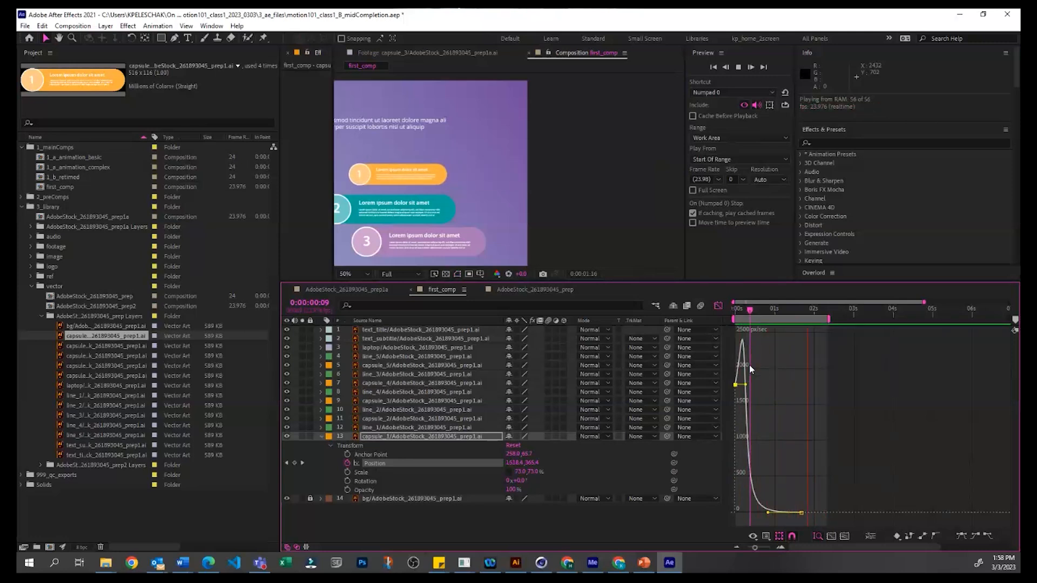
pyautogui.press('space')
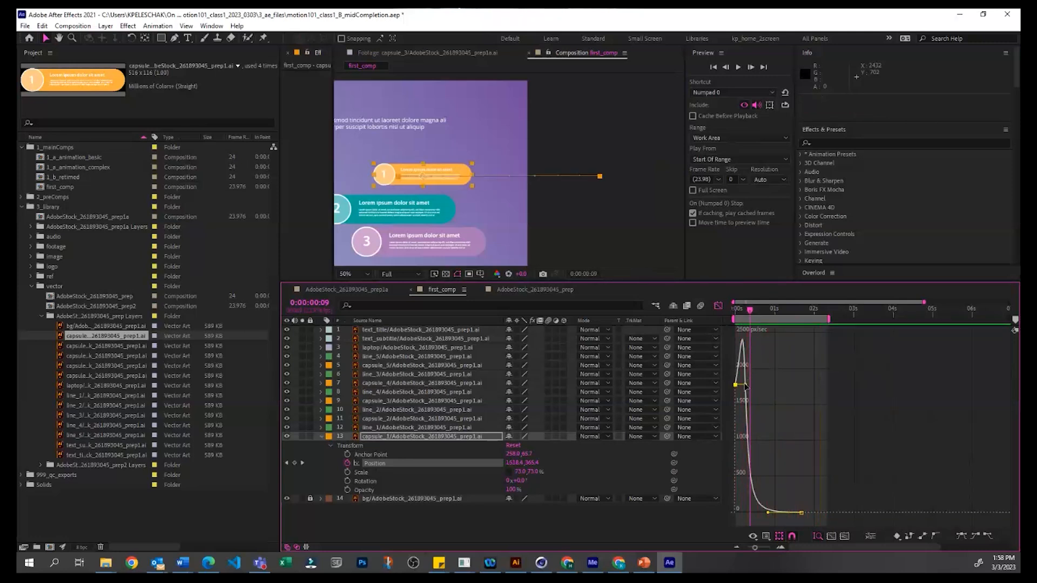
pyautogui.moveTo(743, 384); pyautogui.dragTo(743, 334)
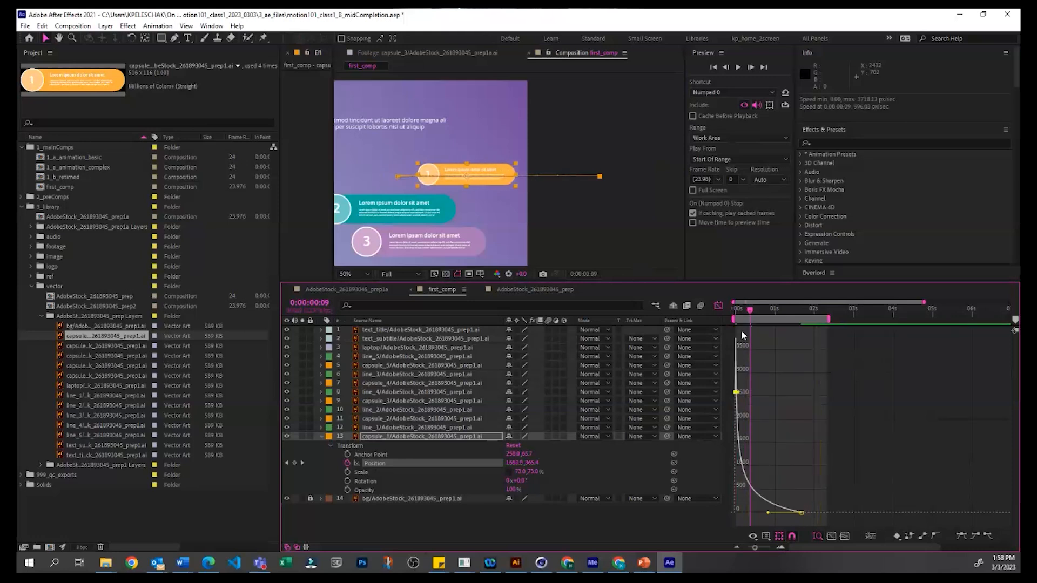
pyautogui.press('space')
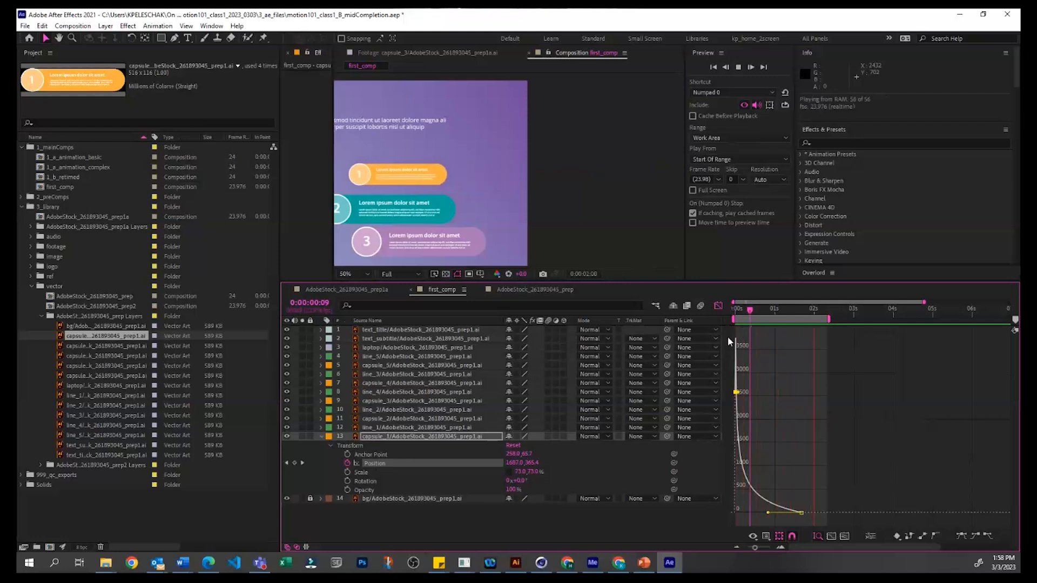
pyautogui.press('space')
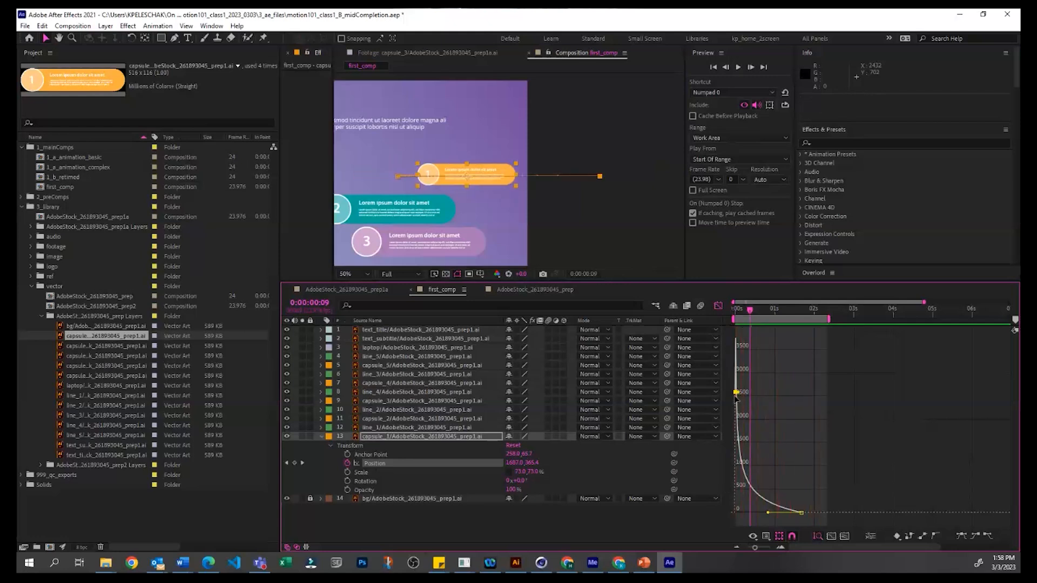
# Step: Lower the first Position keyframe's speed to zero, raise the last one's to about 3000 px/sec, and preview the accelerating slide-in
pyautogui.moveTo(740, 396); pyautogui.dragTo(737, 512)
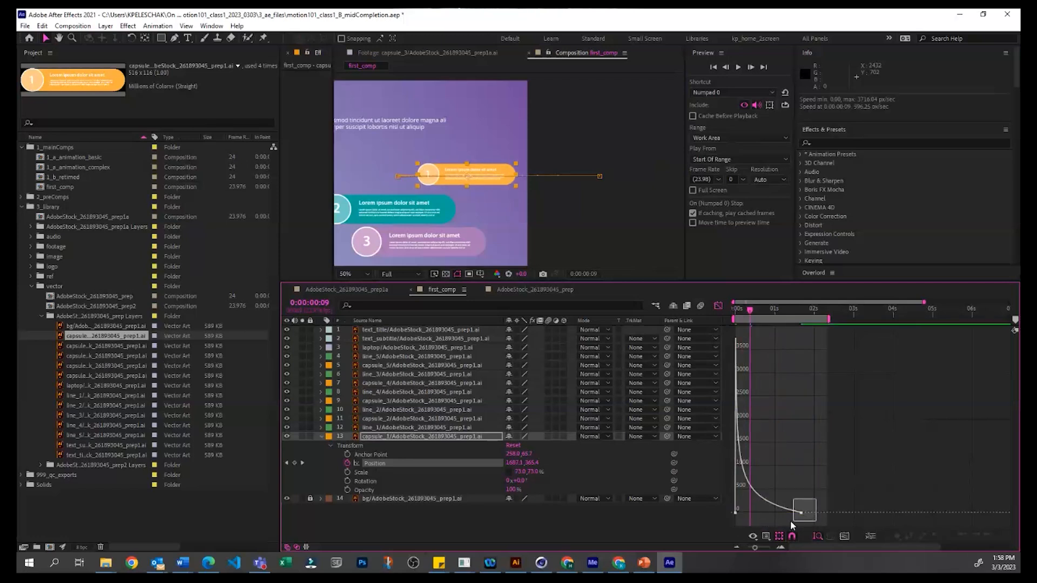
pyautogui.moveTo(770, 514); pyautogui.dragTo(768, 339)
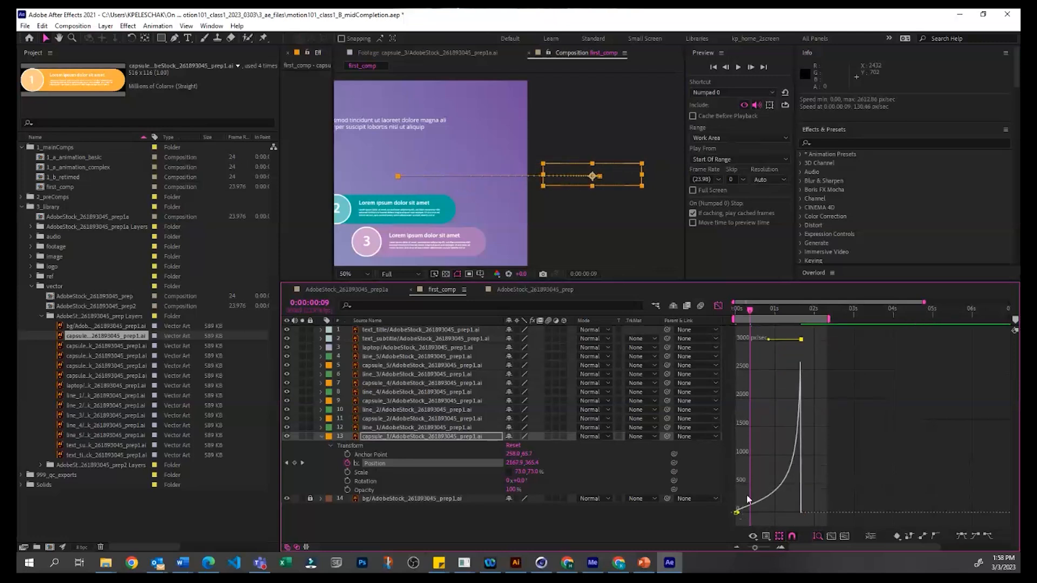
pyautogui.press('space')
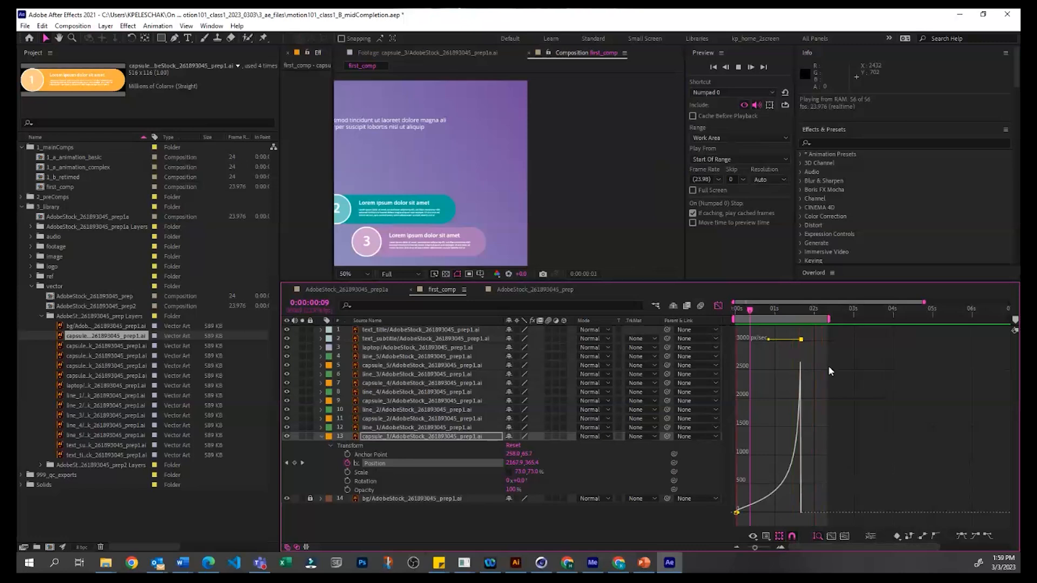
pyautogui.click(833, 394)
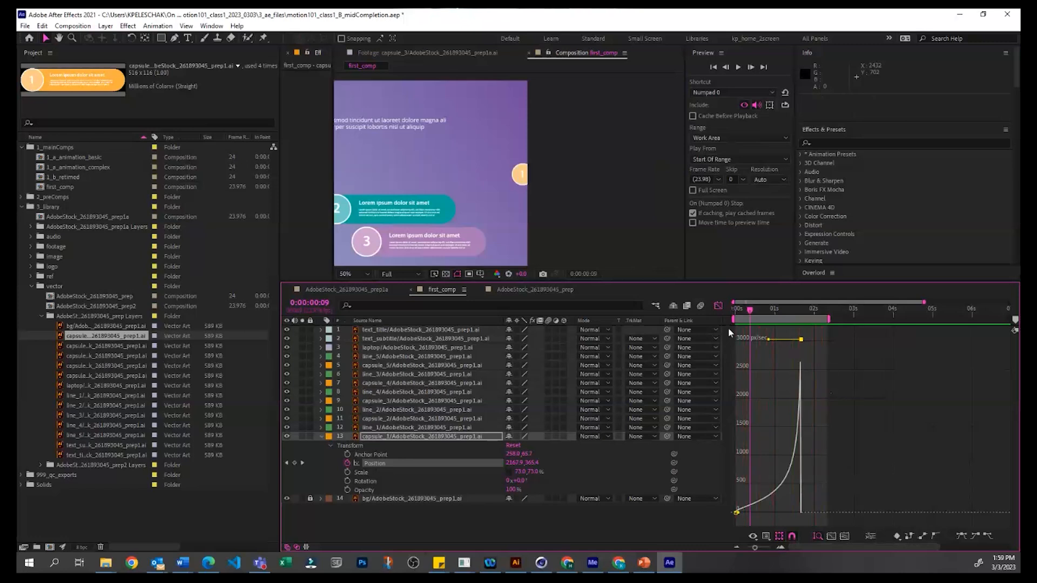
# Step: Close the Graph Editor and examine the temporal and spatial Keyframe Interpolation settings of capsule_1's Position keyframes without changing them
pyautogui.click(647, 527)
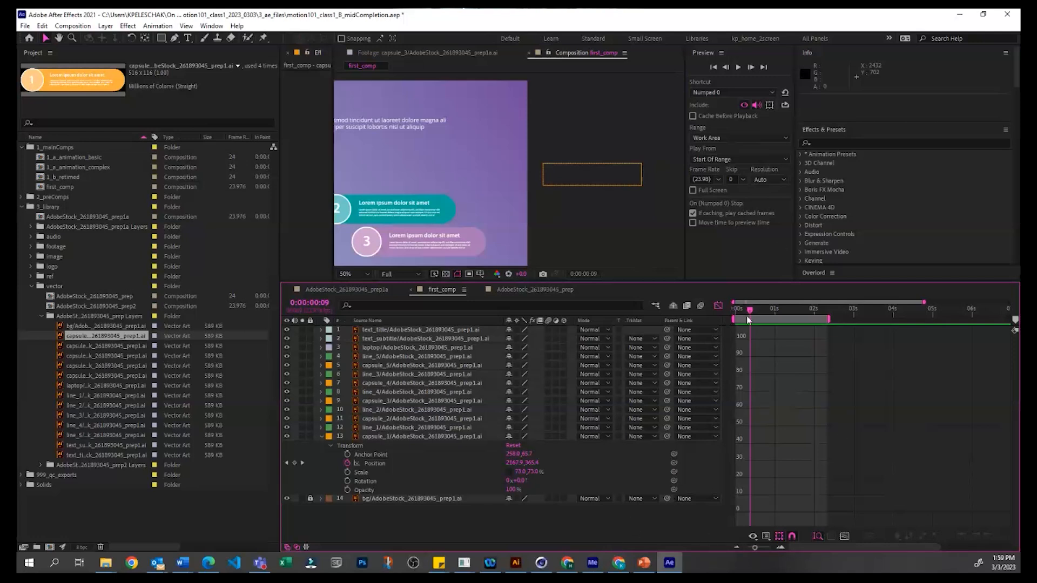
pyautogui.click(718, 305)
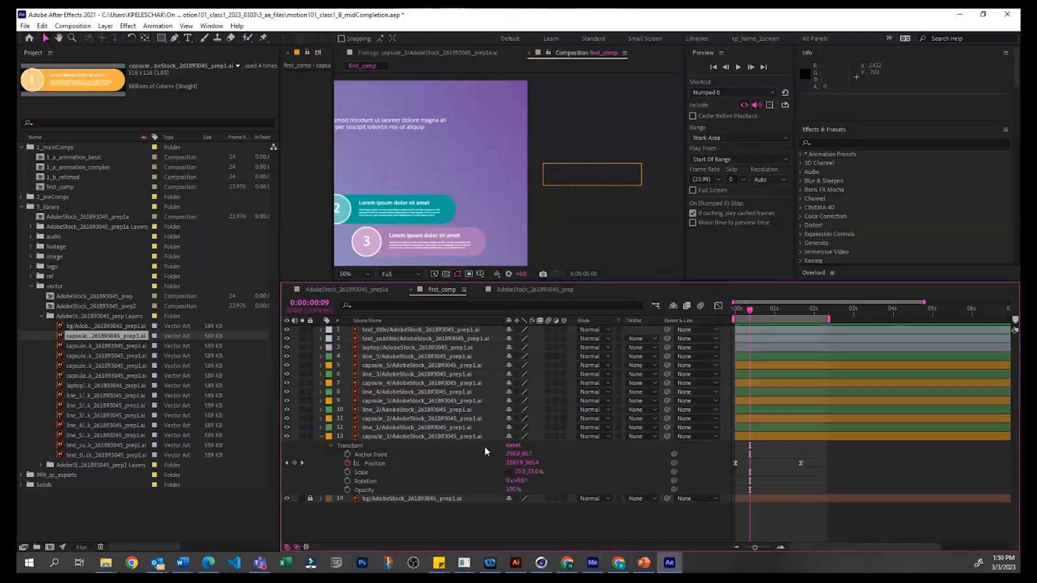
pyautogui.click(374, 464)
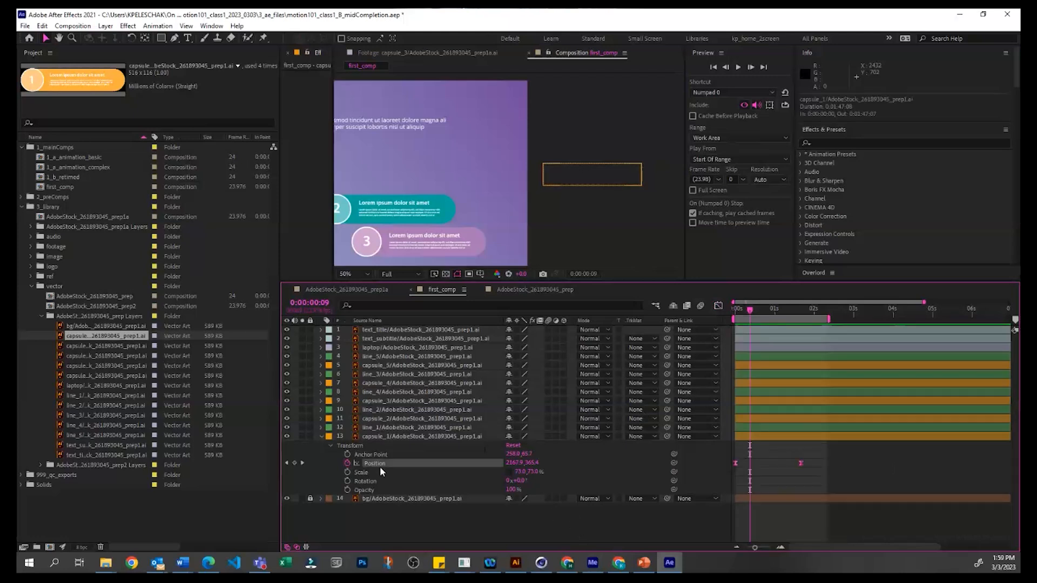
pyautogui.rightClick(737, 464)
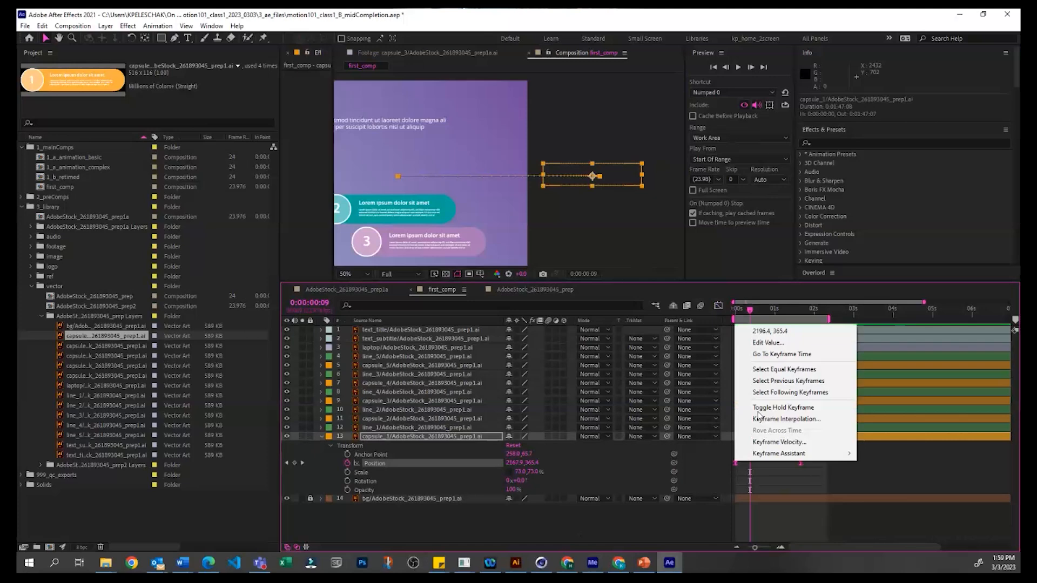
pyautogui.click(786, 420)
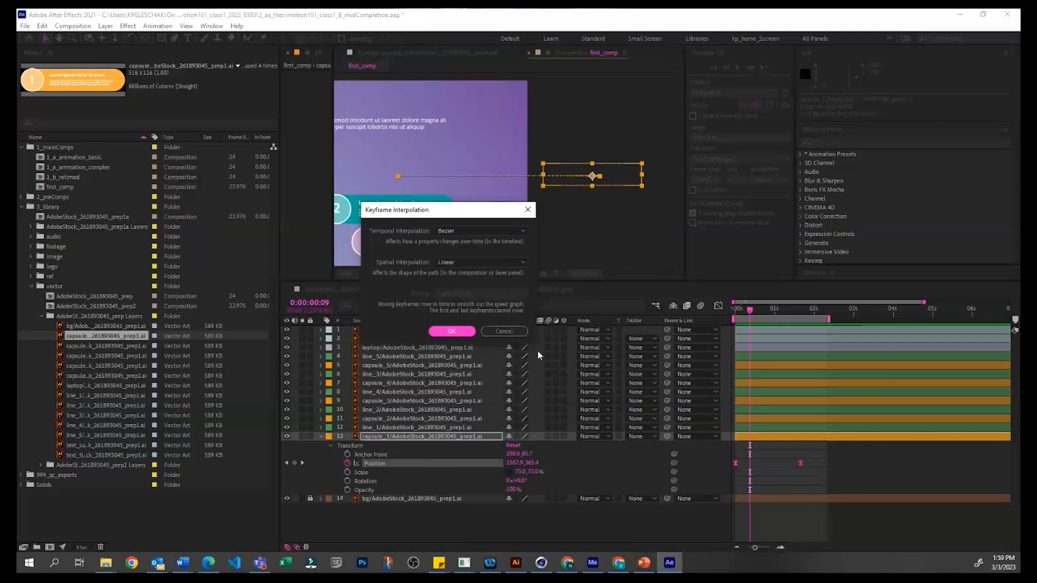
pyautogui.click(504, 331)
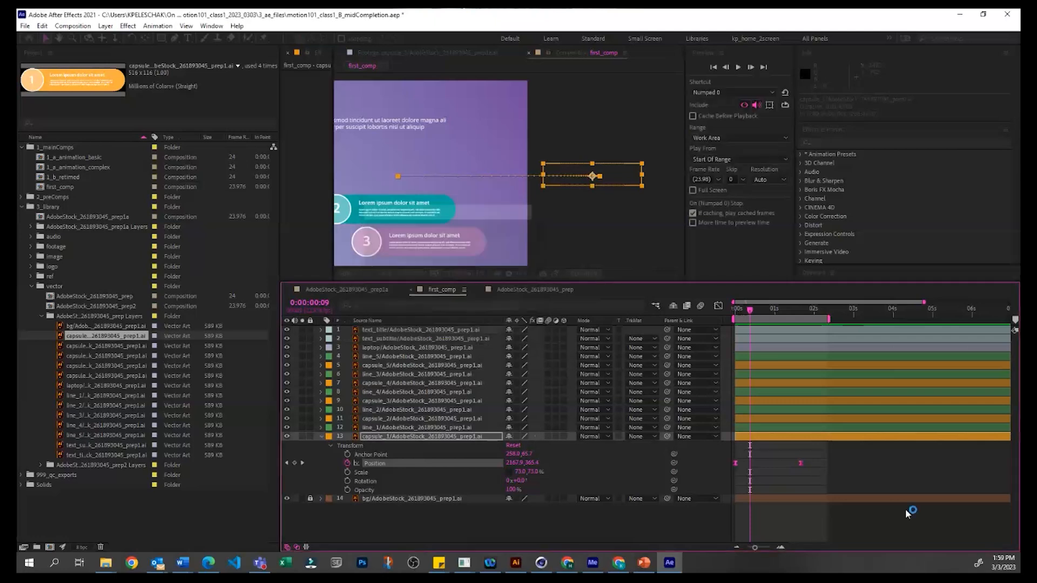
# Step: Convert capsule_1's Position keyframes to linear timing and check the motion at 0:00:00:22
pyautogui.keyDown('ctrl'); pyautogui.click(801, 463); pyautogui.keyUp('ctrl')
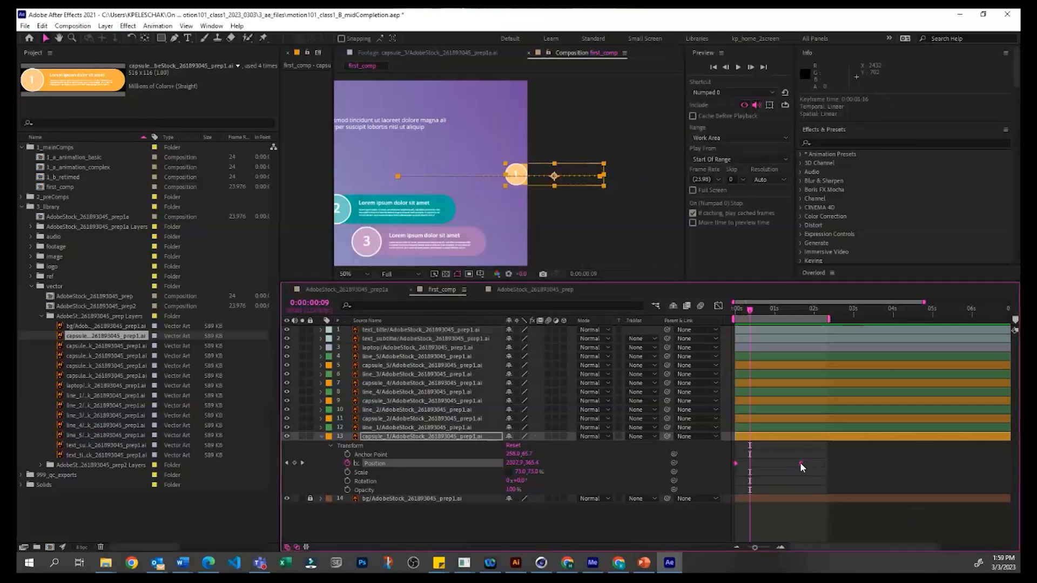
pyautogui.moveTo(753, 310)
pyautogui.mouseDown()
pyautogui.moveTo(728, 309)
pyautogui.moveTo(781, 306)
pyautogui.moveTo(772, 309)
pyautogui.mouseUp()
pyautogui.click(374, 462)
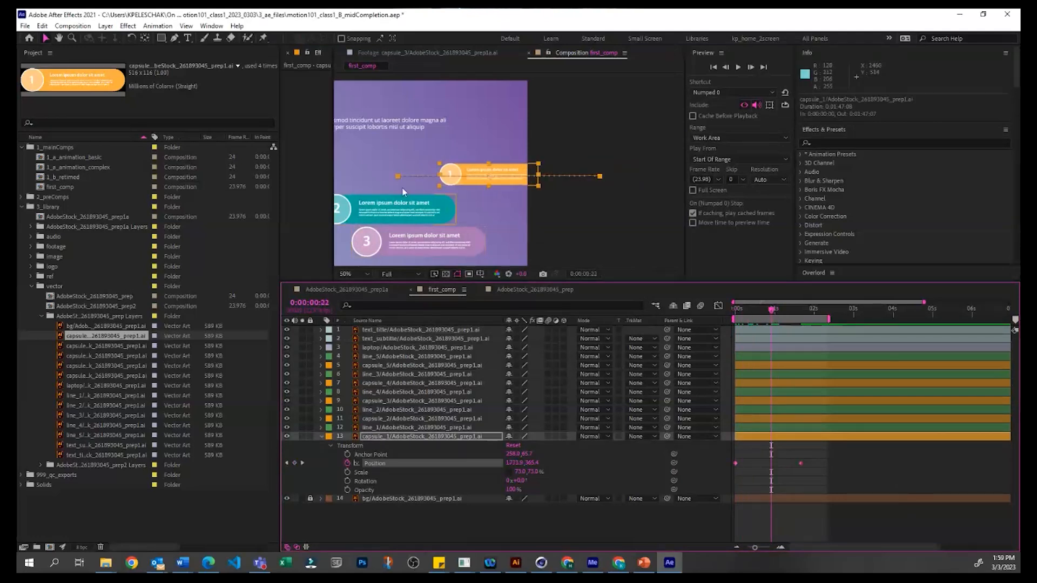
# Step: Set the spatial interpolation of capsule_1's Position keyframes to Bezier, keeping the temporal interpolation linear
pyautogui.rightClick(800, 464)
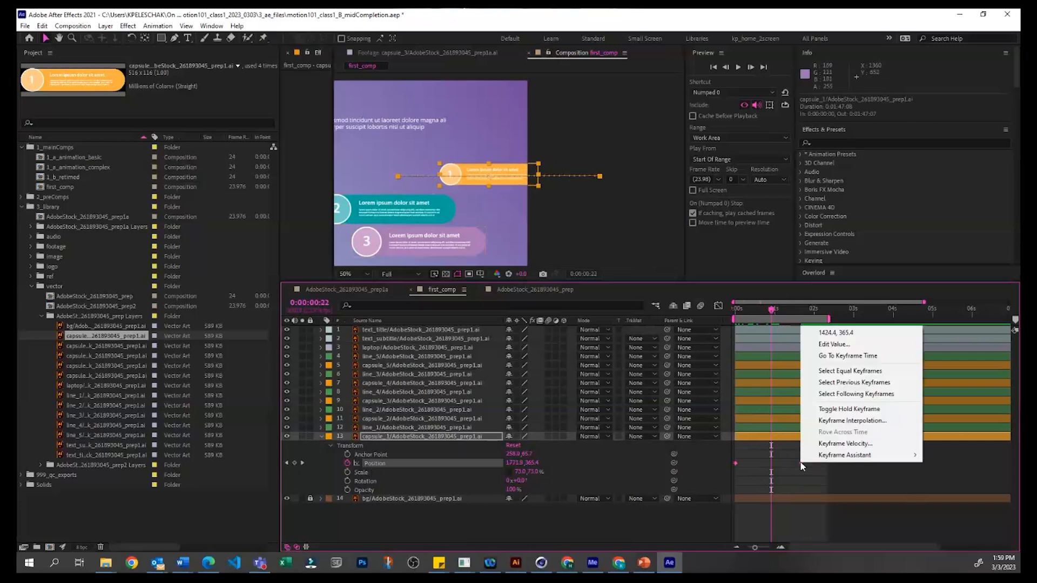
pyautogui.click(820, 420)
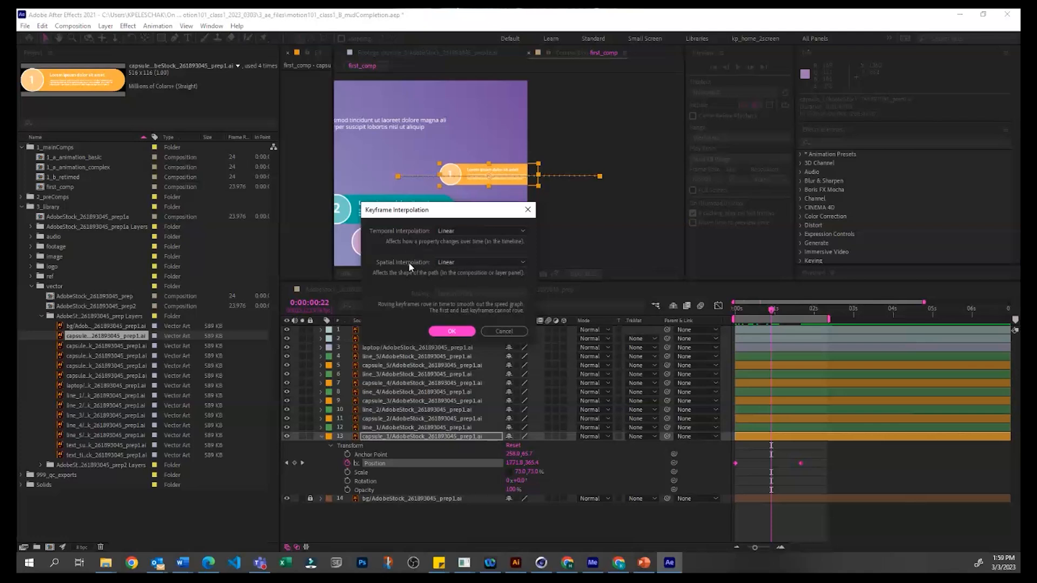
pyautogui.click(457, 260)
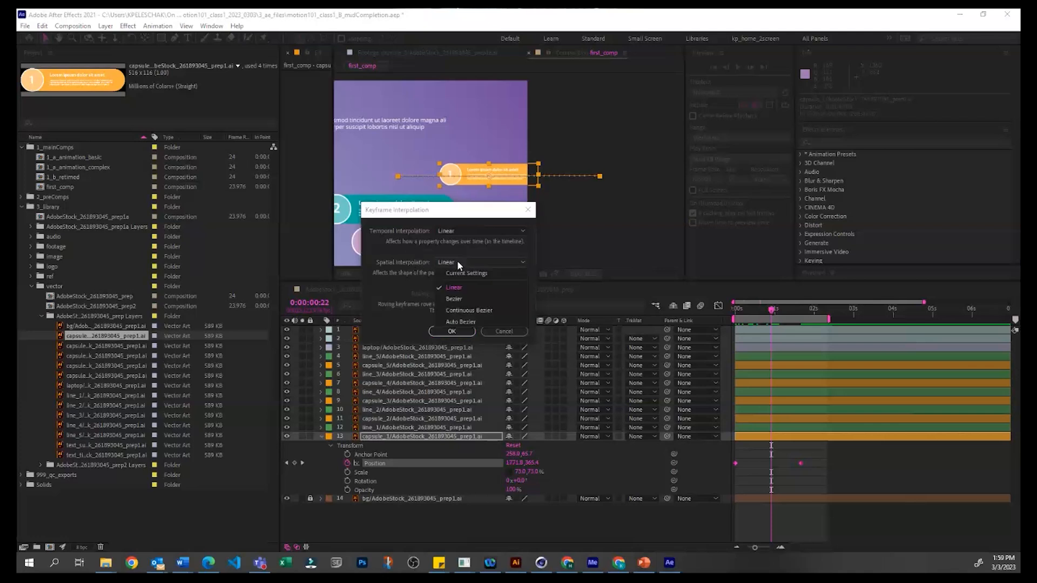
pyautogui.click(470, 298)
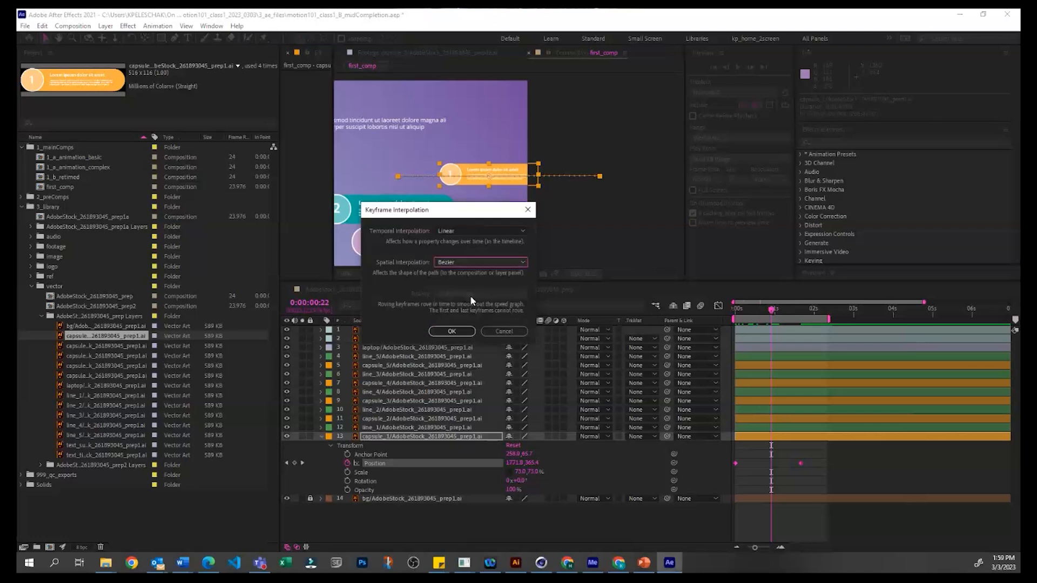
pyautogui.click(457, 331)
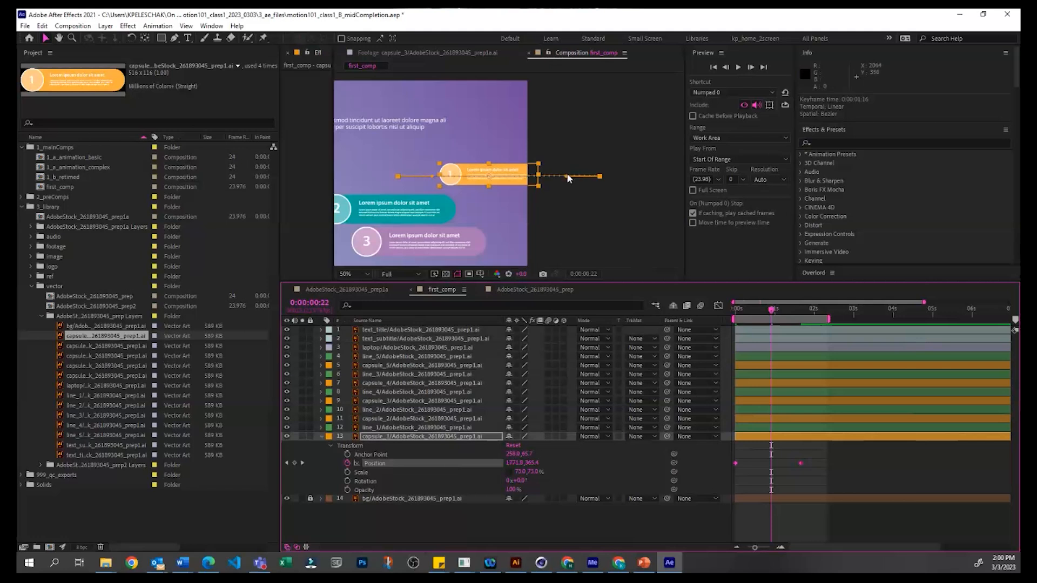
# Step: Bend capsule_1's motion path into an upward arc using both keyframes' Bezier handles and preview the curved slide-in
pyautogui.moveTo(565, 175); pyautogui.dragTo(548, 124)
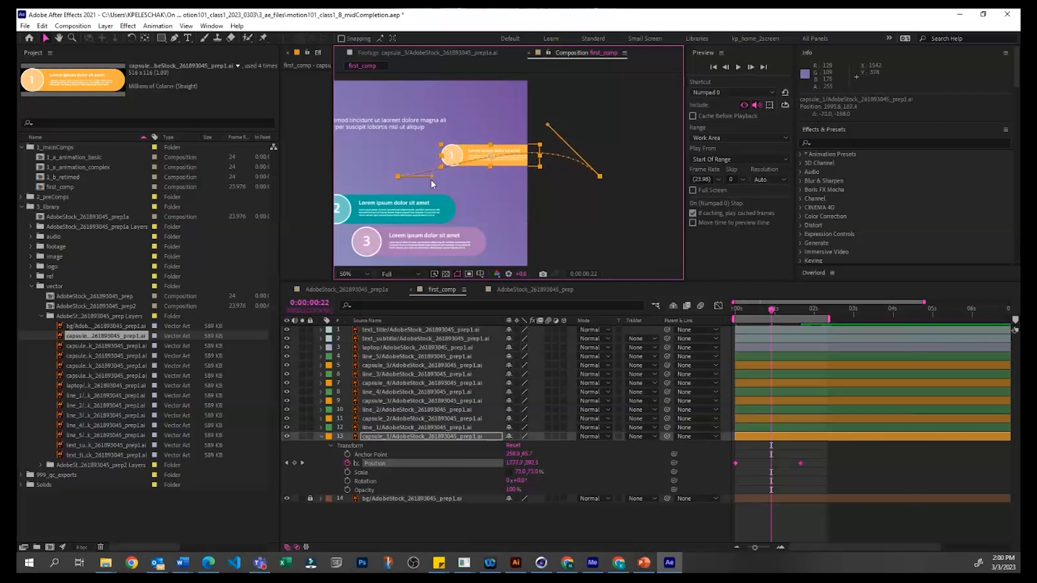
pyautogui.moveTo(431, 178); pyautogui.dragTo(425, 143)
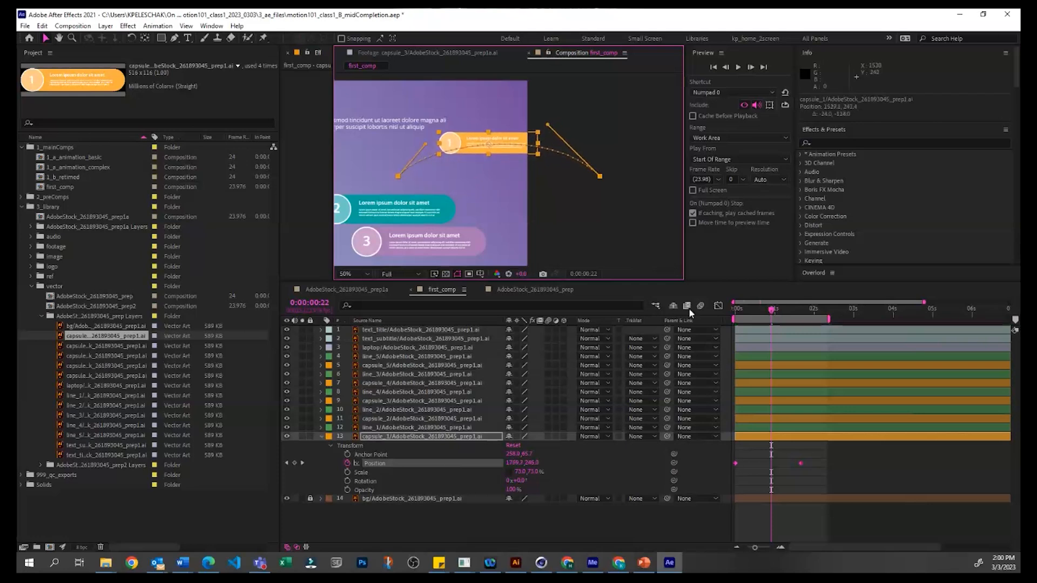
pyautogui.moveTo(771, 310); pyautogui.dragTo(735, 316)
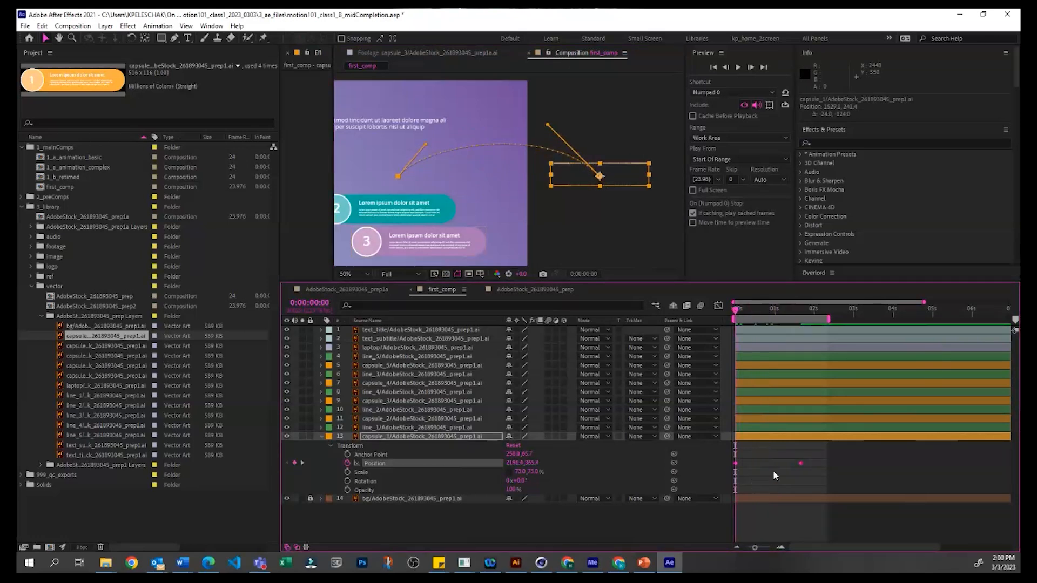
pyautogui.moveTo(744, 306)
pyautogui.mouseDown()
pyautogui.moveTo(786, 297)
pyautogui.moveTo(761, 304)
pyautogui.mouseUp()
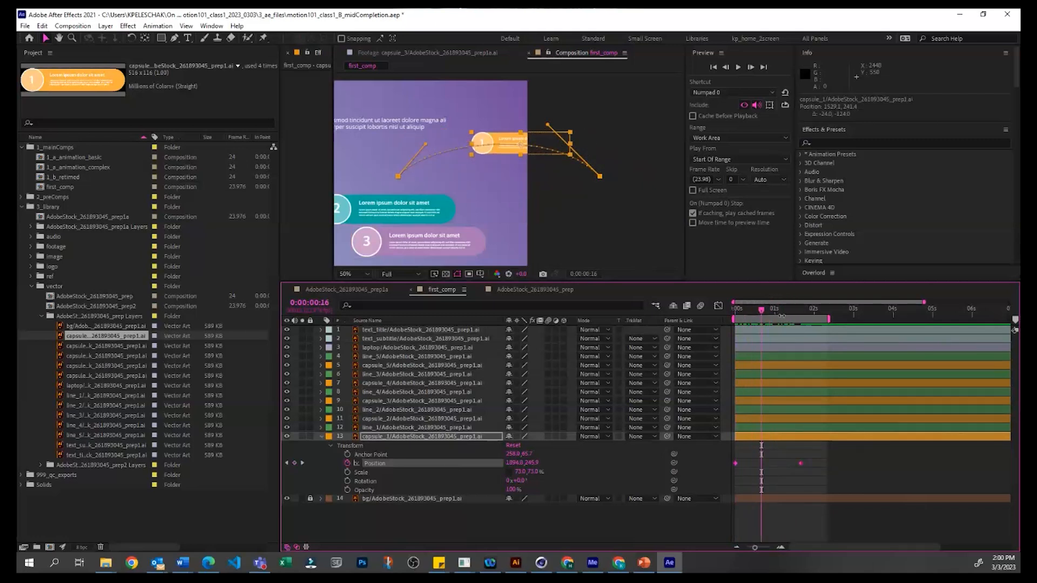
pyautogui.press('space')
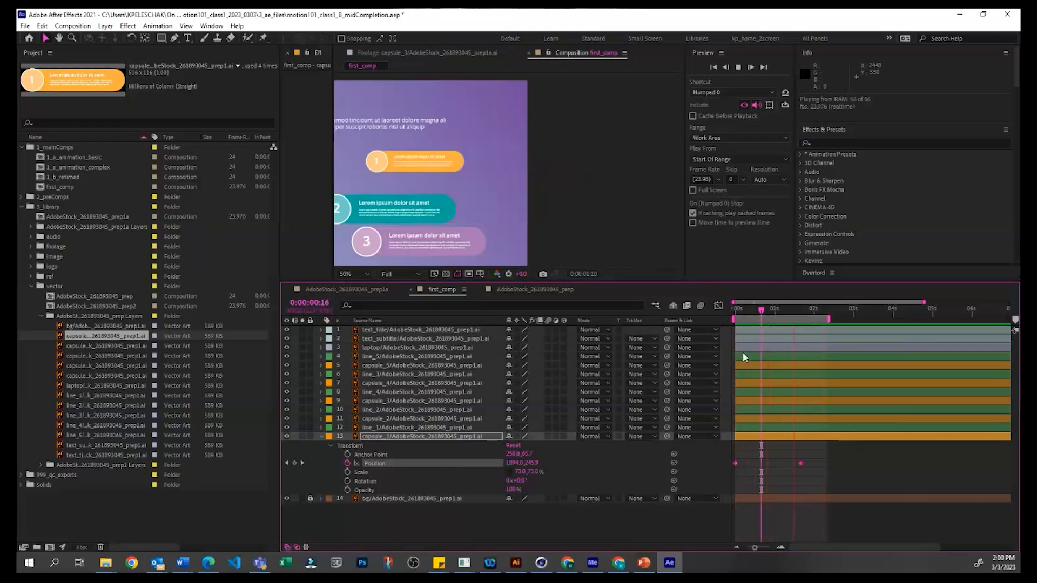
# Step: Bend the end of capsule_1's motion path downward with the final keyframe's Bezier handle and preview the S-shaped slide-in
pyautogui.click(786, 307)
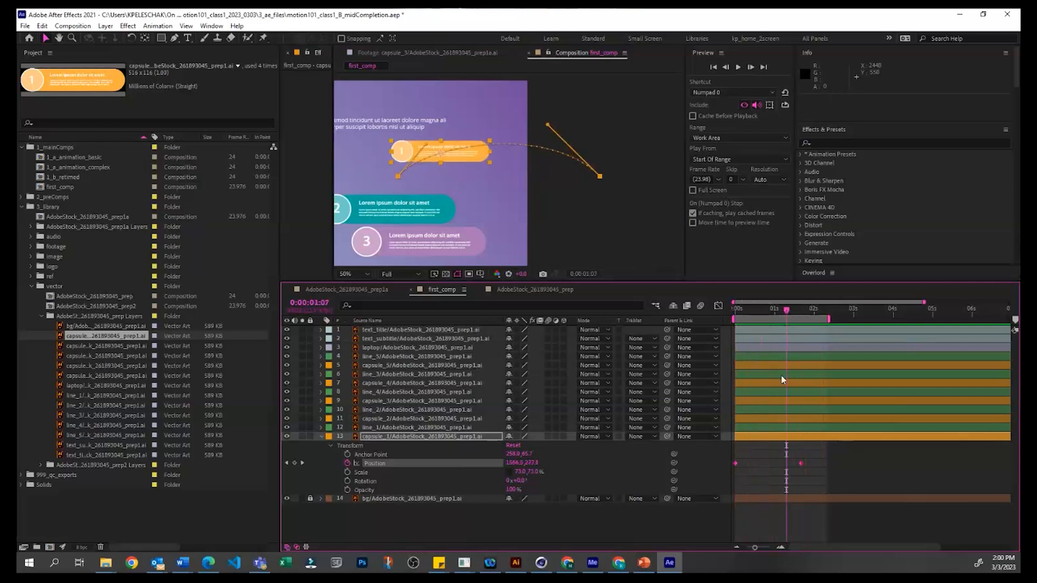
pyautogui.moveTo(427, 144); pyautogui.dragTo(457, 216)
pyautogui.press('space')
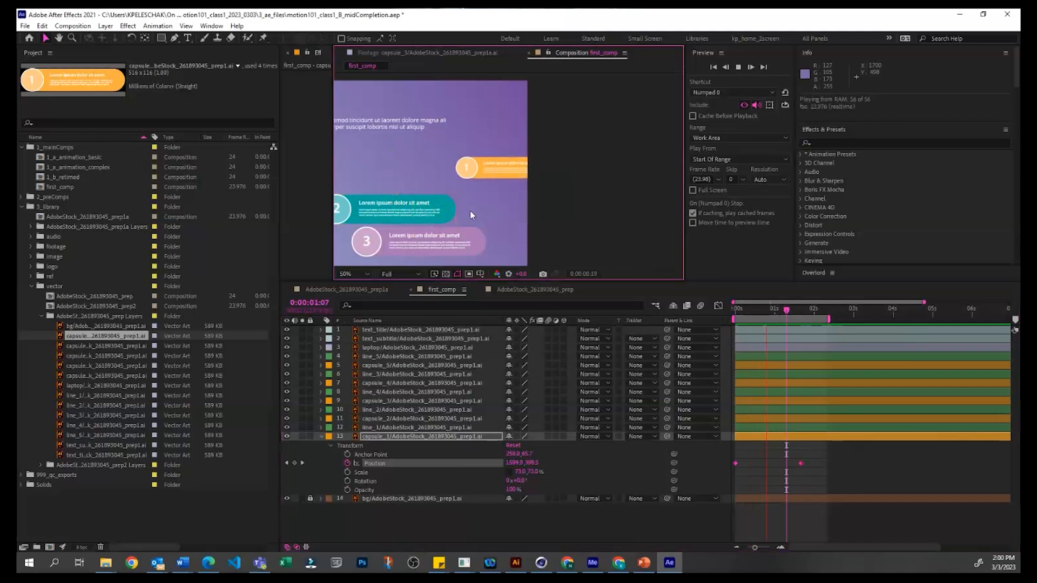
pyautogui.press('space')
# Step: Keyframe capsule_1's Rotation from 28° at 0:00:00:00 to 0° at 0:00:01:16
pyautogui.moveTo(766, 308); pyautogui.dragTo(735, 308)
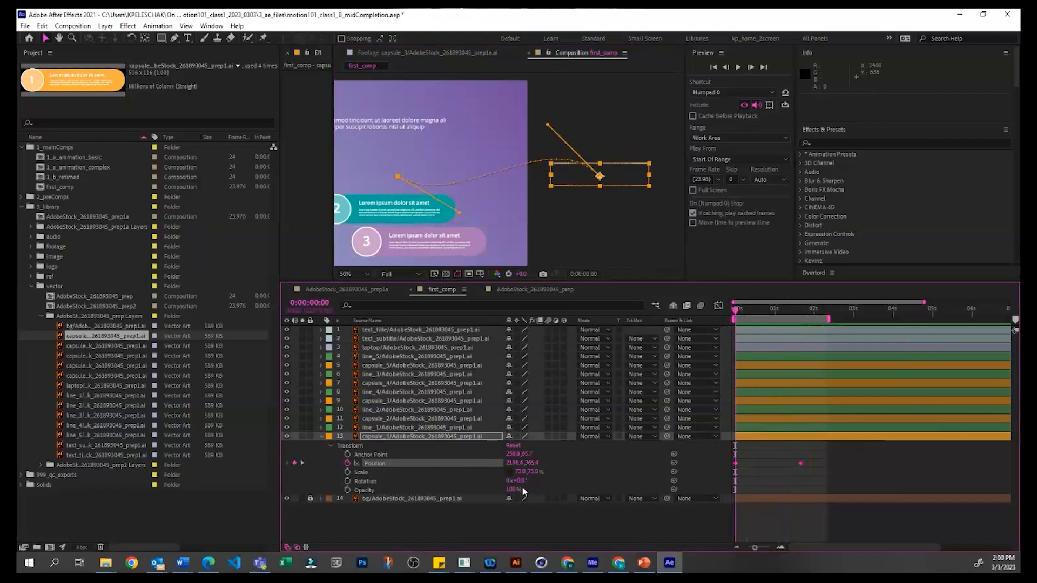
pyautogui.moveTo(521, 484); pyautogui.dragTo(529, 480)
pyautogui.click(303, 477)
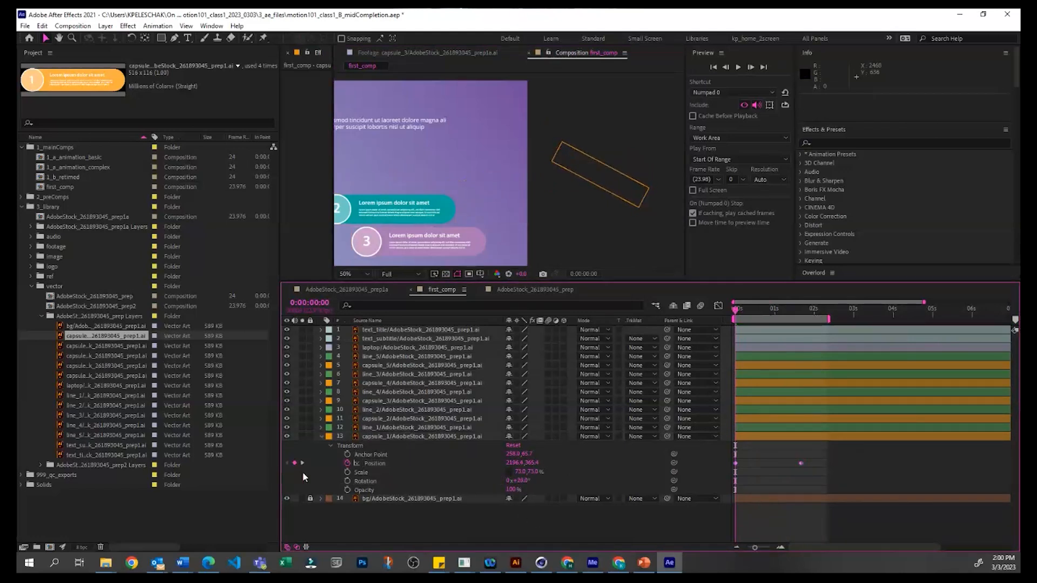
pyautogui.click(348, 480)
pyautogui.moveTo(738, 309); pyautogui.dragTo(801, 309)
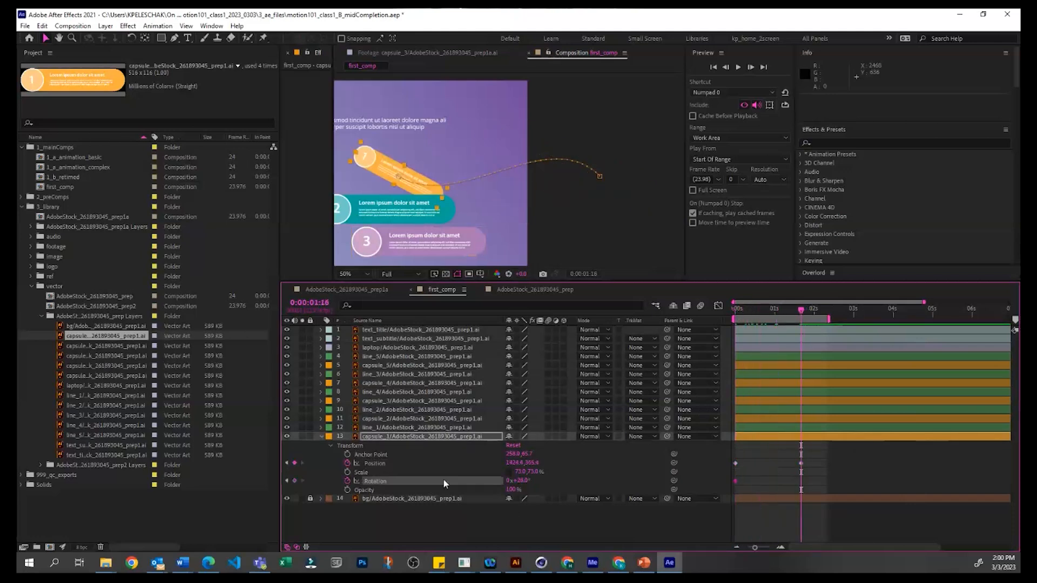
pyautogui.click(522, 480)
pyautogui.write('0')
pyautogui.press('Return')
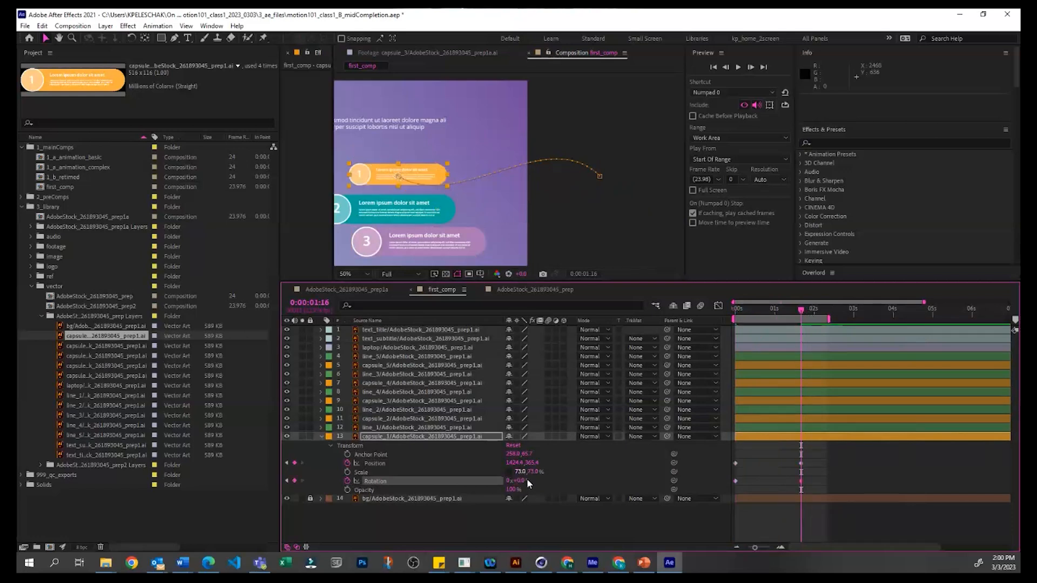
# Step: Add three intermediate Rotation keyframes to capsule_1, from 0:00:01:10 back to about -6.2° at 0:00:00:11, and preview the wobbling motion
pyautogui.moveTo(799, 309); pyautogui.dragTo(791, 309)
pyautogui.moveTo(514, 481); pyautogui.dragTo(521, 481)
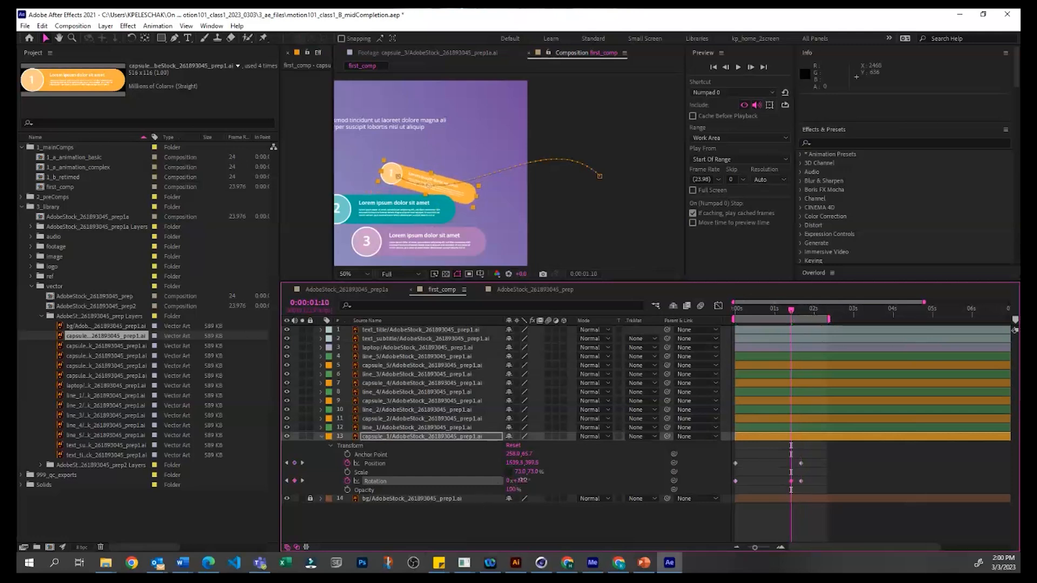
pyautogui.moveTo(776, 309); pyautogui.dragTo(770, 309)
pyautogui.moveTo(517, 480); pyautogui.dragTo(509, 485)
pyautogui.moveTo(760, 309); pyautogui.dragTo(753, 309)
pyautogui.moveTo(517, 481); pyautogui.dragTo(514, 481)
pyautogui.press('space')
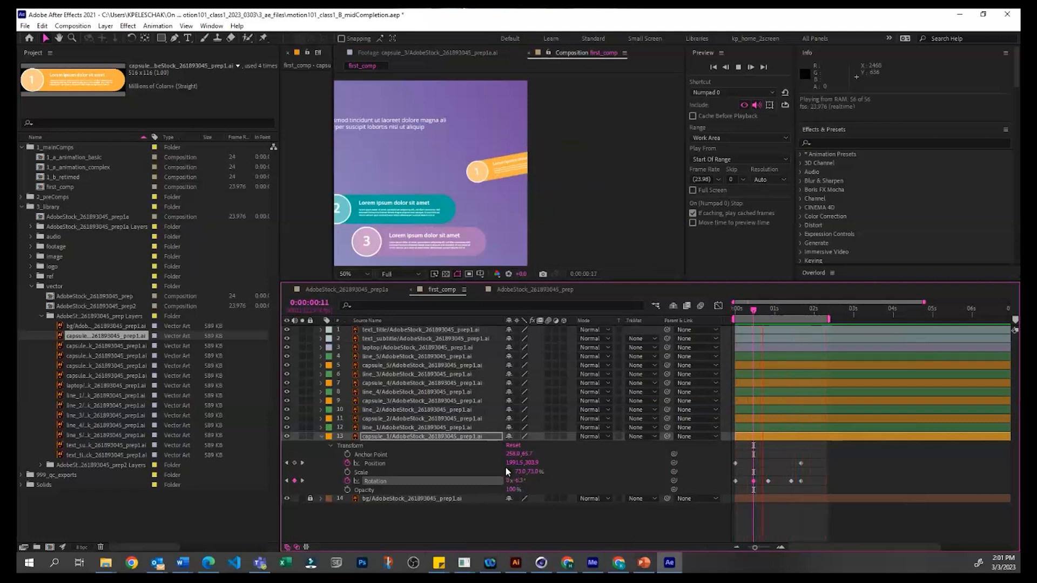
pyautogui.press('space')
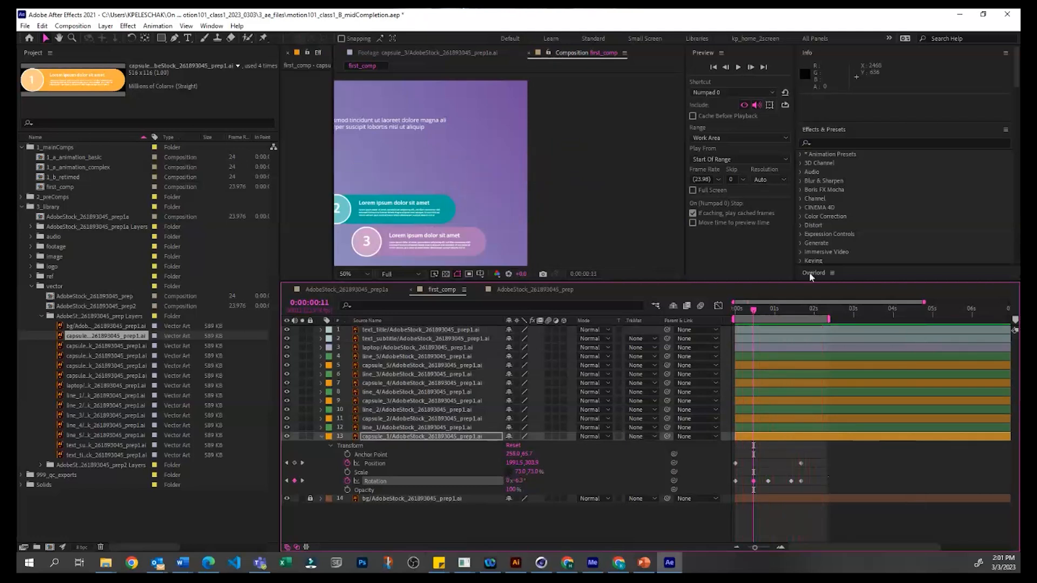
# Step: Remove all of capsule_1's Rotation keyframes with the time set to 0:00:02:01, leaving its Position animation in place
pyautogui.click(816, 310)
pyautogui.click(815, 309)
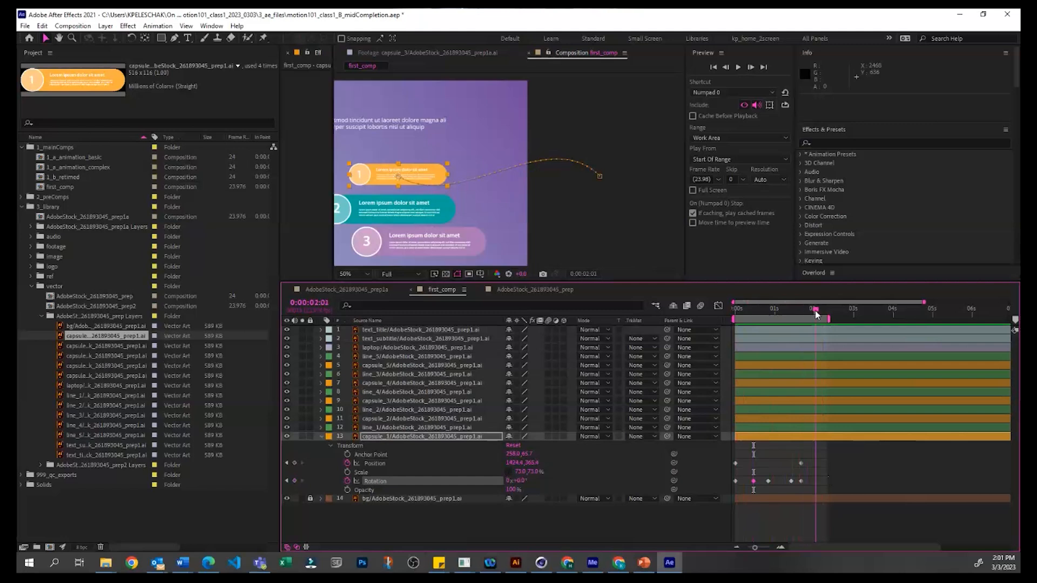
pyautogui.click(373, 516)
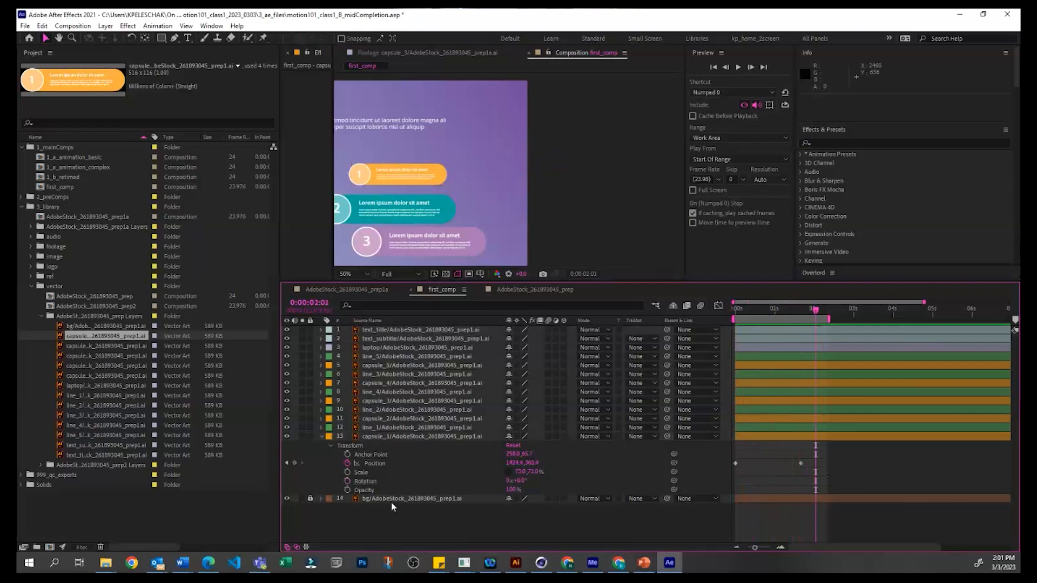
# Step: Set capsule_1's Auto-Orientation to Orient Along Path and preview how it turns along the curved motion path
pyautogui.click(381, 464)
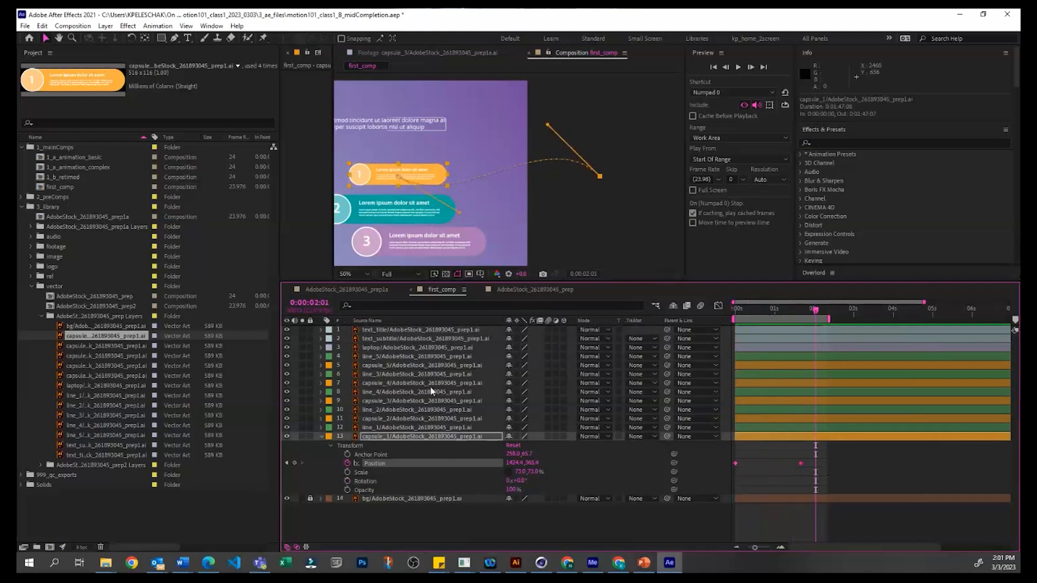
pyautogui.rightClick(599, 175)
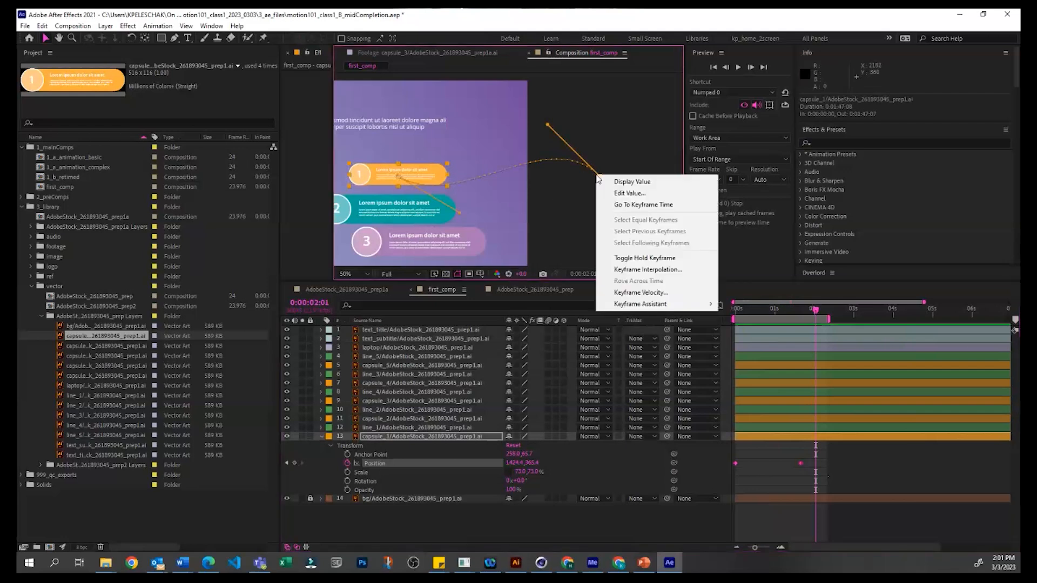
pyautogui.click(194, 11)
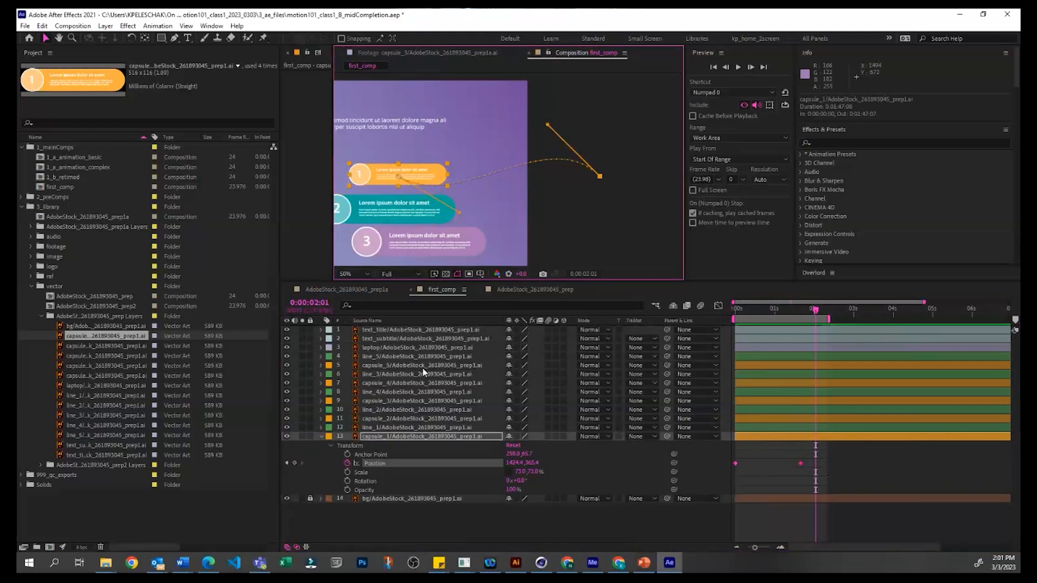
pyautogui.hotkey('ctrl', 'alt', 'o')
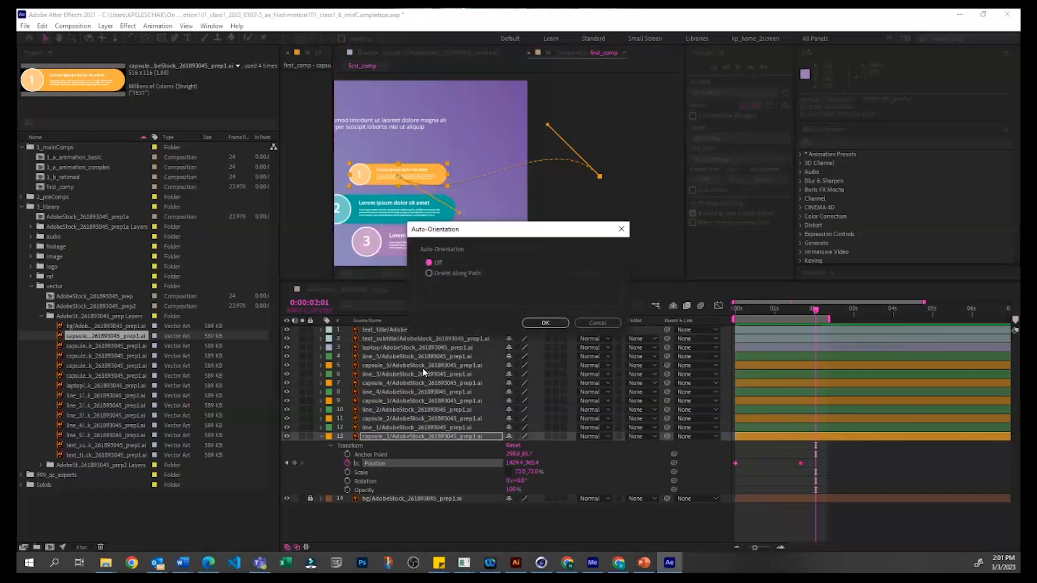
pyautogui.click(442, 273)
pyautogui.click(546, 323)
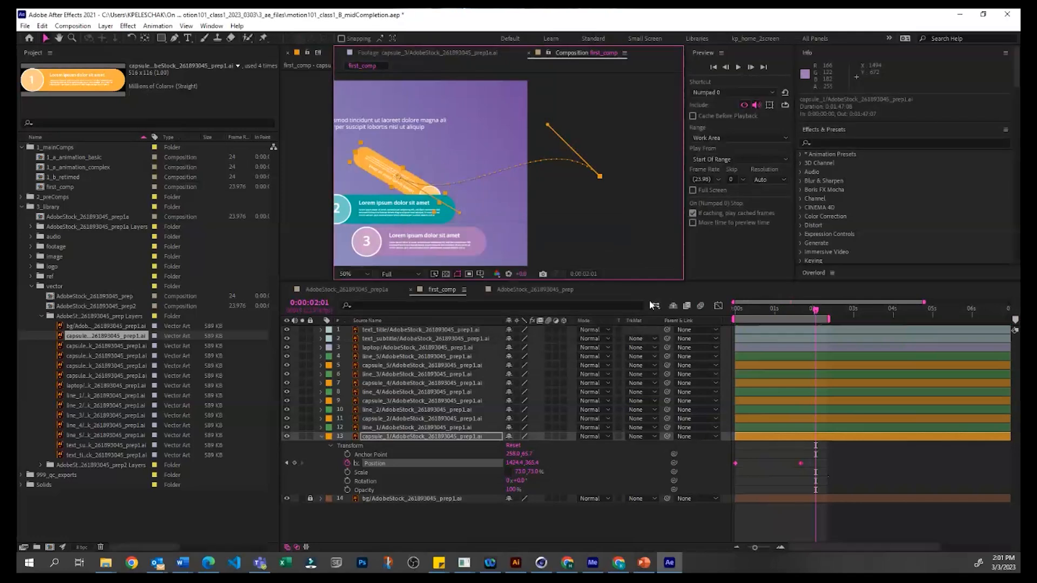
pyautogui.press('space')
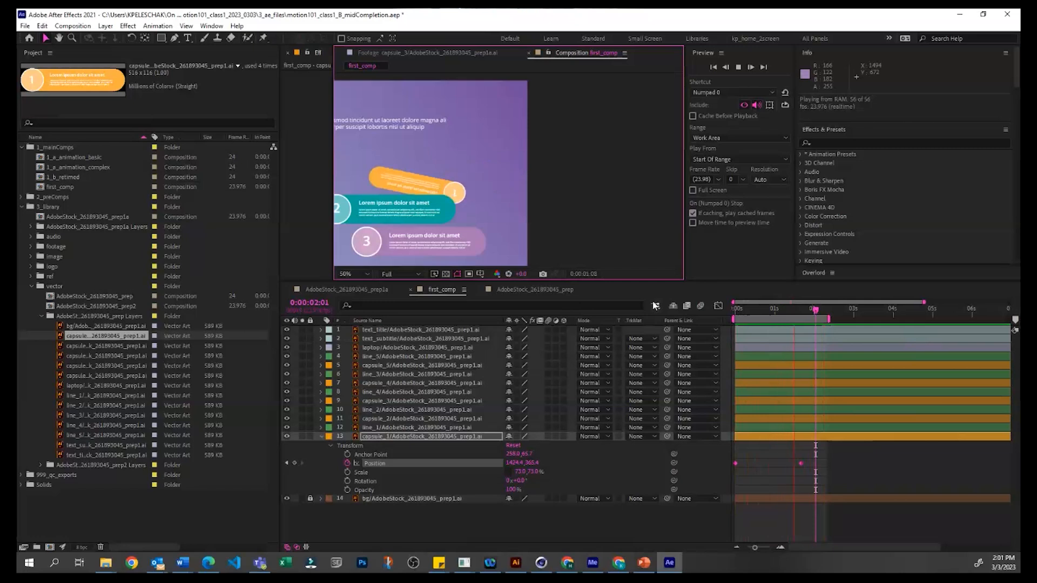
pyautogui.click(821, 520)
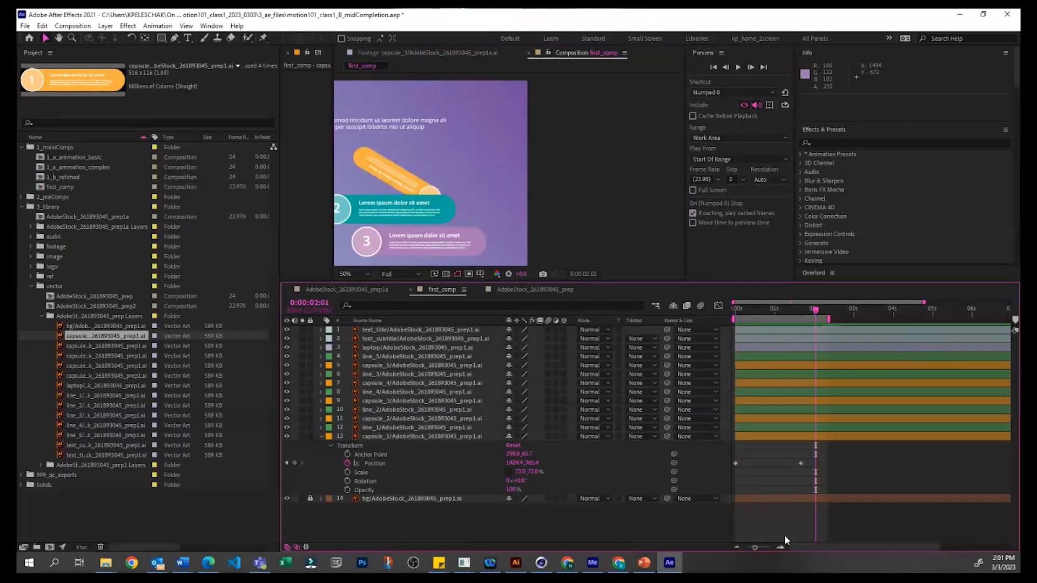
# Step: Collapse capsule_1's properties and shift capsule_3 left in the composition to line up with the other capsules
pyautogui.press(',')
pyautogui.press(',')
pyautogui.press(',')
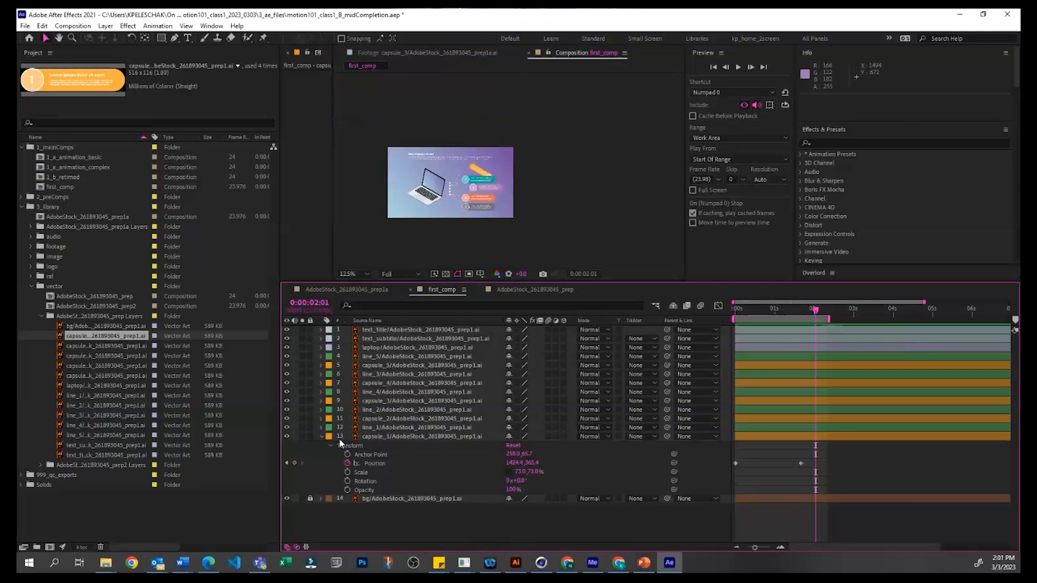
pyautogui.click(322, 438)
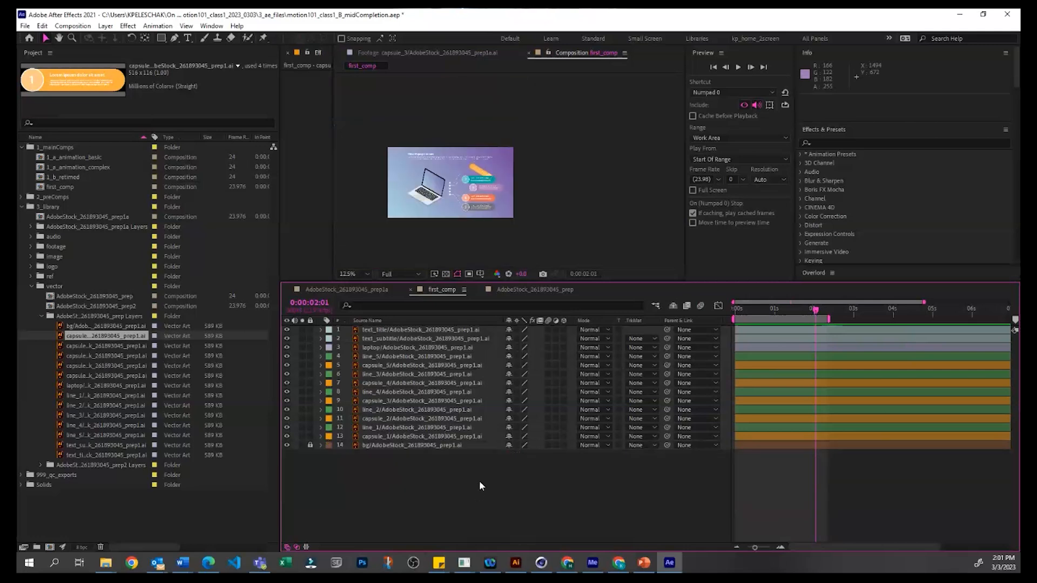
pyautogui.scroll(1, 501, 245)
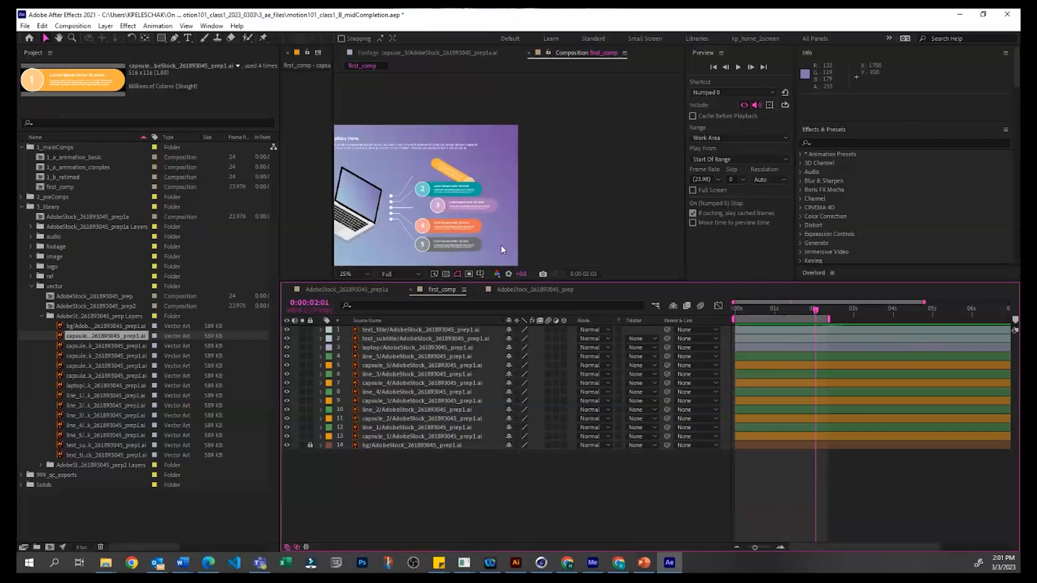
pyautogui.click(456, 189)
pyautogui.click(453, 213)
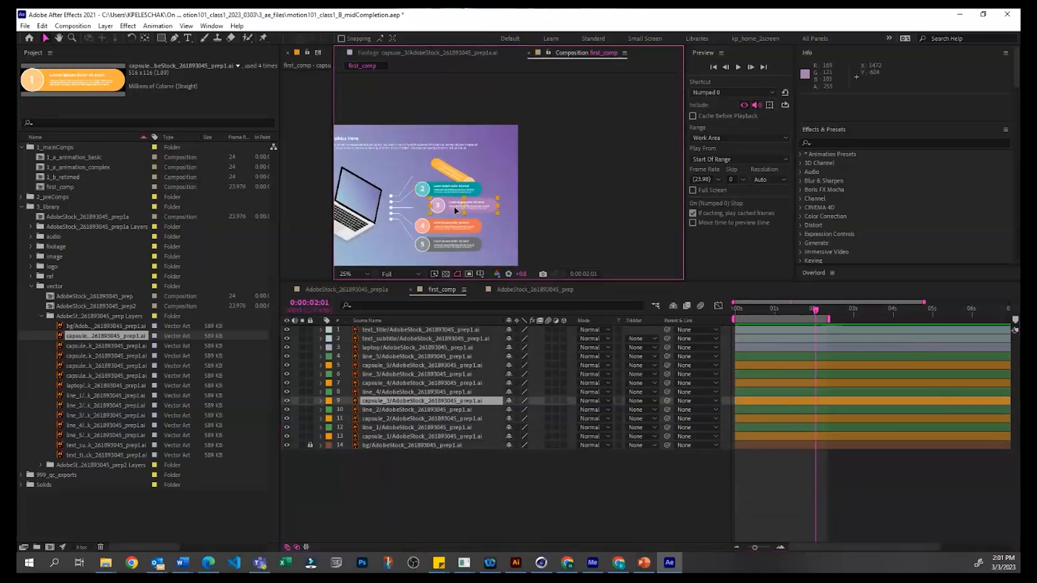
# Step: Remove the Position keyframes from capsule_1 and show only its Position property
pyautogui.click(374, 430)
pyautogui.click(374, 437)
pyautogui.press('p')
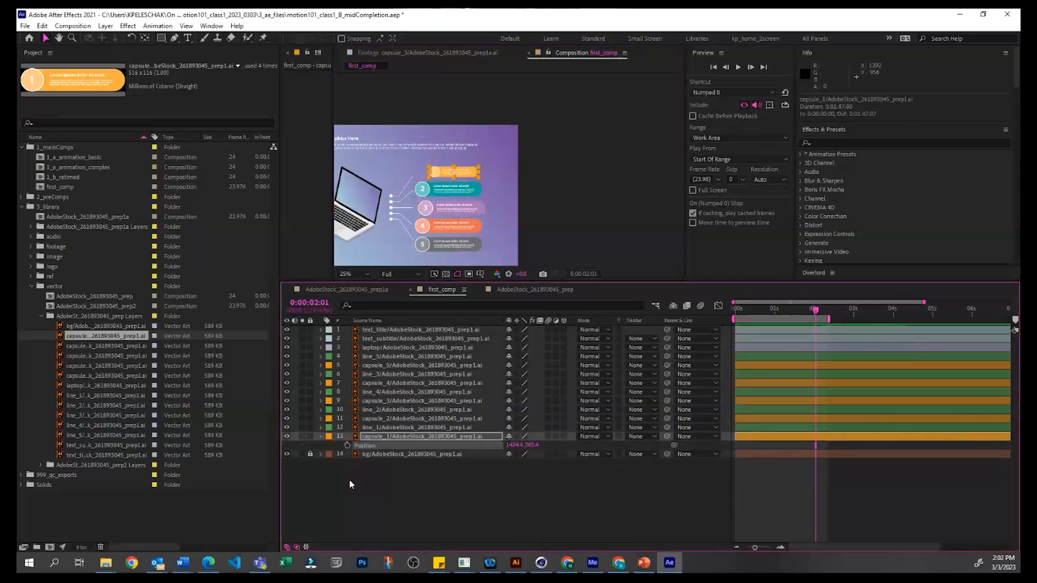
# Step: Turn capsule_1's Auto-Orientation off and move the capsule to about 1344.4, 377.4 above the second capsule
pyautogui.hotkey('ctrl', 'alt', 'o')
pyautogui.click(432, 264)
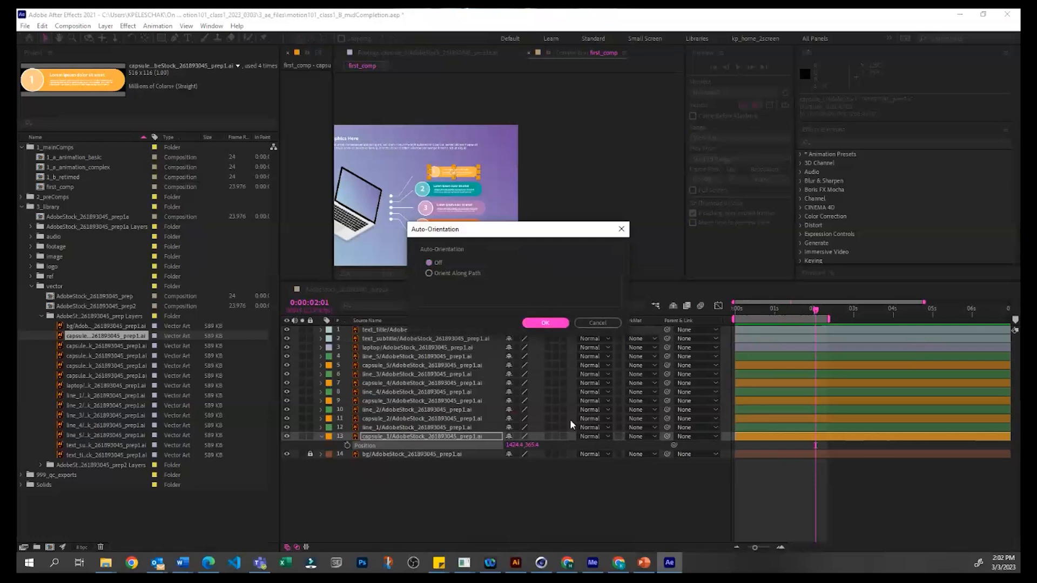
pyautogui.click(546, 322)
pyautogui.moveTo(456, 179); pyautogui.dragTo(453, 180)
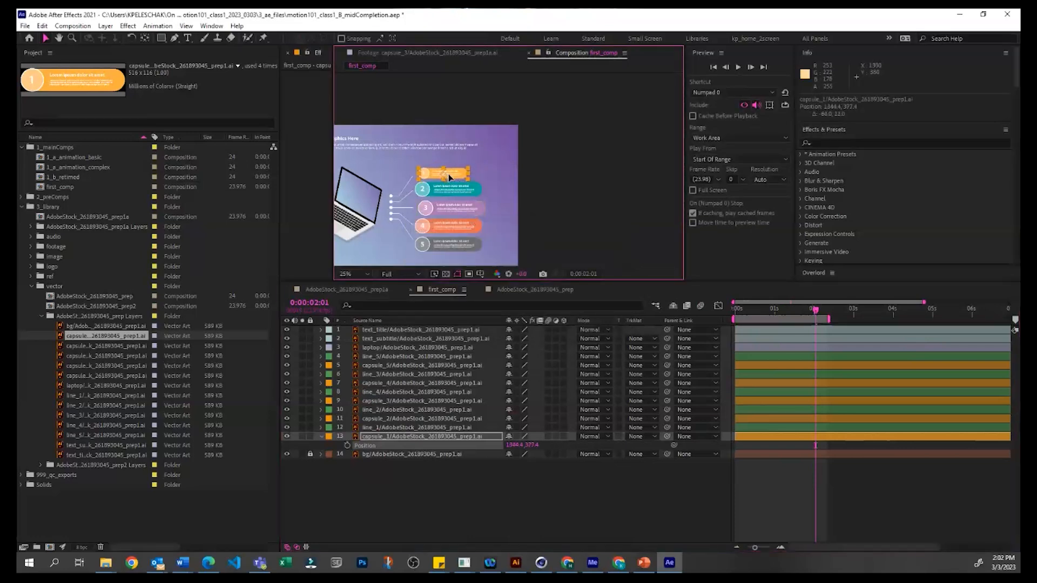
pyautogui.click(466, 491)
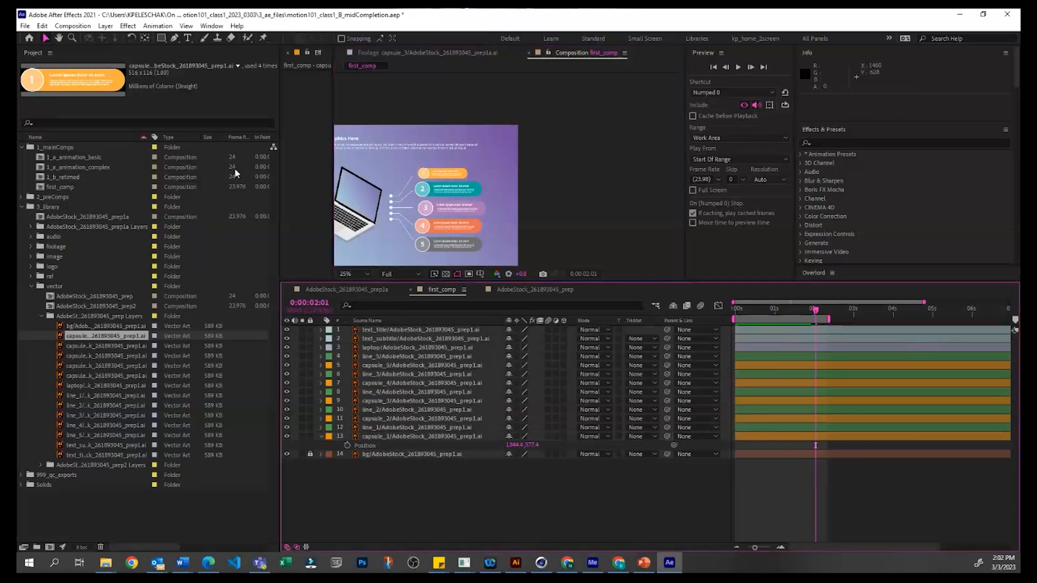
# Step: Add a null object to first_comp and leave the project open without saving
pyautogui.click(74, 26)
pyautogui.moveTo(105, 27)
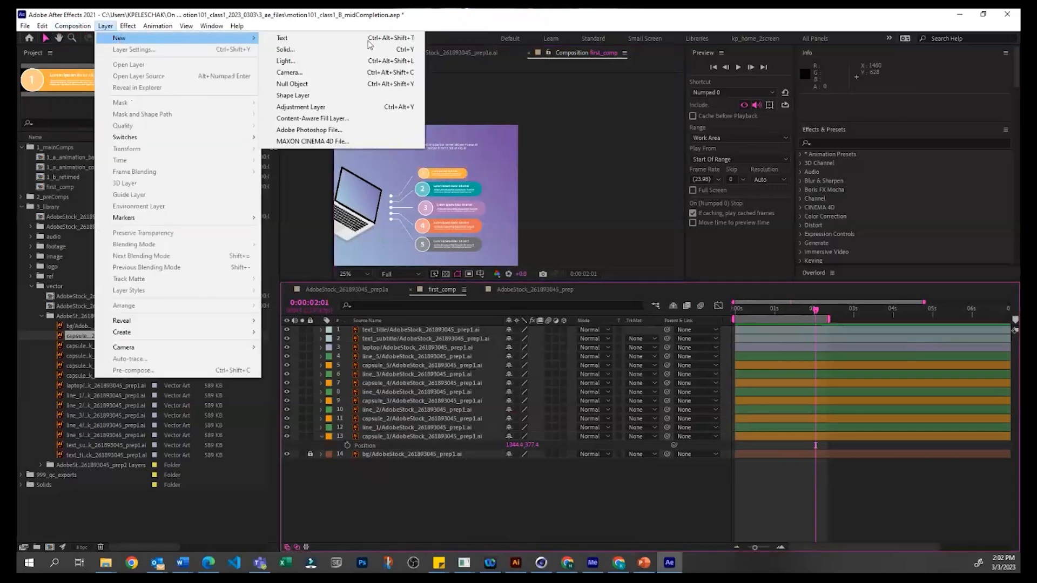
pyautogui.click(341, 84)
pyautogui.click(514, 499)
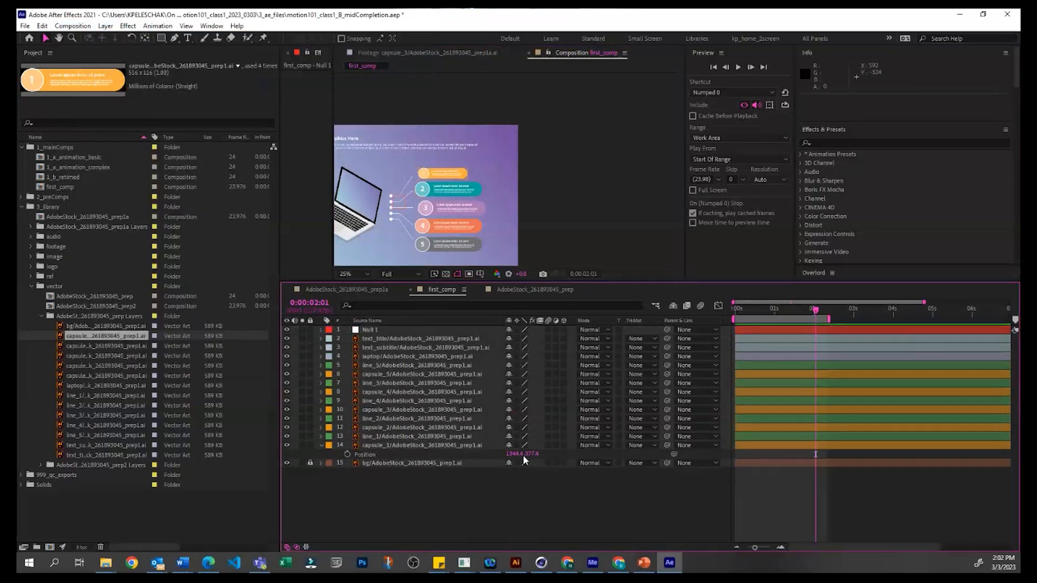
pyautogui.hotkey('ctrl', 'q')
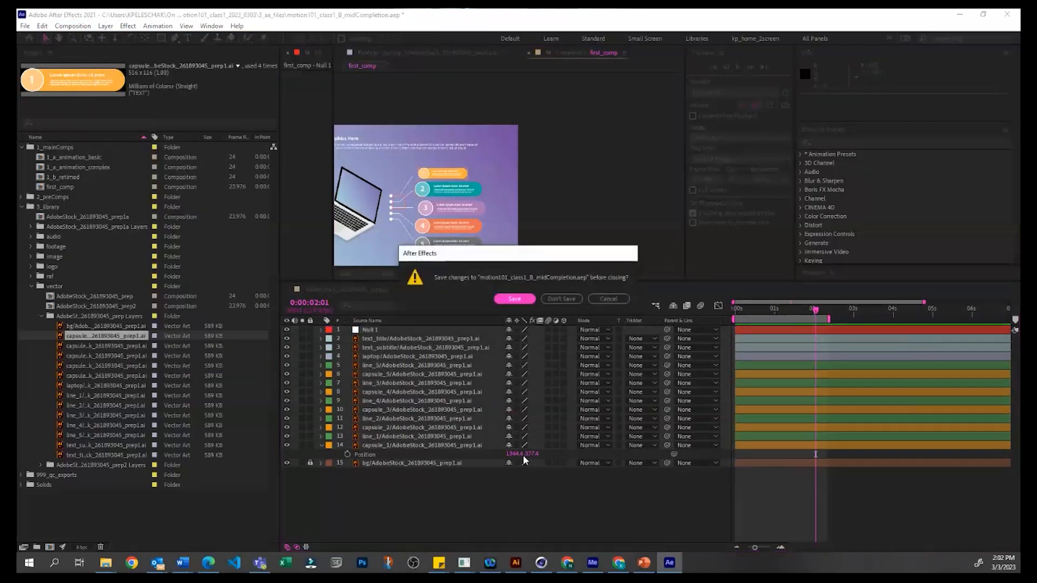
pyautogui.click(606, 298)
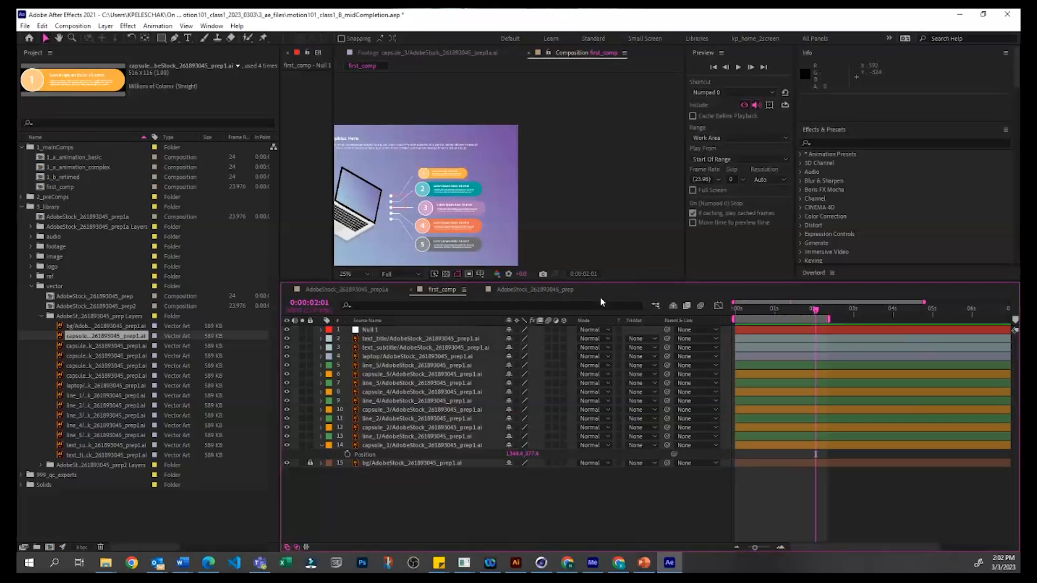
# Step: Open the Keyboard Shortcuts editor and examine which commands are assigned to the F10 and Tab keys
pyautogui.click(42, 26)
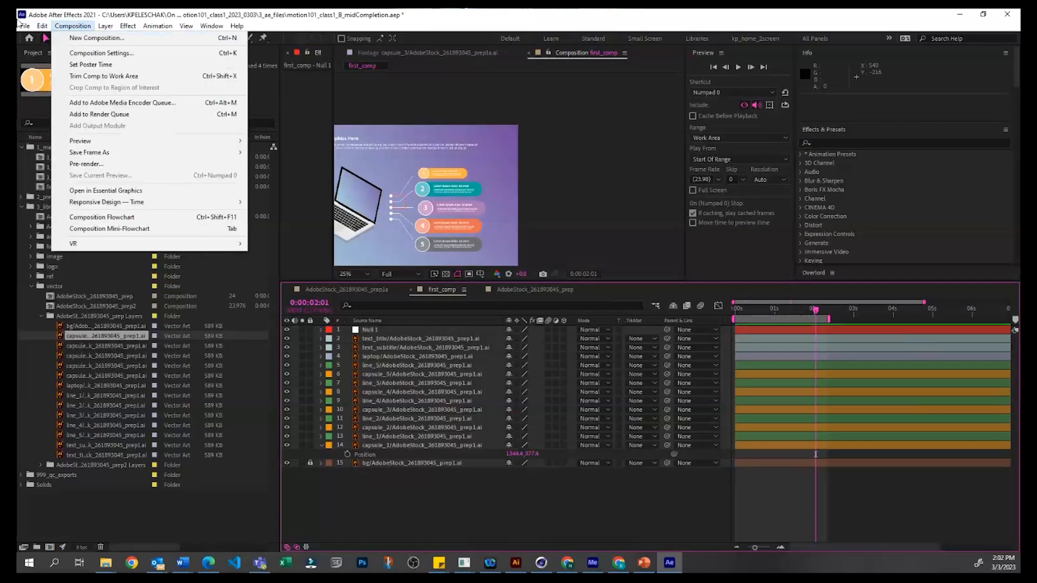
pyautogui.moveTo(64, 321)
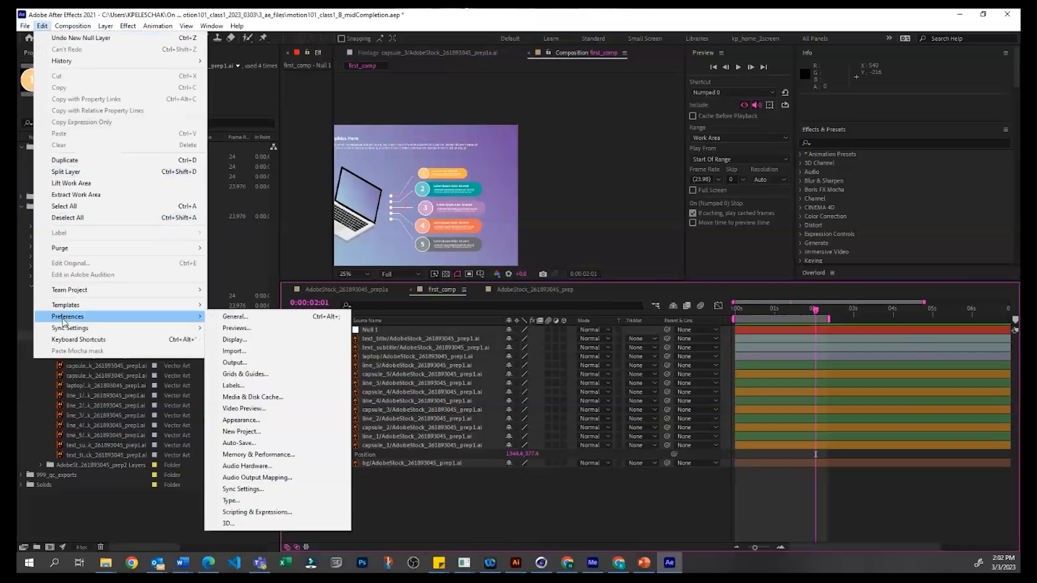
pyautogui.click(78, 339)
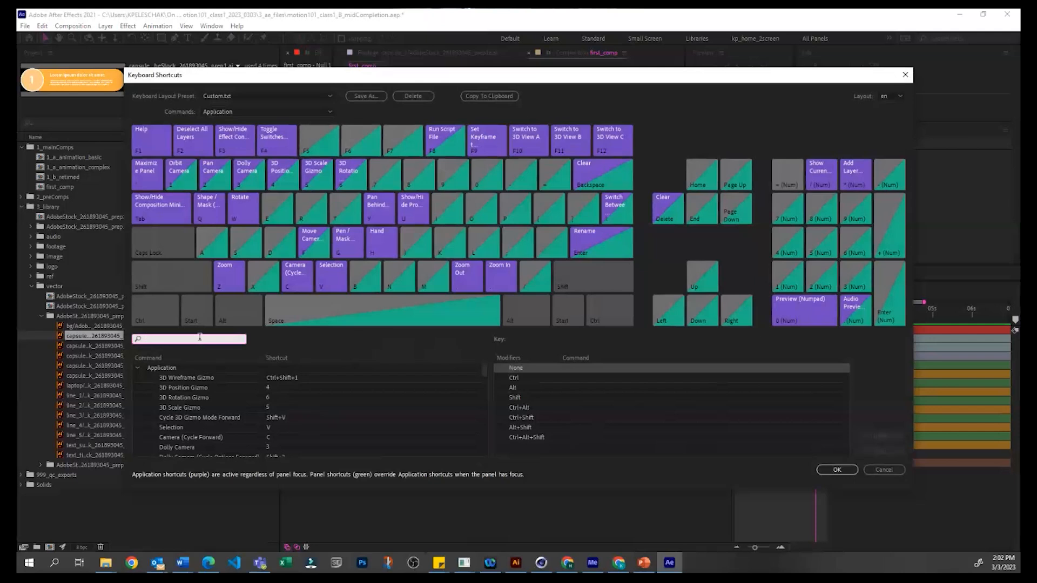
pyautogui.click(200, 338)
pyautogui.click(527, 140)
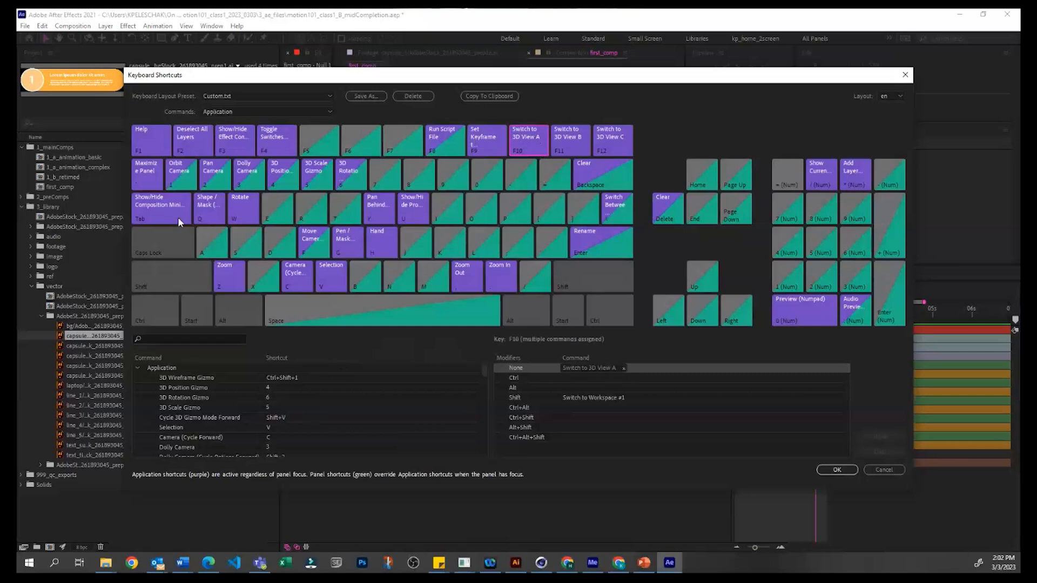
pyautogui.click(160, 213)
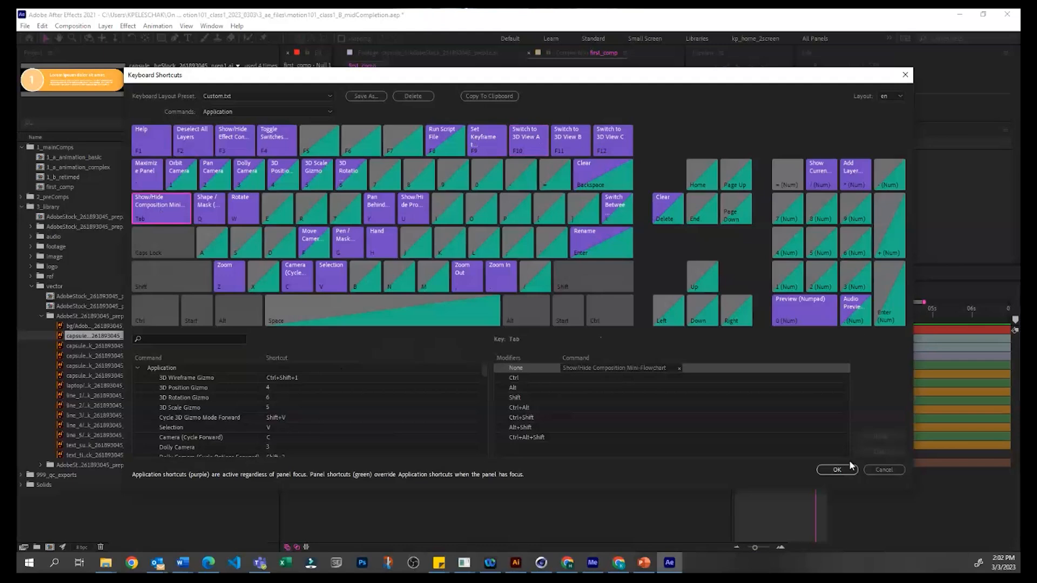
# Step: Close the Keyboard Shortcuts editor without saving changes and reveal Null 1's Transform properties
pyautogui.click(885, 471)
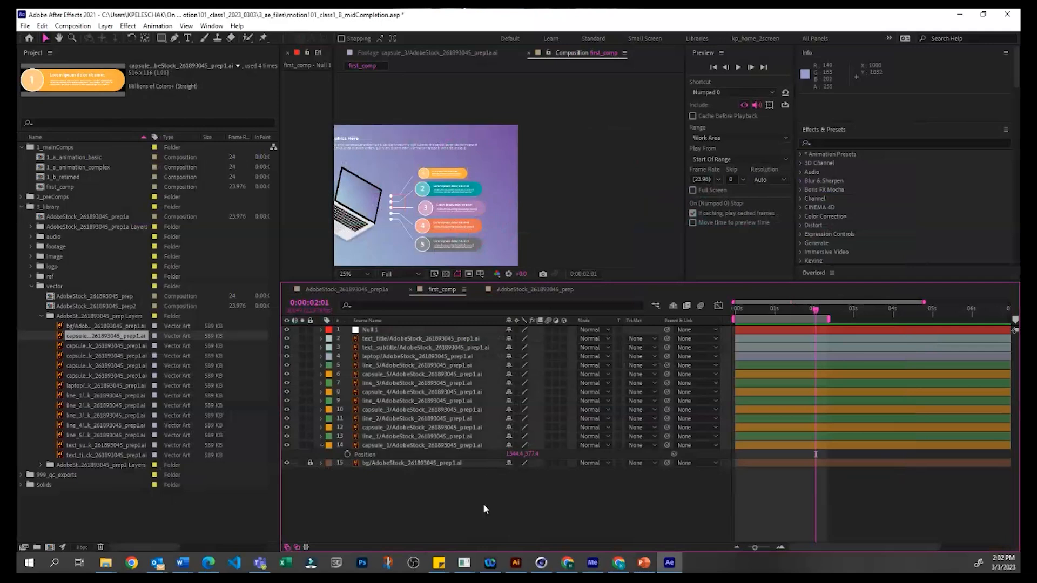
pyautogui.click(381, 329)
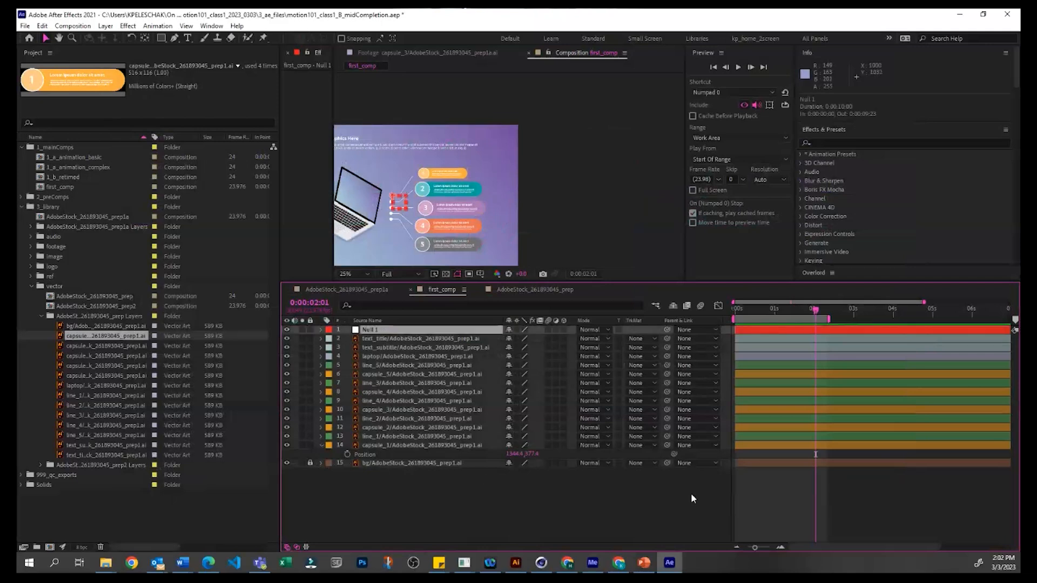
pyautogui.click(714, 477)
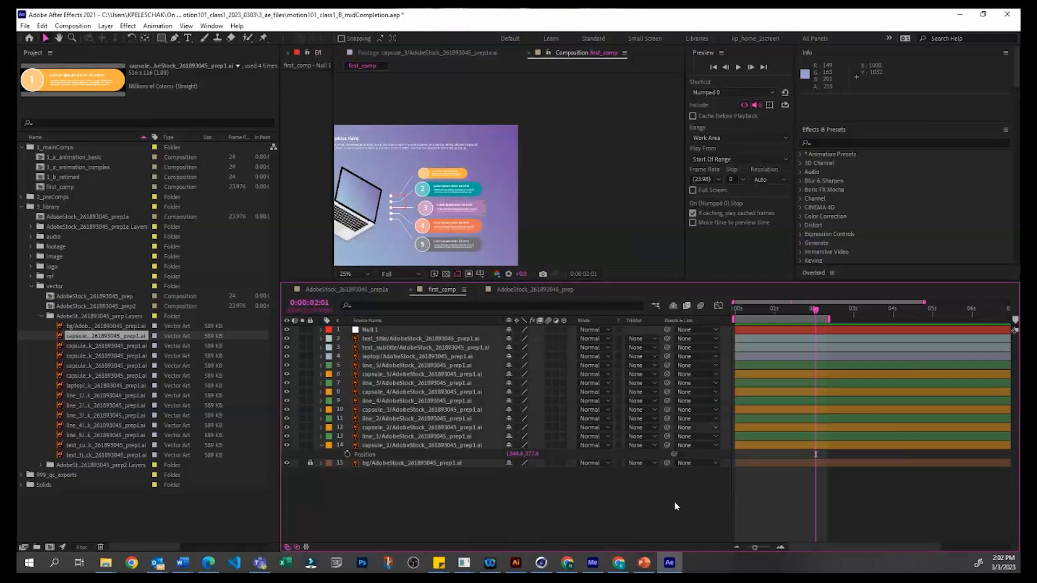
pyautogui.click(393, 330)
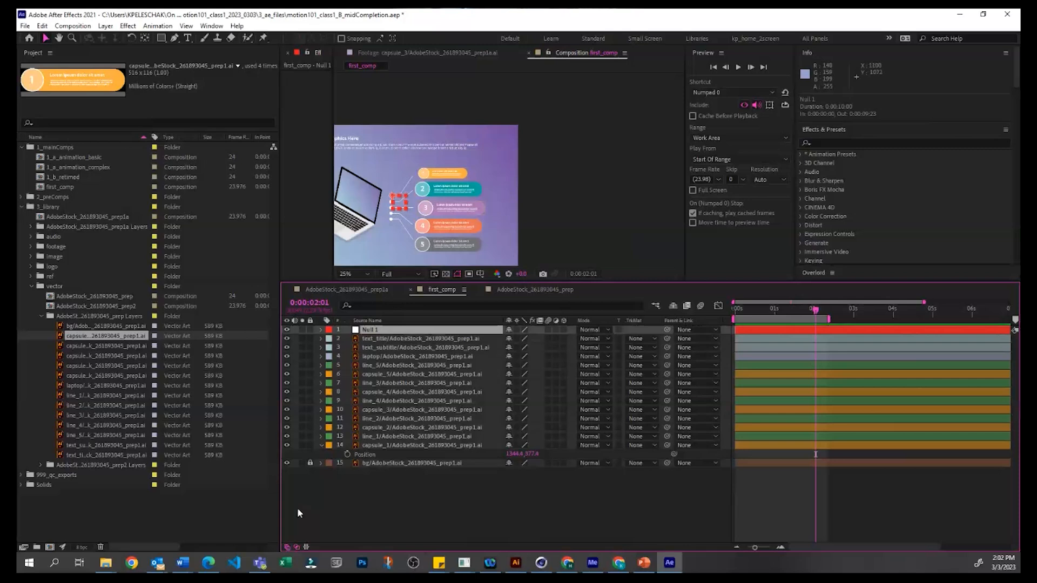
pyautogui.click(321, 330)
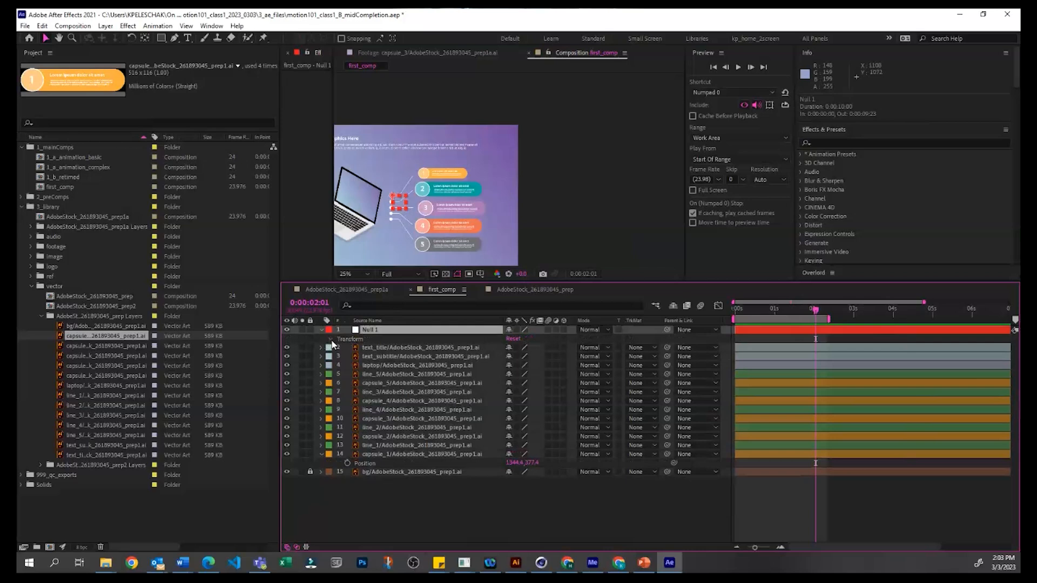
pyautogui.click(331, 339)
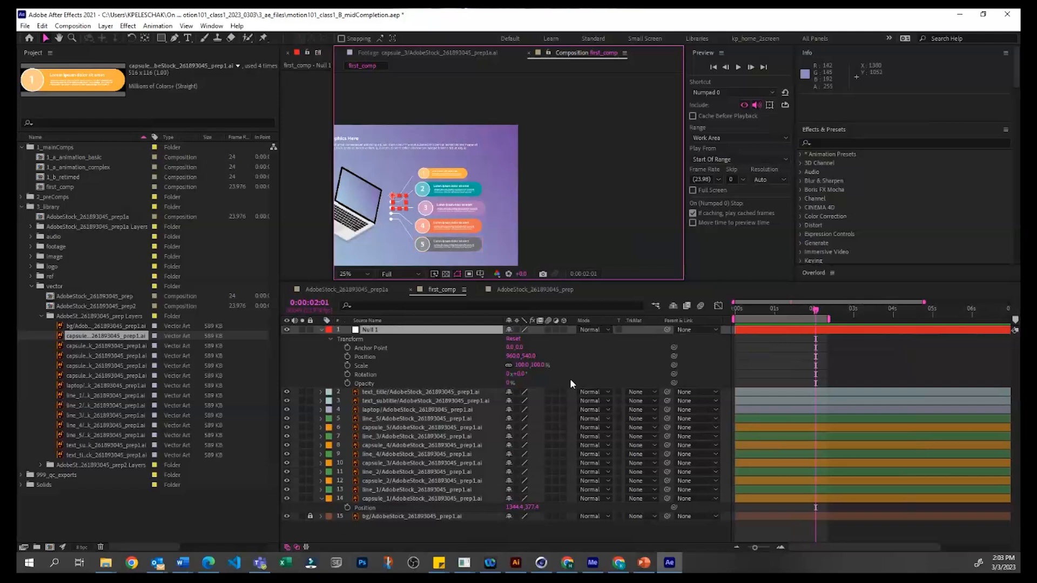
# Step: Try raising Null 1's Opacity to 100% and undo the change
pyautogui.click(554, 377)
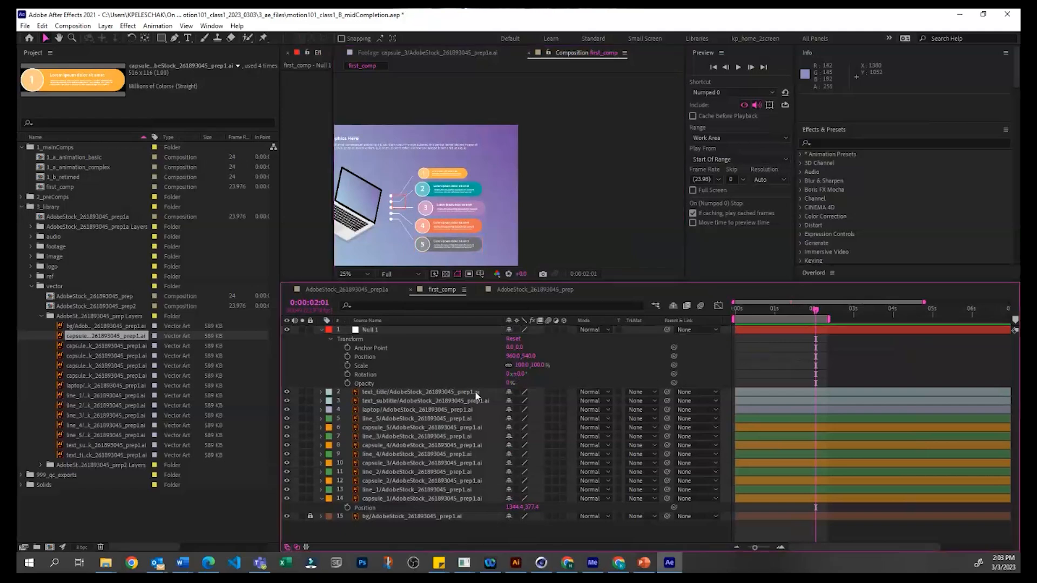
pyautogui.moveTo(509, 383); pyautogui.dragTo(654, 383)
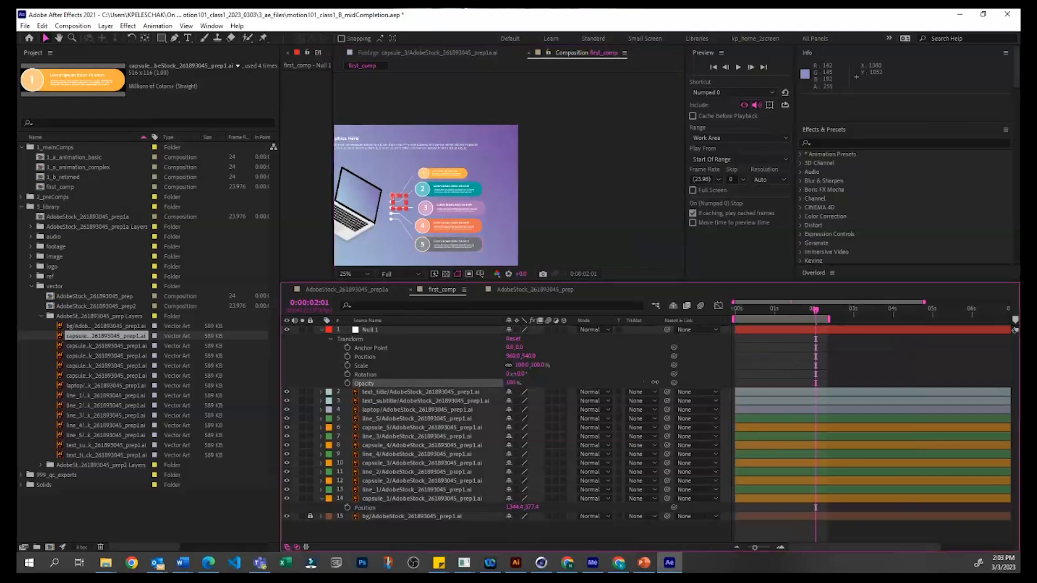
pyautogui.click(790, 382)
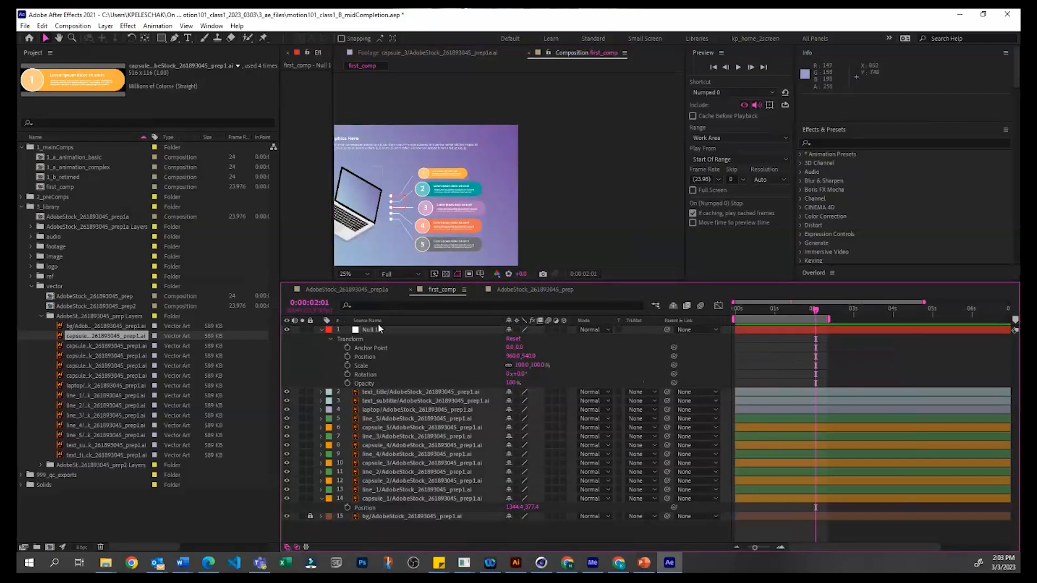
pyautogui.hotkey('ctrl', 'z')
# Step: Select the five capsule layers, look through the available parent layers, and leave the parent as None
pyautogui.click(406, 328)
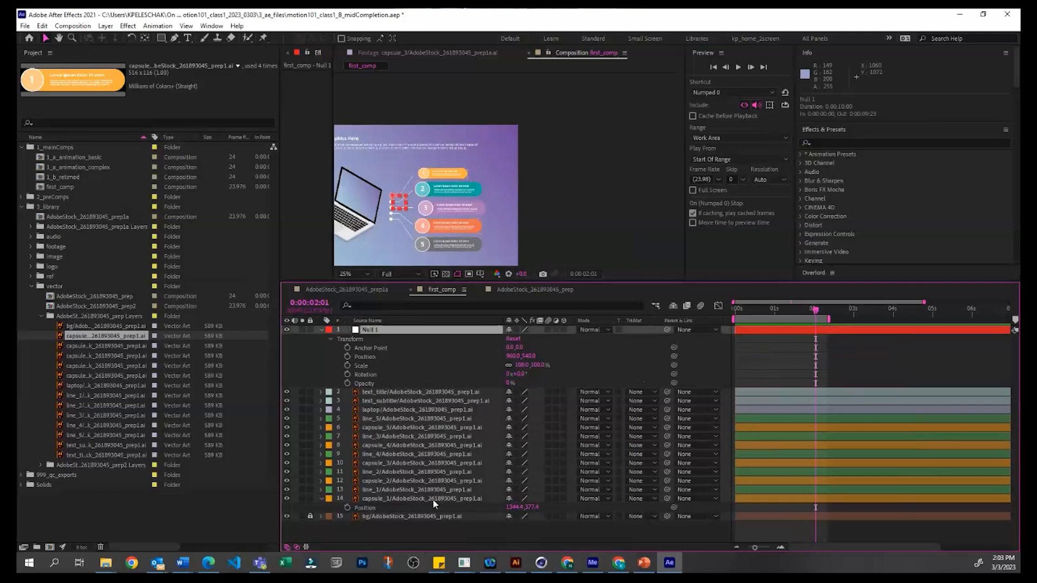
pyautogui.click(417, 498)
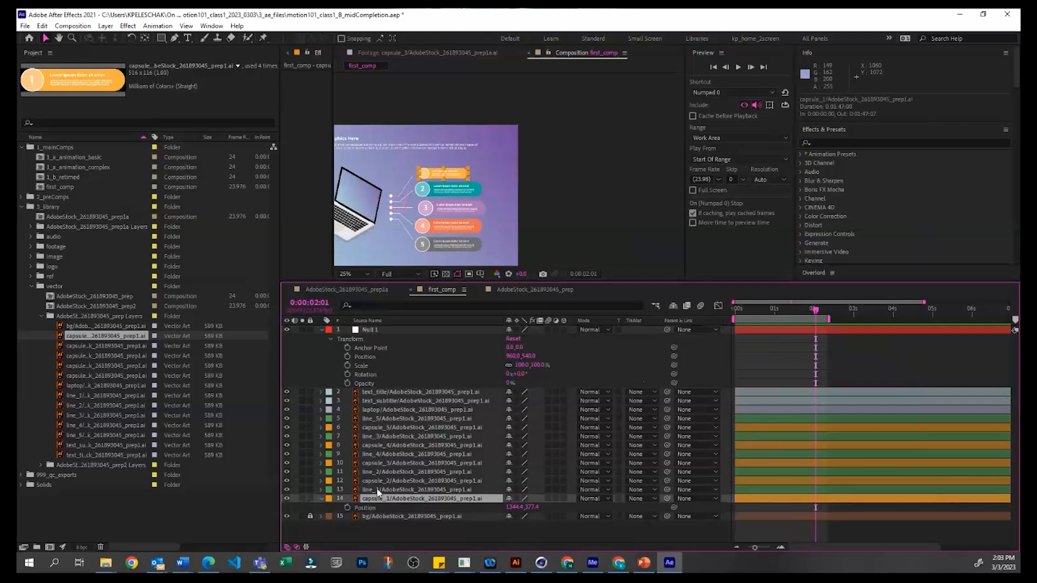
pyautogui.keyDown('ctrl'); pyautogui.click(385, 481); pyautogui.keyUp('ctrl')
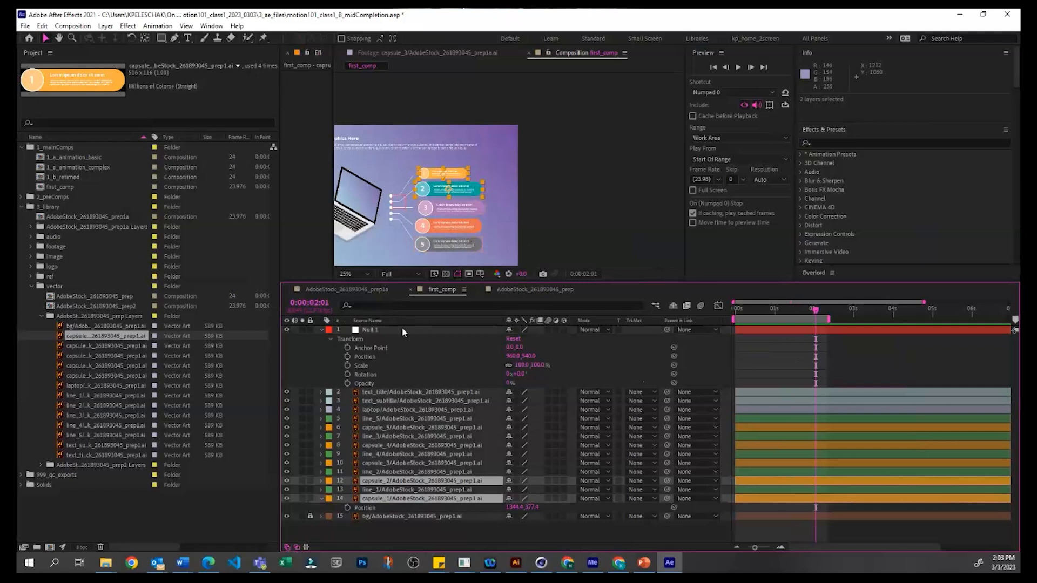
pyautogui.keyDown('ctrl'); pyautogui.click(388, 463); pyautogui.keyUp('ctrl')
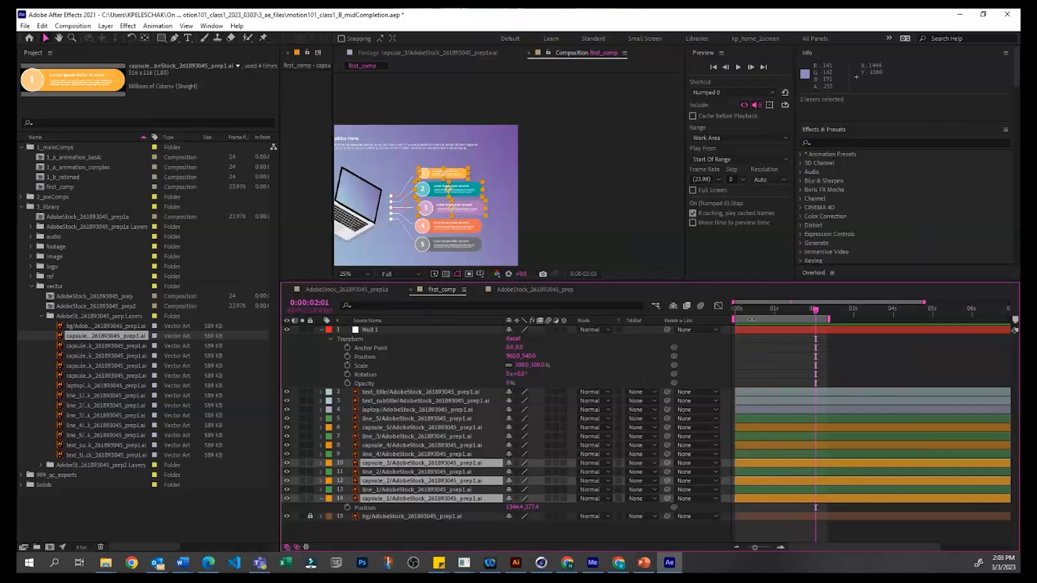
pyautogui.keyDown('ctrl'); pyautogui.click(395, 446); pyautogui.keyUp('ctrl')
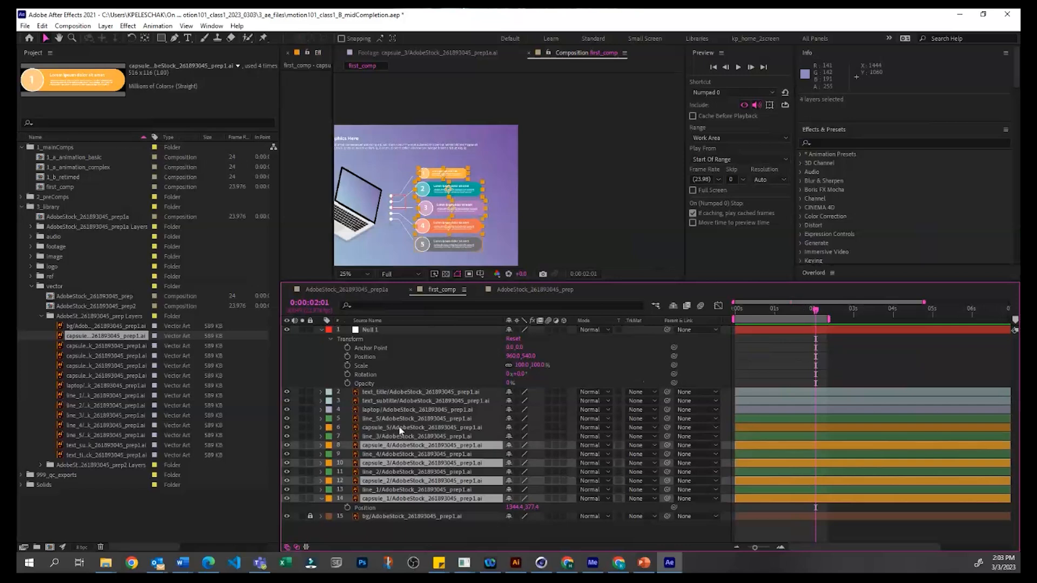
pyautogui.keyDown('ctrl'); pyautogui.click(405, 428); pyautogui.keyUp('ctrl')
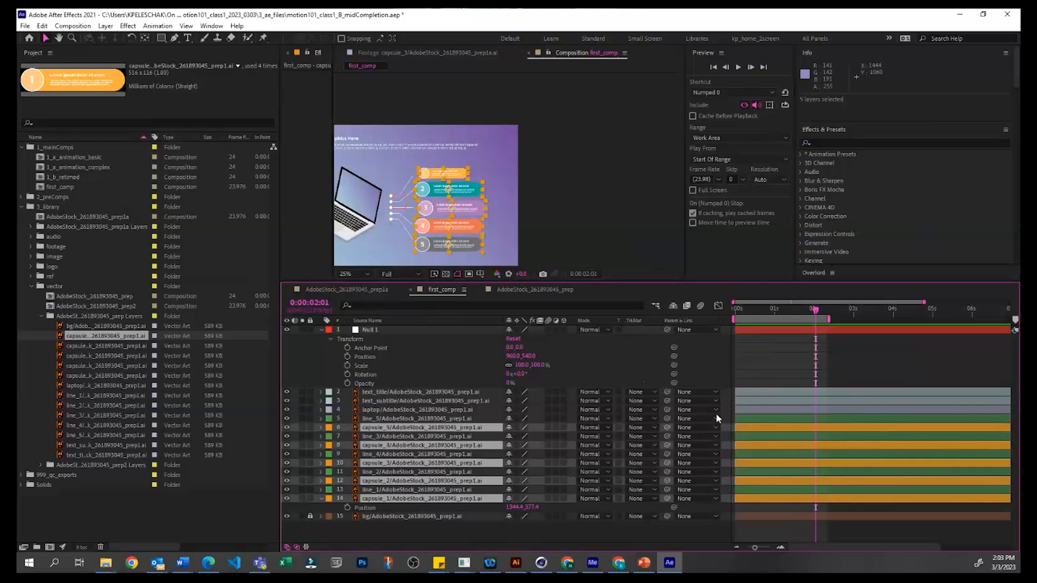
pyautogui.click(690, 428)
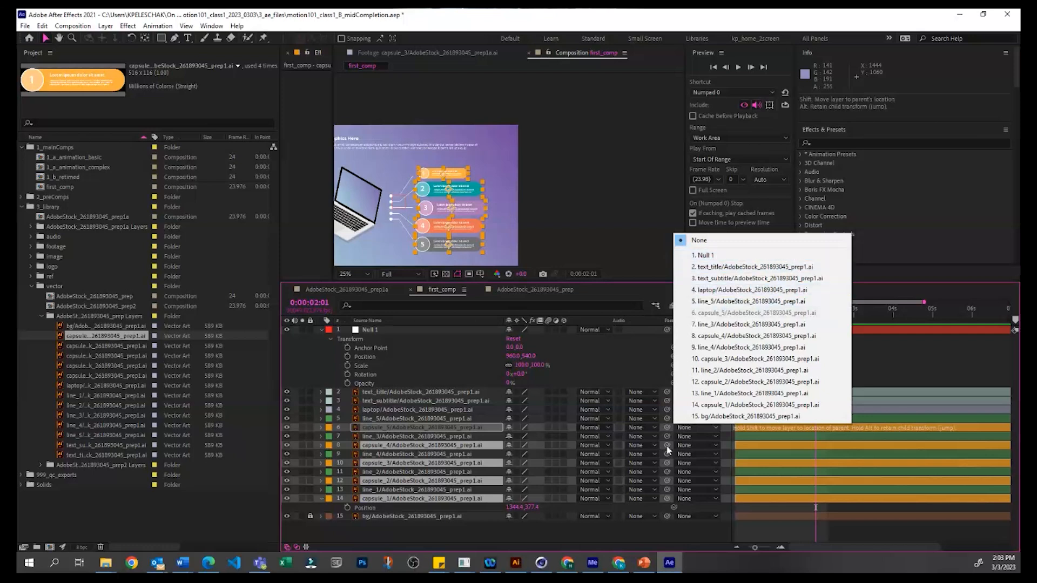
pyautogui.click(681, 526)
# Step: Rename the null layer as parent
pyautogui.click(416, 331)
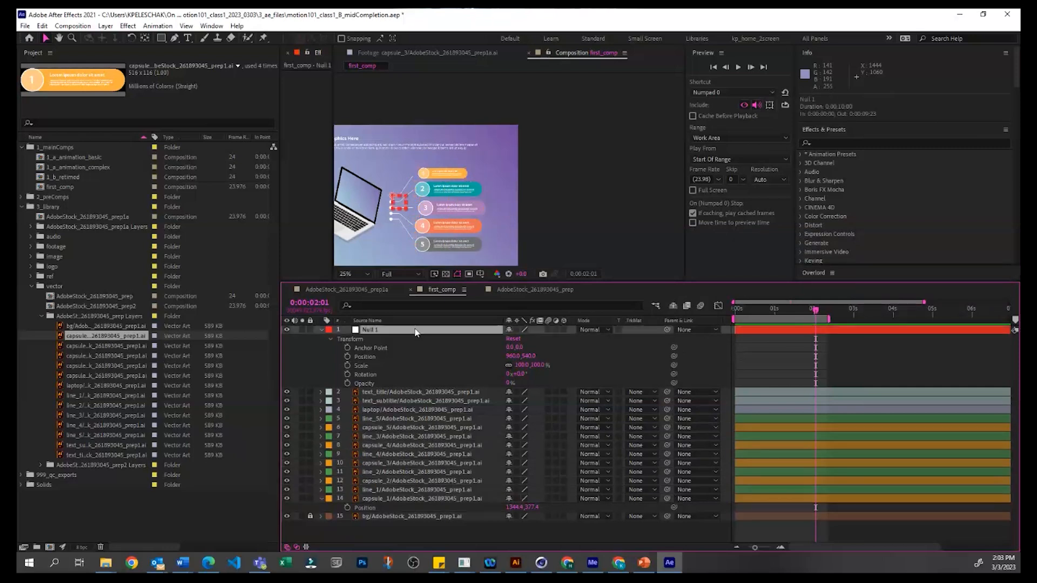
pyautogui.press('Return')
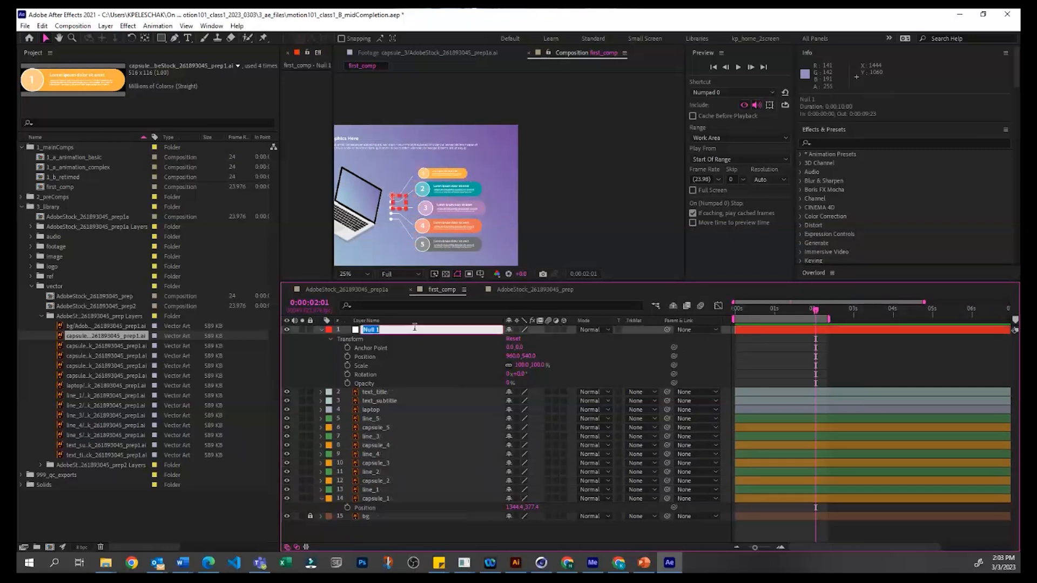
pyautogui.write('nu')
pyautogui.write('parent')
pyautogui.press('Return')
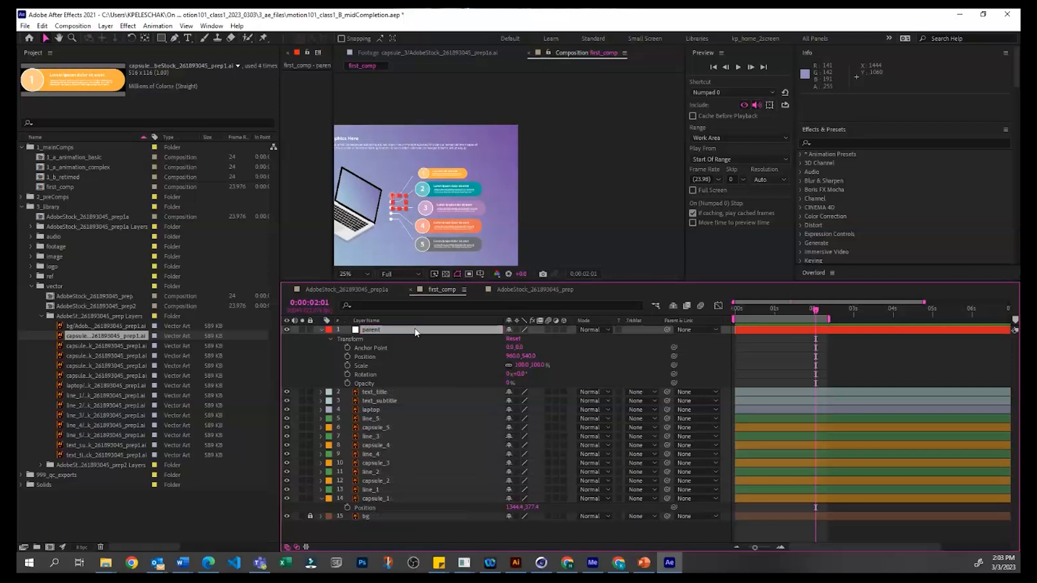
pyautogui.click(390, 423)
pyautogui.keyDown('ctrl'); pyautogui.click(382, 445); pyautogui.keyUp('ctrl')
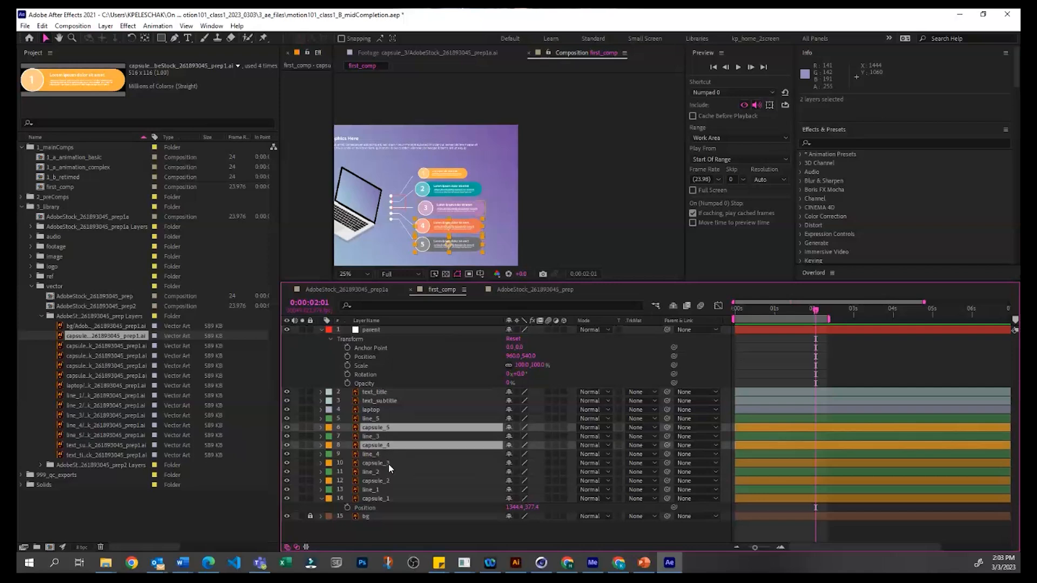
pyautogui.keyDown('ctrl'); pyautogui.click(389, 464); pyautogui.keyUp('ctrl')
pyautogui.click(354, 523)
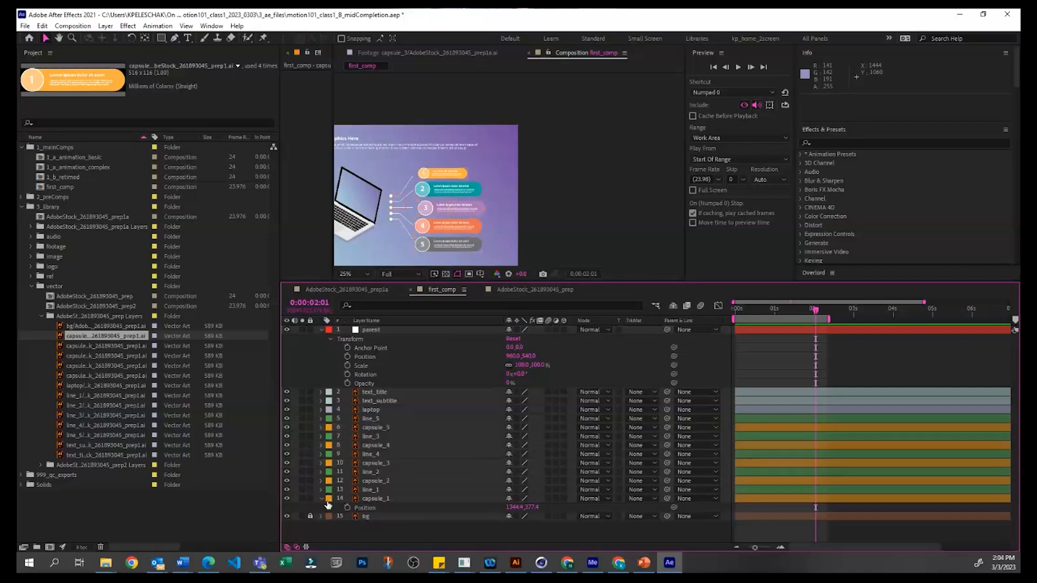
# Step: Select all orange-labelled capsule layers by label group and link them to the parent null
pyautogui.click(329, 499)
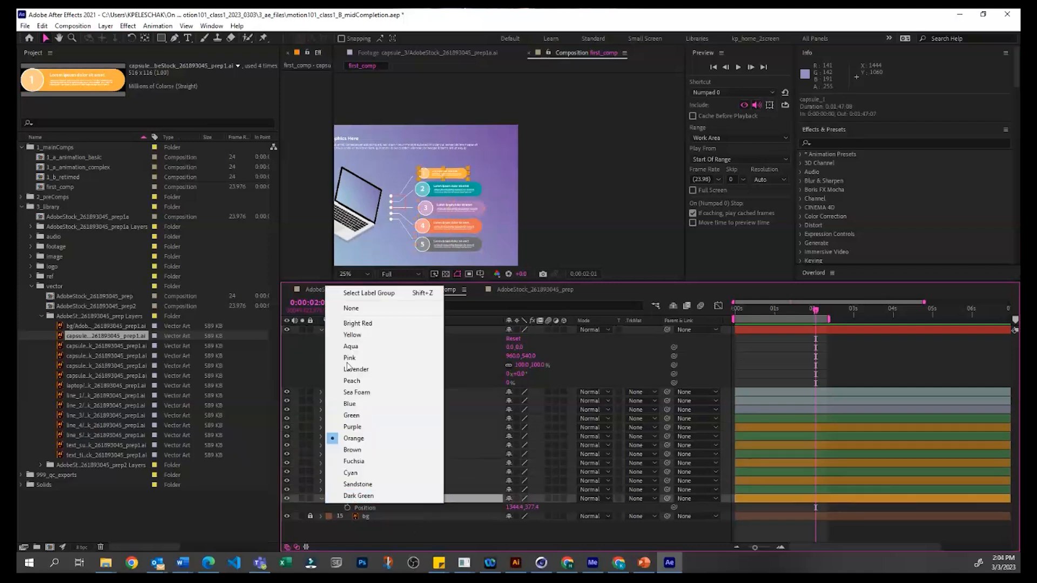
pyautogui.click(364, 295)
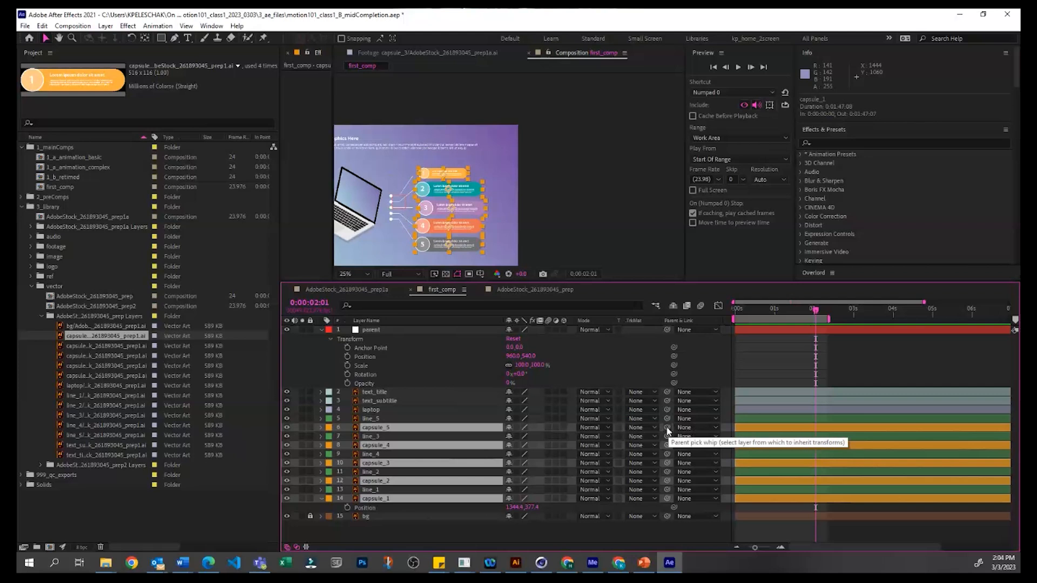
pyautogui.moveTo(668, 431); pyautogui.dragTo(402, 331)
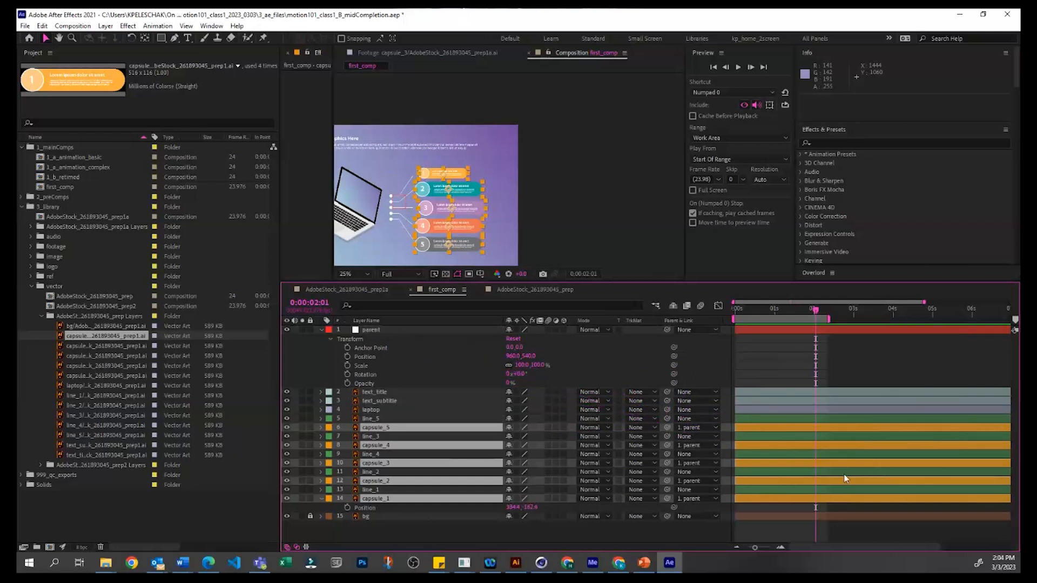
pyautogui.click(864, 365)
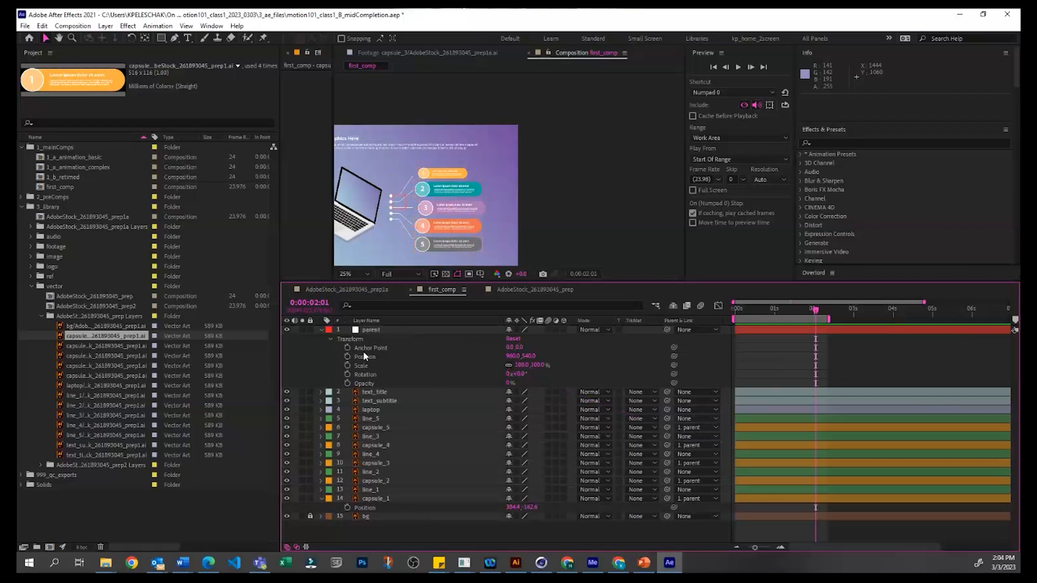
# Step: Try changing the parent null's Position, Scale and Rotation to test the linked capsules, and undo the Scale and Rotation changes
pyautogui.click(379, 328)
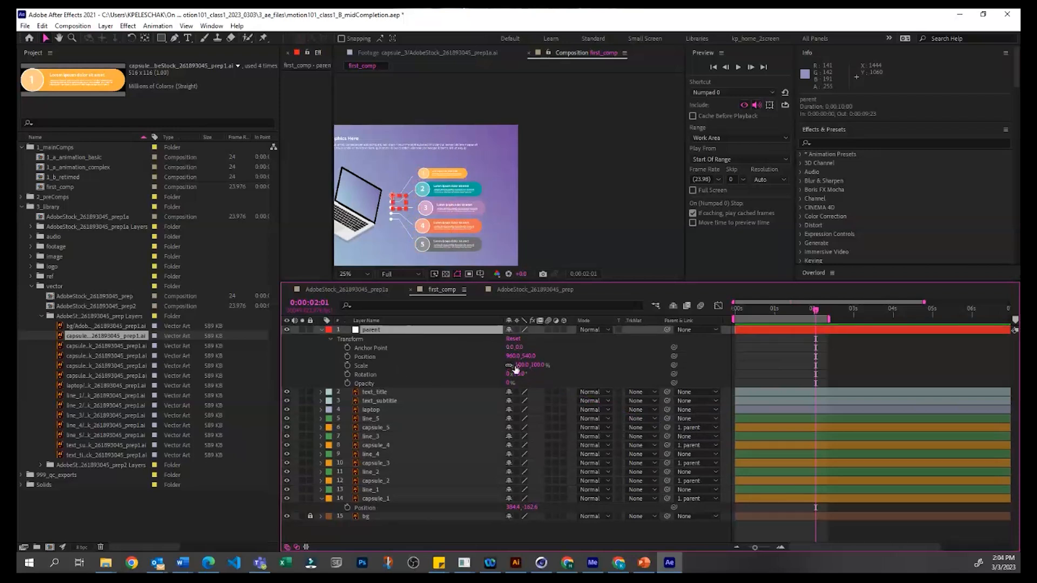
pyautogui.moveTo(510, 356); pyautogui.dragTo(520, 378)
pyautogui.hotkey('ctrl', 'z')
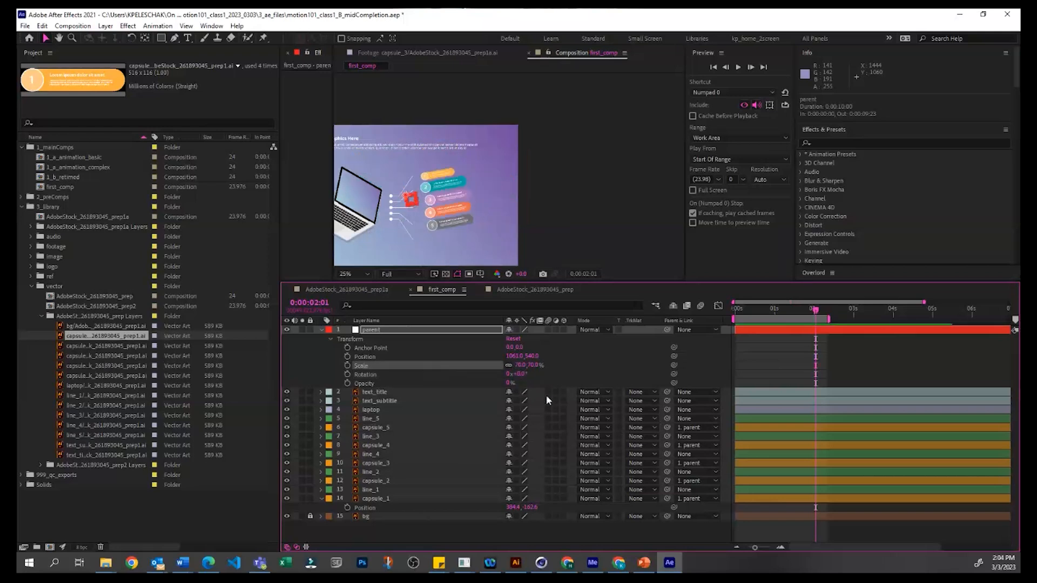
pyautogui.hotkey('ctrl', 'z')
pyautogui.moveTo(509, 383); pyautogui.dragTo(514, 375)
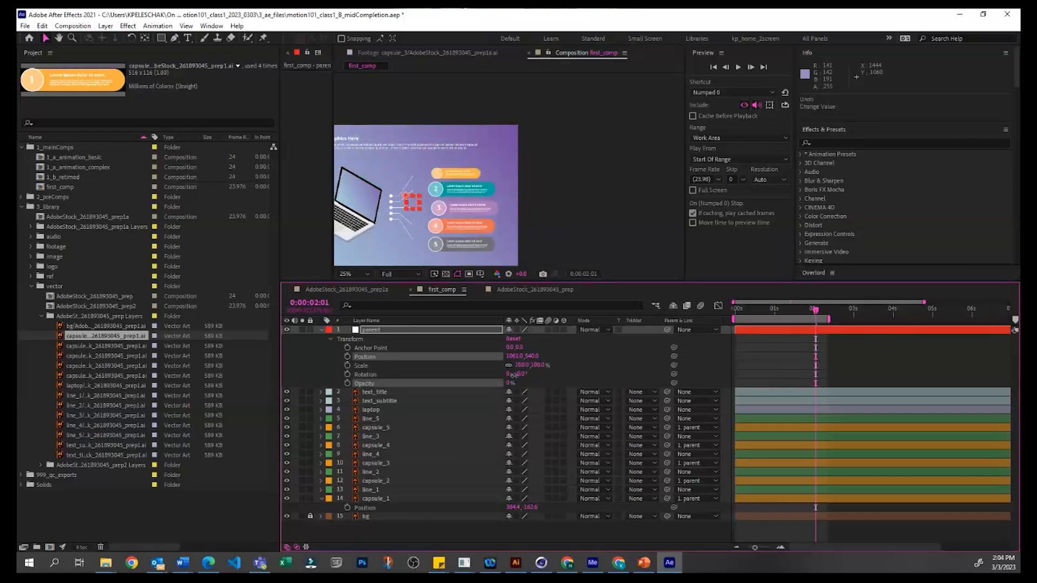
pyautogui.click(805, 329)
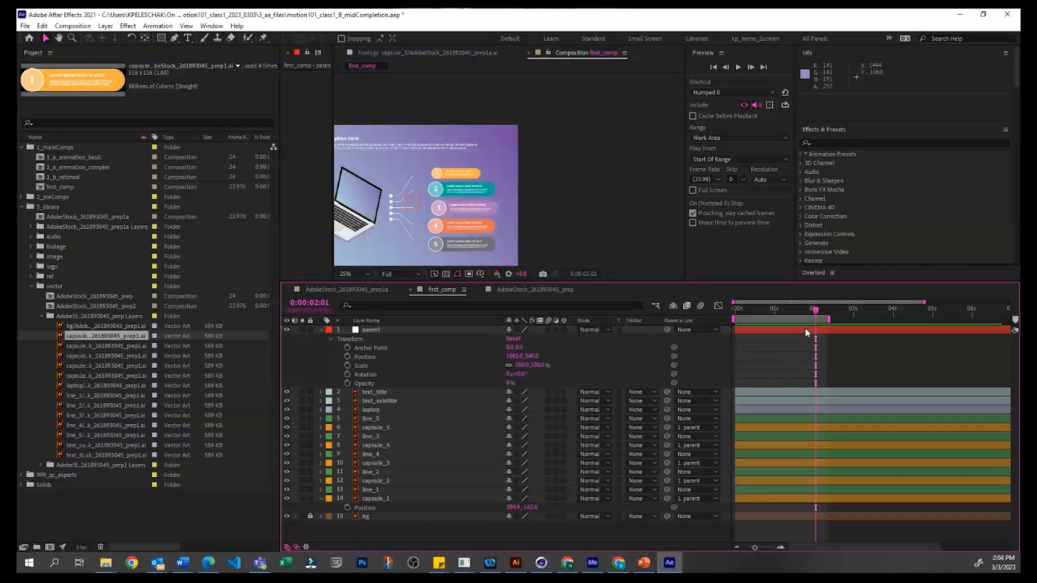
# Step: Keyframe the parent null's Position from about 1969, 540 off-frame near the timeline's start to about 989, 540 at 0:00:02:01
pyautogui.moveTo(413, 209); pyautogui.dragTo(532, 204)
pyautogui.press('Return')
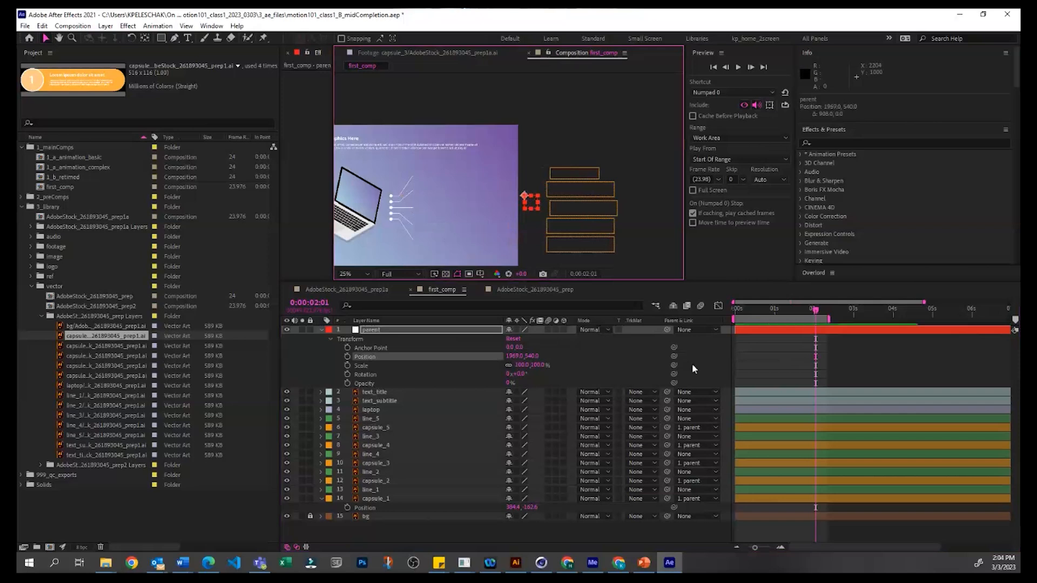
pyautogui.click(349, 356)
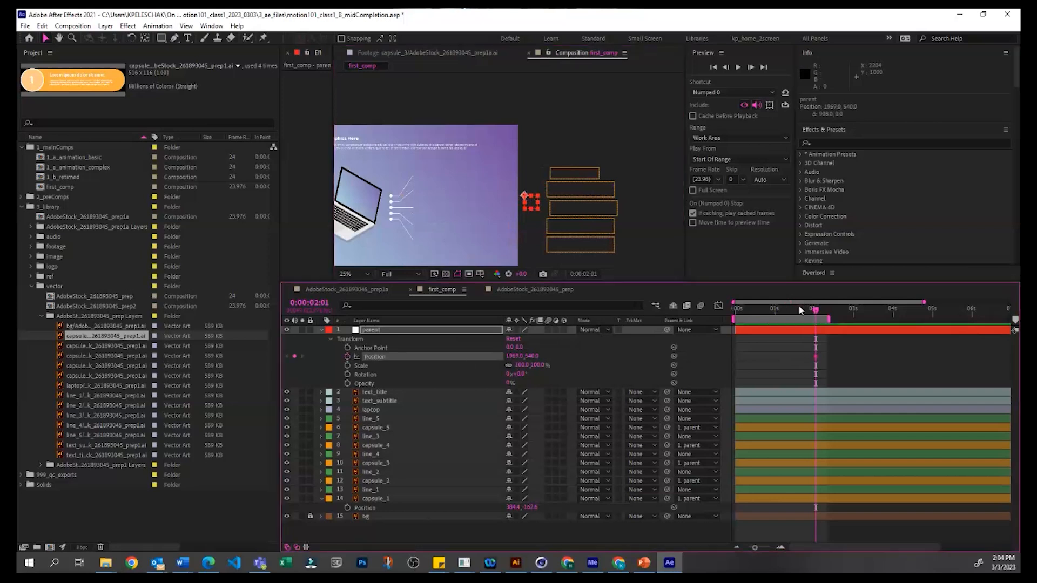
pyautogui.moveTo(815, 357); pyautogui.dragTo(745, 357)
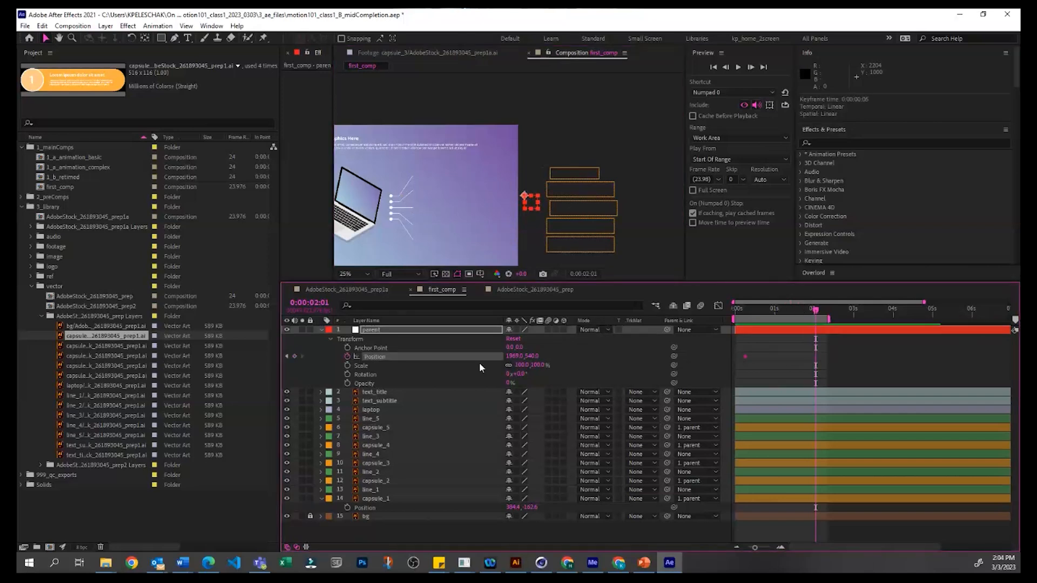
pyautogui.moveTo(531, 201); pyautogui.dragTo(600, 131)
pyautogui.click(600, 169)
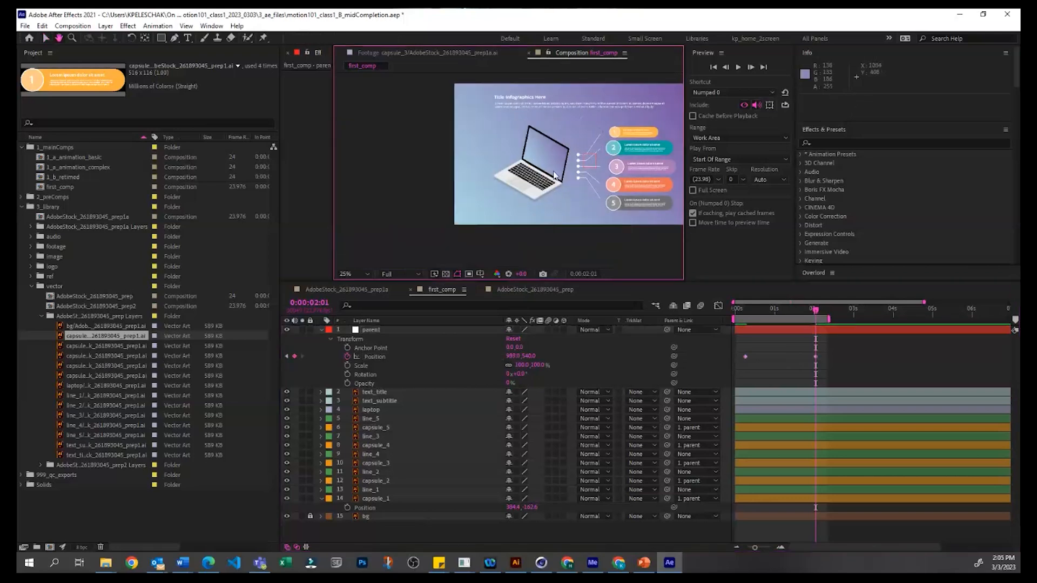
# Step: Select the laptop layer and reveal its Anchor Point, Opacity, Scale and Rotation properties one at a time, ending with Position
pyautogui.click(551, 172)
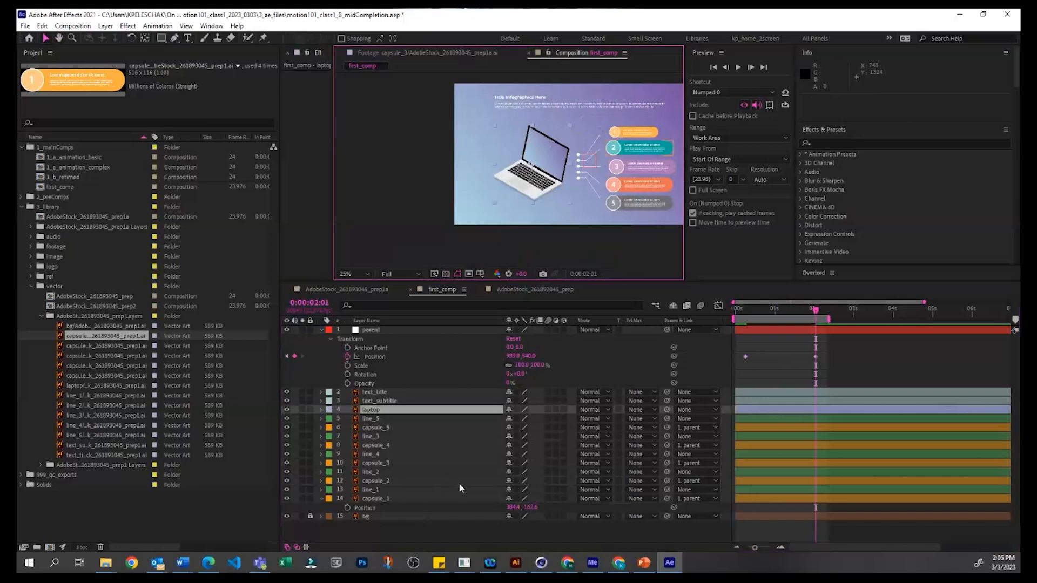
pyautogui.press('p')
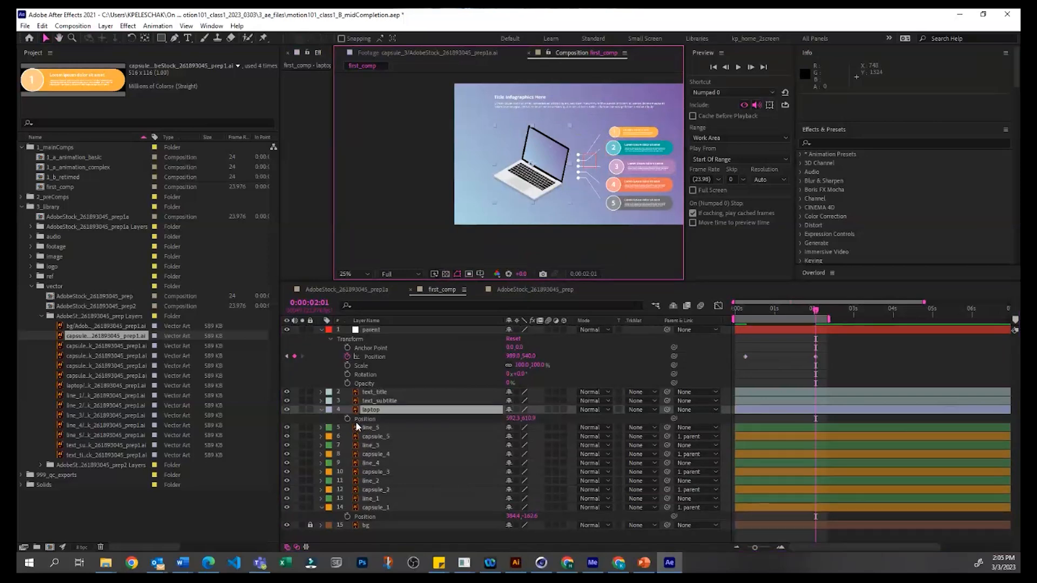
pyautogui.click(380, 409)
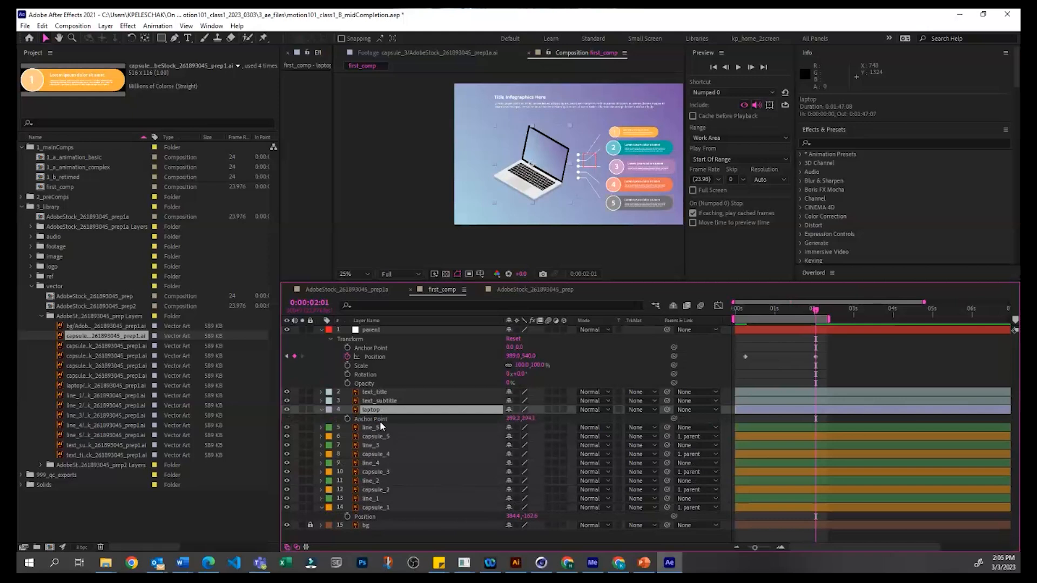
pyautogui.press('t')
pyautogui.press('s')
pyautogui.press('r')
pyautogui.press('p')
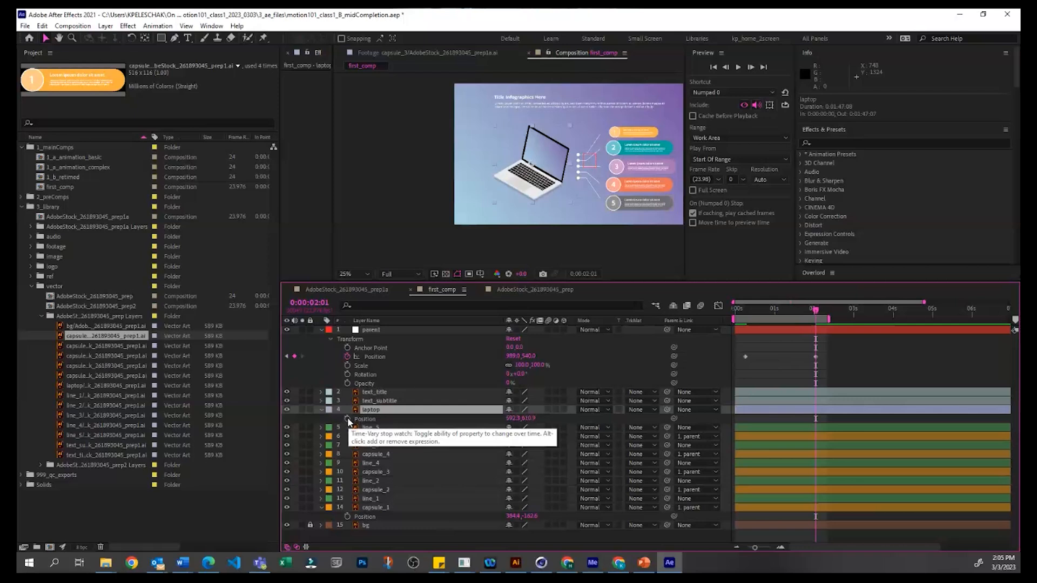
# Step: Keyframe the laptop's Position at 0:00:02:01 where it stands, and at 0:00:00:06 move it horizontally off-frame to about -368, 611
pyautogui.click(348, 419)
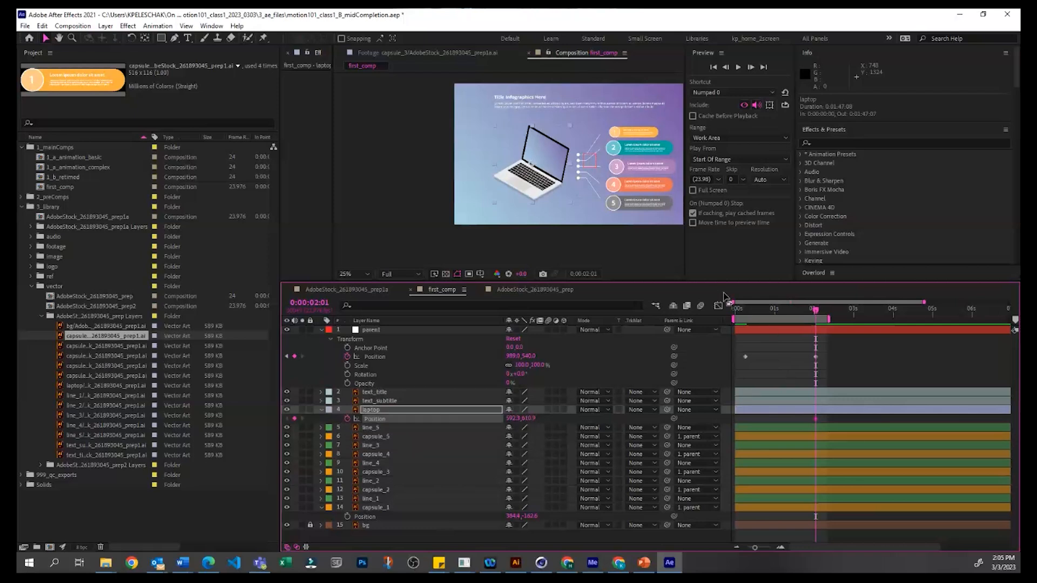
pyautogui.click(747, 311)
pyautogui.moveTo(539, 190); pyautogui.dragTo(411, 185)
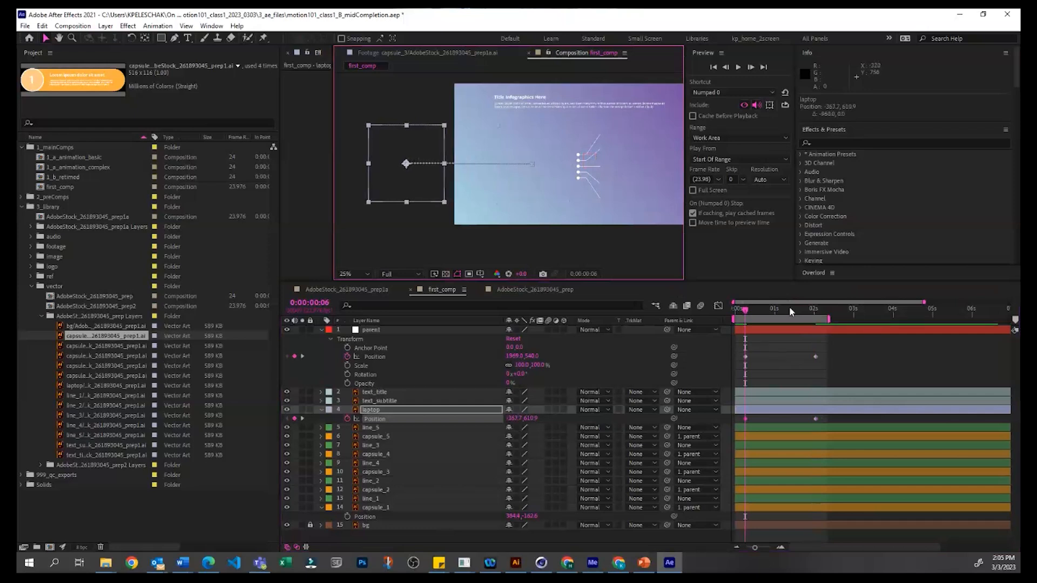
# Step: Play back the work area to preview the laptop and capsules sliding in from opposite sides
pyautogui.press('space')
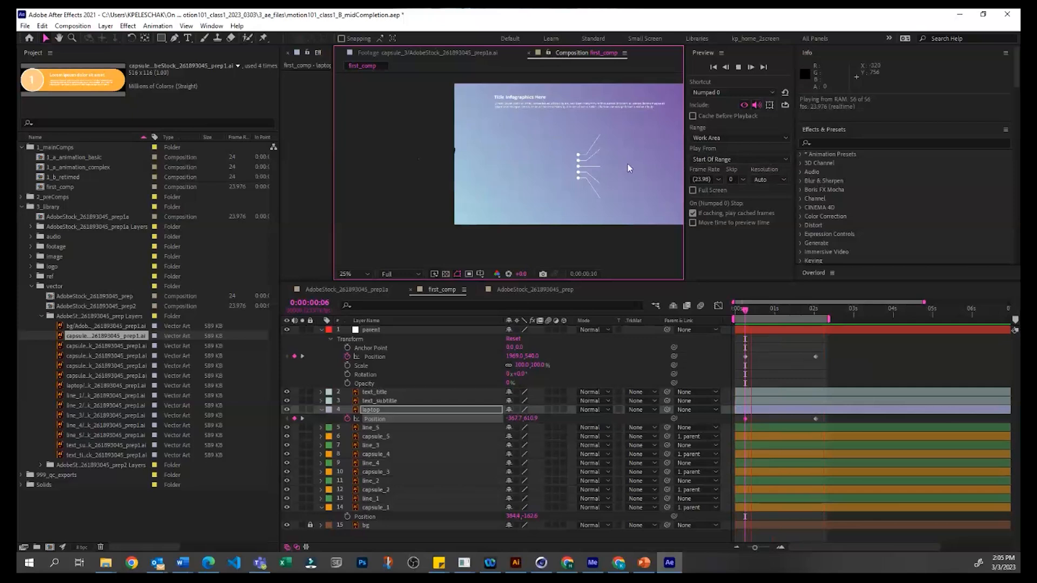
pyautogui.press('space')
pyautogui.press('space')
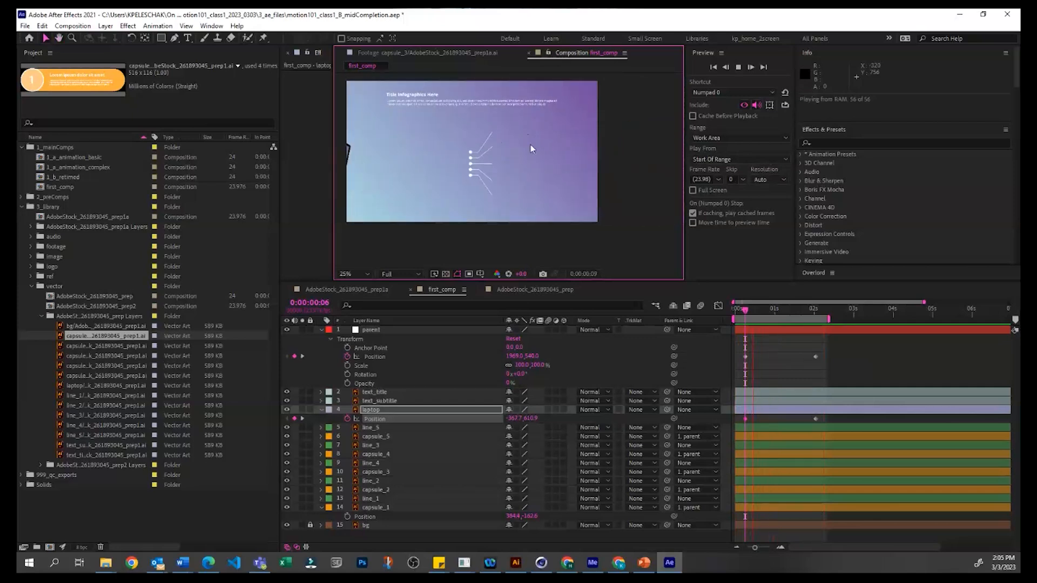
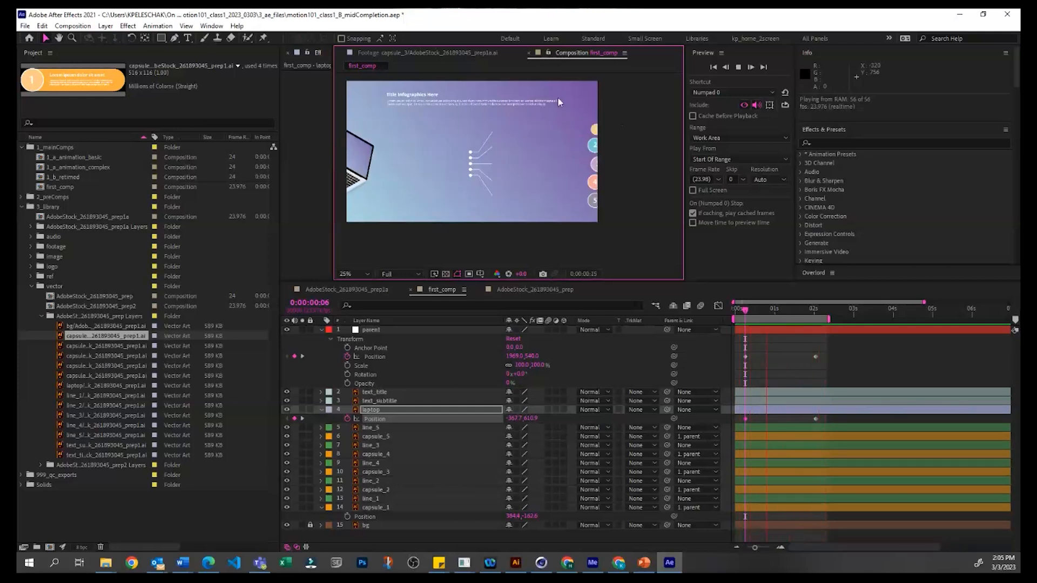
# Step: Stop the preview, deselect the footage item in the project, and begin saving the project as a new file
pyautogui.press('space')
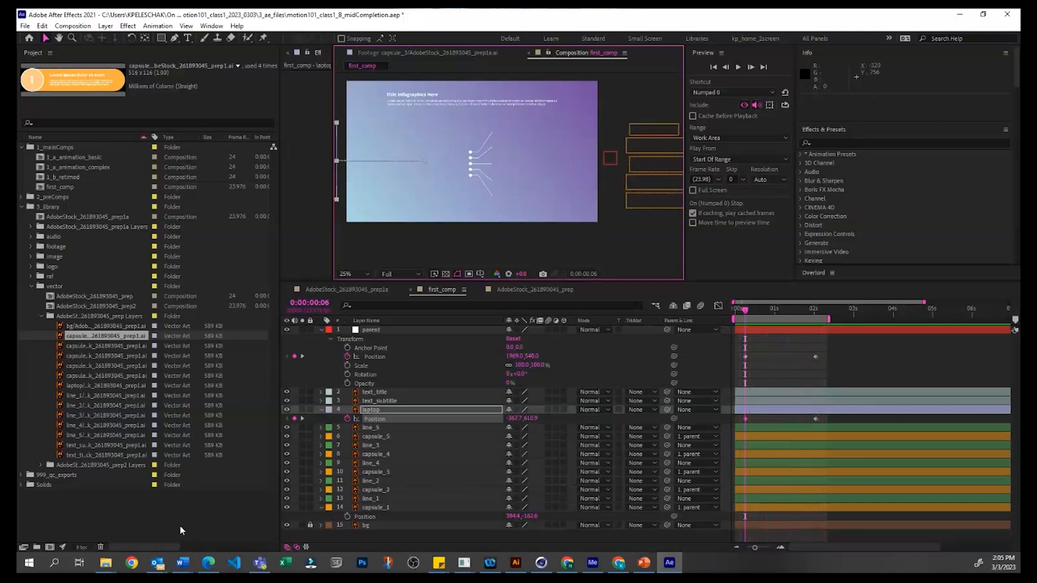
pyautogui.click(181, 529)
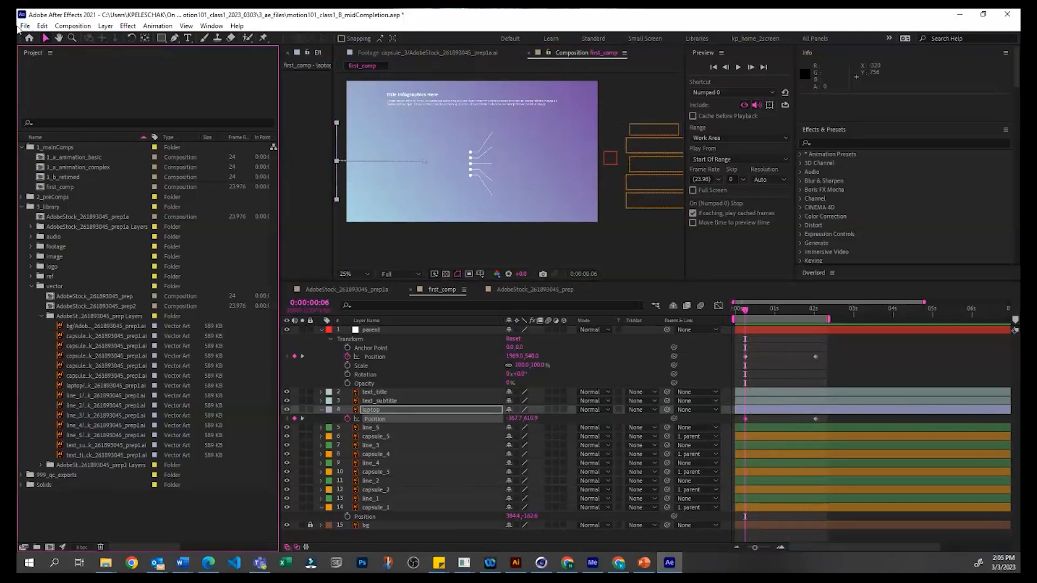
pyautogui.click(24, 26)
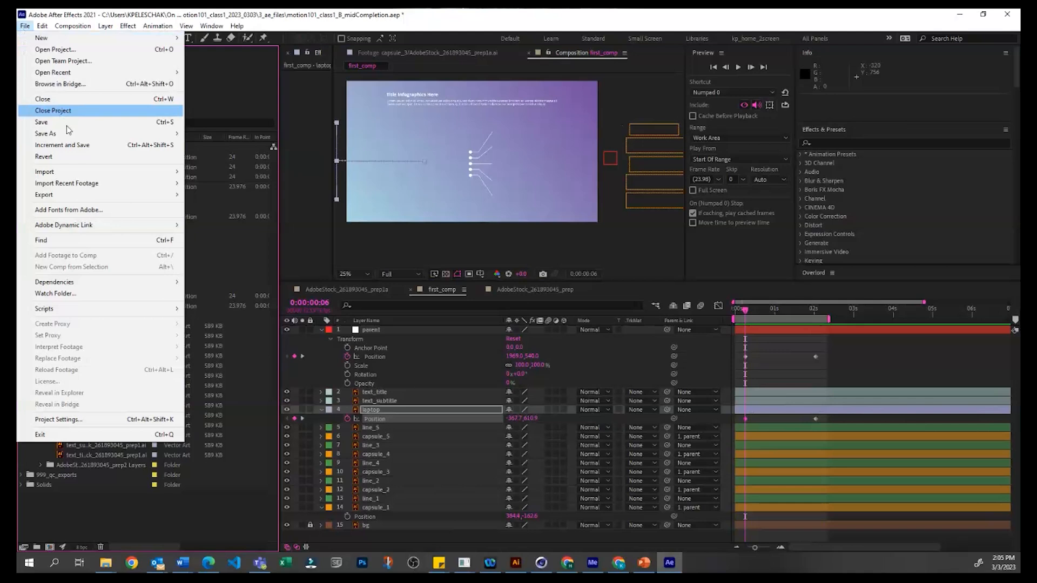
pyautogui.moveTo(69, 137)
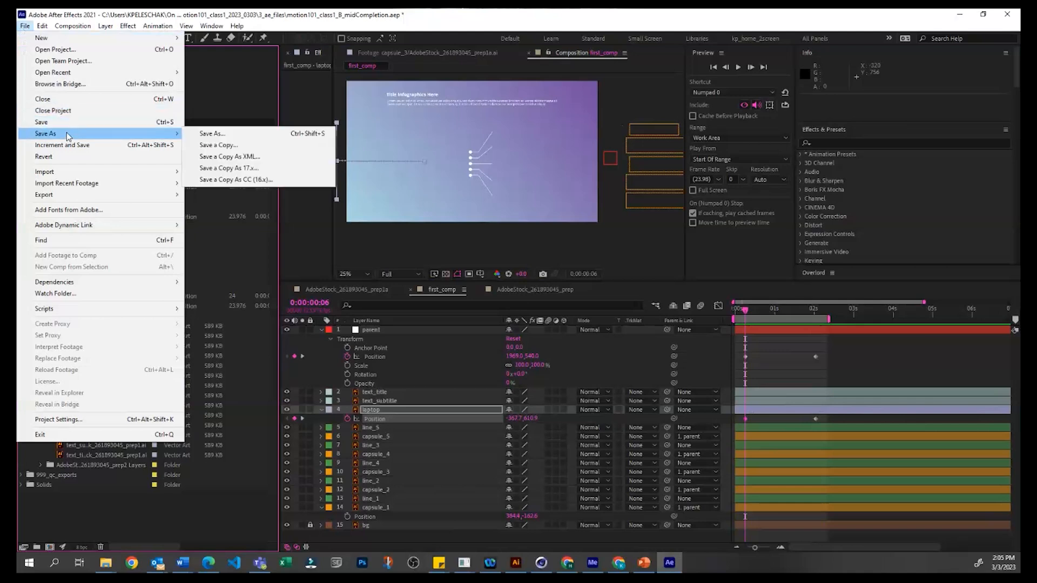
pyautogui.click(235, 137)
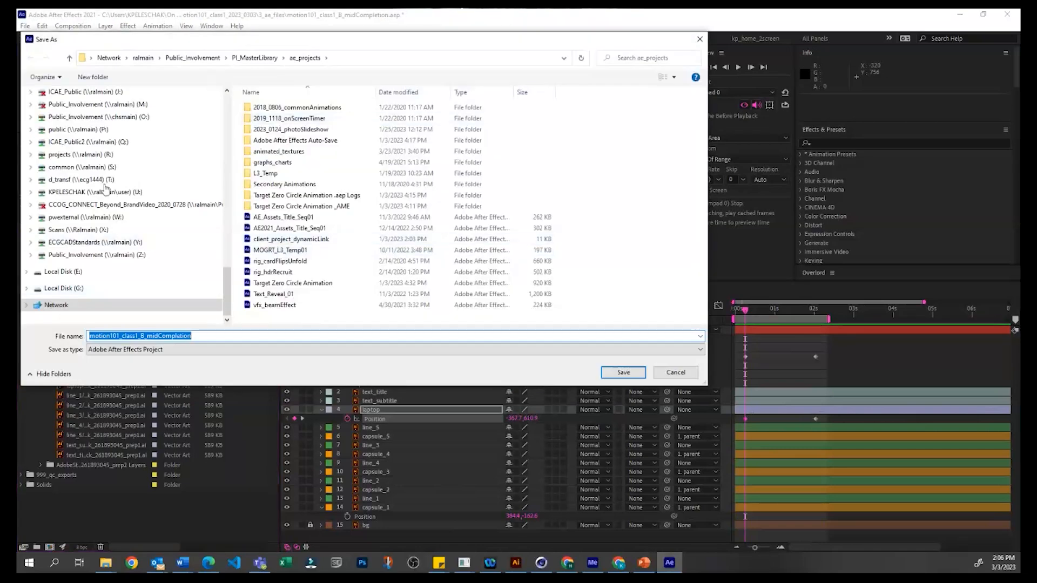
# Step: Browse the save location to the MotionDesignWorkshops folder inside TO_HDR_Employee on OneDrive - HDR, Inc
pyautogui.scroll(10, 106, 188)
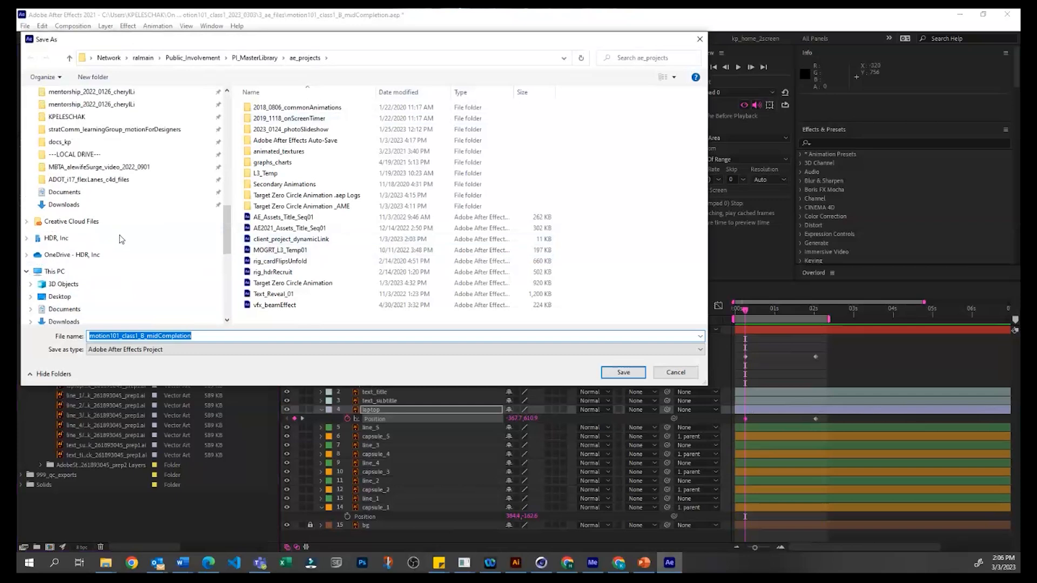
pyautogui.scroll(-1, 97, 236)
pyautogui.scroll(1, 100, 270)
pyautogui.click(92, 280)
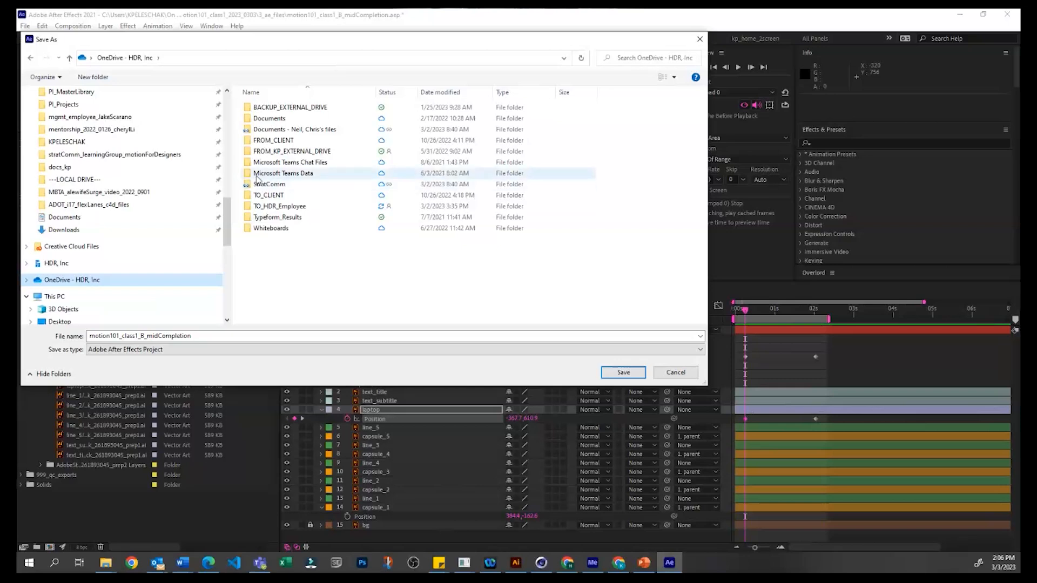
pyautogui.click(282, 210)
pyautogui.doubleClick(282, 211)
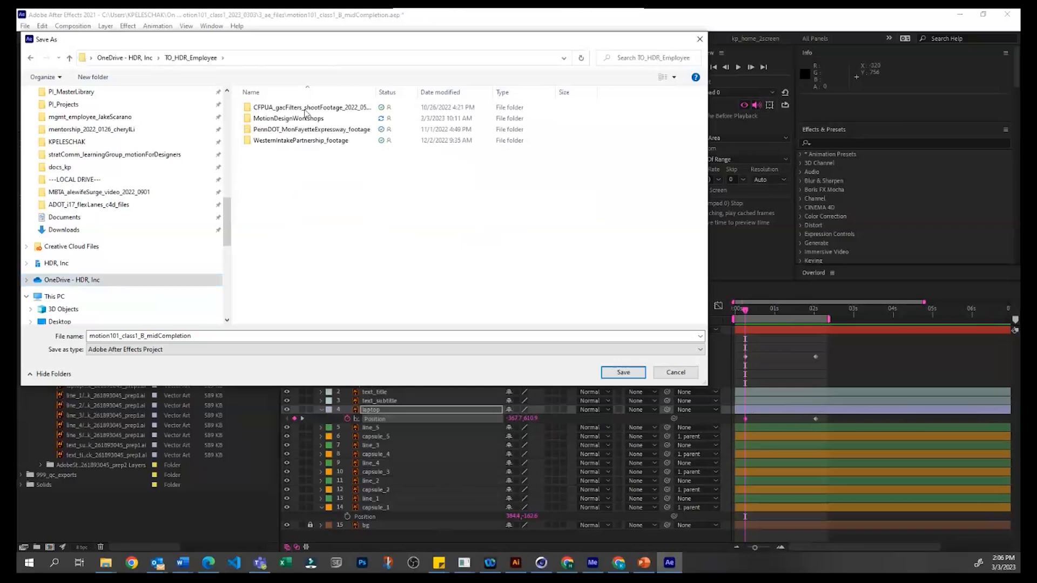
pyautogui.doubleClick(289, 119)
pyautogui.moveTo(326, 47); pyautogui.dragTo(449, 94)
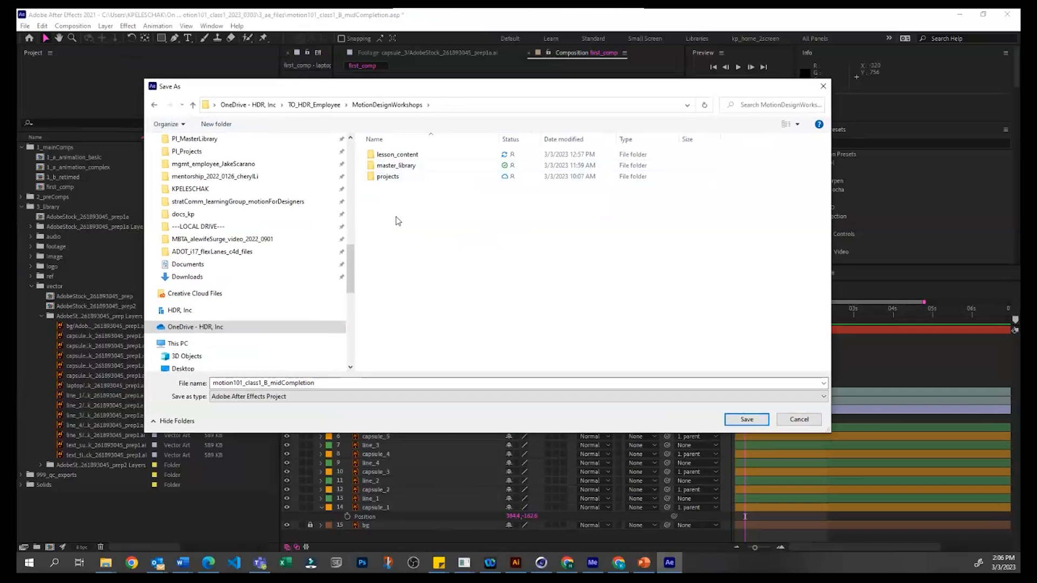
# Step: Set the save location to projects > hdr_motion101_class1_2023_0303 > 3_ae_files
pyautogui.click(393, 177)
pyautogui.doubleClick(393, 177)
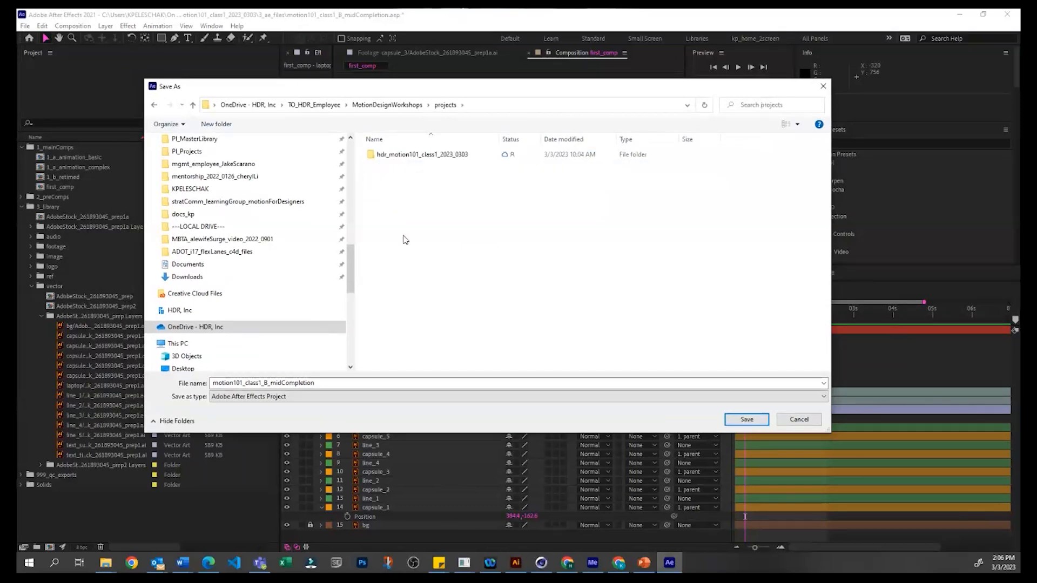
pyautogui.doubleClick(426, 155)
pyautogui.click(403, 166)
pyautogui.doubleClick(403, 166)
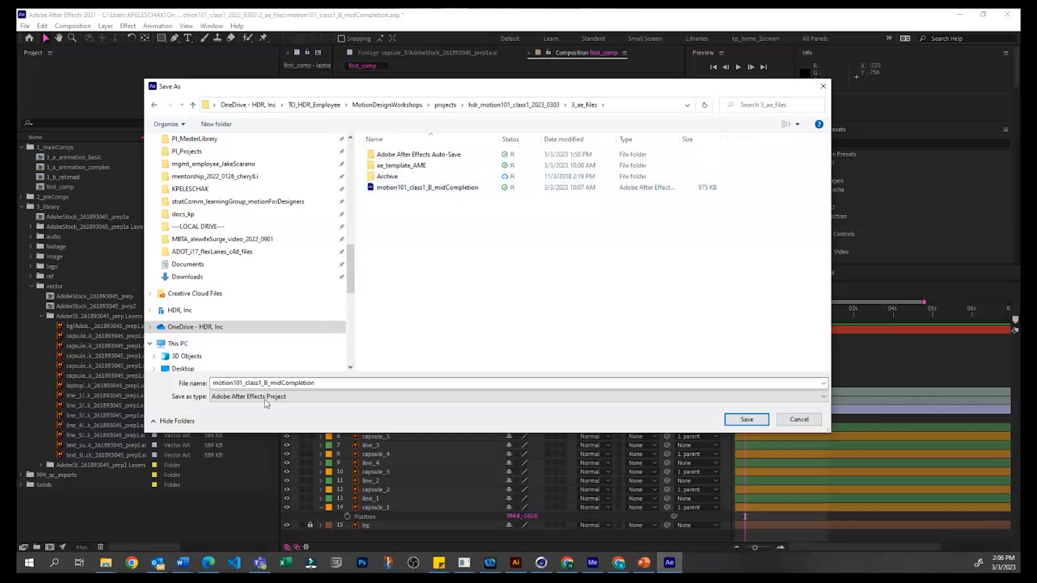
# Step: Name the project file motion101_class1_C_classend and save it as an Adobe After Effects Project
pyautogui.click(323, 397)
pyautogui.click(324, 396)
pyautogui.click(271, 383)
pyautogui.click(274, 383)
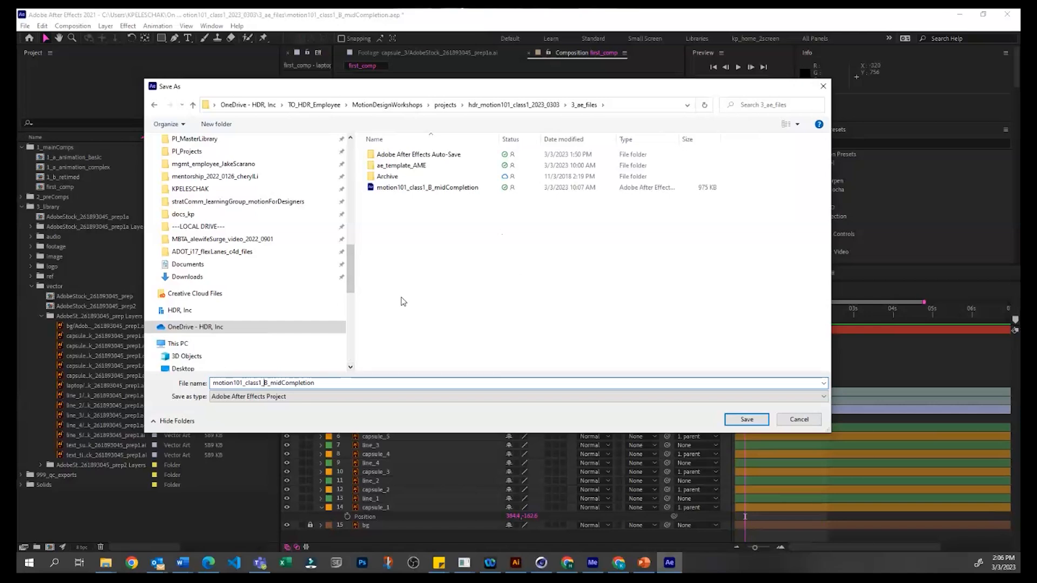
pyautogui.press('Delete')
pyautogui.write('C')
pyautogui.hotkey('shift', 'End')
pyautogui.write('ca')
pyautogui.press('Return')
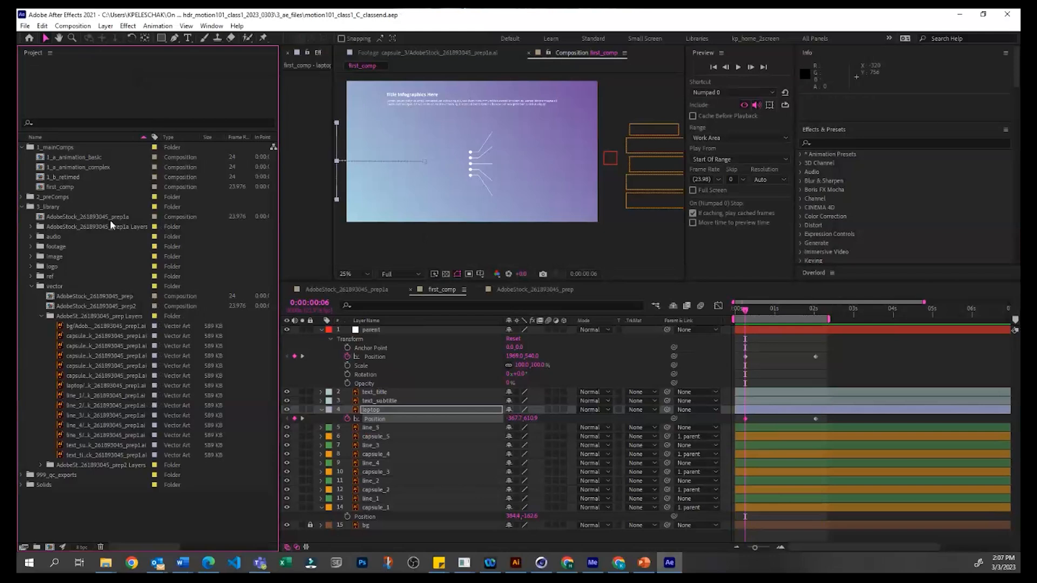
# Step: Collapse the vector folder in the project and scrub the first_comp animation to 0:00:02:02
pyautogui.click(31, 286)
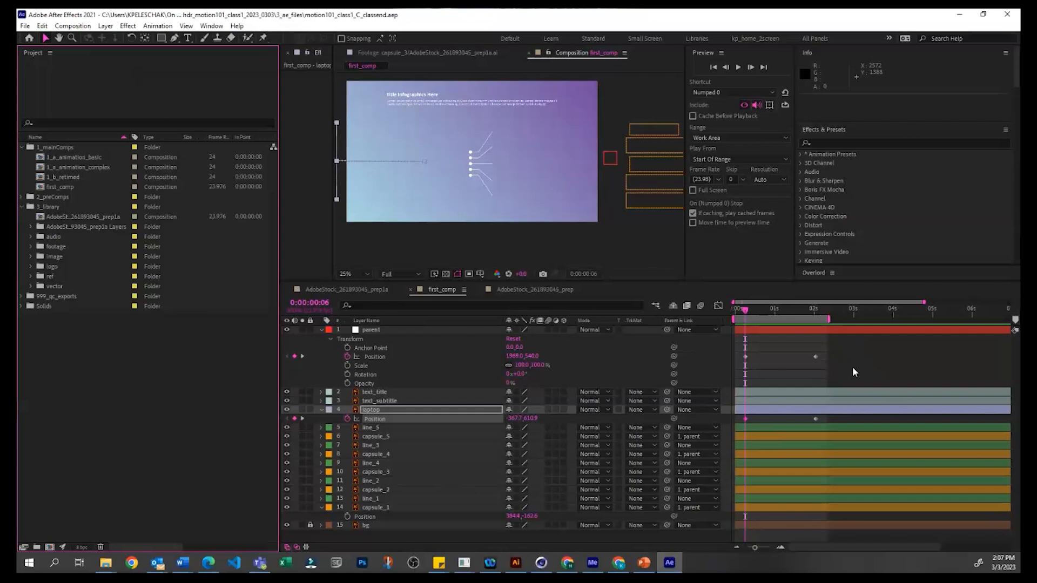
pyautogui.click(755, 310)
pyautogui.moveTo(778, 309); pyautogui.dragTo(818, 313)
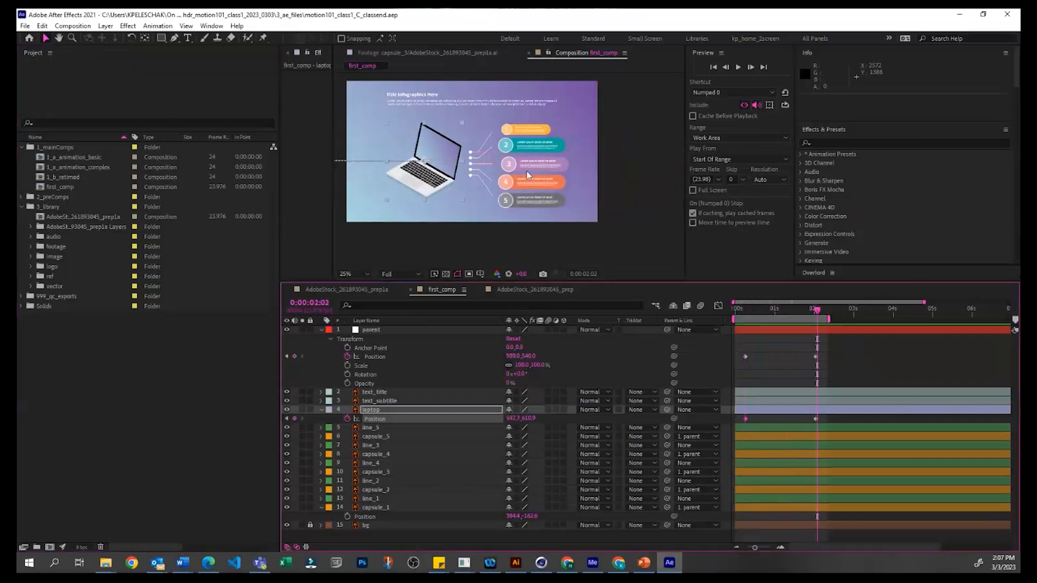
# Step: Open the 1_a_animation_complex composition from the 1_mainComps folder with none of its layers selected
pyautogui.doubleClick(76, 167)
pyautogui.click(513, 211)
pyautogui.click(717, 503)
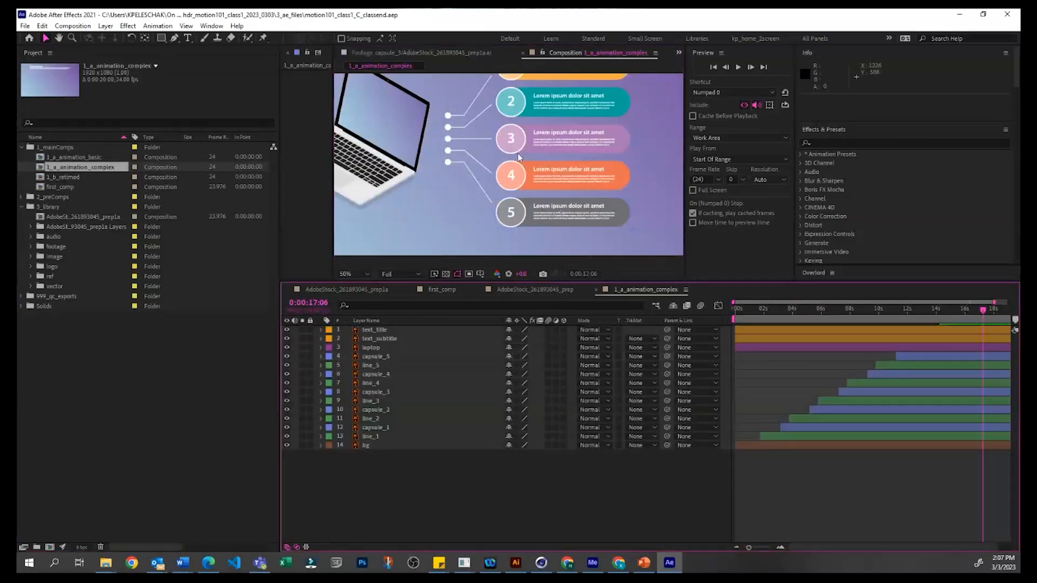